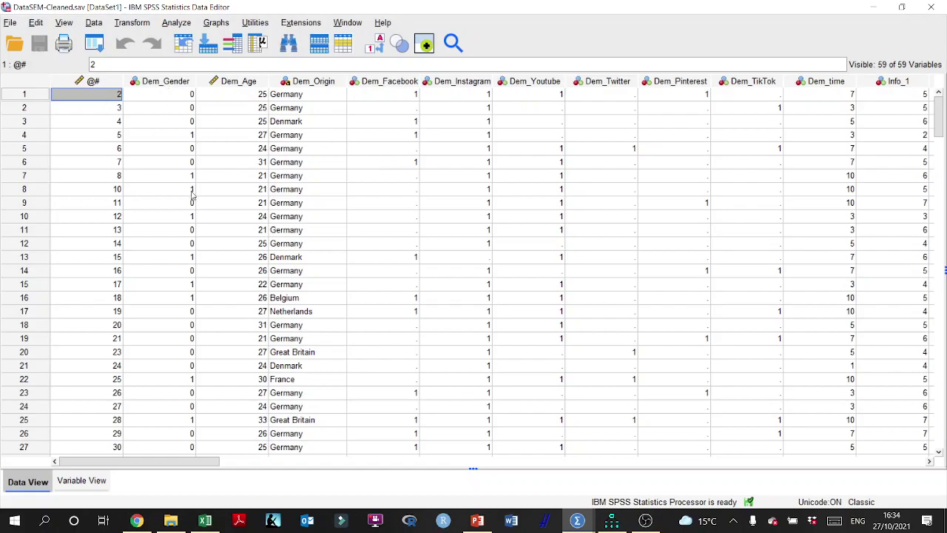
# Set up a factor analysis of the assigned scale items, with the initial solution and KMO and Bartlett's test of sphericity as descriptives.
pyautogui.moveTo(939, 115)
pyautogui.mouseDown()
pyautogui.moveTo(940, 421)
pyautogui.moveTo(940, 111)
pyautogui.mouseUp()
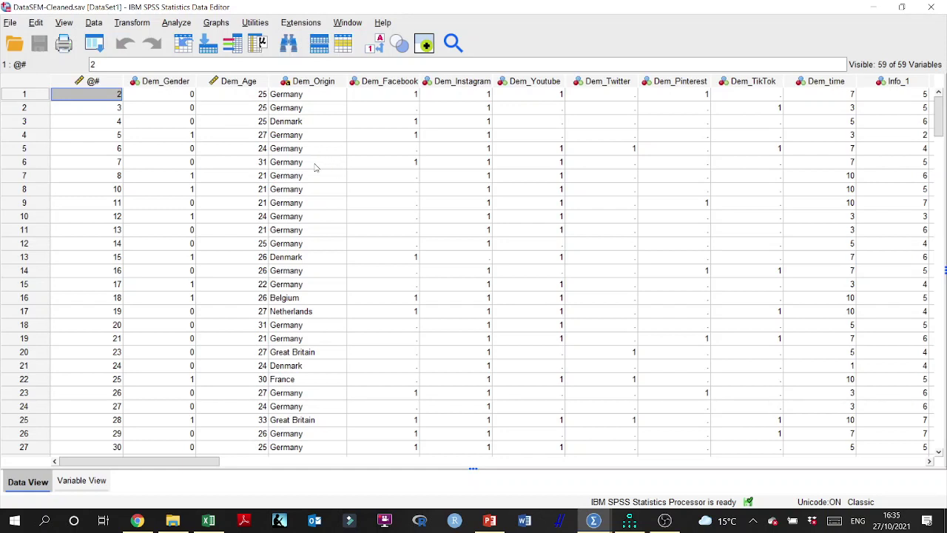
pyautogui.click(176, 23)
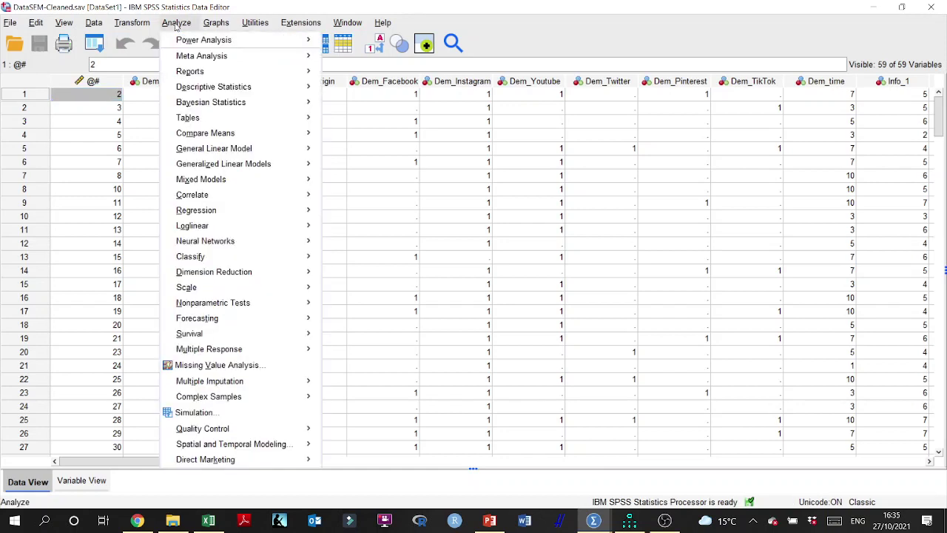
pyautogui.moveTo(275, 275)
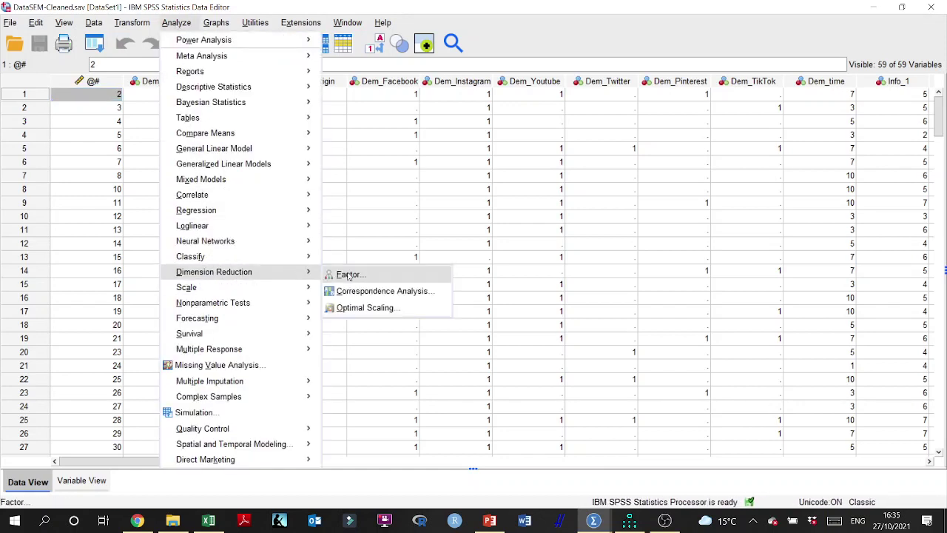
pyautogui.click(354, 275)
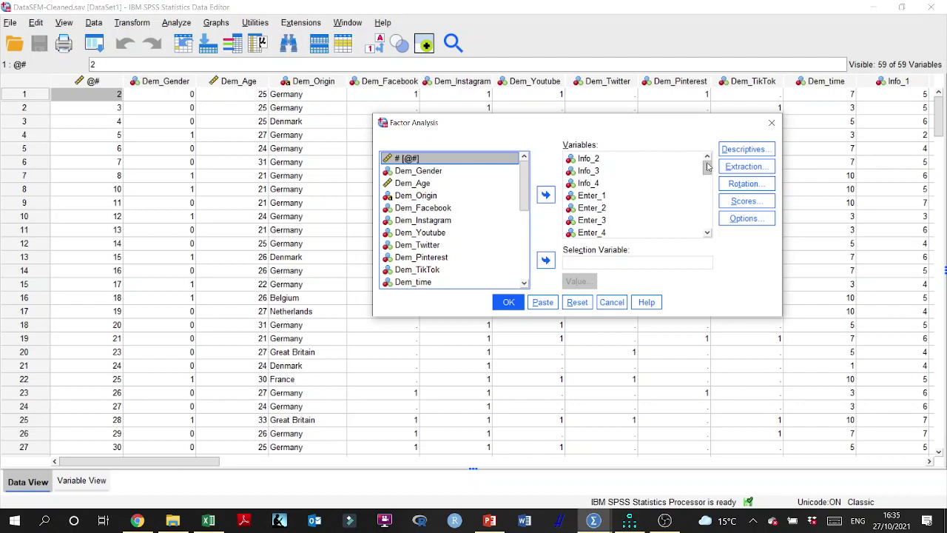
pyautogui.moveTo(707, 167)
pyautogui.mouseDown()
pyautogui.moveTo(707, 191)
pyautogui.moveTo(707, 167)
pyautogui.mouseUp()
pyautogui.click(746, 150)
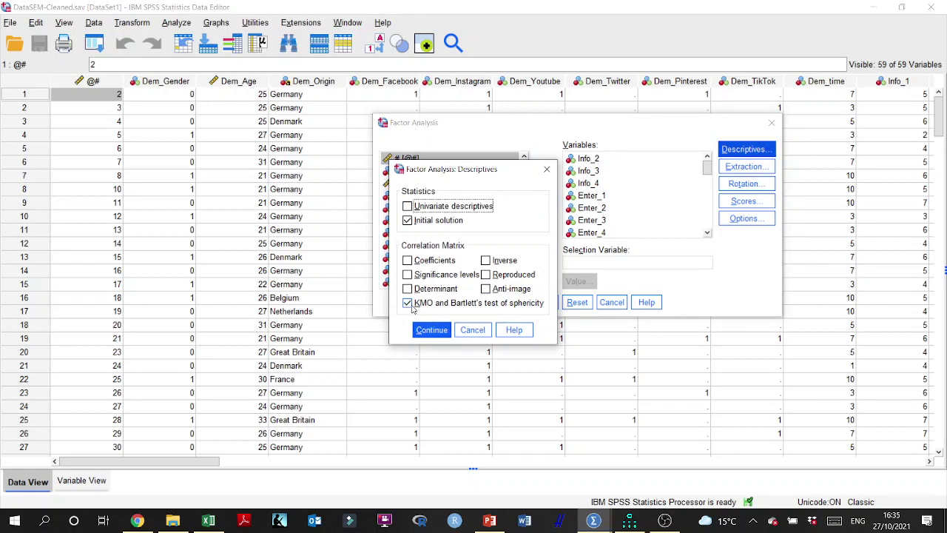
pyautogui.click(432, 330)
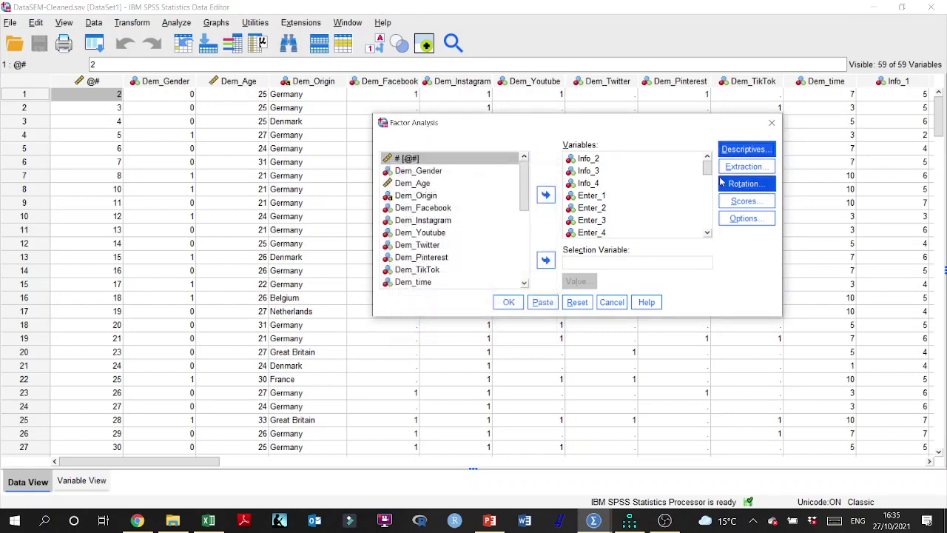
# Use principal components extraction with eigenvalues greater than 1 and Promax rotation with a kappa of 4.
pyautogui.click(746, 166)
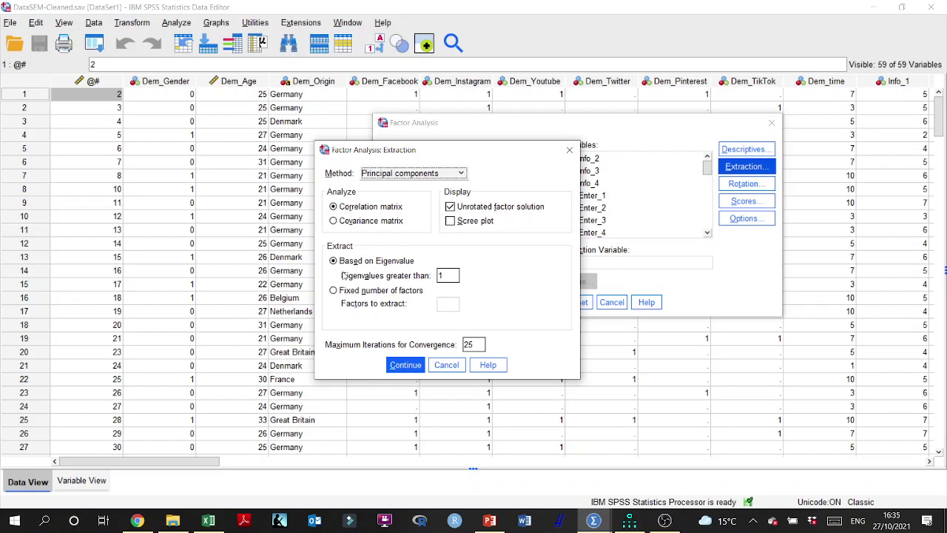
pyautogui.click(403, 365)
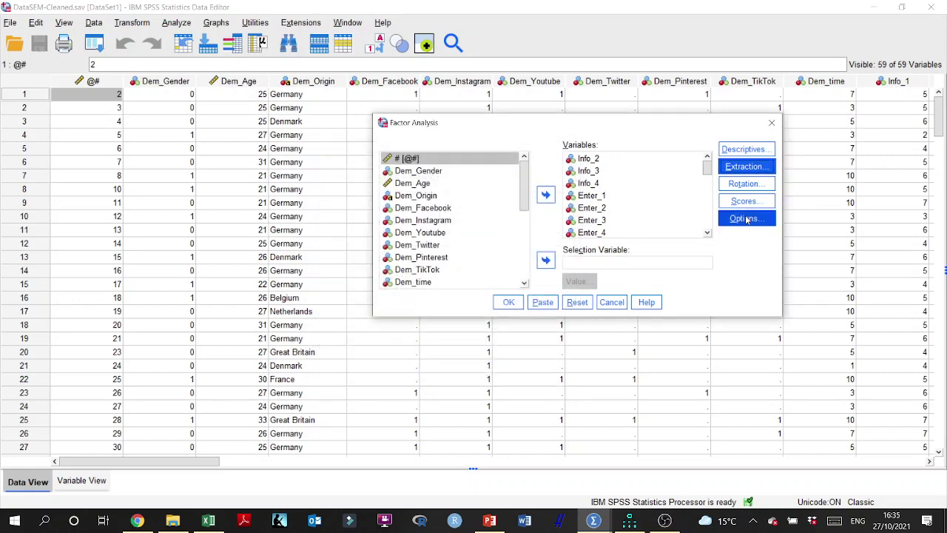
pyautogui.click(743, 184)
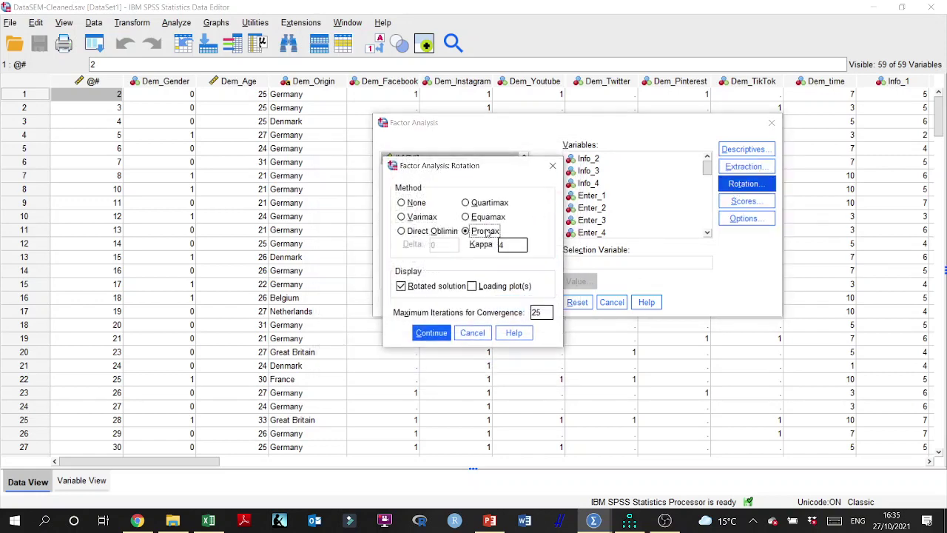
pyautogui.click(431, 333)
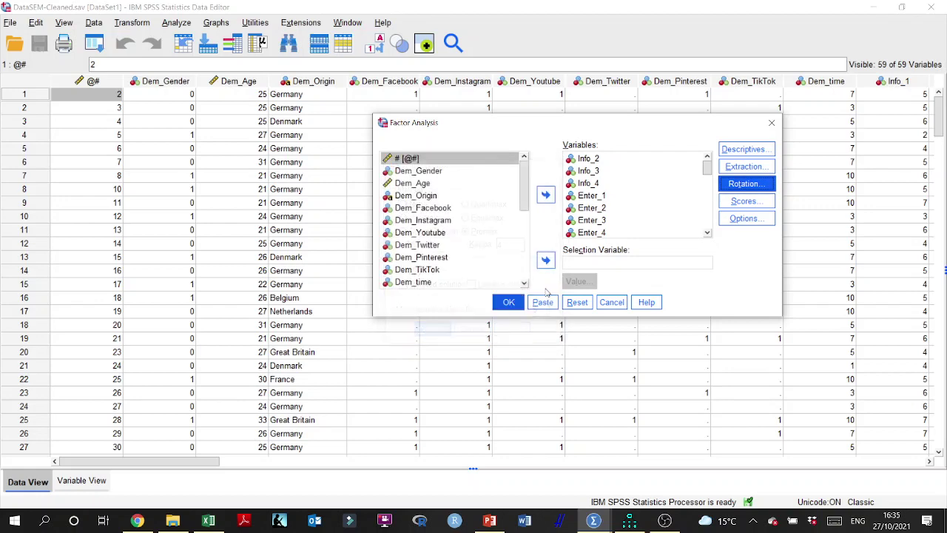
# Exclude missing cases listwise, suppress coefficients with an absolute value below .30 and run the factor analysis.
pyautogui.click(744, 218)
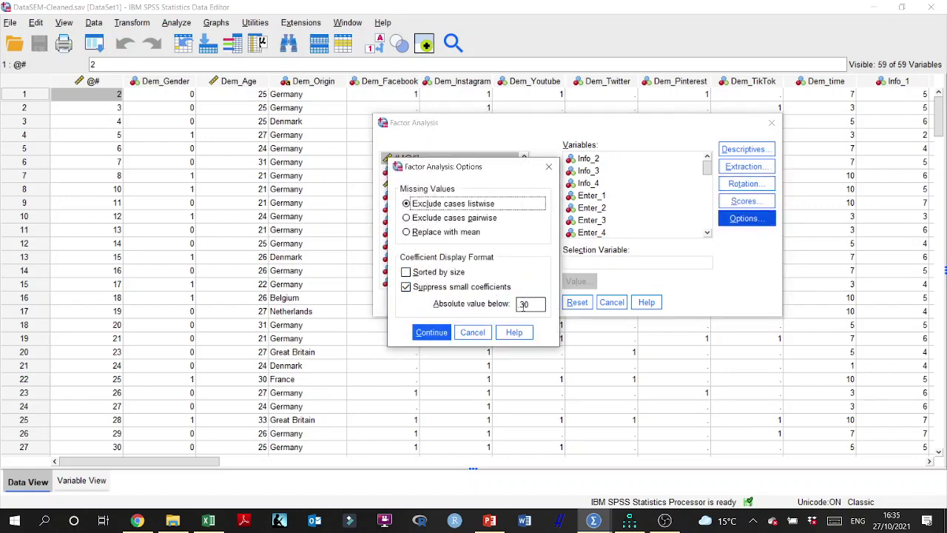
pyautogui.click(432, 332)
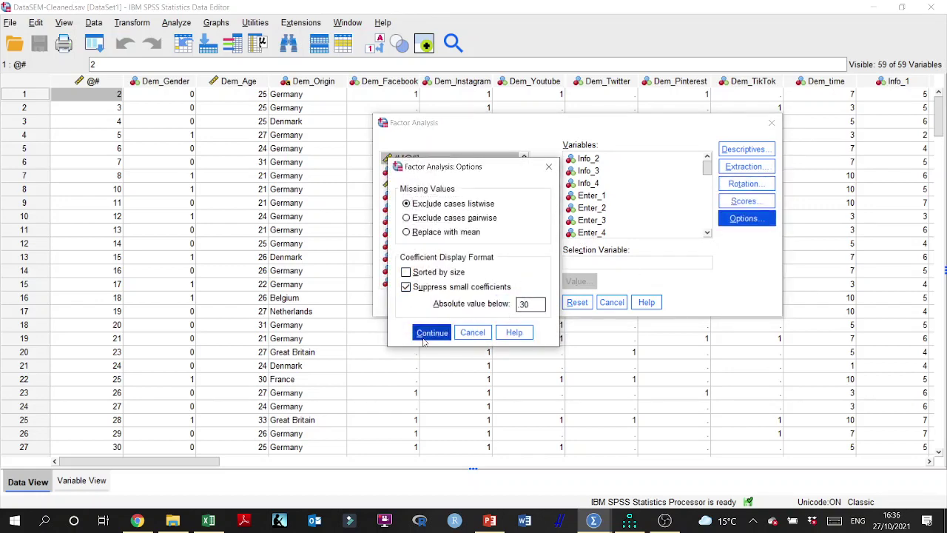
pyautogui.click(510, 303)
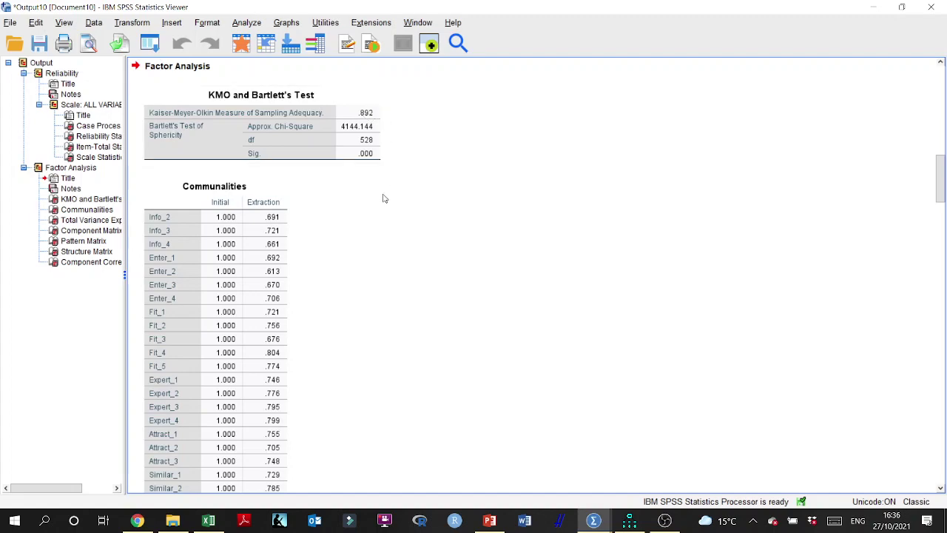
# Review the Communalities and Total Variance Explained tables in the factor analysis output.
pyautogui.scroll(-5, 385, 209)
pyautogui.scroll(-8, 488, 207)
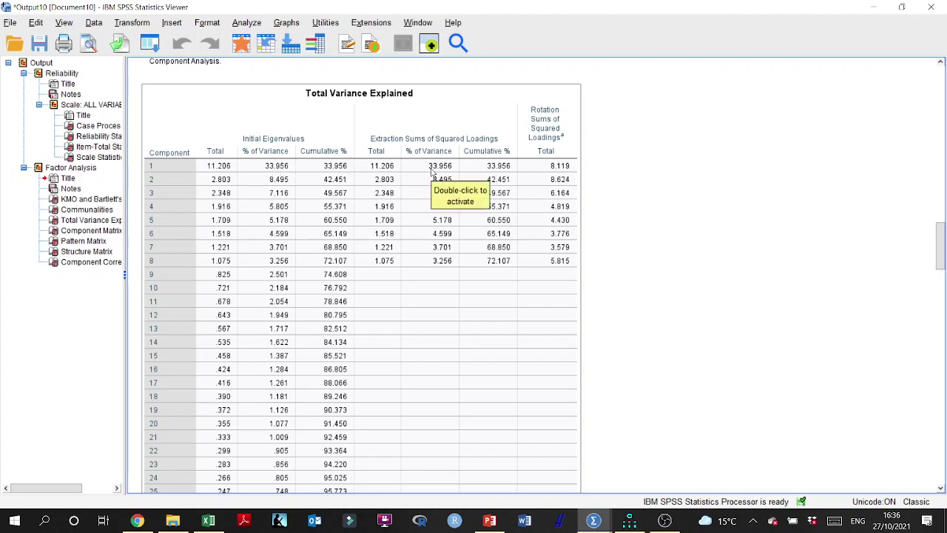
pyautogui.click(757, 524)
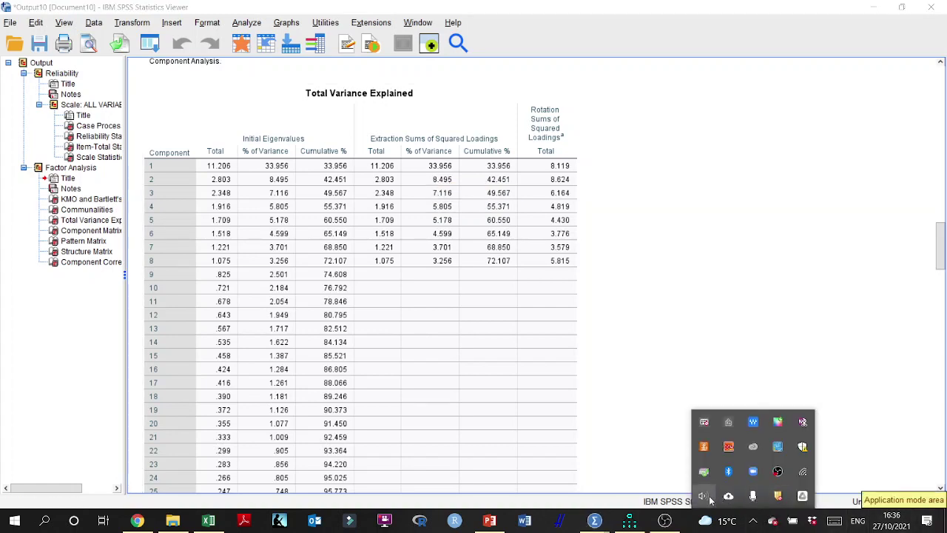
pyautogui.click(704, 495)
pyautogui.moveTo(800, 492); pyautogui.dragTo(837, 492)
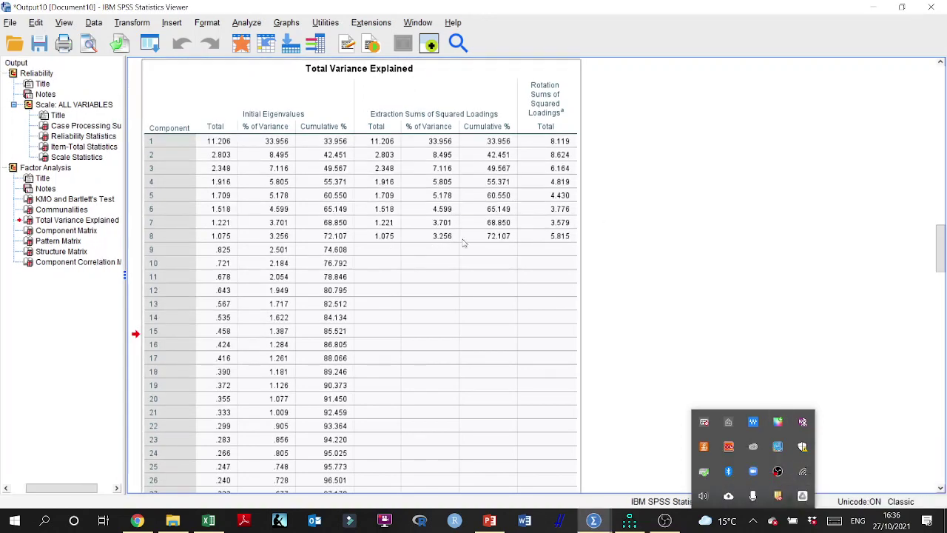
# Examine how the Info, Enter and Fit items load on the components in the Pattern Matrix.
pyautogui.scroll(-10, 468, 256)
pyautogui.scroll(-12, 471, 263)
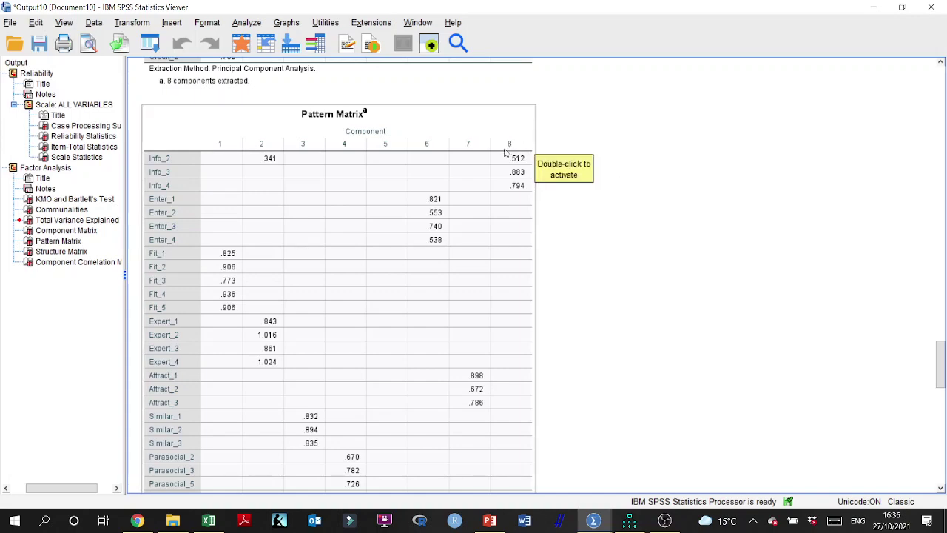
pyautogui.scroll(-1, 516, 171)
pyautogui.scroll(-2, 506, 239)
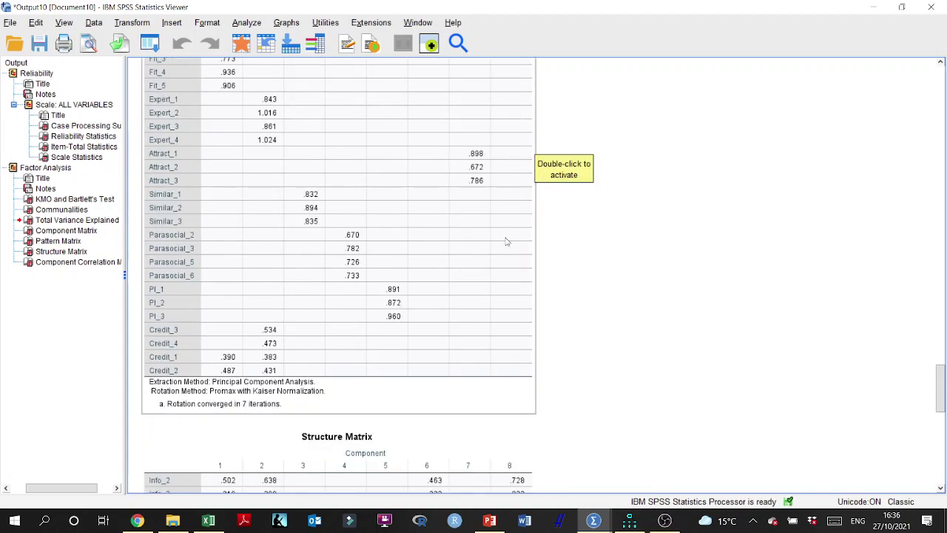
pyautogui.scroll(4, 508, 345)
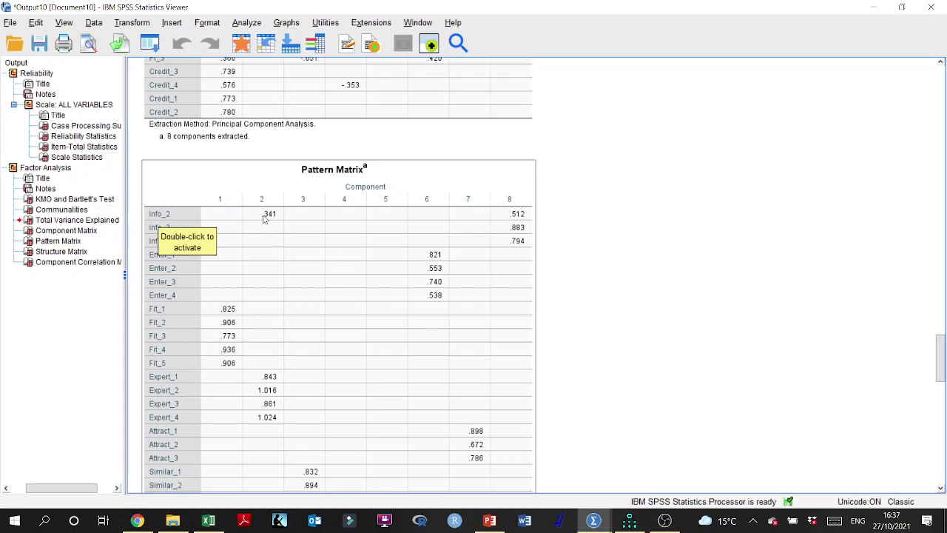
pyautogui.scroll(-2, 322, 243)
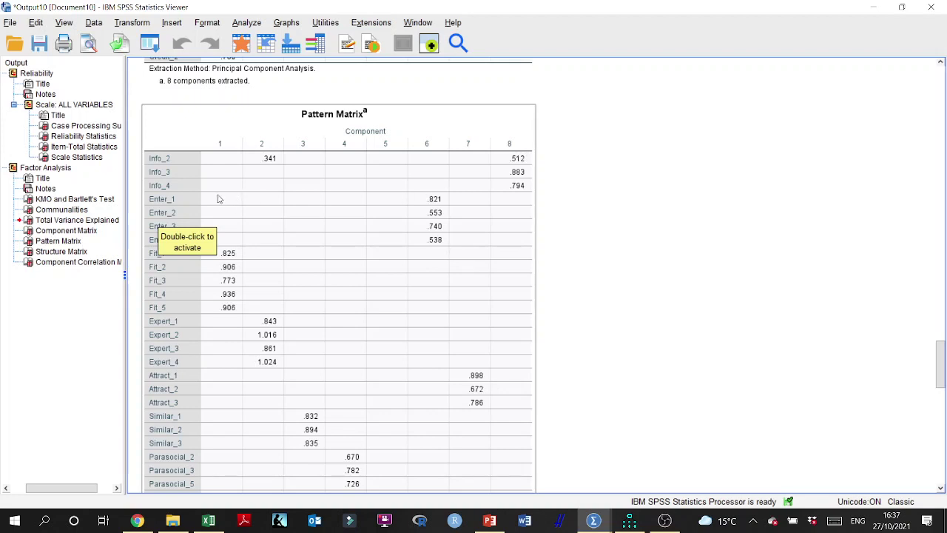
pyautogui.click(251, 217)
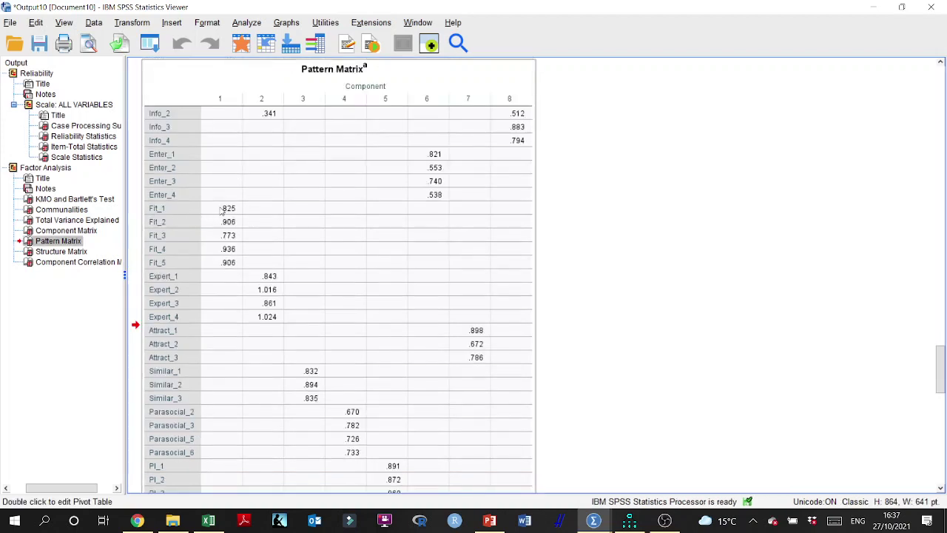
# Examine the component loadings and cross-loadings from the Expert items through the Credit items in the Pattern Matrix.
pyautogui.scroll(-2, 235, 264)
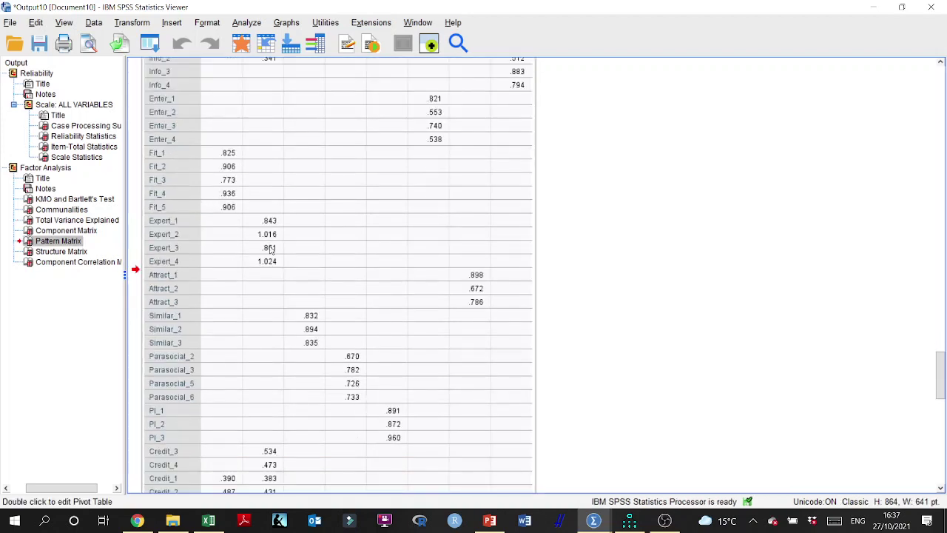
pyautogui.scroll(-2, 270, 271)
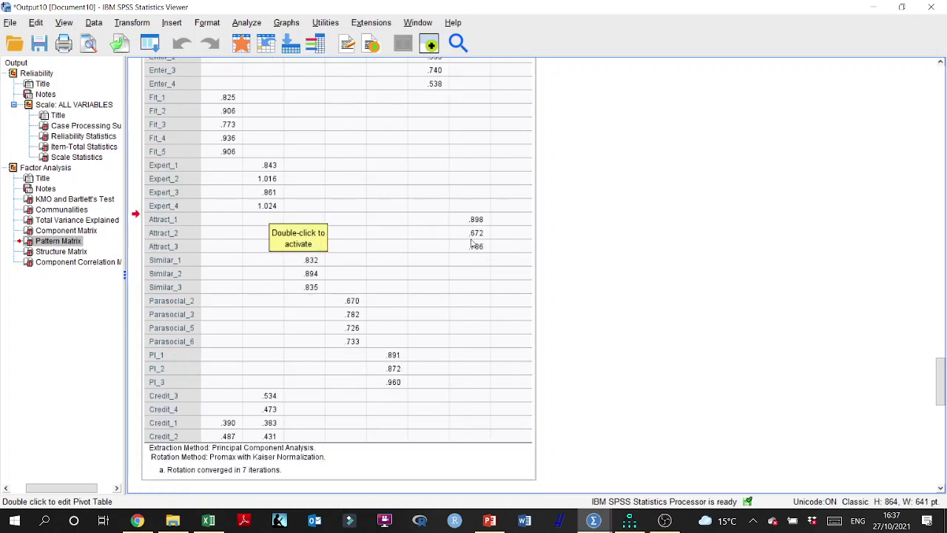
pyautogui.scroll(4, 259, 236)
pyautogui.scroll(-4, 264, 277)
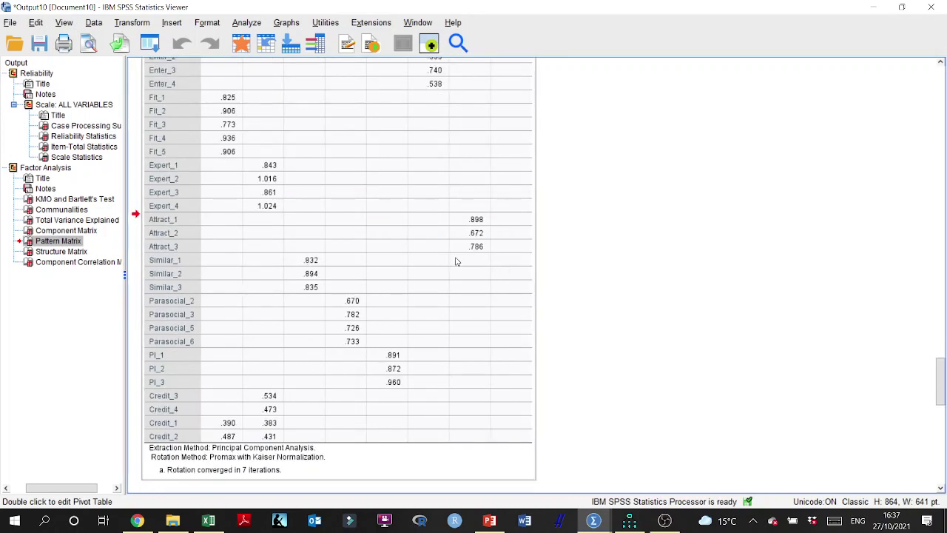
pyautogui.scroll(-2, 445, 261)
pyautogui.scroll(-2, 402, 323)
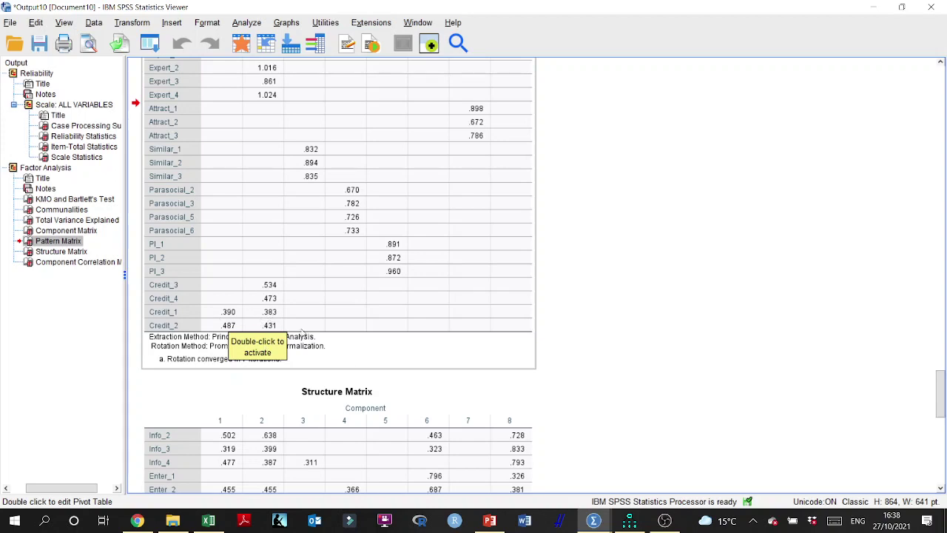
pyautogui.click(613, 287)
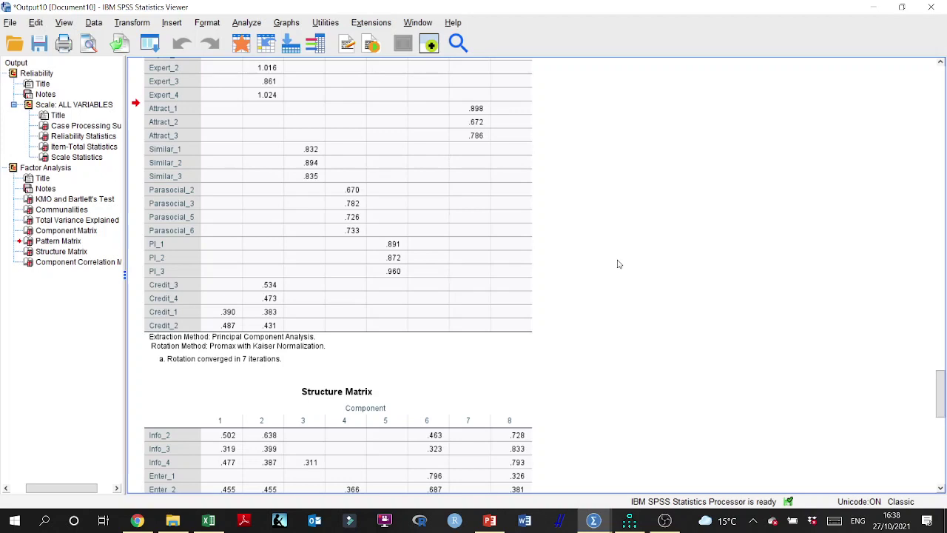
pyautogui.click(224, 340)
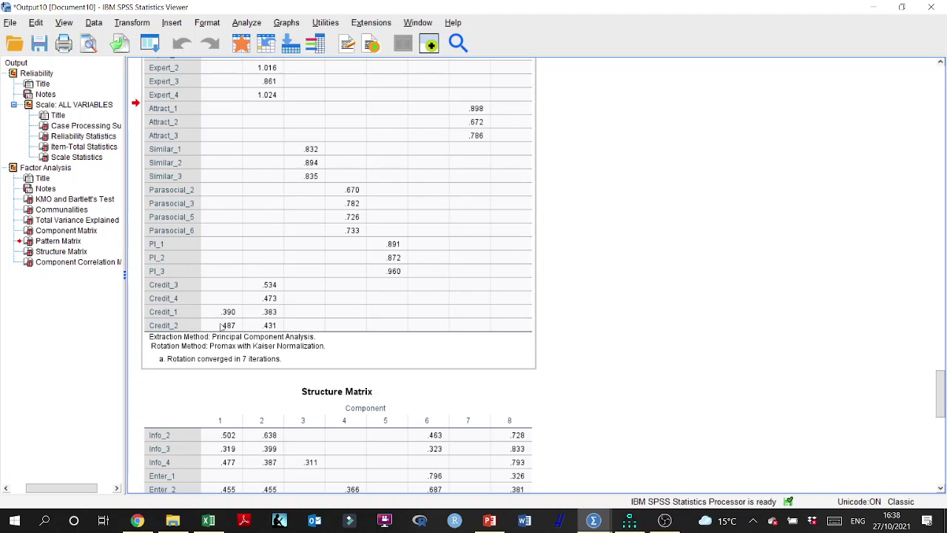
# Check the research framework diagram in PowerPoint and return to the SPSS output.
pyautogui.click(656, 473)
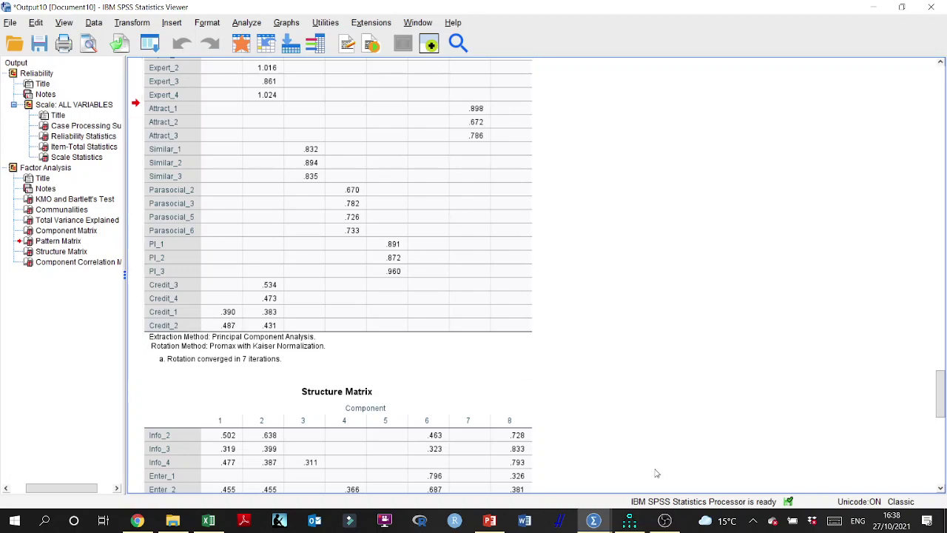
pyautogui.click(489, 520)
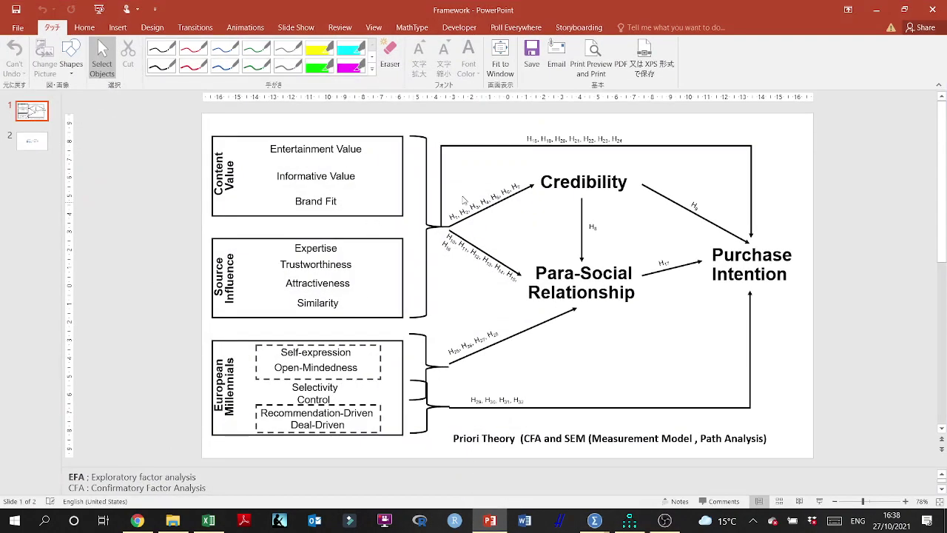
pyautogui.click(876, 9)
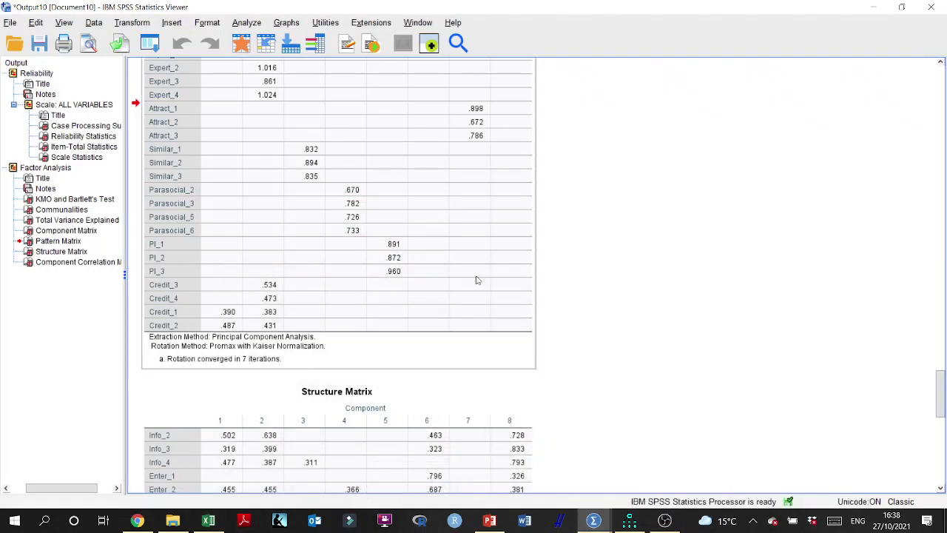
# Copy the Pattern Matrix table from the factor analysis output.
pyautogui.scroll(-10, 450, 305)
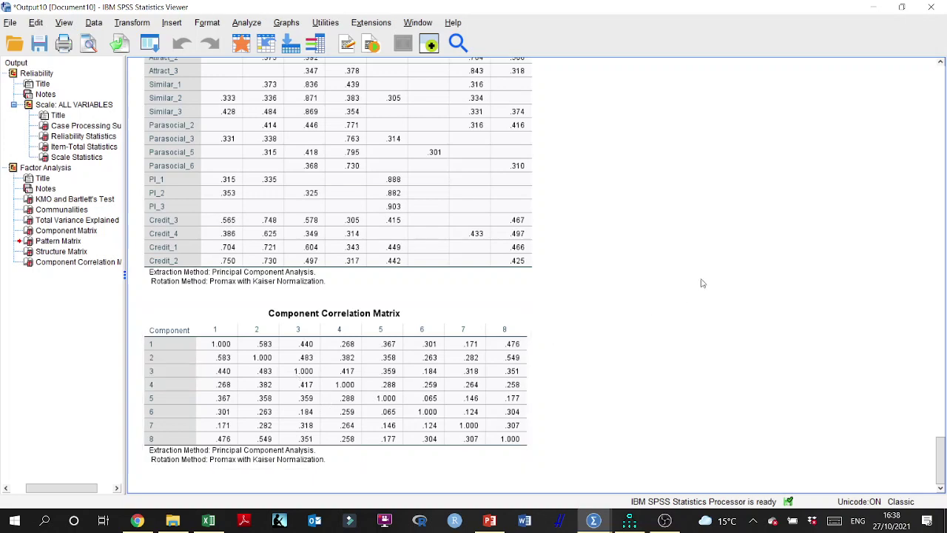
pyautogui.scroll(15, 625, 213)
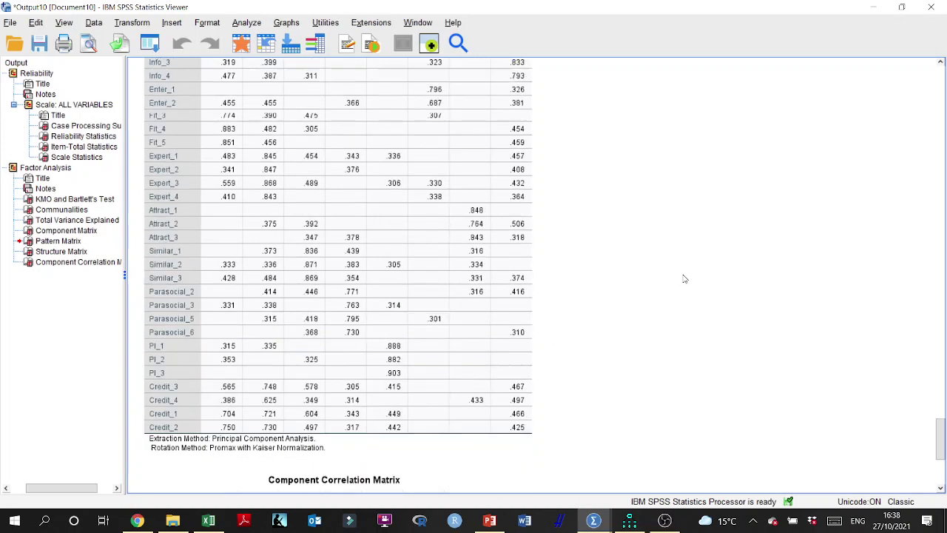
pyautogui.scroll(-3, 685, 279)
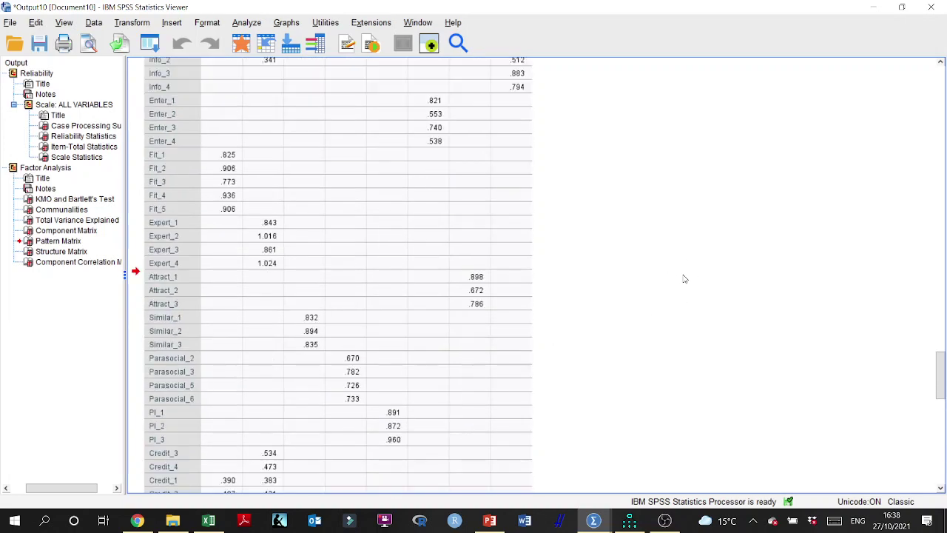
pyautogui.scroll(1, 440, 222)
pyautogui.scroll(6, 366, 198)
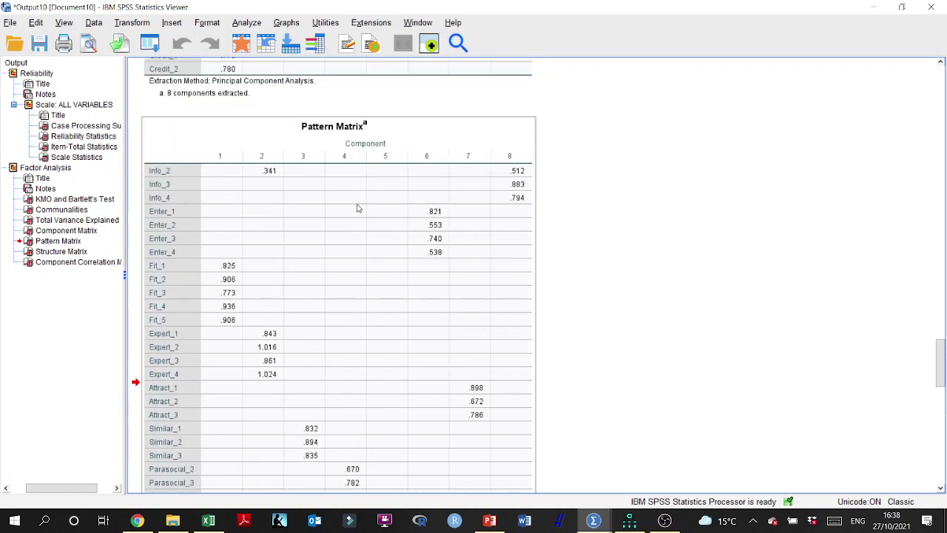
pyautogui.rightClick(356, 208)
pyautogui.click(373, 228)
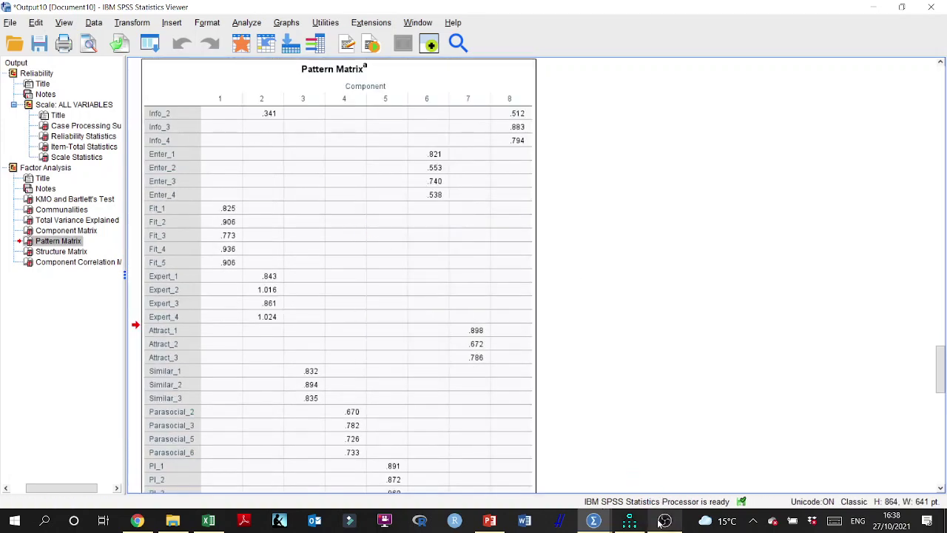
# Switch to Amos and start a new blank project in place of the Experiment 2 model.
pyautogui.click(630, 520)
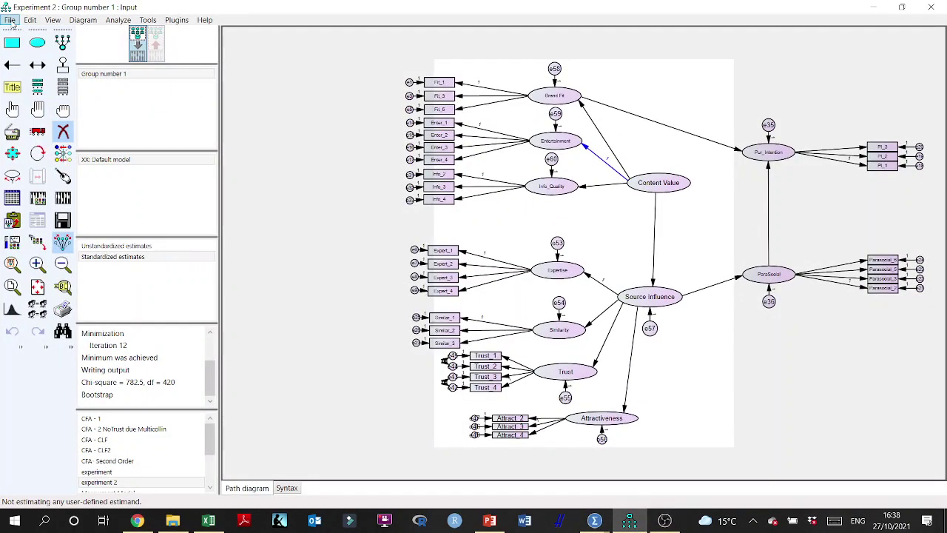
pyautogui.click(12, 22)
pyautogui.click(13, 22)
pyautogui.hotkey('ctrl', 'n')
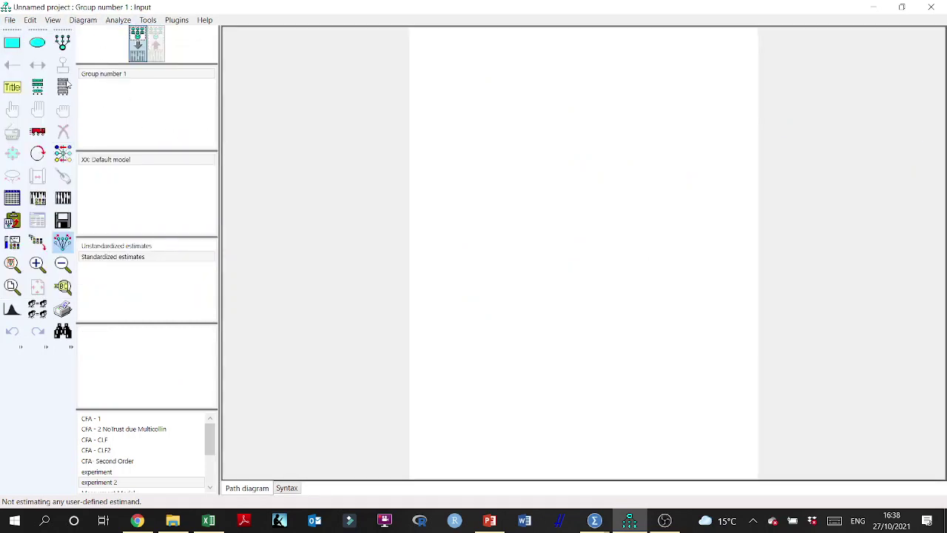
# Generate a measurement model diagram from the copied pattern matrix with the Pattern Matrix Model Builder plugin, using DataSEM as the data file.
pyautogui.click(177, 20)
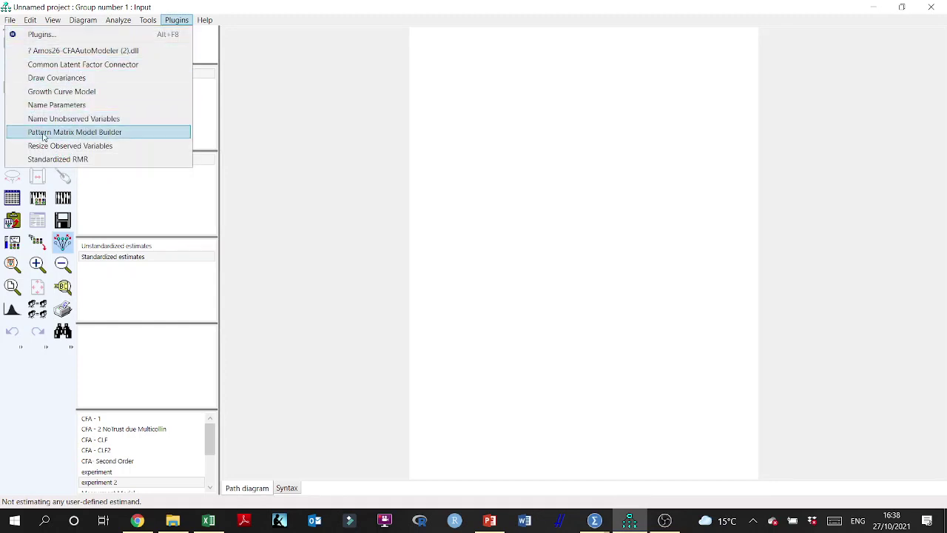
pyautogui.click(115, 133)
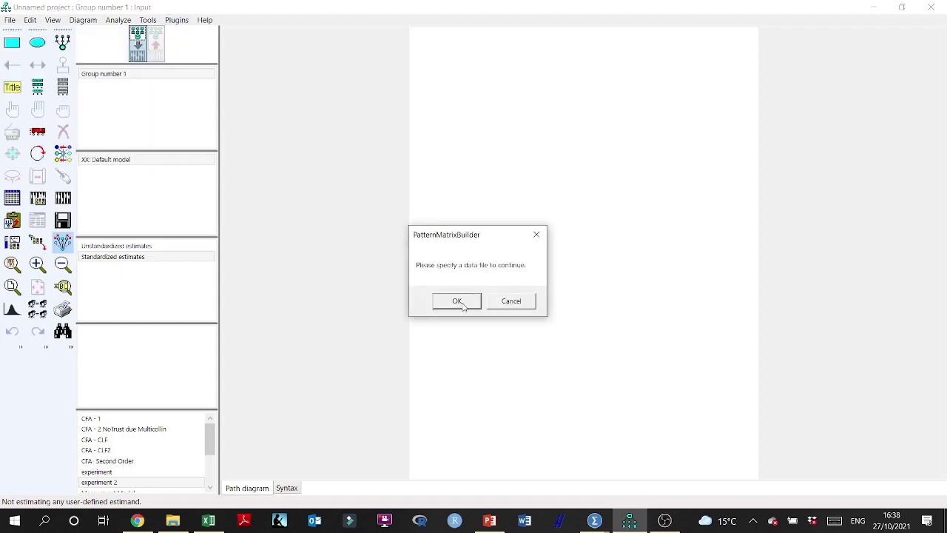
pyautogui.click(457, 302)
pyautogui.click(459, 303)
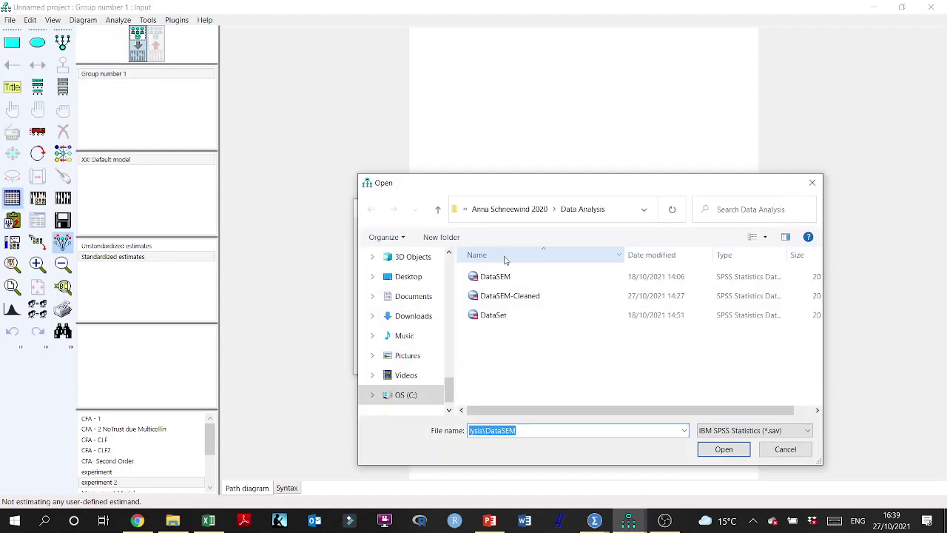
pyautogui.click(503, 281)
pyautogui.click(724, 449)
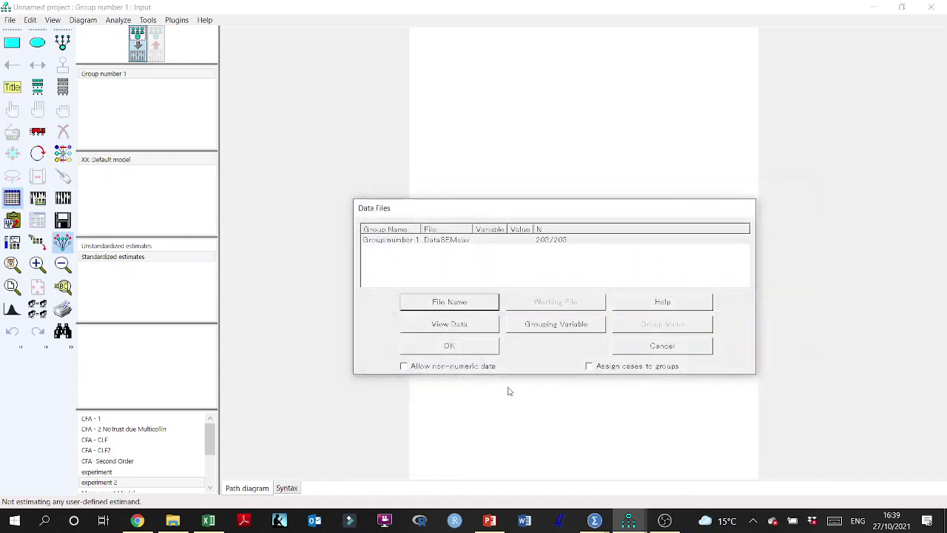
pyautogui.click(467, 348)
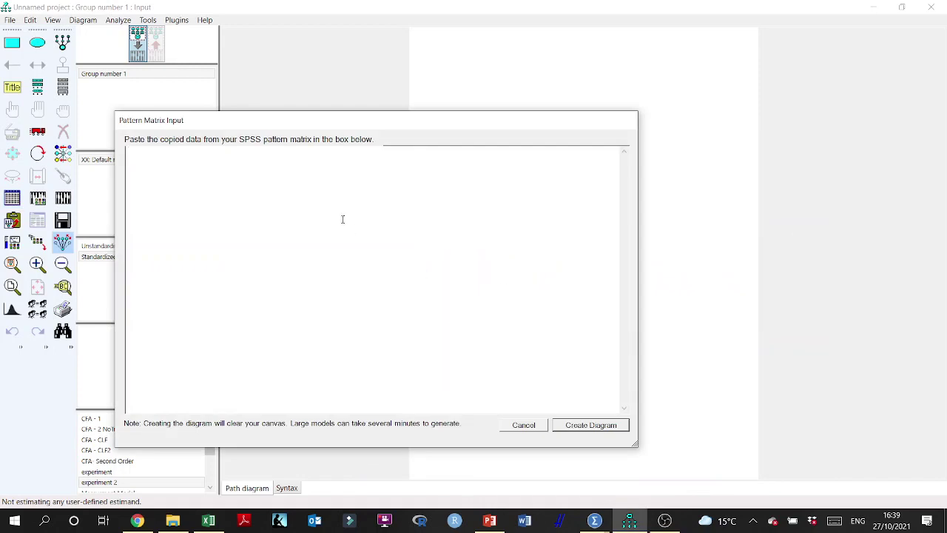
pyautogui.hotkey('ctrl', 'v')
pyautogui.click(562, 432)
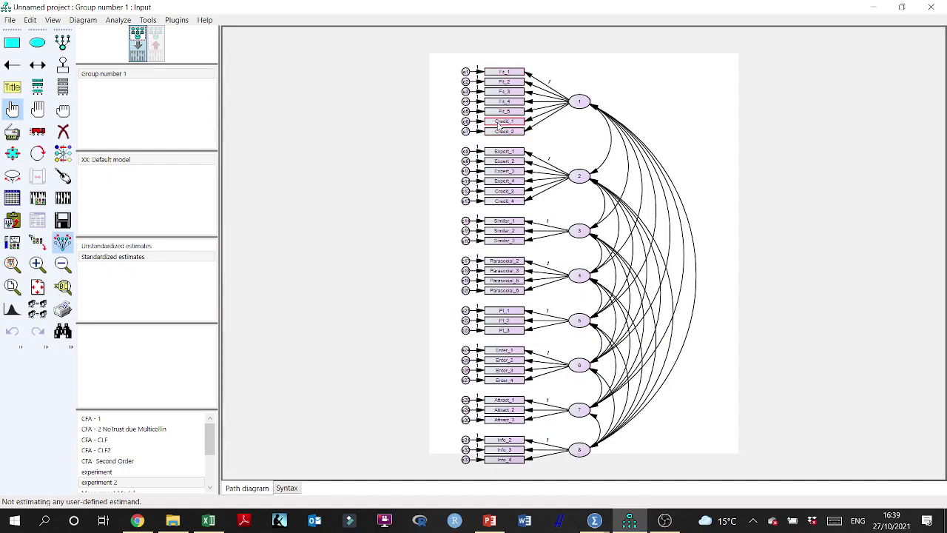
# Delete the paths from factor 1 to Credit_1 and Credit_2 in the path diagram.
pyautogui.scroll(1, 509, 101)
pyautogui.scroll(1, 509, 101)
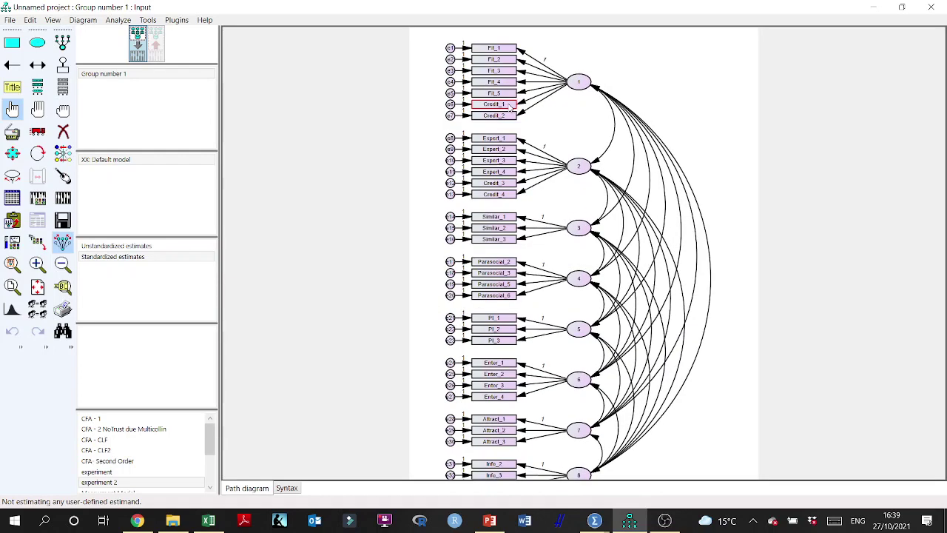
pyautogui.click(63, 131)
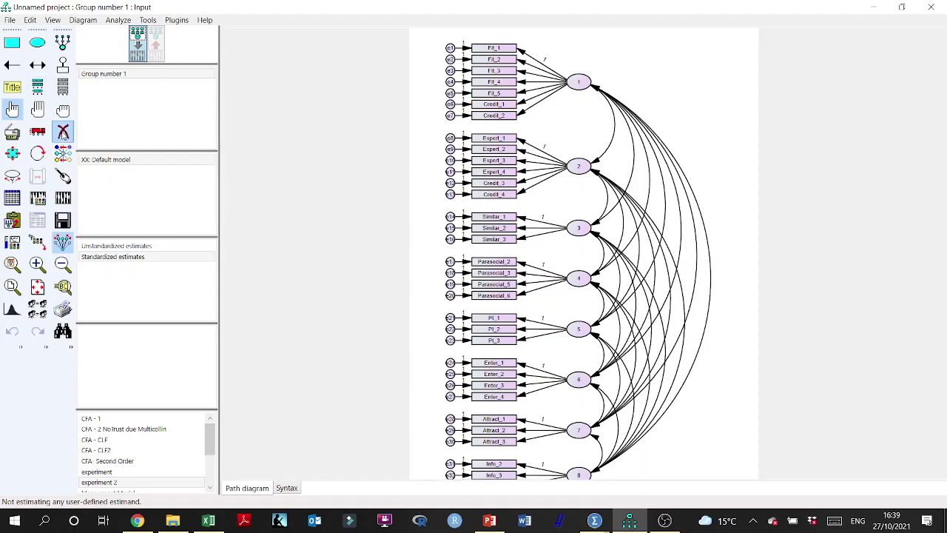
pyautogui.click(528, 109)
pyautogui.click(527, 106)
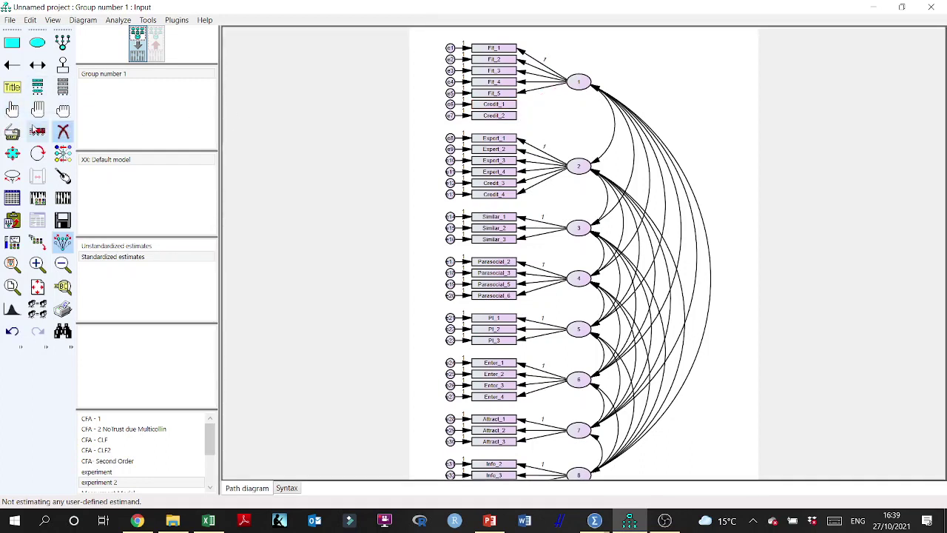
# Move Credit_1 and Credit_2 with their error terms out of the model into the empty area beside the Fit items.
pyautogui.click(38, 131)
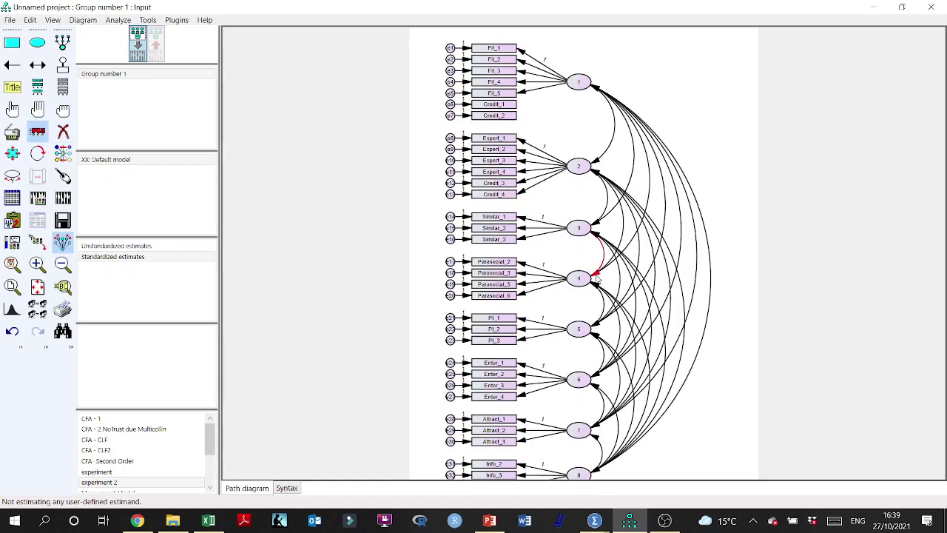
pyautogui.scroll(-1, 598, 287)
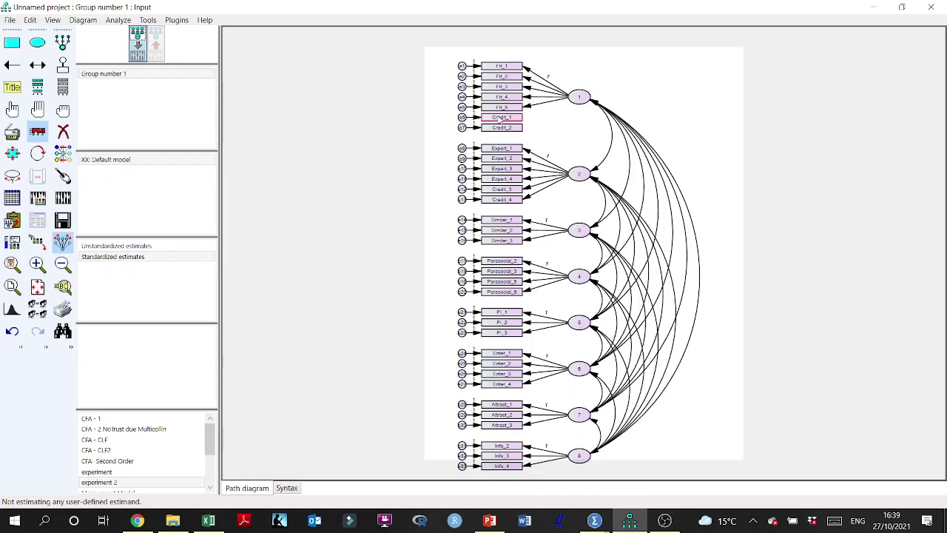
pyautogui.moveTo(505, 119); pyautogui.dragTo(391, 126)
pyautogui.moveTo(501, 127); pyautogui.dragTo(393, 145)
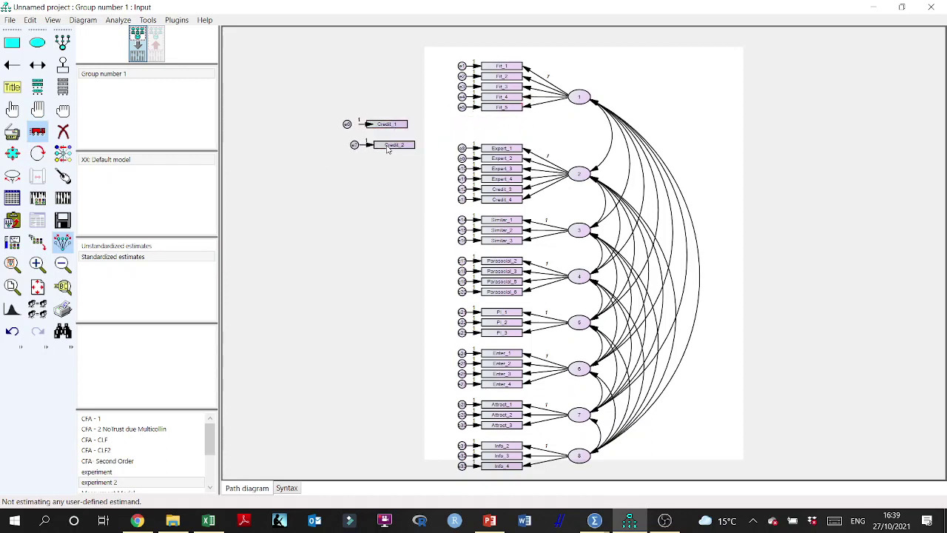
pyautogui.click(63, 133)
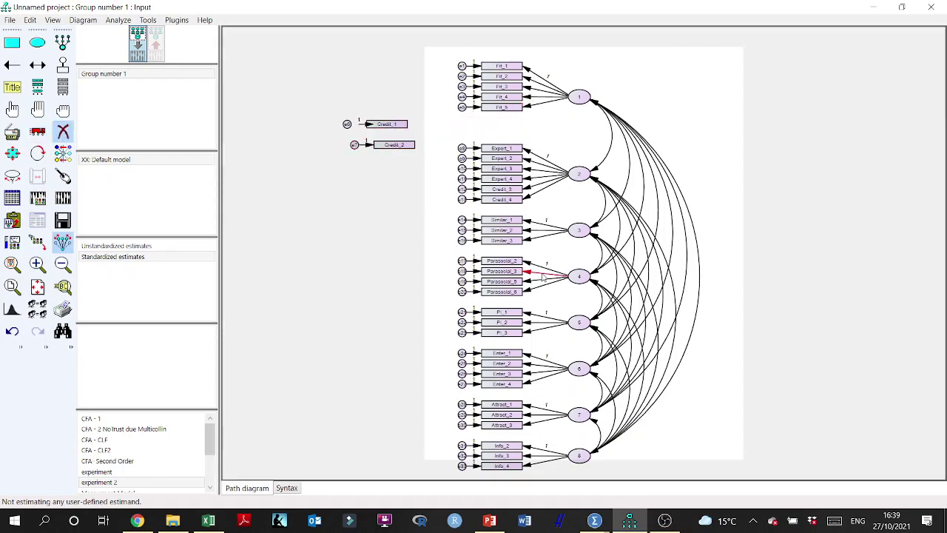
# Return to the SPSS output and review the Pattern Matrix, comparing the Credit item loadings with the Fit and Expert components.
pyautogui.click(594, 521)
pyautogui.click(529, 474)
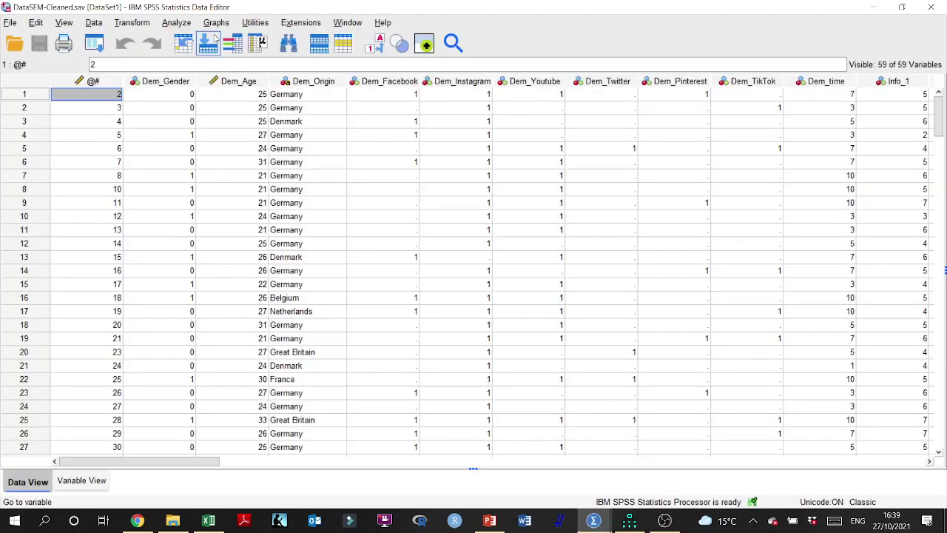
pyautogui.moveTo(593, 521)
pyautogui.click(662, 474)
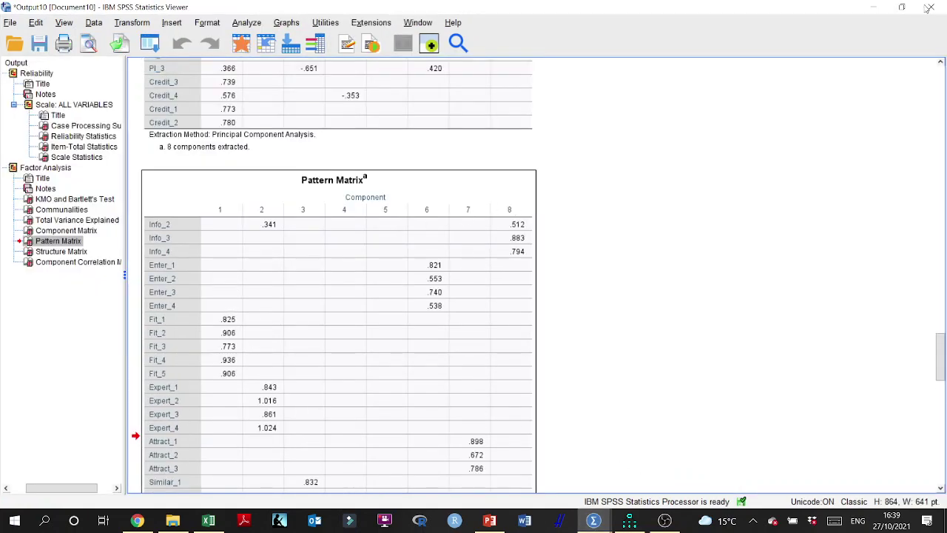
pyautogui.scroll(-5, 444, 255)
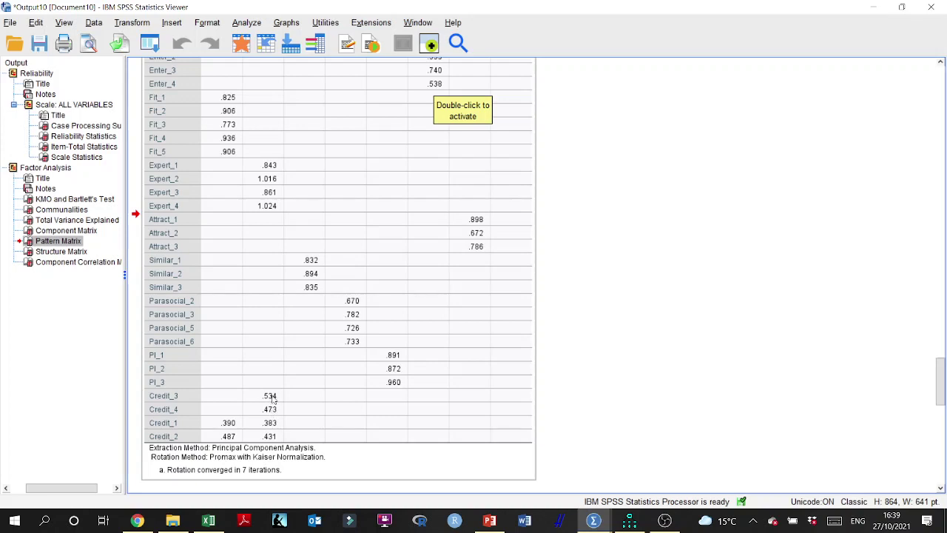
pyautogui.scroll(3, 273, 398)
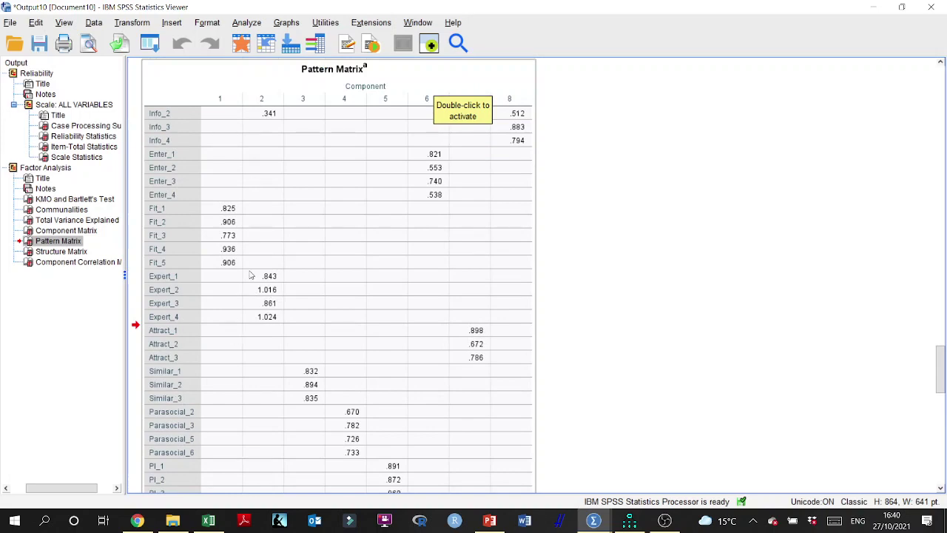
pyautogui.scroll(-4, 271, 329)
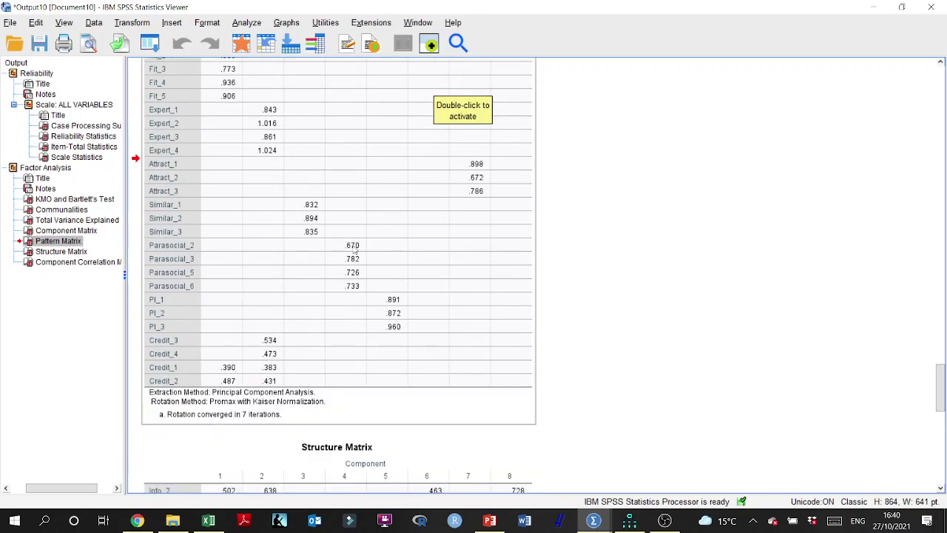
pyautogui.scroll(4, 353, 250)
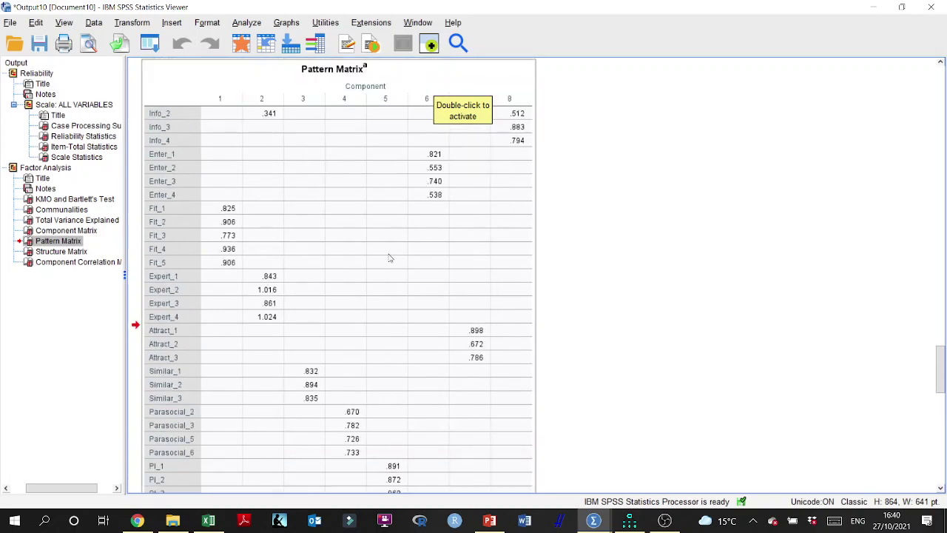
# Rerun the factor analysis on the same items with extraction fixed at 9 factors.
pyautogui.click(881, 5)
pyautogui.click(176, 22)
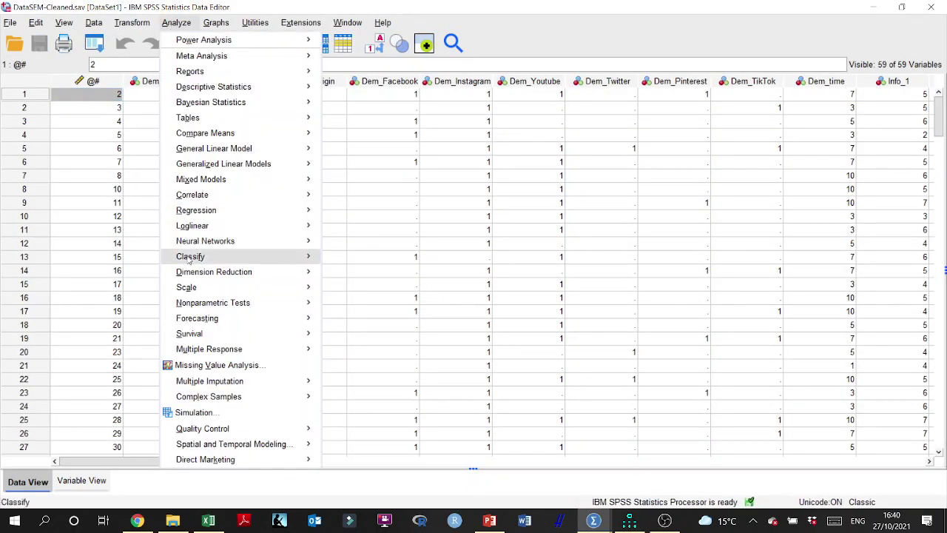
pyautogui.moveTo(199, 273)
pyautogui.click(370, 276)
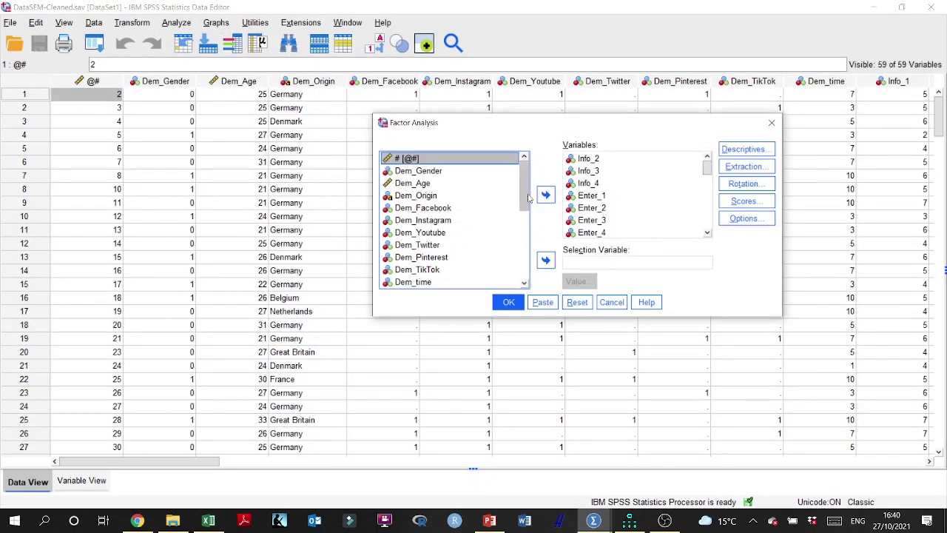
pyautogui.click(748, 168)
pyautogui.click(350, 290)
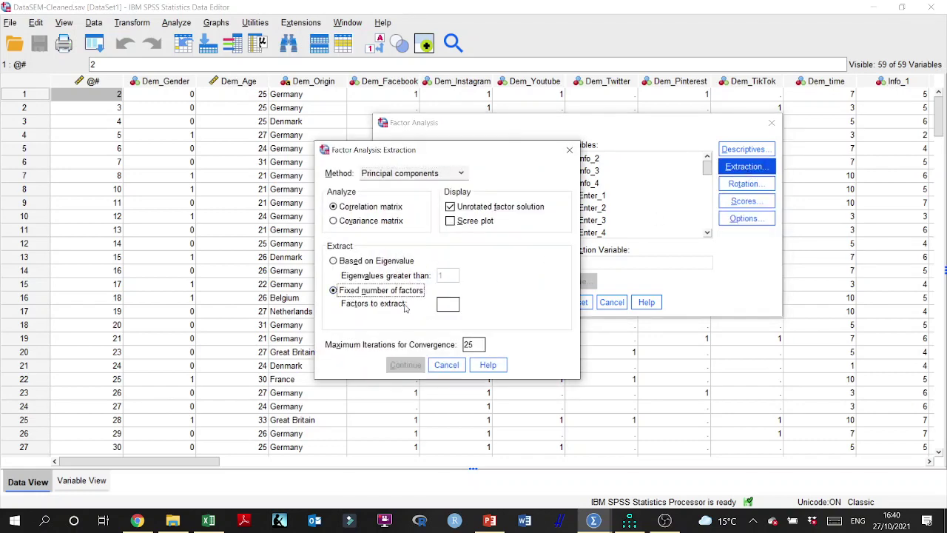
pyautogui.click(442, 305)
pyautogui.write('9')
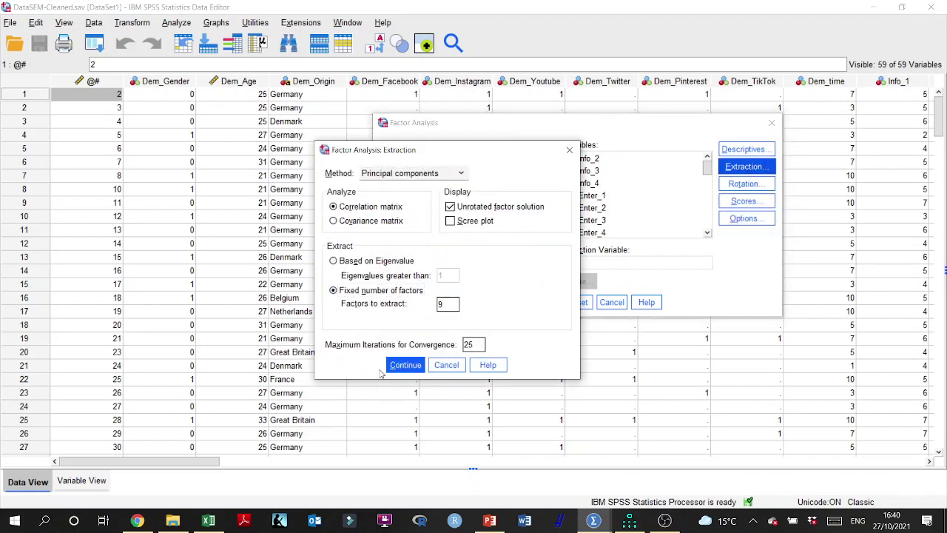
pyautogui.click(406, 365)
pyautogui.click(508, 302)
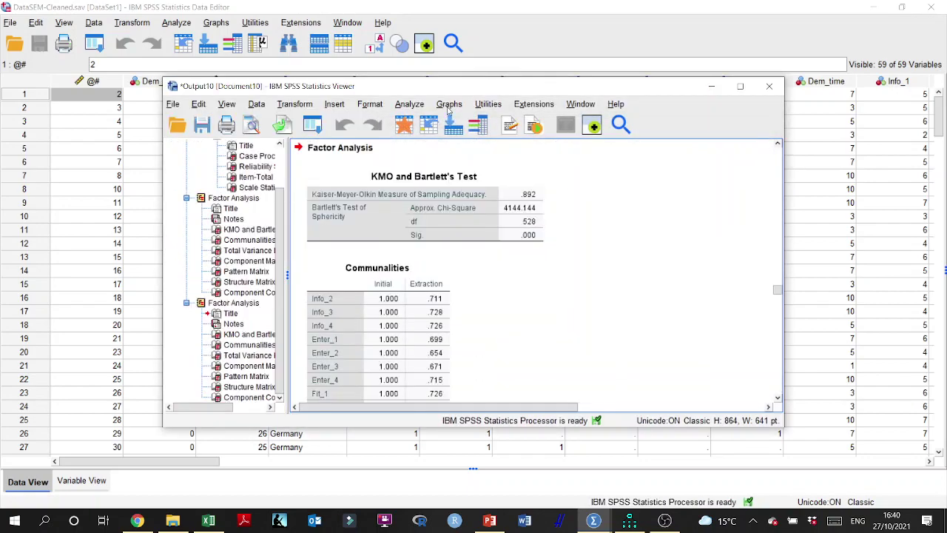
# Examine the new Total Variance Explained table and the item loadings in the nine-component Pattern Matrix, and return to the Amos diagram.
pyautogui.click(546, 201)
pyautogui.scroll(-15, 541, 257)
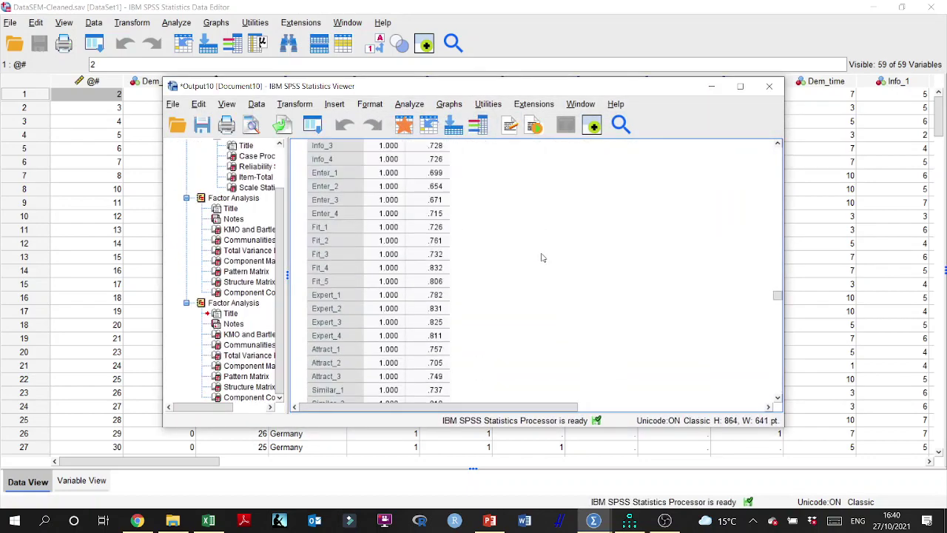
pyautogui.scroll(5, 541, 258)
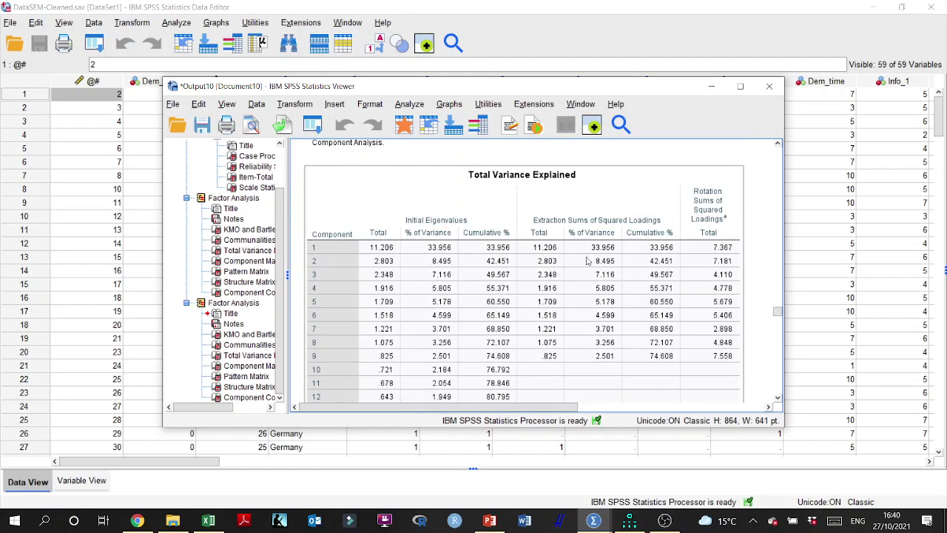
pyautogui.scroll(-20, 568, 269)
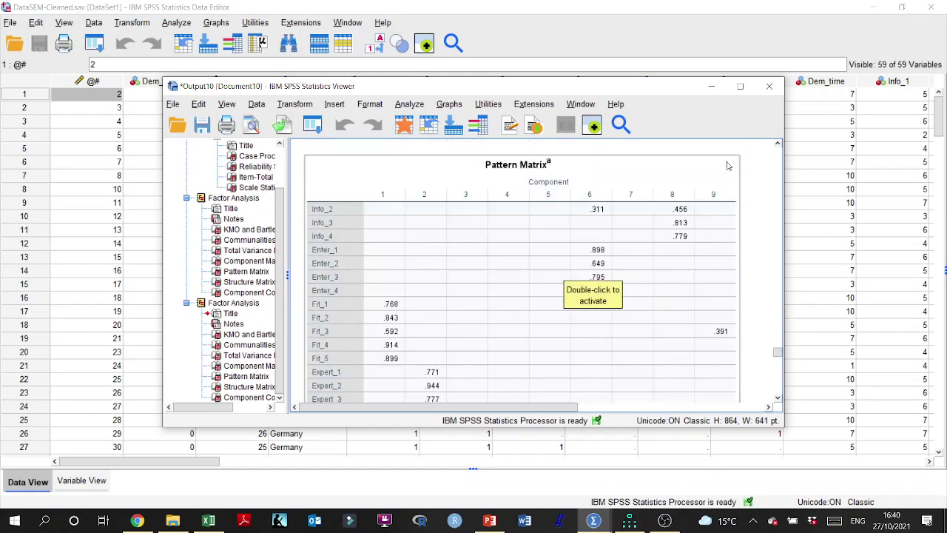
pyautogui.click(740, 86)
pyautogui.click(524, 122)
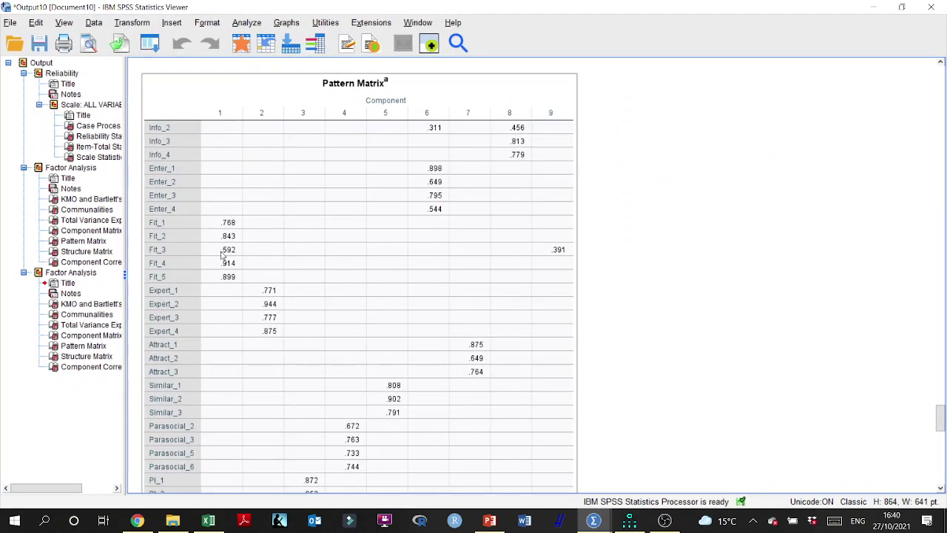
pyautogui.scroll(-2, 326, 255)
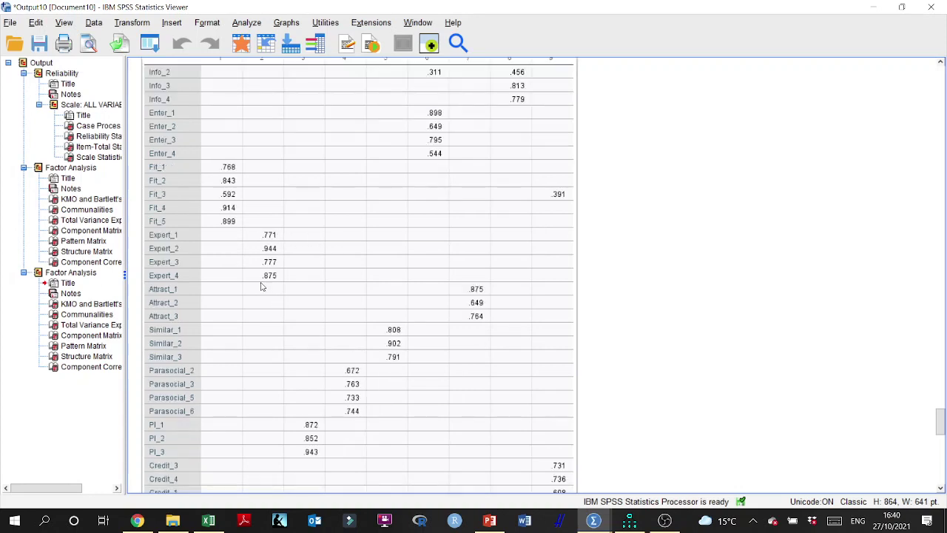
pyautogui.scroll(-2, 355, 271)
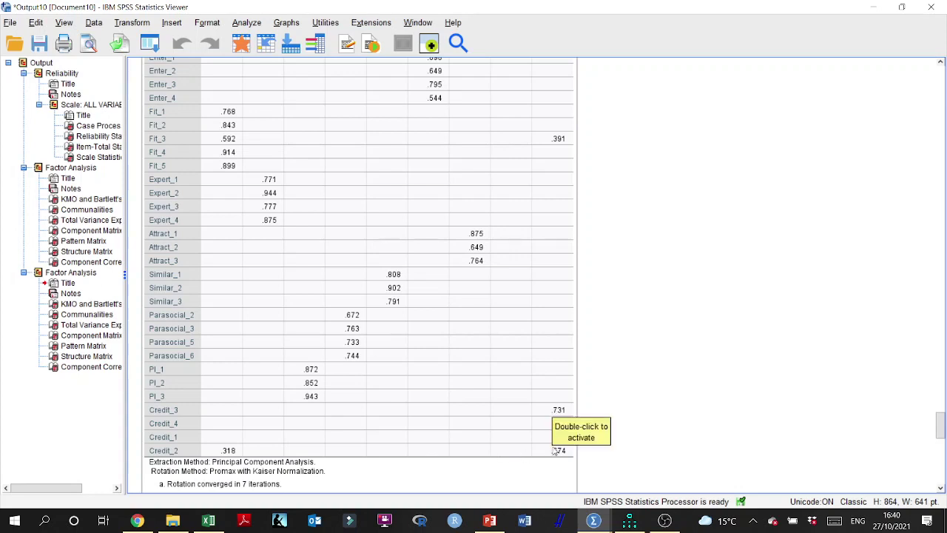
pyautogui.scroll(3, 736, 235)
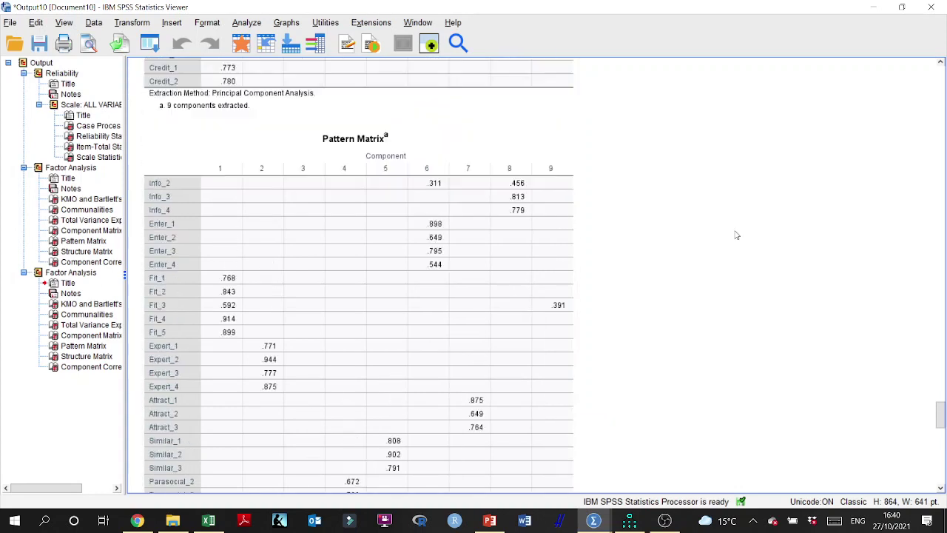
pyautogui.scroll(-4, 737, 236)
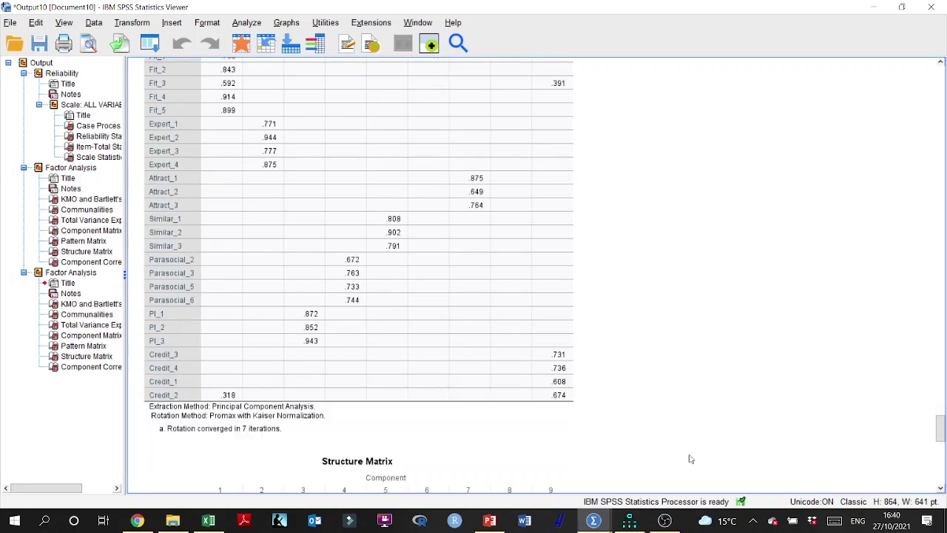
pyautogui.click(629, 521)
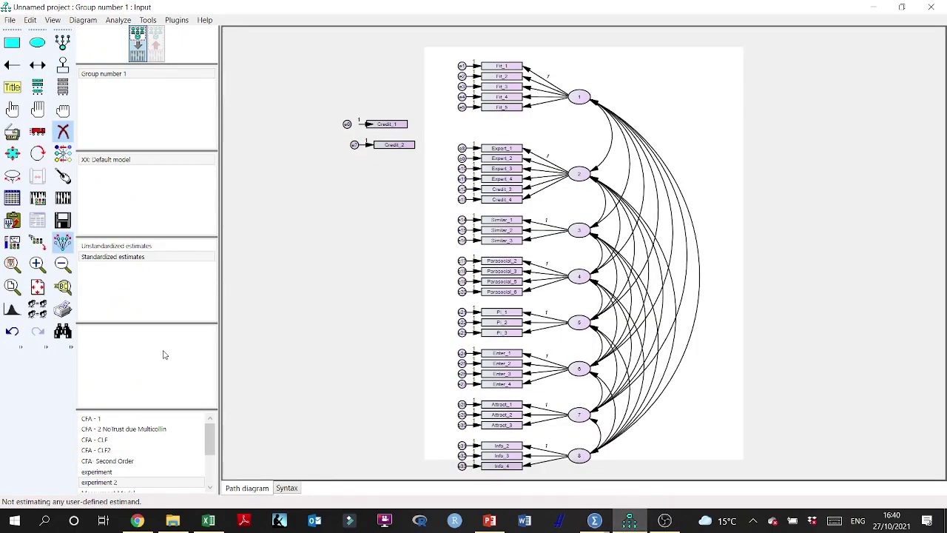
# Start a new blank Amos project, discarding the current diagram without saving it.
pyautogui.click(9, 20)
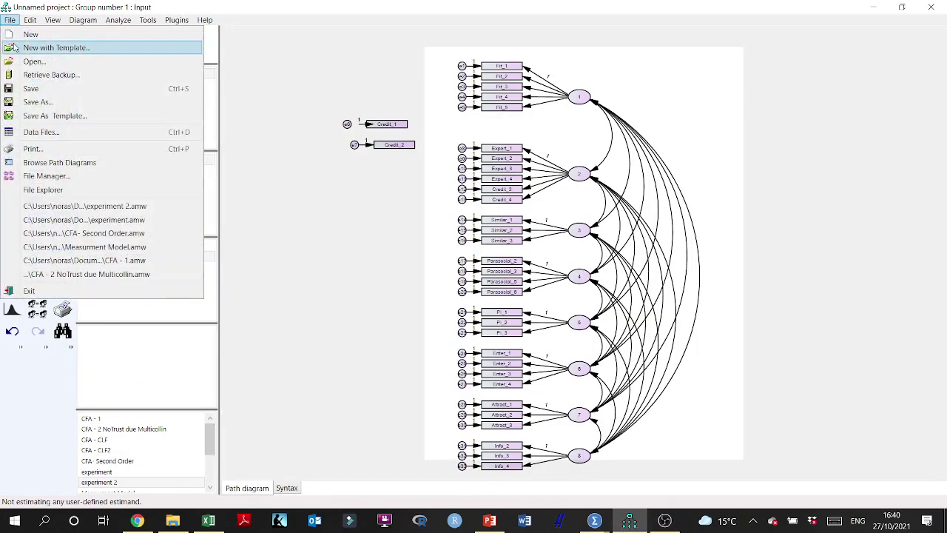
pyautogui.click(31, 35)
pyautogui.click(478, 305)
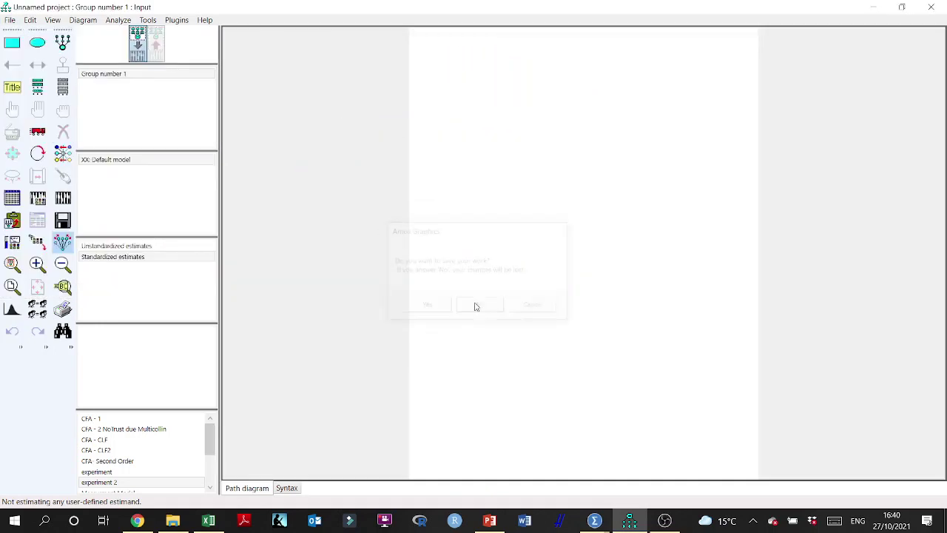
# Switch back to the SPSS output, review the nine-component Pattern Matrix and copy the table.
pyautogui.click(874, 7)
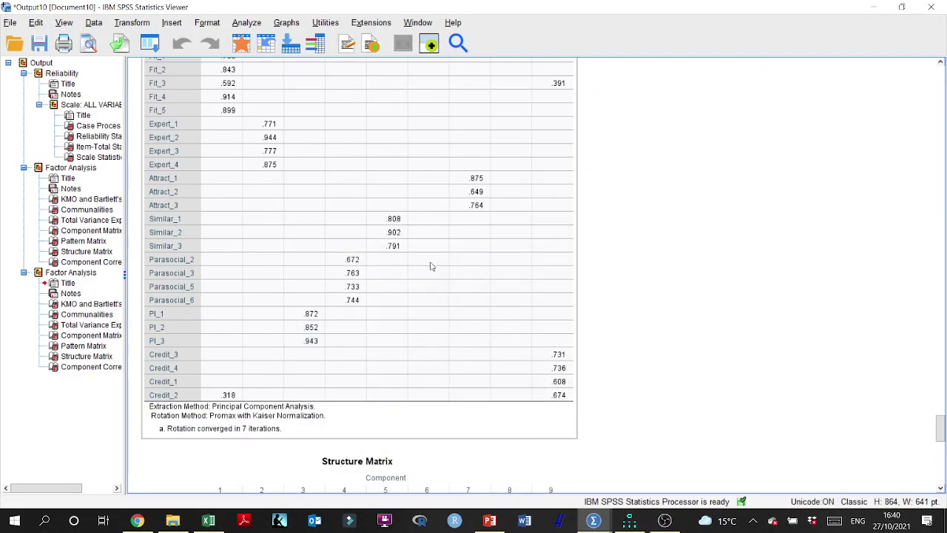
pyautogui.scroll(5, 432, 266)
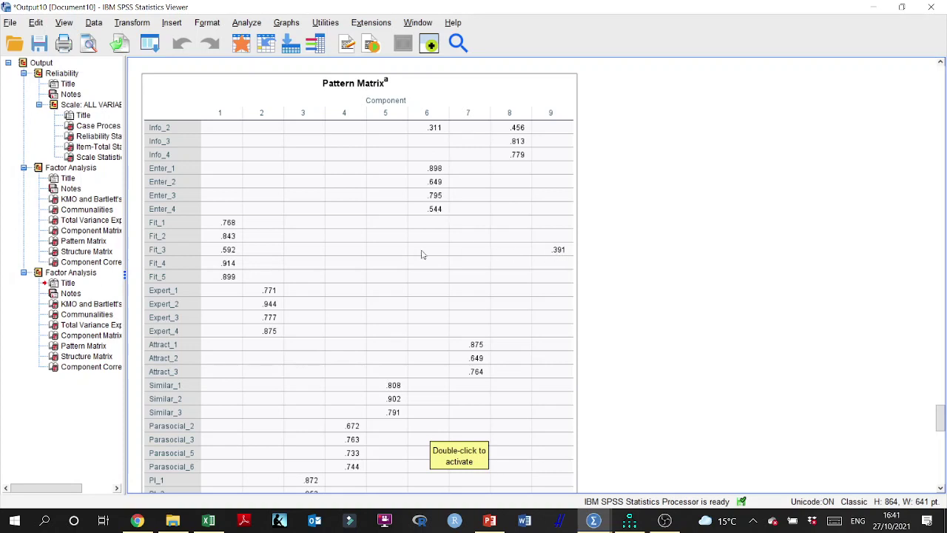
pyautogui.scroll(-3, 281, 330)
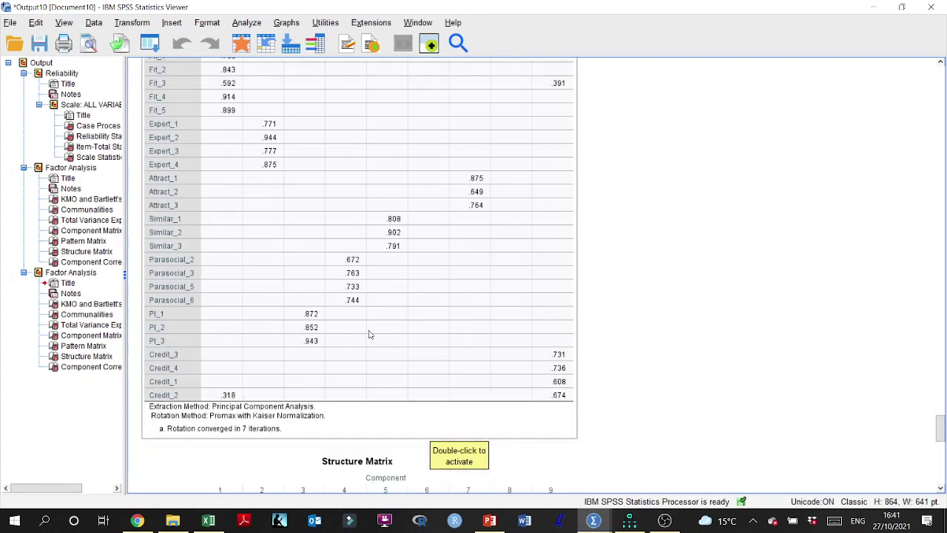
pyautogui.rightClick(334, 157)
pyautogui.click(347, 179)
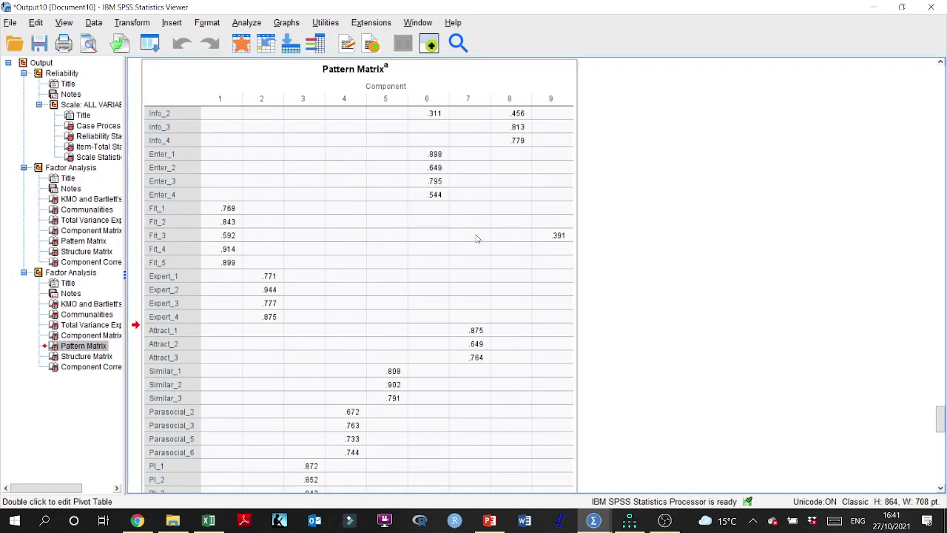
# Try to run the Pattern Matrix Model Builder plugin in Amos with the DataSEM data file, and close Amos without saving.
pyautogui.click(628, 523)
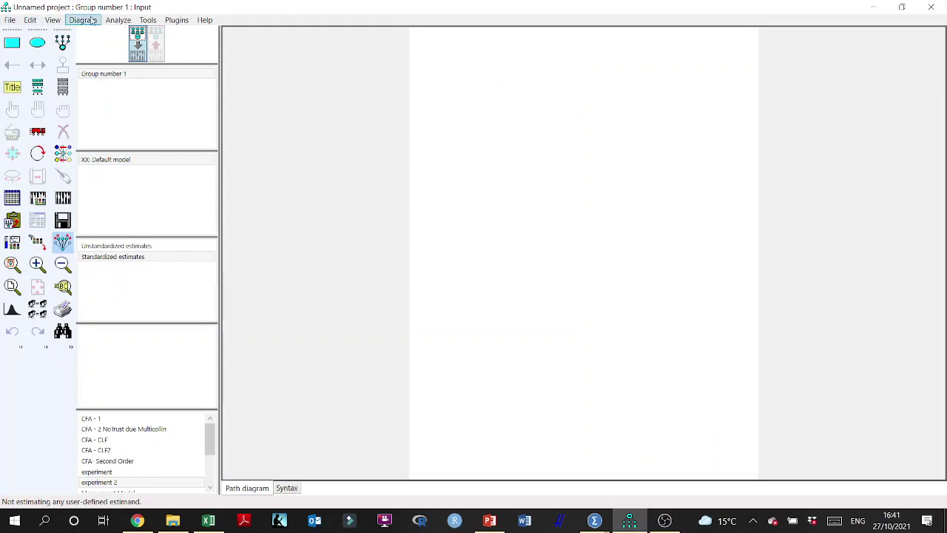
pyautogui.click(170, 21)
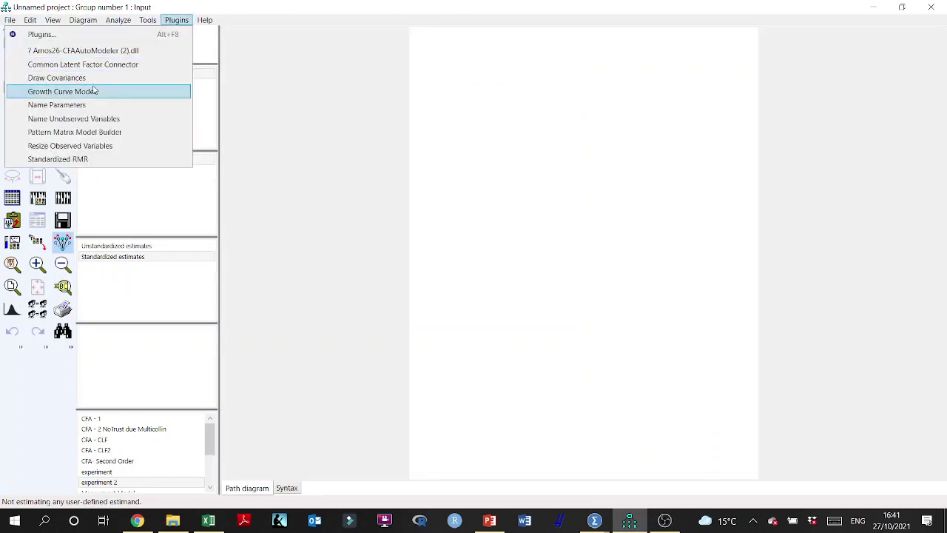
pyautogui.click(74, 135)
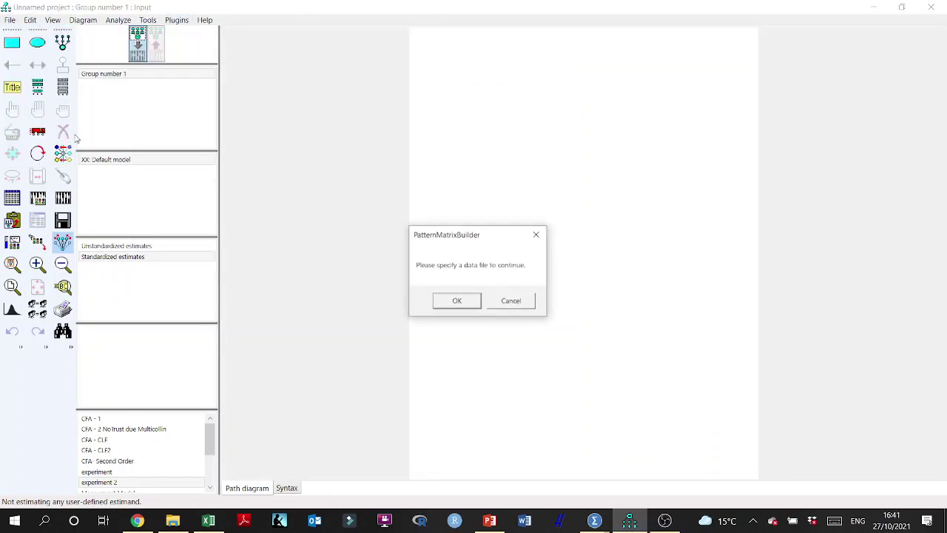
pyautogui.click(450, 302)
pyautogui.click(457, 310)
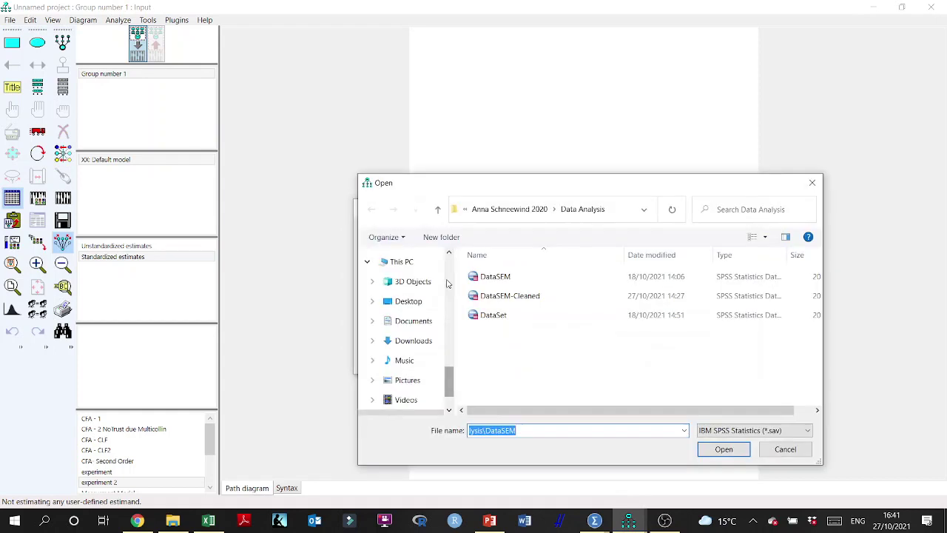
pyautogui.click(494, 278)
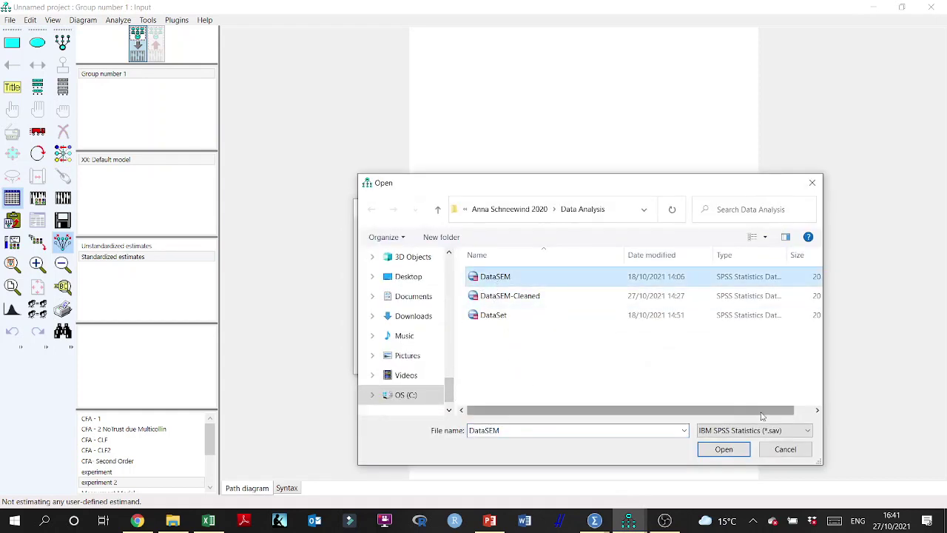
pyautogui.click(724, 449)
pyautogui.click(477, 349)
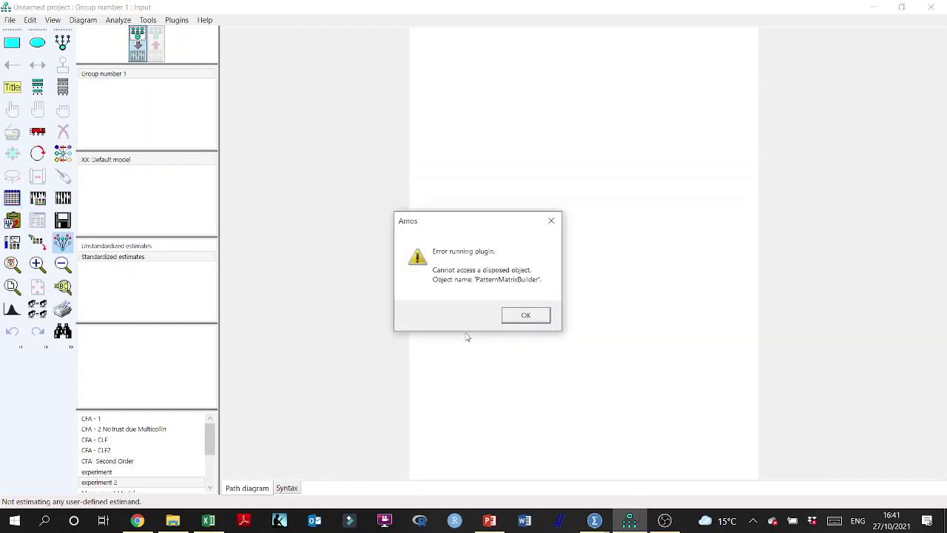
pyautogui.click(523, 316)
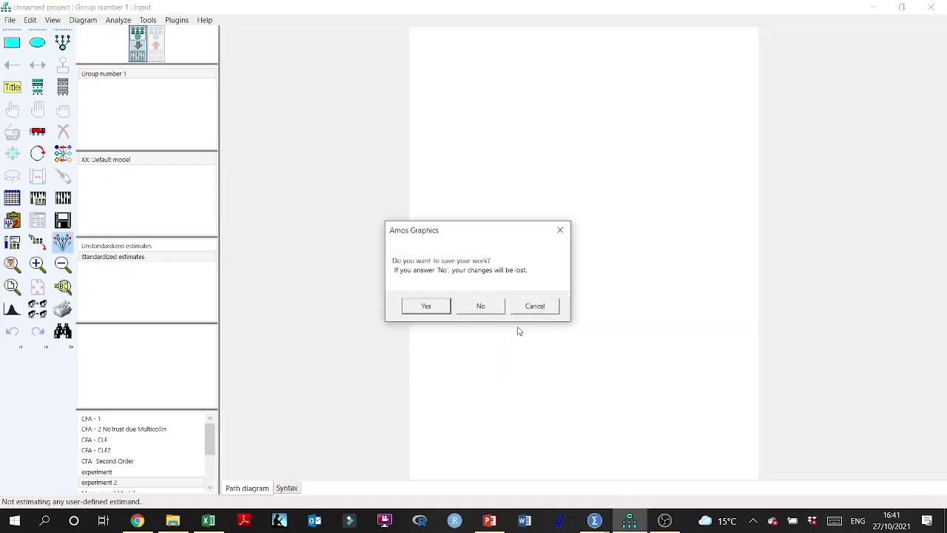
pyautogui.click(467, 310)
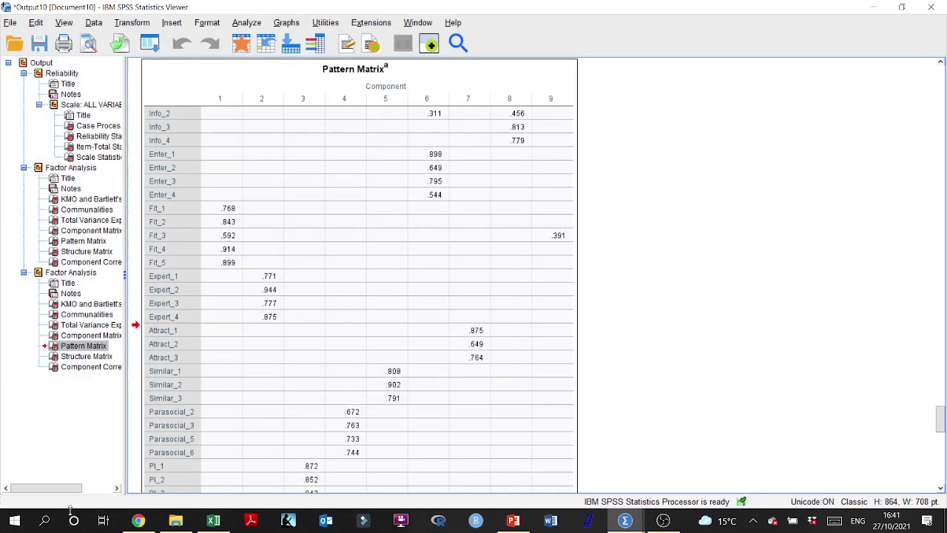
# Relaunch IBM SPSS Amos 28 Graphics from the SPSS output and bring up its empty path diagram.
pyautogui.click(7, 524)
pyautogui.write('amos')
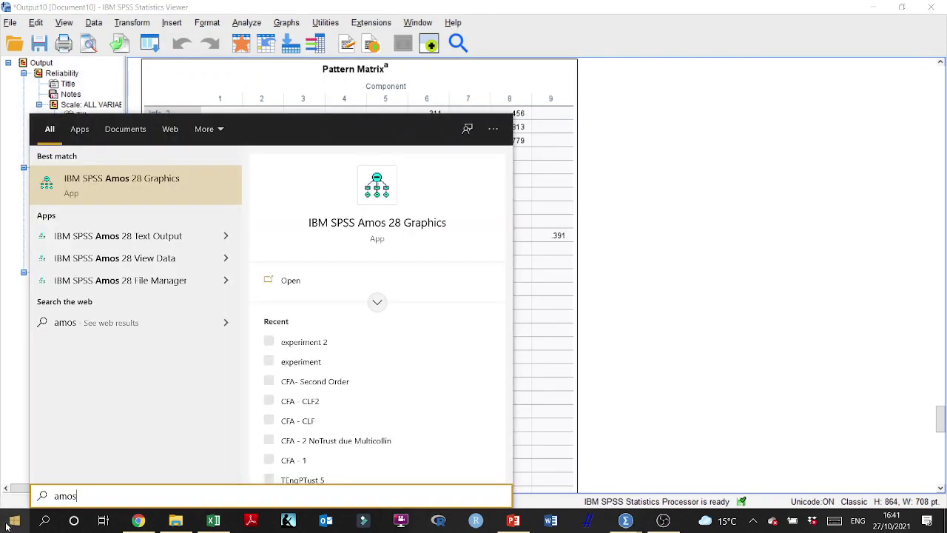
pyautogui.press('Return')
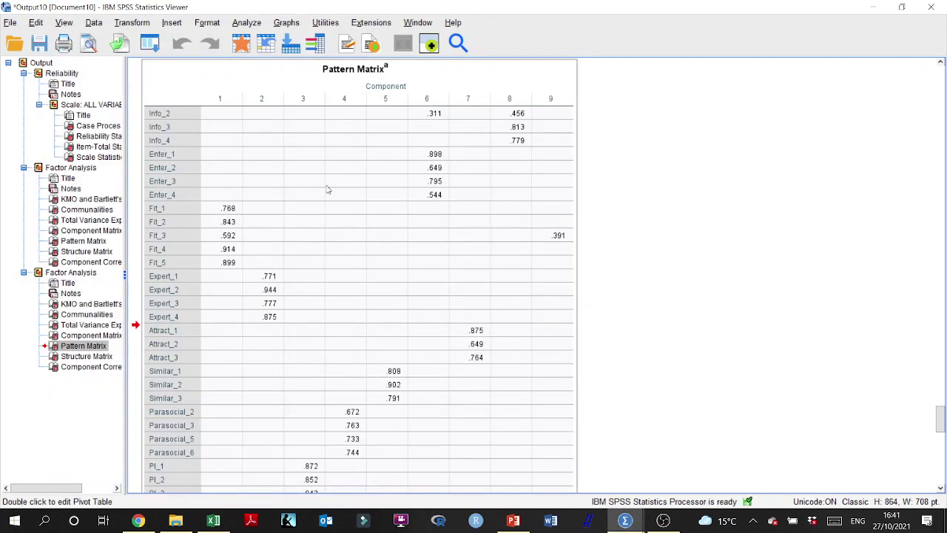
pyautogui.rightClick(328, 193)
pyautogui.press('Escape')
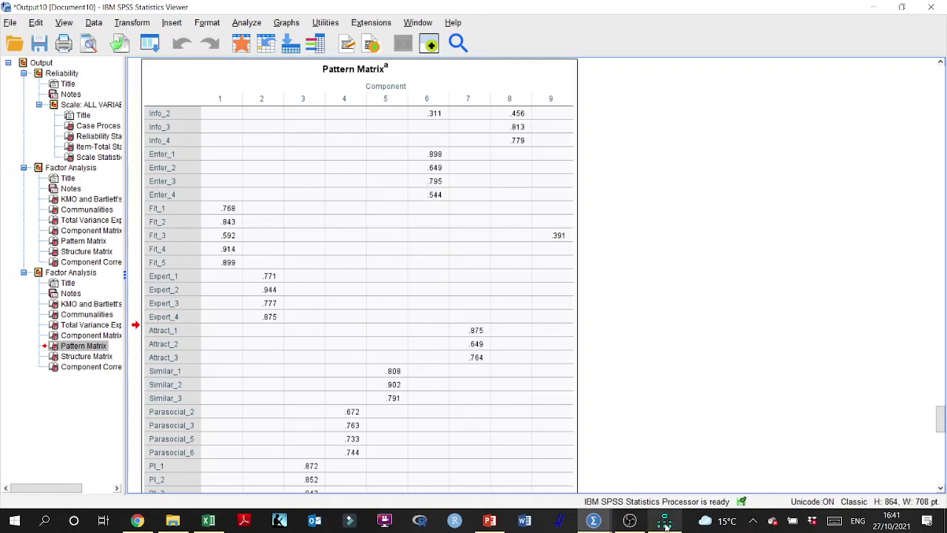
pyautogui.doubleClick(514, 61)
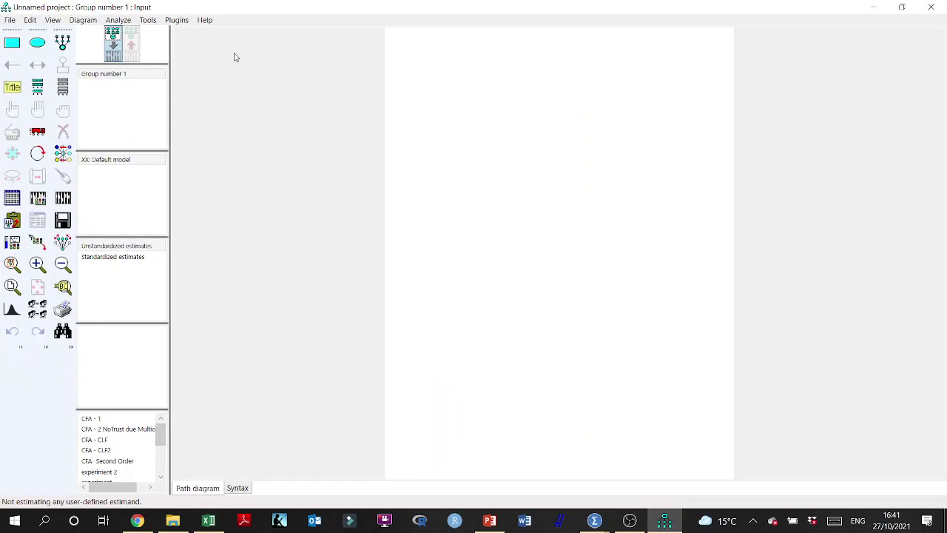
# Run the Pattern Matrix Model Builder with DataSEM as the data file and create the diagram from the copied nine-component pattern matrix.
pyautogui.click(177, 20)
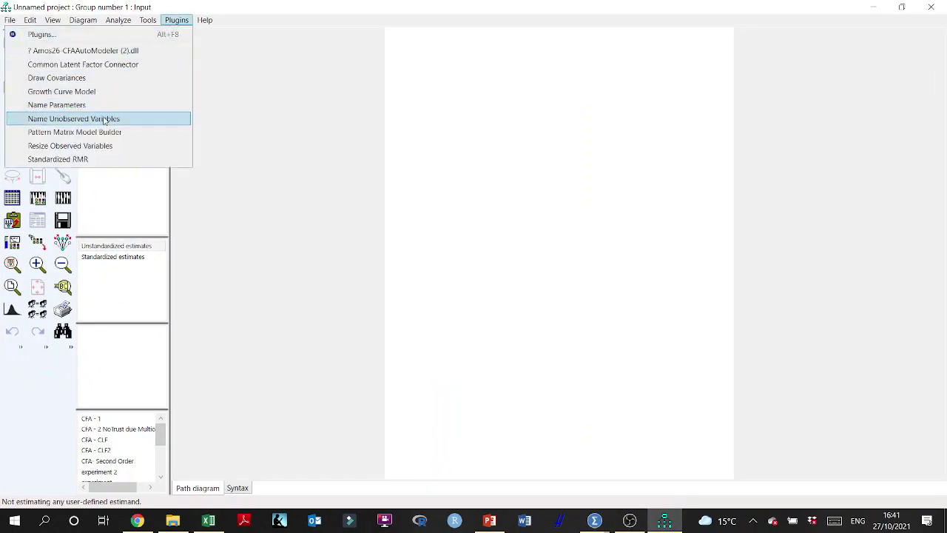
pyautogui.click(102, 132)
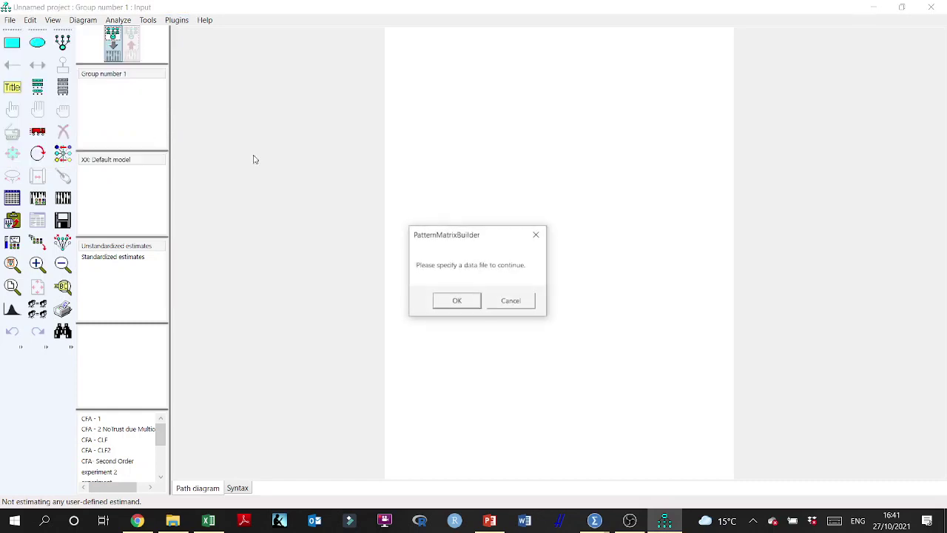
pyautogui.click(458, 300)
pyautogui.click(454, 301)
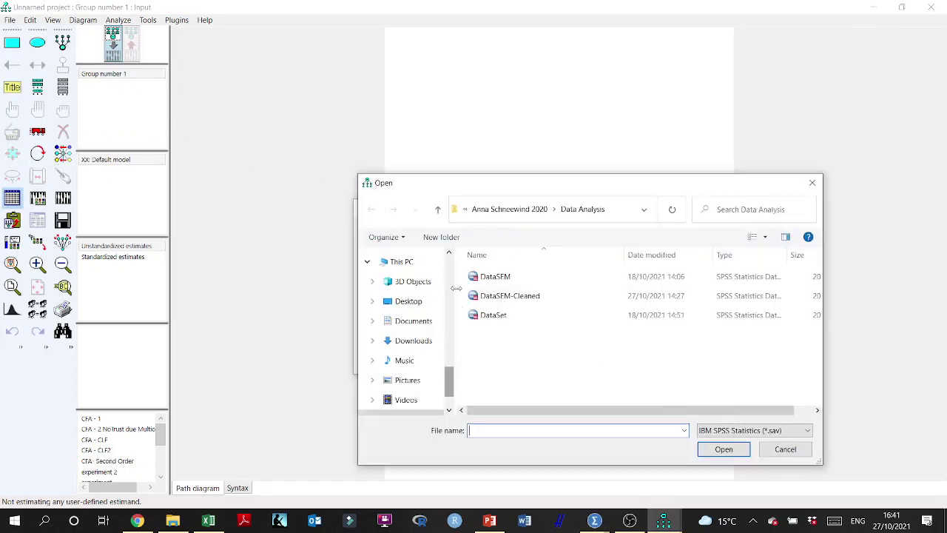
pyautogui.click(508, 280)
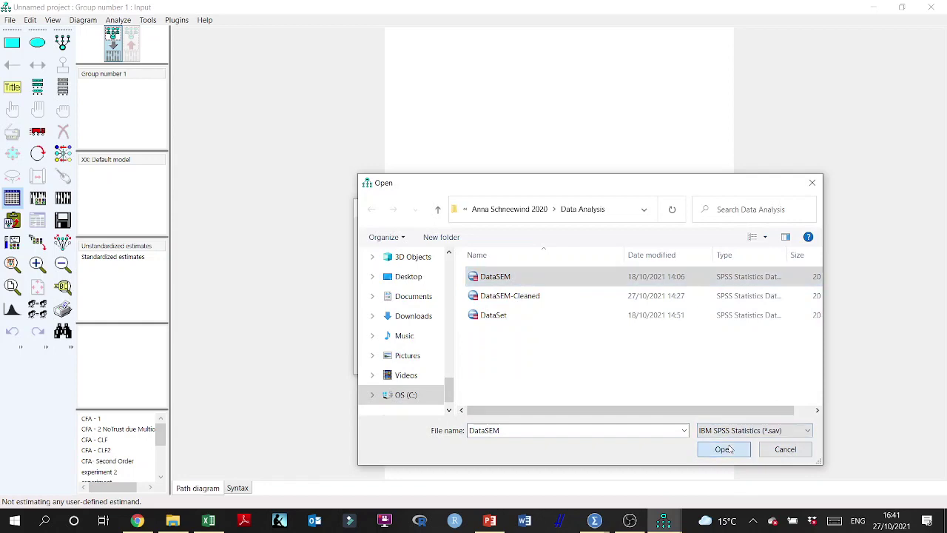
pyautogui.click(722, 449)
pyautogui.click(462, 345)
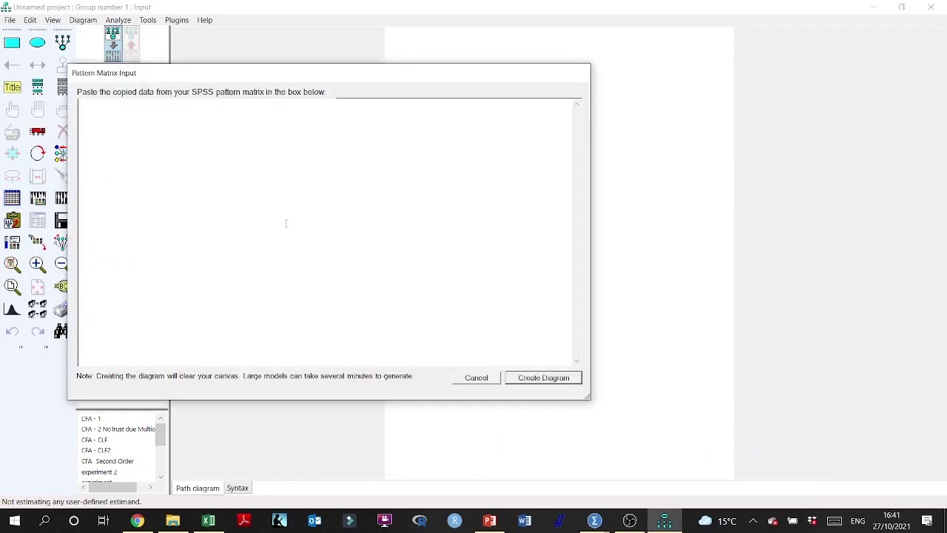
pyautogui.hotkey('ctrl', 'v')
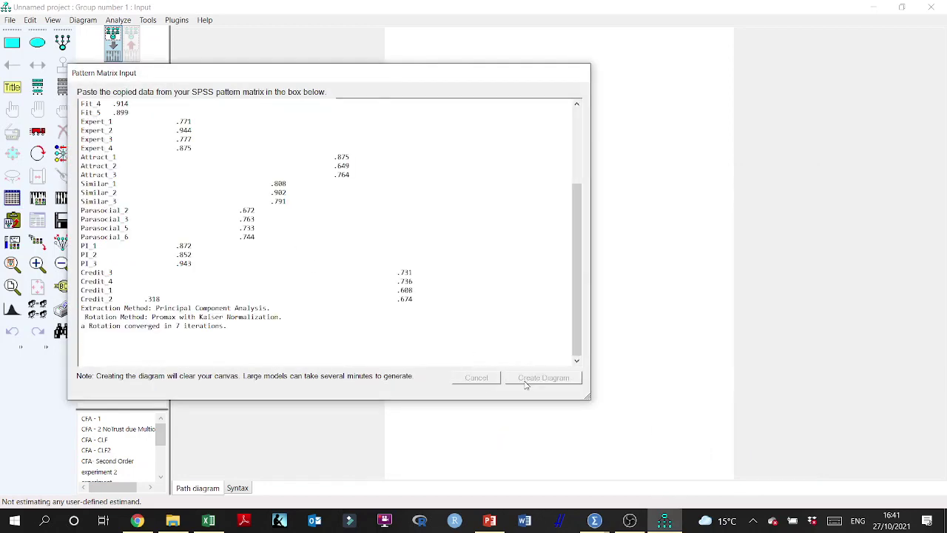
pyautogui.click(527, 380)
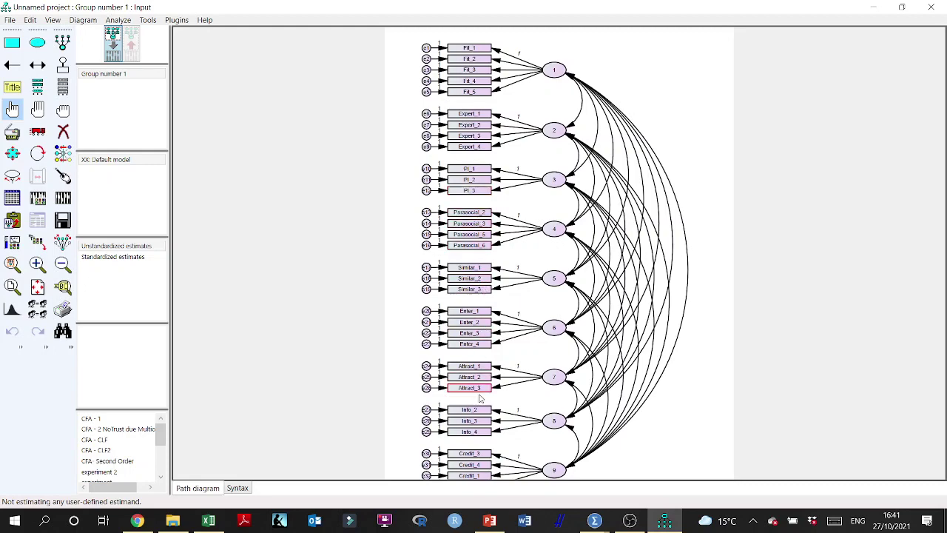
# Widen all nine latent variable ellipses so that they can hold full construct names.
pyautogui.scroll(-1, 491, 447)
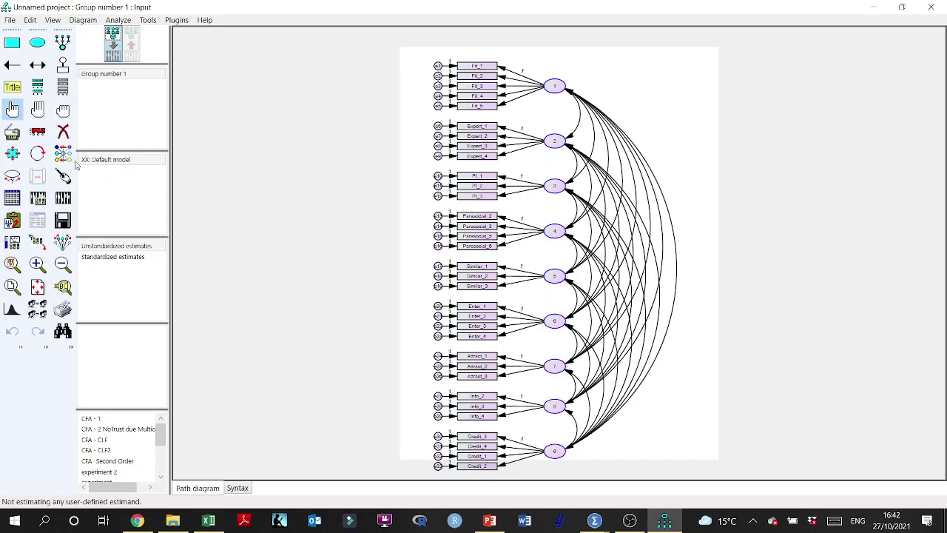
pyautogui.click(12, 153)
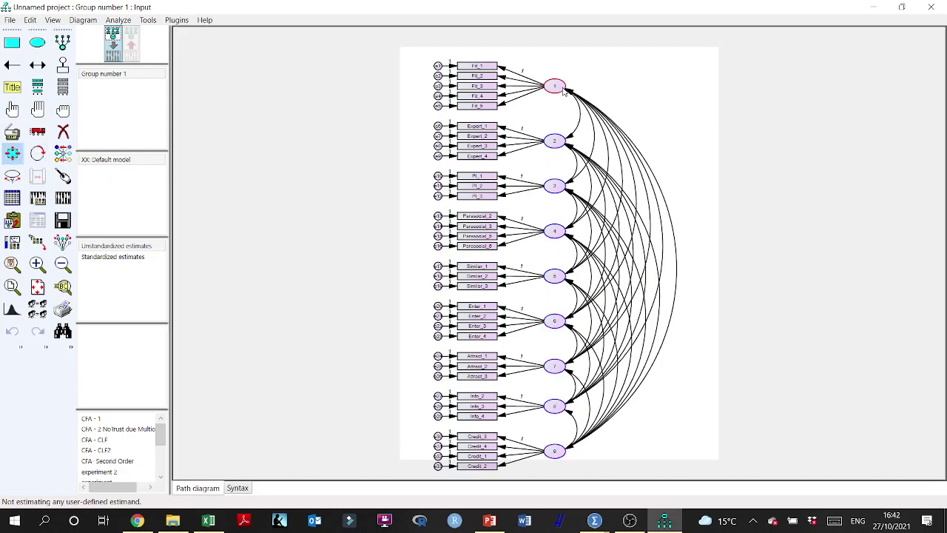
pyautogui.moveTo(563, 90); pyautogui.dragTo(589, 103)
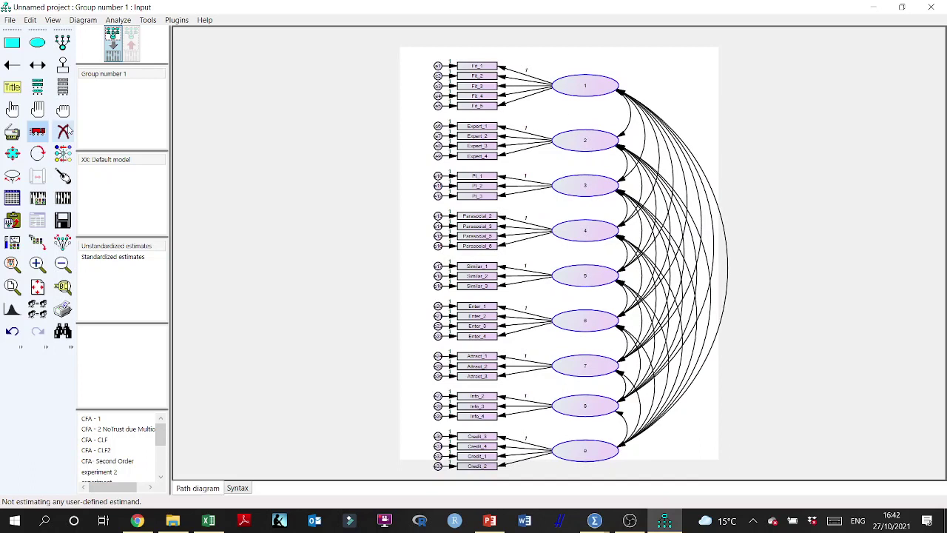
pyautogui.click(13, 110)
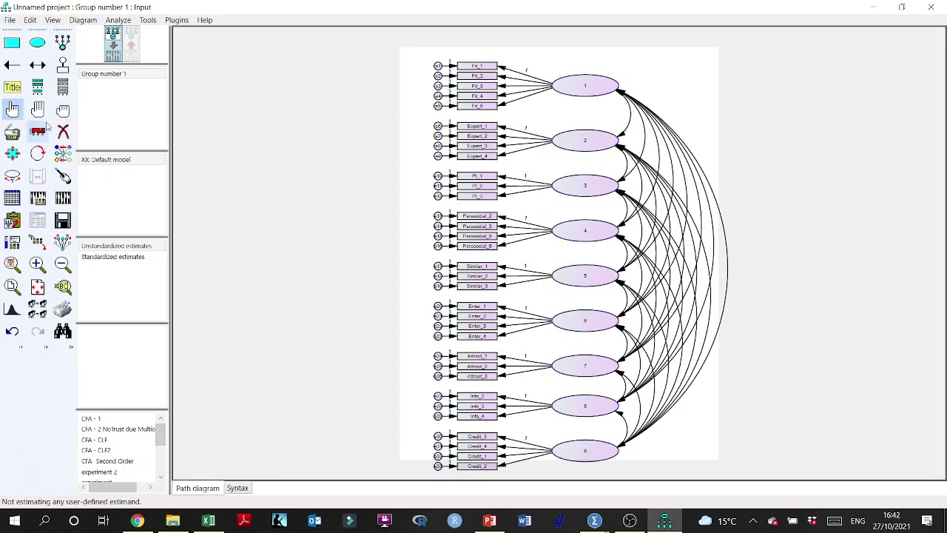
# Name the latent variable of the Fit items Brand_Fit and set its label to Brand Fit.
pyautogui.doubleClick(581, 89)
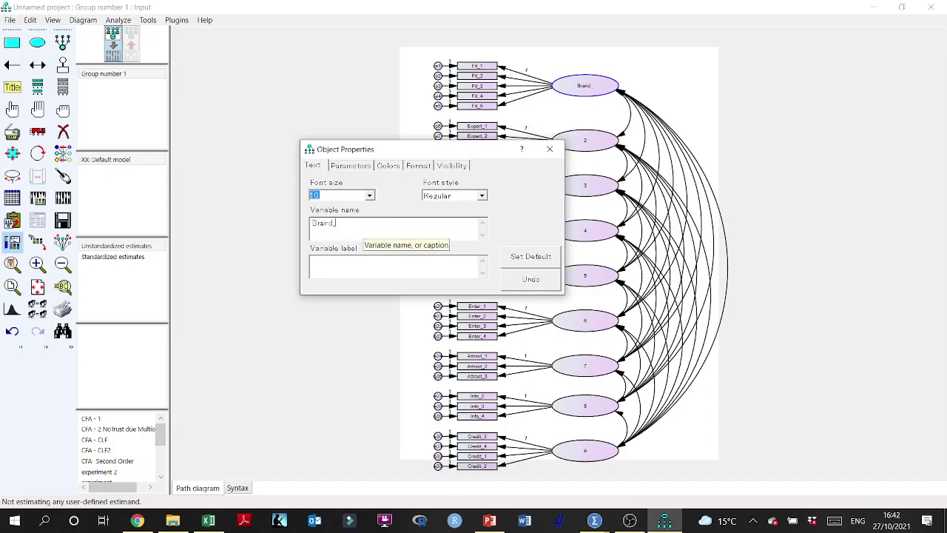
pyautogui.write('Brand_FIT')
pyautogui.press('BackSpace')
pyautogui.press('BackSpace')
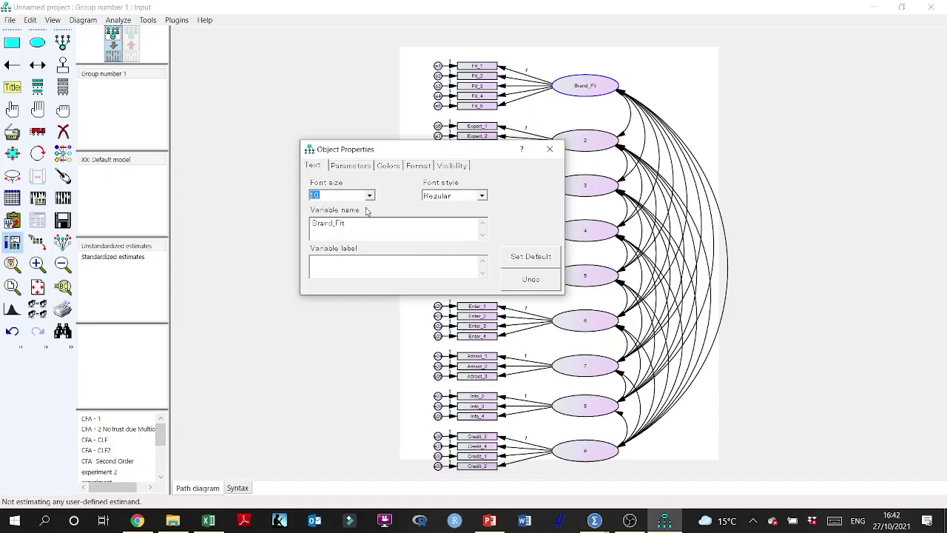
pyautogui.doubleClick(353, 224)
pyautogui.click(342, 268)
pyautogui.write('Brand Fit')
pyautogui.doubleClick(337, 266)
pyautogui.write('Fit')
pyautogui.click(550, 149)
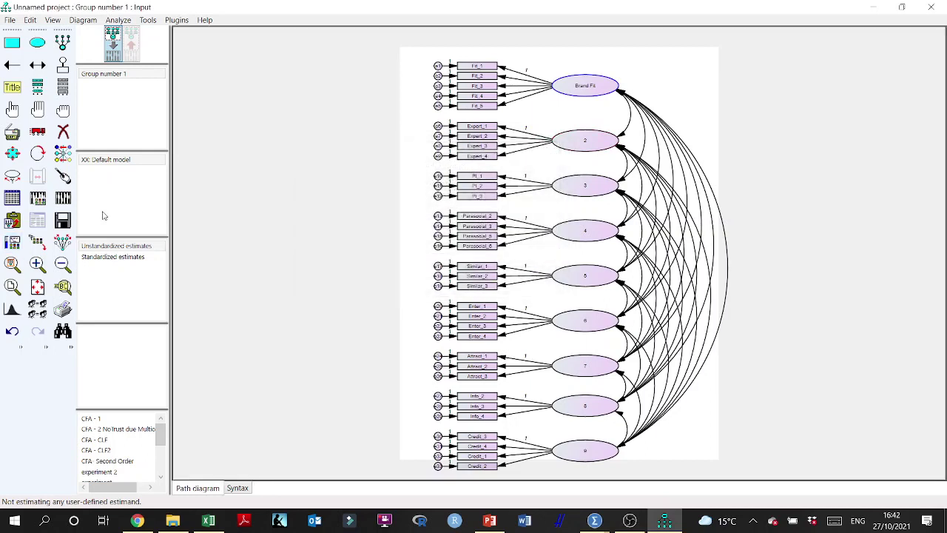
# Name the latent variable of the Expert items Expertise and use the same text as its label.
pyautogui.doubleClick(576, 141)
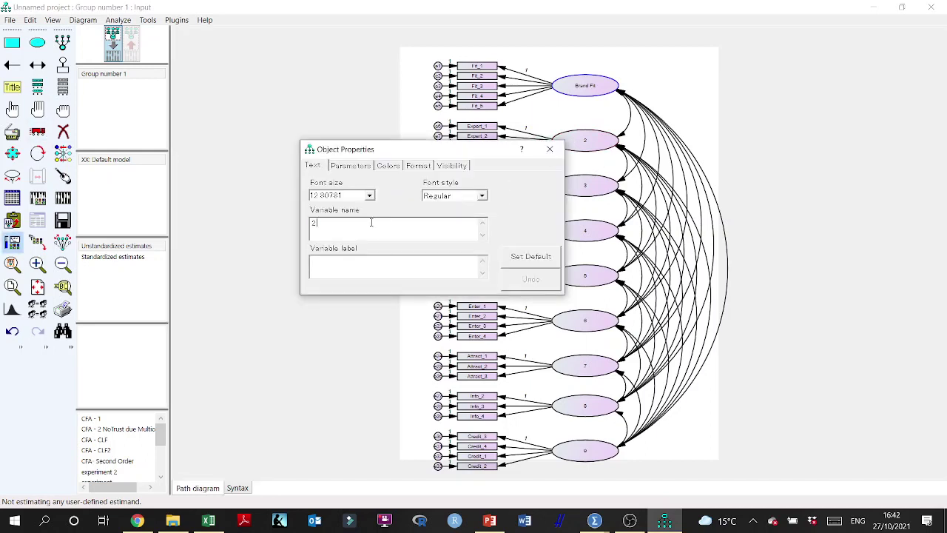
pyautogui.write('Expertise')
pyautogui.hotkey('ctrl', 'a')
pyautogui.hotkey('ctrl', 'c')
pyautogui.click(342, 270)
pyautogui.hotkey('ctrl', 'v')
pyautogui.click(550, 148)
# Name the latent variable of the PI items Pur_Intention and use the same text as its label.
pyautogui.doubleClick(605, 190)
pyautogui.write('Pur_Intention')
pyautogui.hotkey('ctrl', 'a')
pyautogui.hotkey('ctrl', 'c')
pyautogui.click(404, 272)
pyautogui.hotkey('ctrl', 'v')
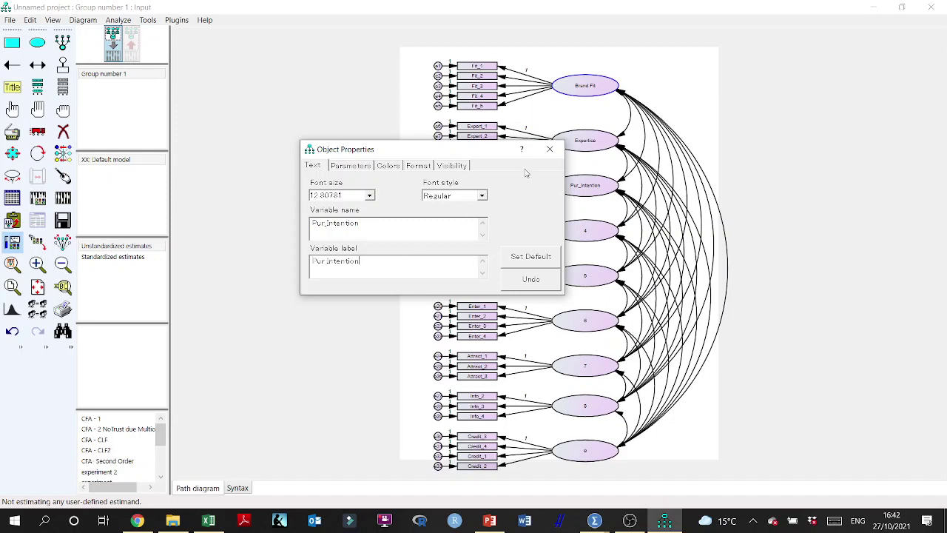
pyautogui.click(550, 149)
# Name the latent variable of the Parasocial items ParaSocial and use the same text as its label.
pyautogui.doubleClick(589, 240)
pyautogui.write('ParaSocial')
pyautogui.hotkey('ctrl', 'a')
pyautogui.hotkey('ctrl', 'c')
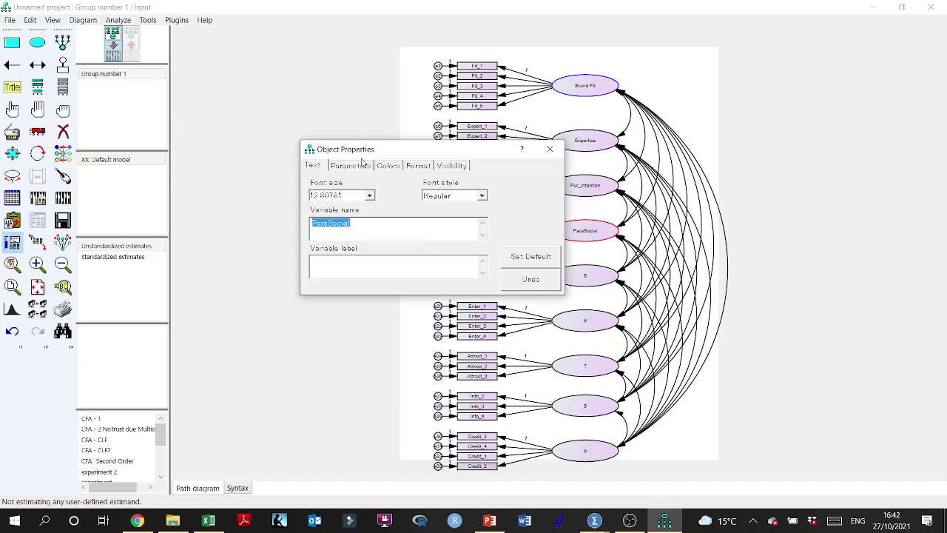
pyautogui.click(448, 264)
pyautogui.hotkey('ctrl', 'v')
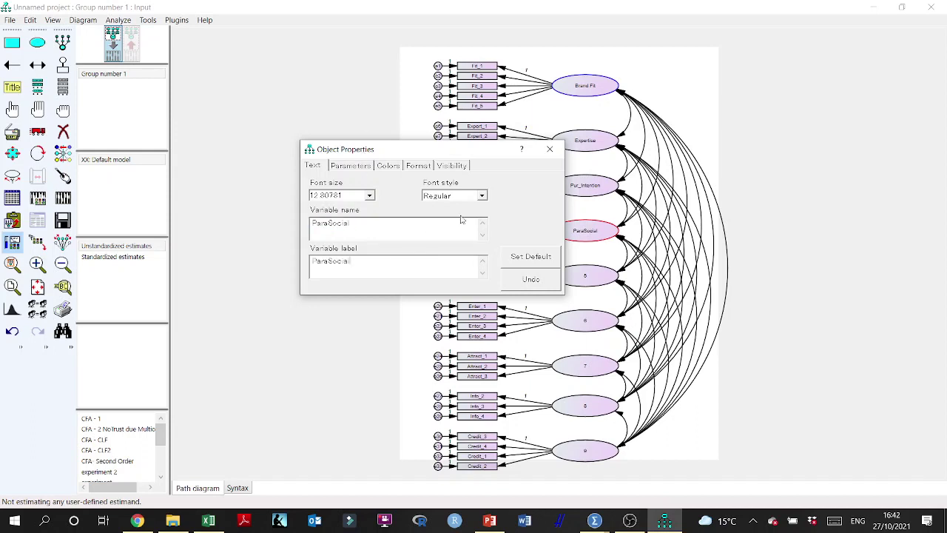
pyautogui.click(550, 150)
# Name the latent variable of the Similar items Similarity and use the same text as its label.
pyautogui.doubleClick(601, 279)
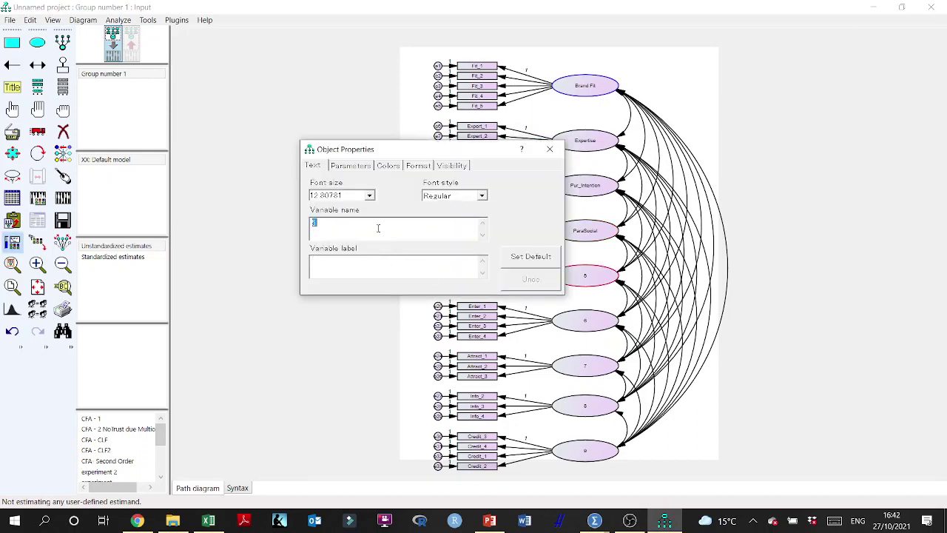
pyautogui.write('Similarity')
pyautogui.hotkey('ctrl', 'a')
pyautogui.hotkey('ctrl', 'c')
pyautogui.click(380, 265)
pyautogui.hotkey('ctrl', 'v')
pyautogui.click(550, 149)
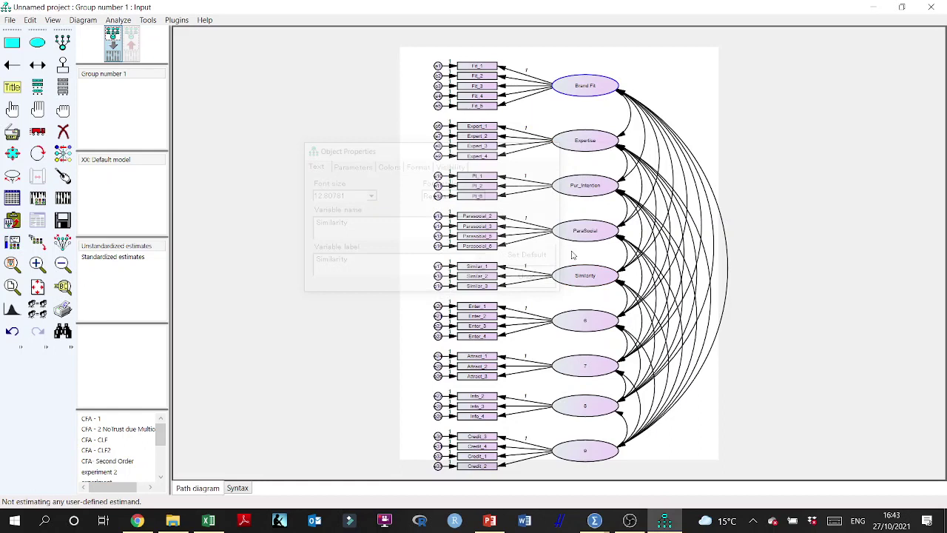
# Name the latent variable of the Enter items Entertainment and use the same text as its label.
pyautogui.doubleClick(599, 322)
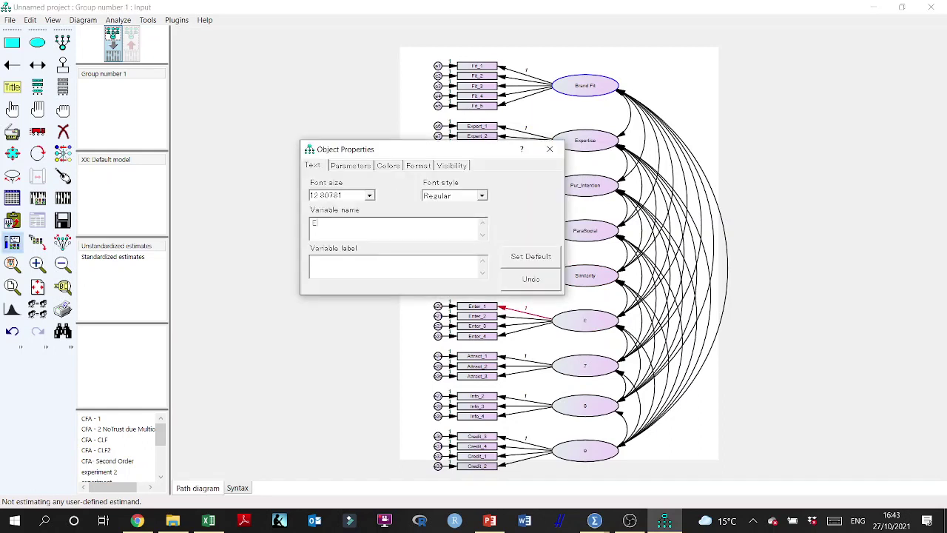
pyautogui.write('Entertainment')
pyautogui.hotkey('ctrl', 'a')
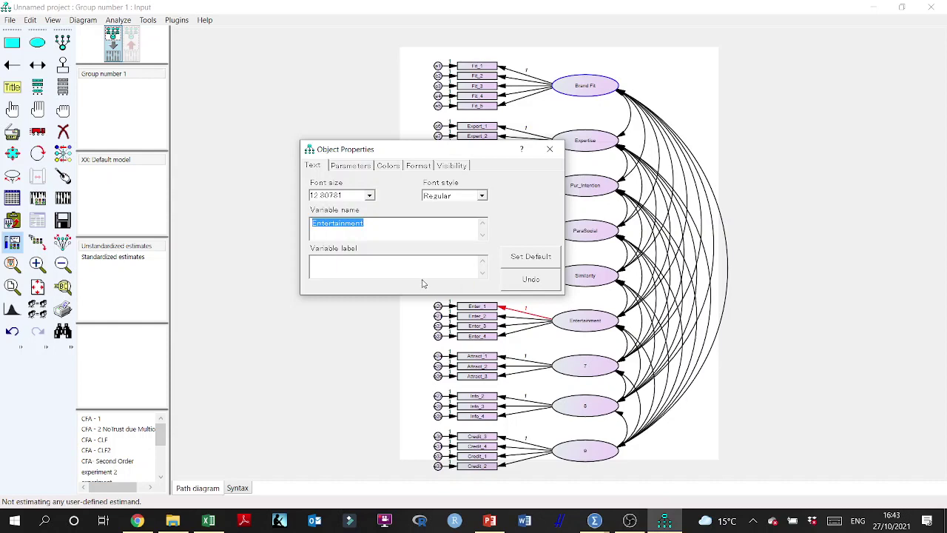
pyautogui.click(438, 271)
pyautogui.click(549, 149)
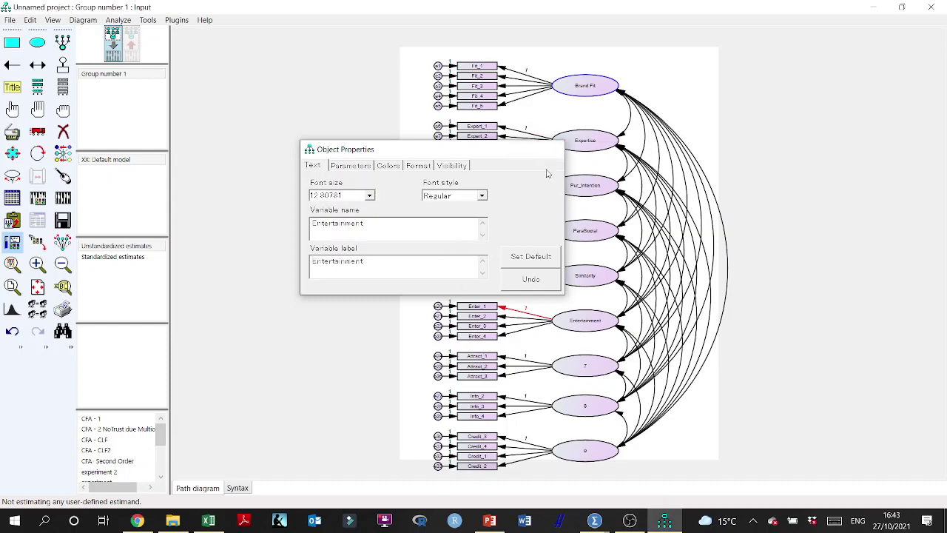
# Name the latent variable of the Attract items Attractiveness and use the same text as its label.
pyautogui.doubleClick(586, 366)
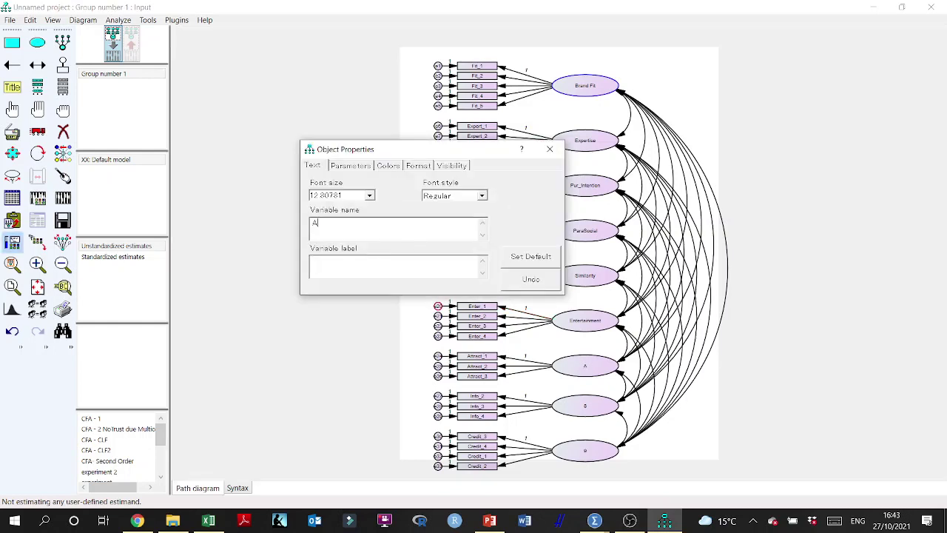
pyautogui.write('Attractiveness')
pyautogui.hotkey('ctrl', 'a')
pyautogui.hotkey('ctrl', 'c')
pyautogui.click(393, 271)
pyautogui.hotkey('ctrl', 'v')
pyautogui.click(548, 150)
# Name the latent variable of the Info items Info_Value and set its label to Info Value.
pyautogui.doubleClick(592, 406)
pyautogui.write('Info_Value')
pyautogui.hotkey('ctrl', 'a')
pyautogui.hotkey('ctrl', 'c')
pyautogui.click(347, 271)
pyautogui.hotkey('ctrl', 'v')
pyautogui.press('BackSpace')
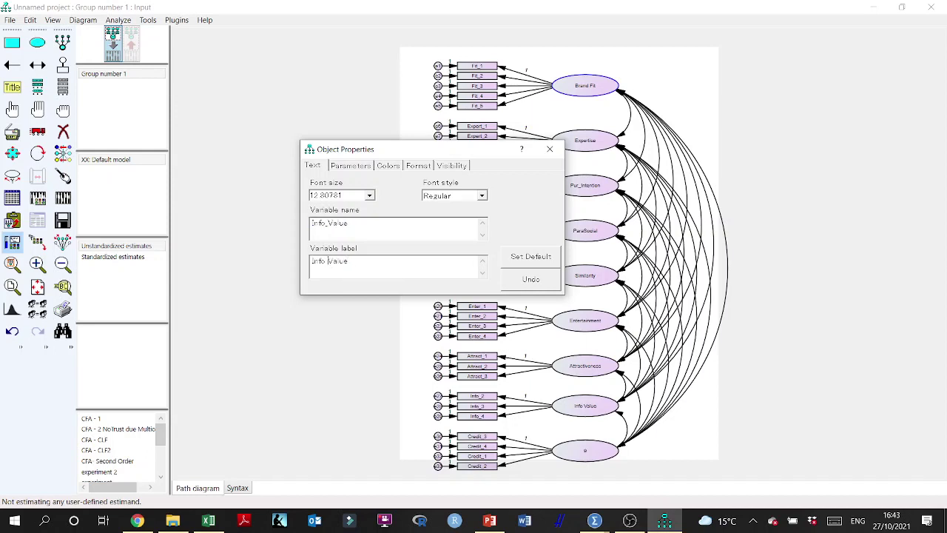
pyautogui.click(549, 149)
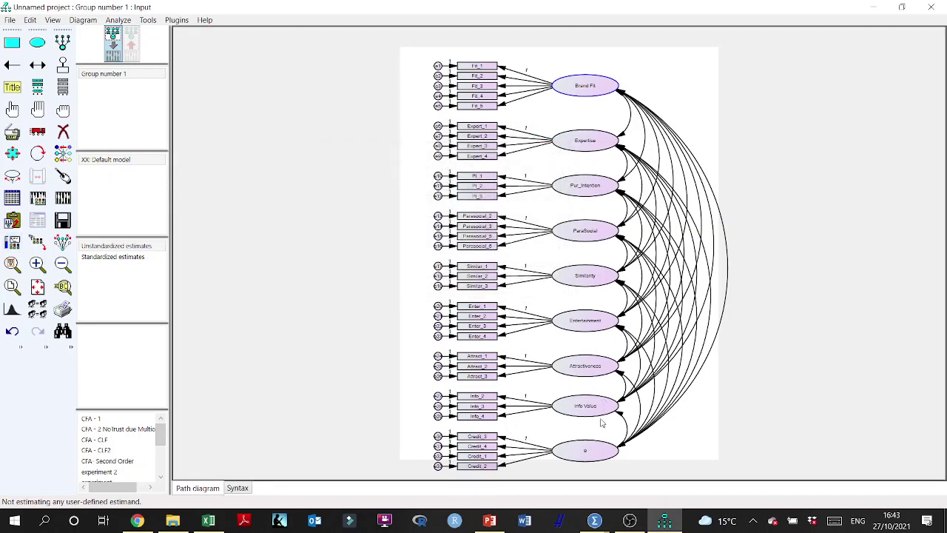
# Name the latent variable of the Credit items Credibility and use the same text as its label.
pyautogui.doubleClick(592, 459)
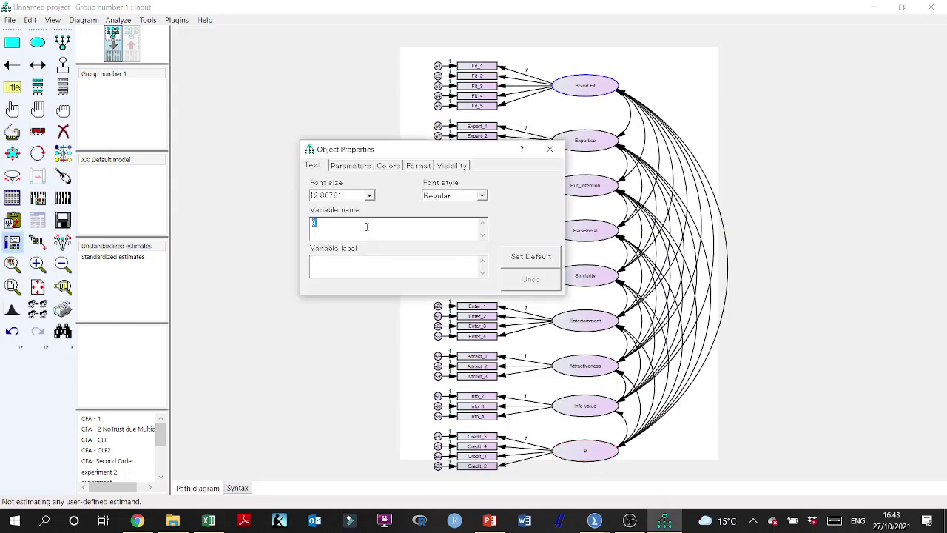
pyautogui.write('Credibil')
pyautogui.hotkey('ctrl', 'a')
pyautogui.hotkey('ctrl', 'c')
pyautogui.click(381, 272)
pyautogui.hotkey('ctrl', 'v')
pyautogui.click(550, 149)
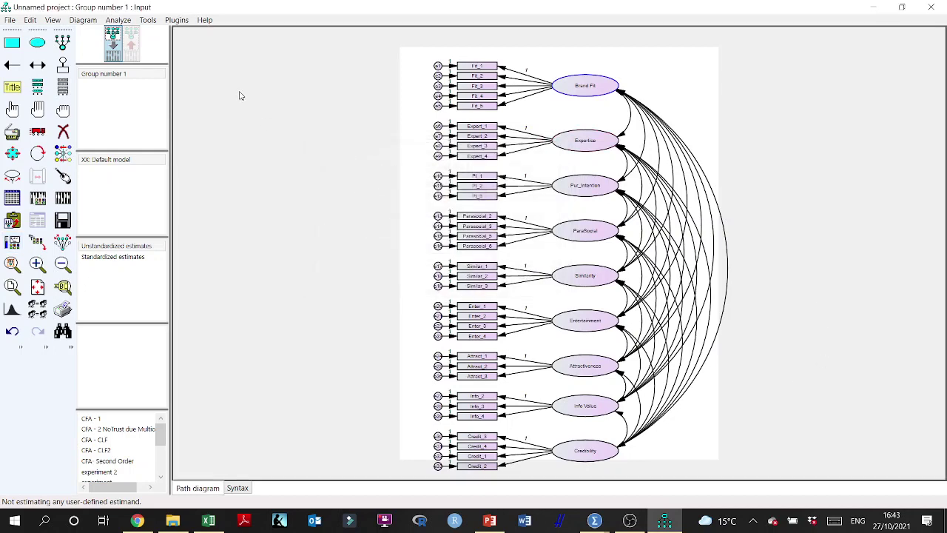
# Set the analysis output to include standardized estimates, modification indices, and tests for normality and outliers.
pyautogui.click(38, 198)
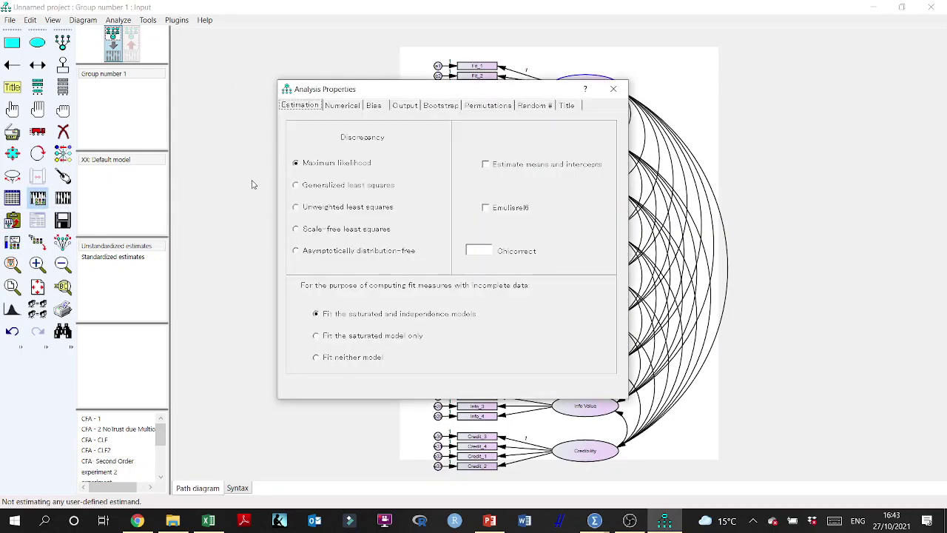
pyautogui.click(405, 107)
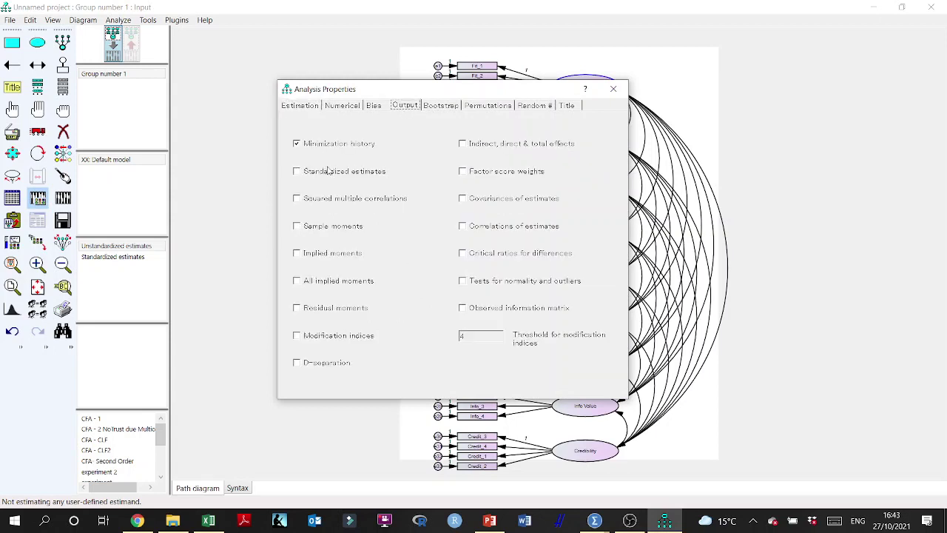
pyautogui.click(336, 336)
pyautogui.click(501, 287)
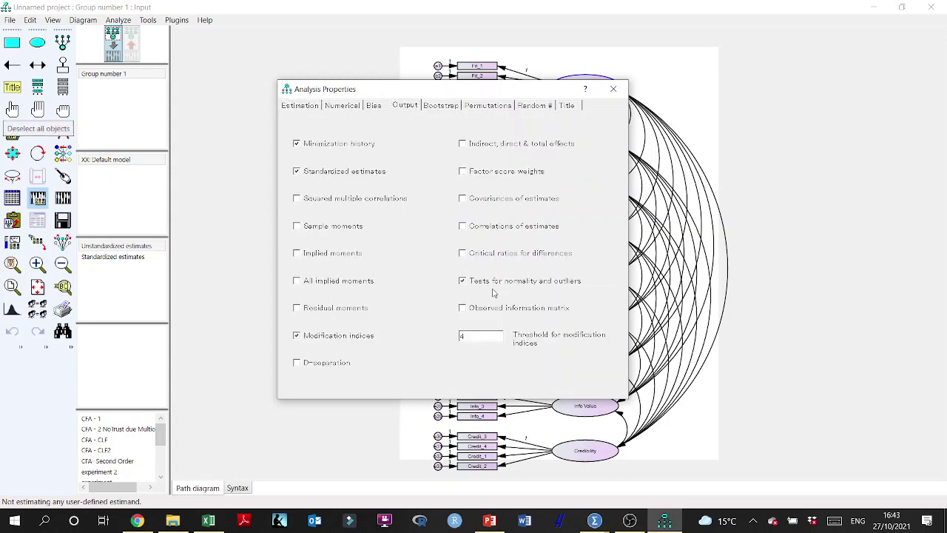
pyautogui.click(613, 89)
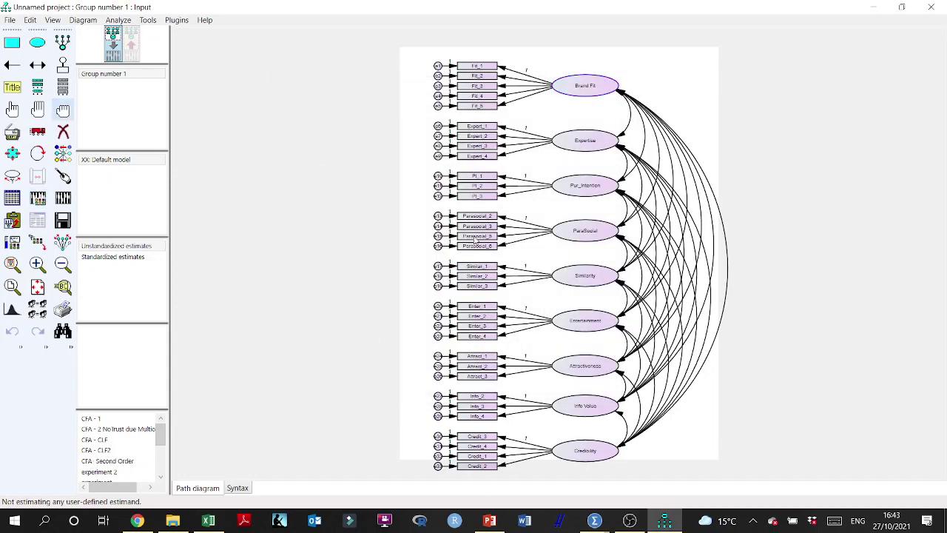
# Start saving the model and browse to the student's Data Analysis folder under Documents, A_TIU_FOLDER, Master Students Thesis TIU.
pyautogui.click(69, 223)
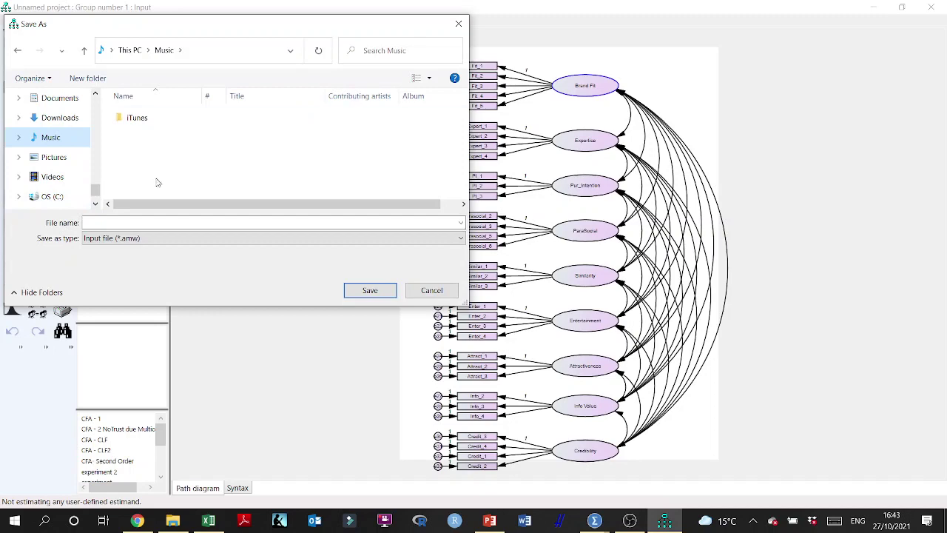
pyautogui.click(456, 26)
pyautogui.click(70, 222)
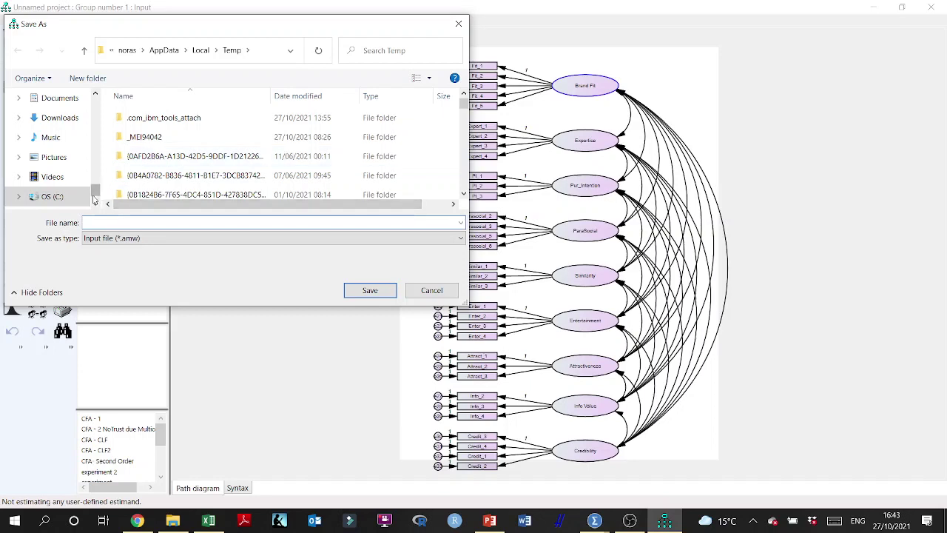
pyautogui.moveTo(94, 198); pyautogui.dragTo(93, 104)
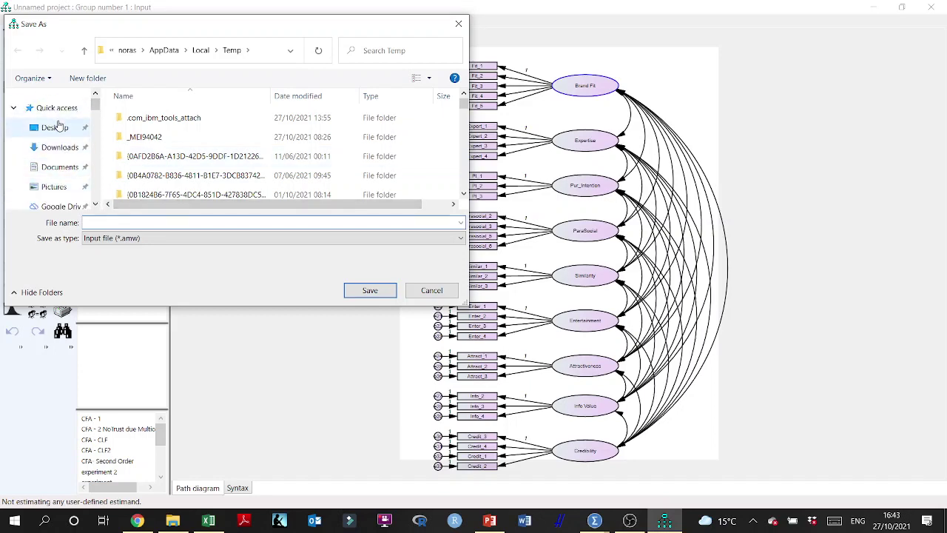
pyautogui.click(60, 167)
pyautogui.click(152, 121)
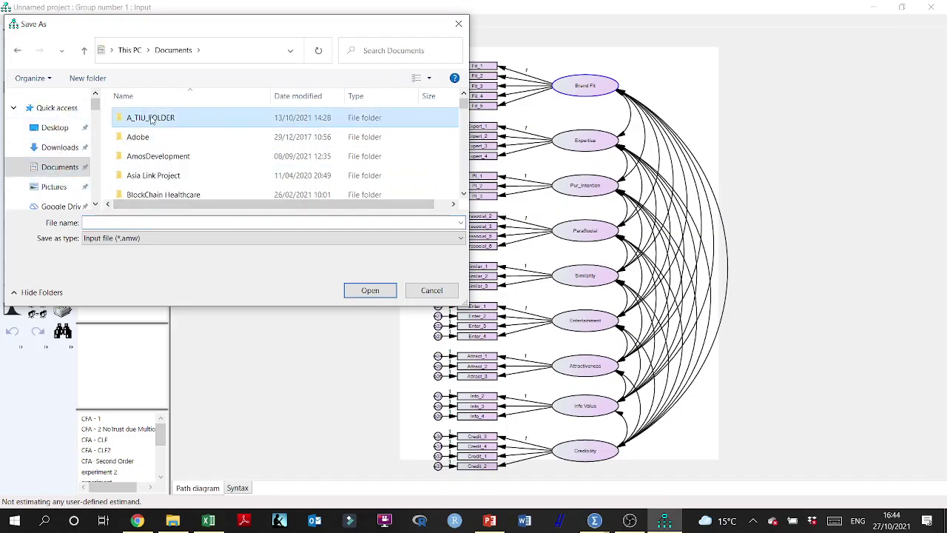
pyautogui.doubleClick(151, 121)
pyautogui.scroll(-5, 173, 155)
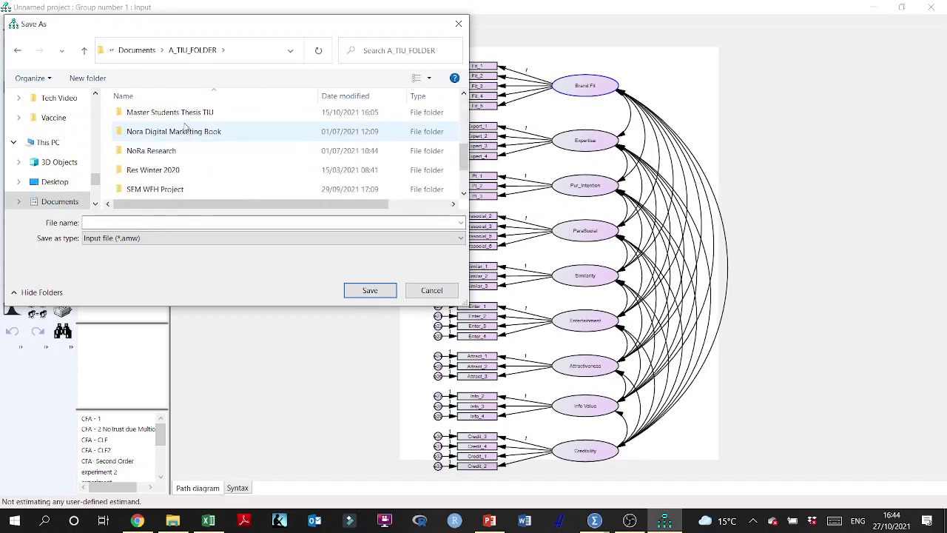
pyautogui.doubleClick(181, 114)
pyautogui.doubleClick(170, 141)
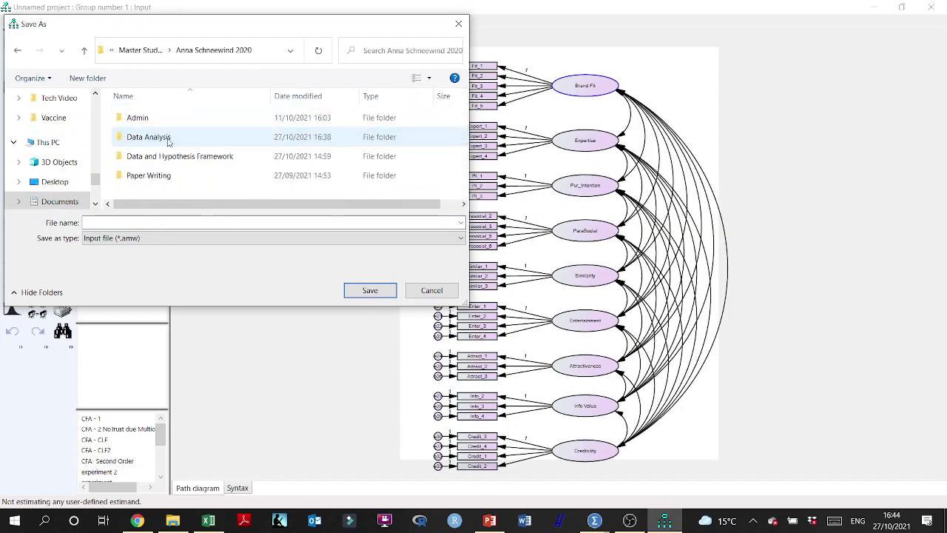
pyautogui.doubleClick(176, 143)
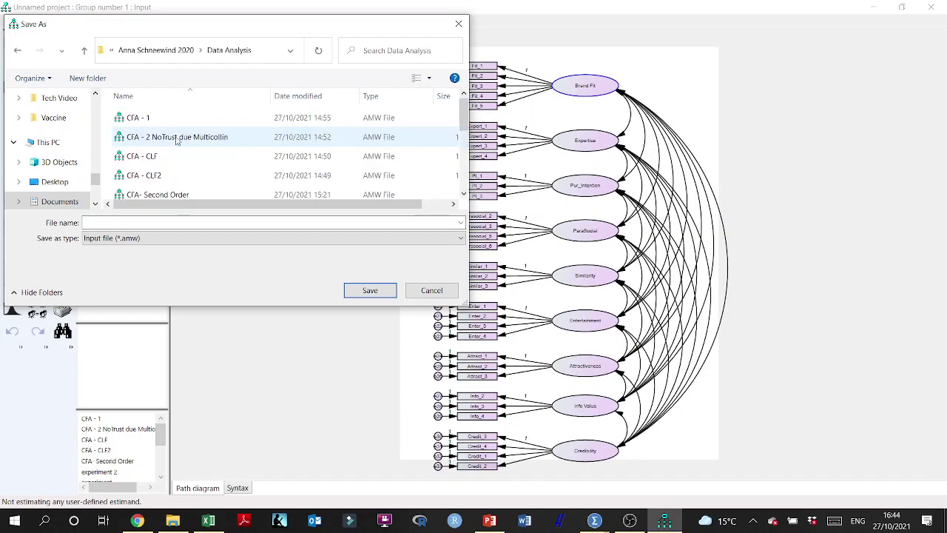
# Create a new folder named Analysis Oct inside the Data Analysis folder.
pyautogui.rightClick(210, 163)
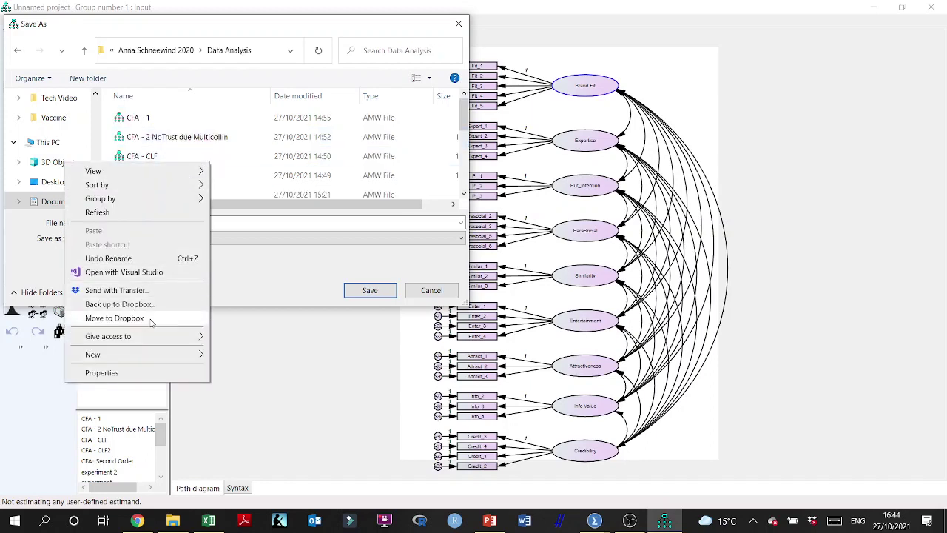
pyautogui.moveTo(185, 355)
pyautogui.click(237, 356)
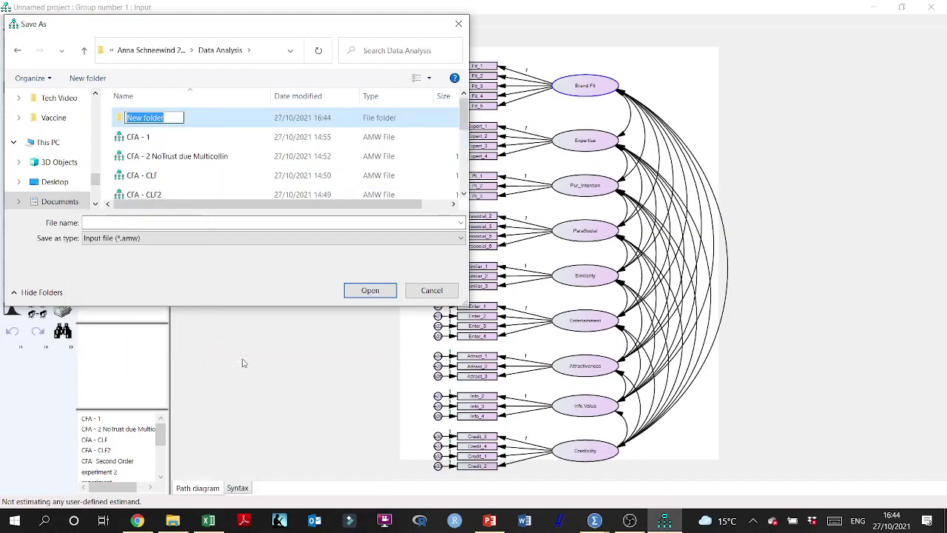
pyautogui.write('Analys')
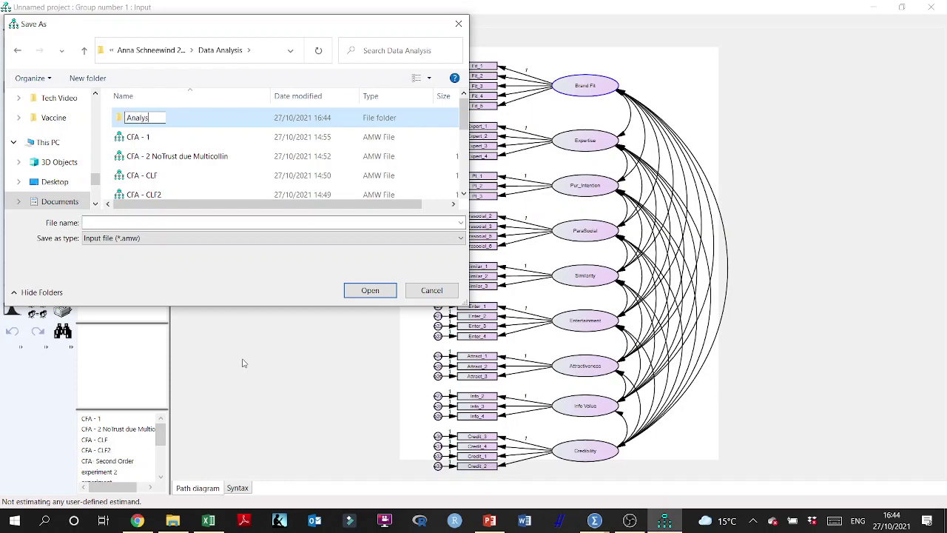
pyautogui.write('is Oct')
# Save the model as CFA in the Analysis Oct folder.
pyautogui.doubleClick(194, 125)
pyautogui.click(228, 224)
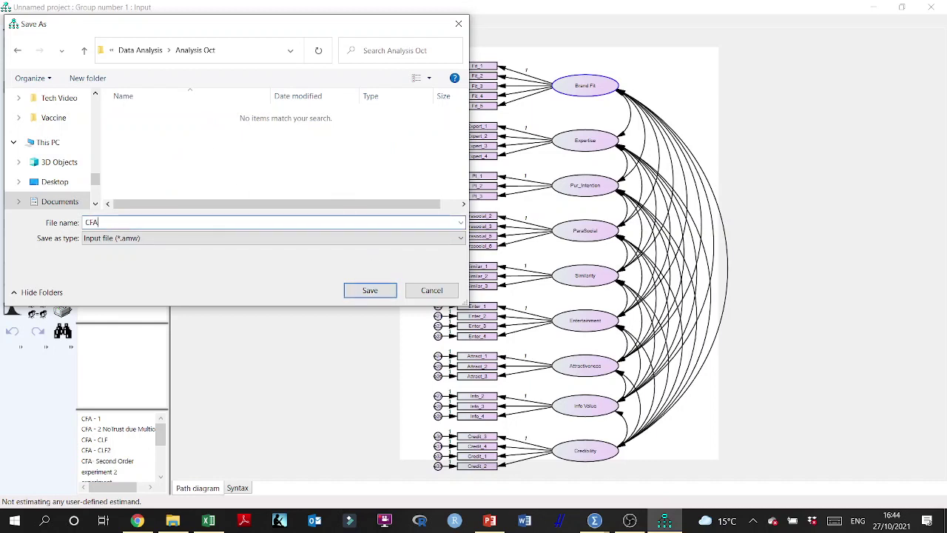
pyautogui.click(360, 290)
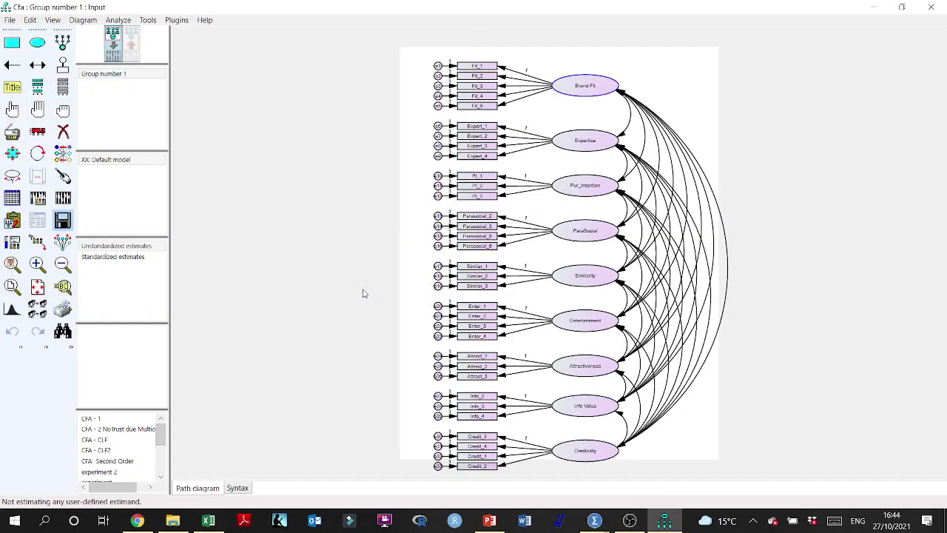
# Try to calculate the estimates for the saved CFA model and dismiss the error dialogs.
pyautogui.click(63, 198)
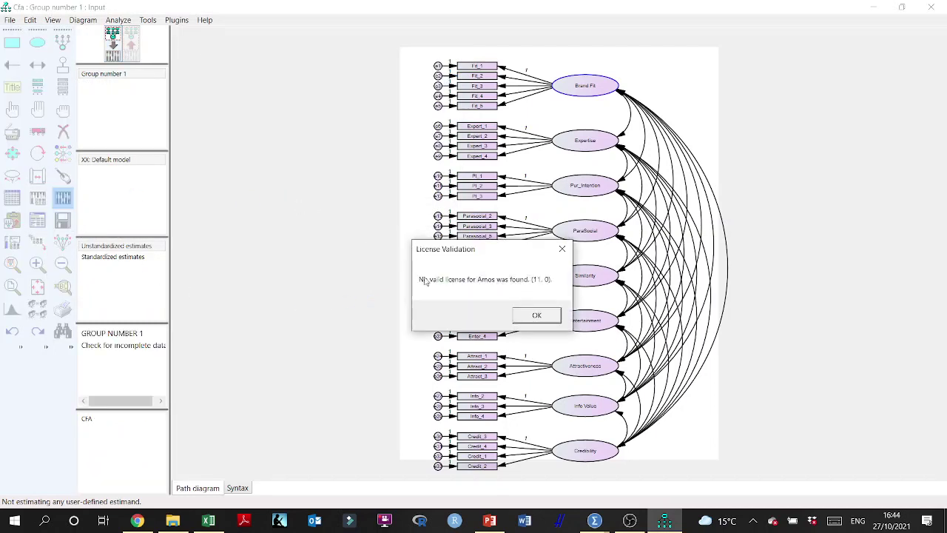
pyautogui.click(539, 314)
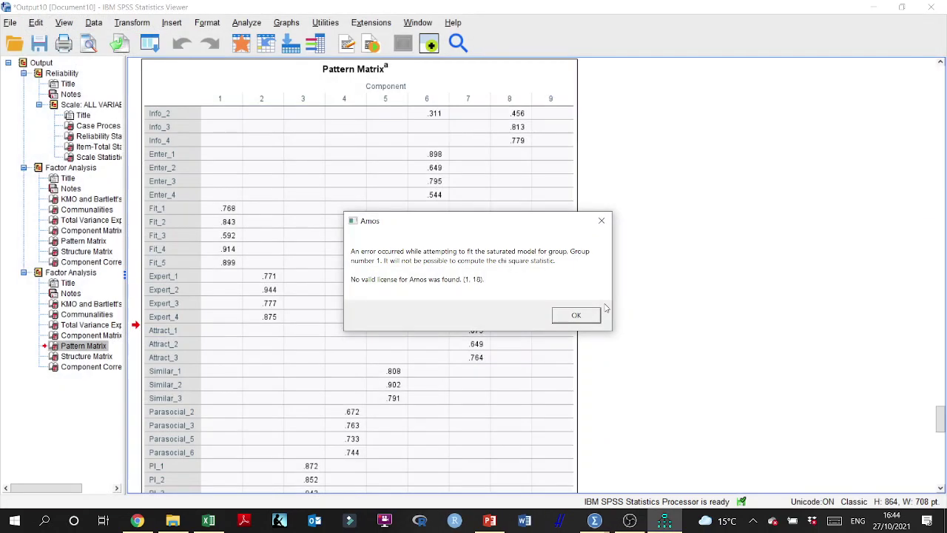
pyautogui.click(591, 320)
pyautogui.click(574, 311)
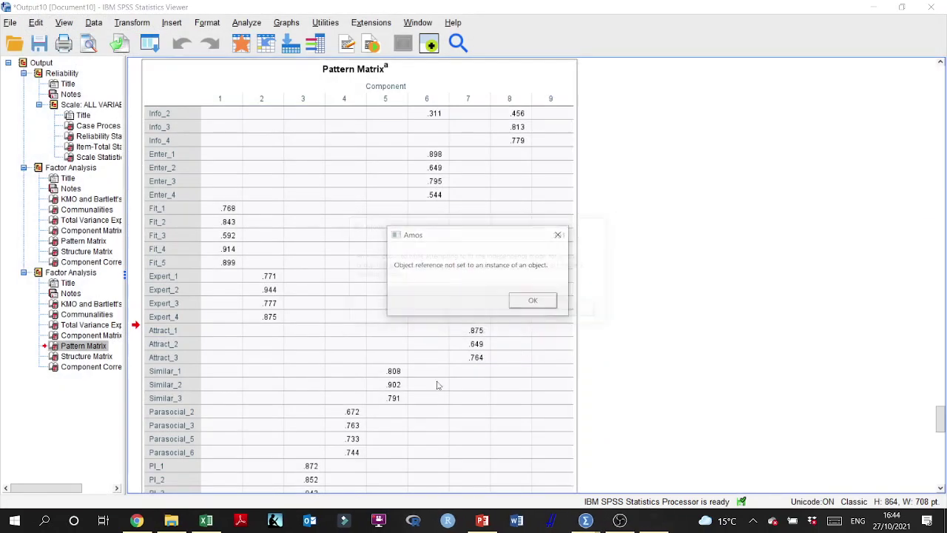
pyautogui.click(527, 302)
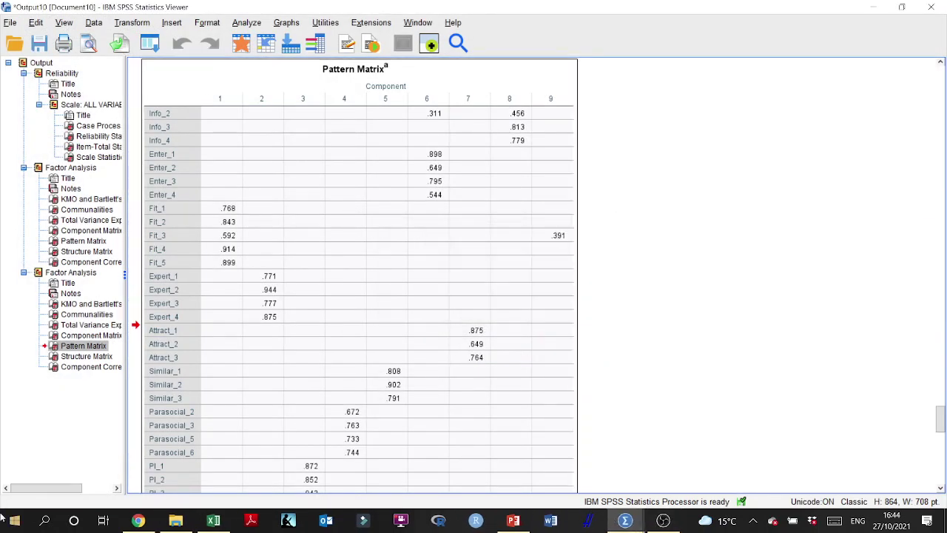
# Relaunch IBM SPSS Amos 28 Graphics and maximize its window with the CFA model.
pyautogui.click(11, 521)
pyautogui.write('AMOS')
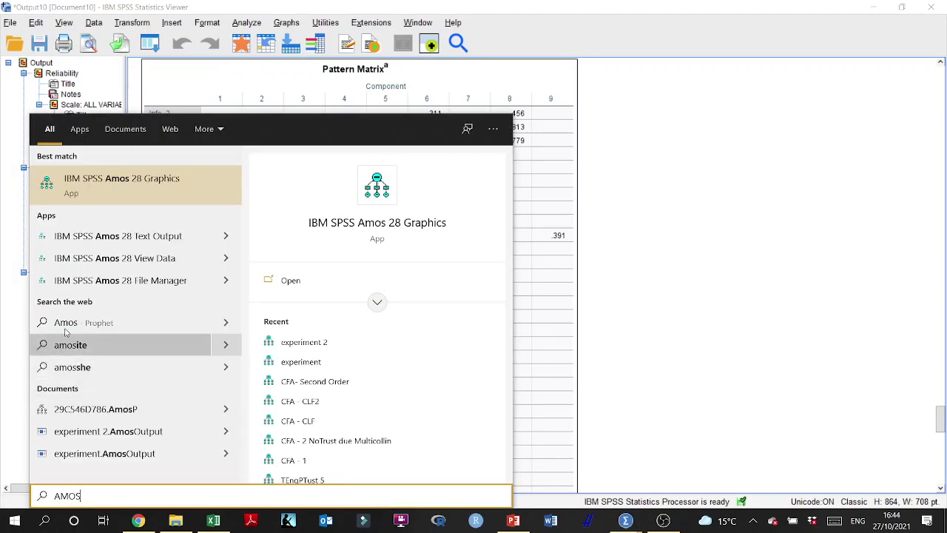
pyautogui.click(165, 179)
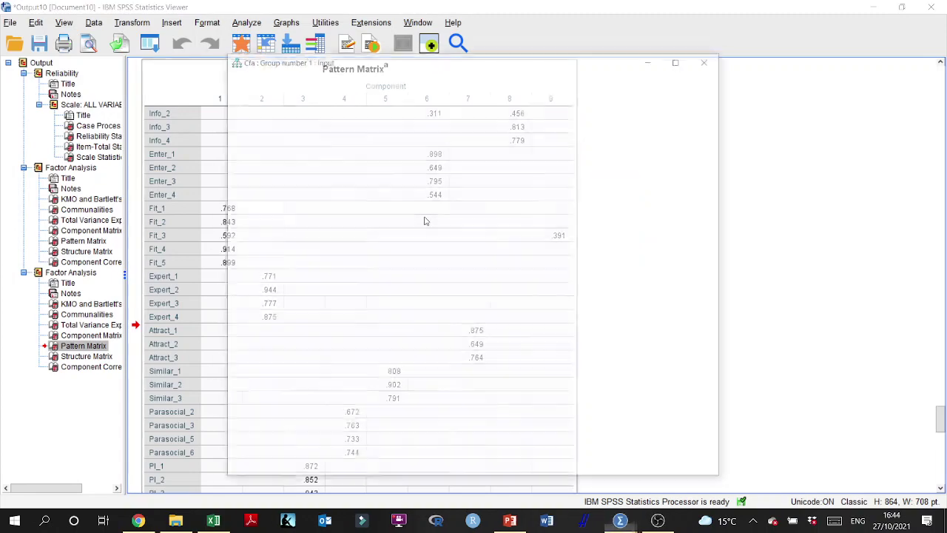
pyautogui.click(681, 59)
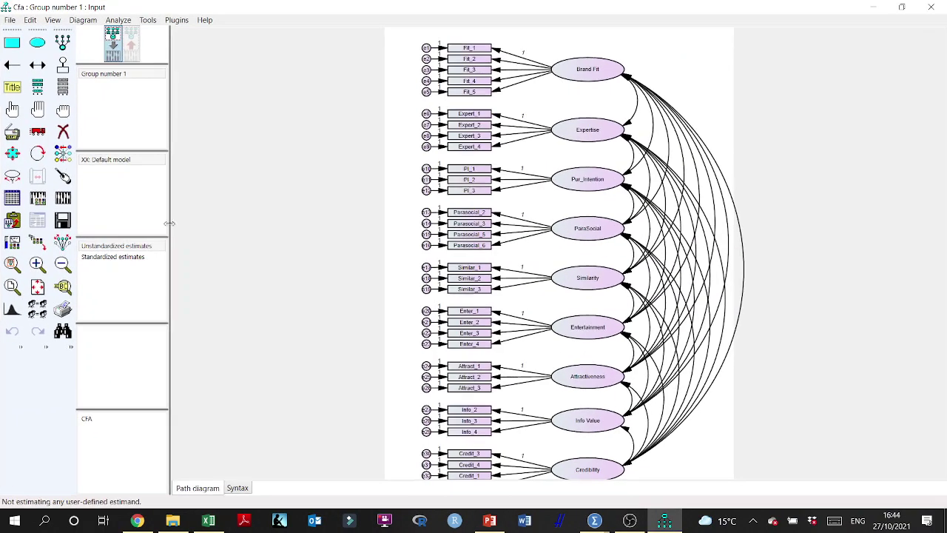
# Calculate the estimates for the CFA model and display the standardized estimates on the path diagram.
pyautogui.click(63, 198)
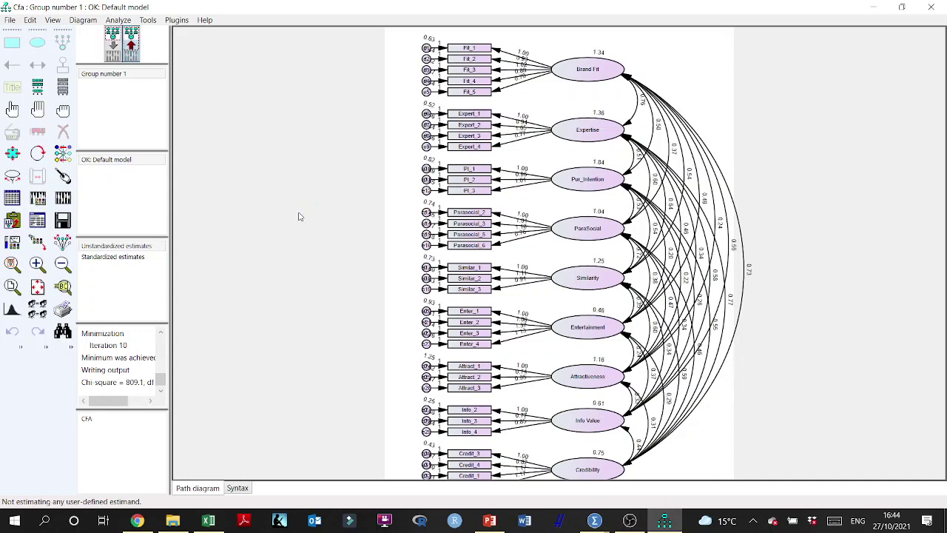
pyautogui.click(144, 257)
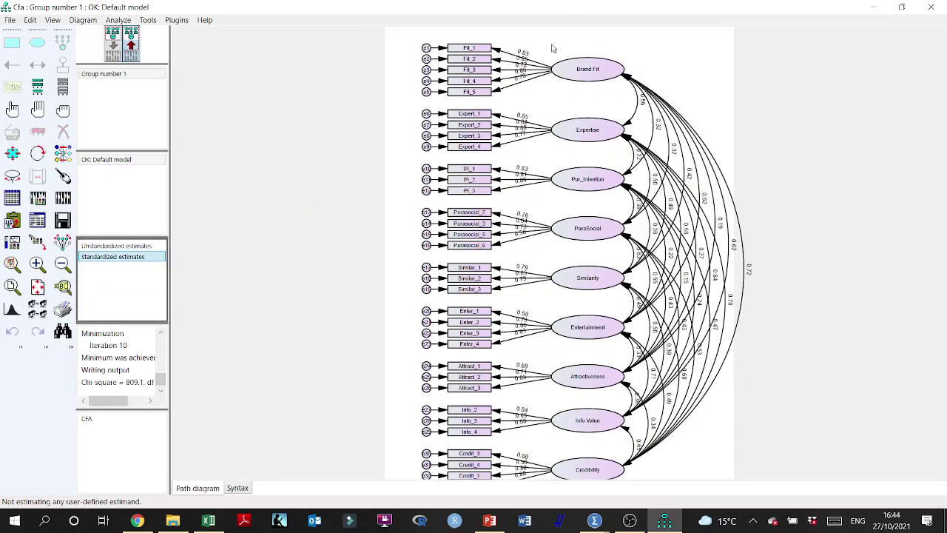
pyautogui.scroll(5, 553, 153)
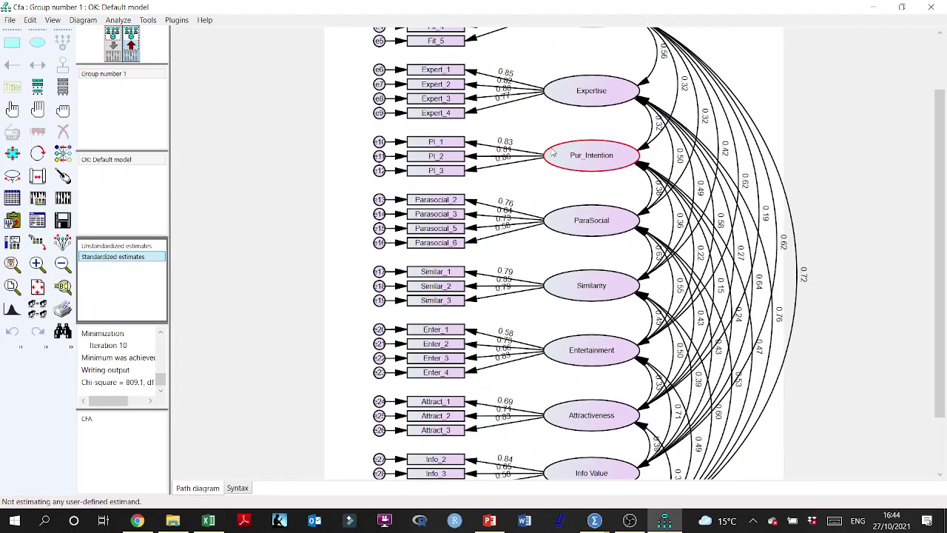
pyautogui.moveTo(937, 128); pyautogui.dragTo(924, 56)
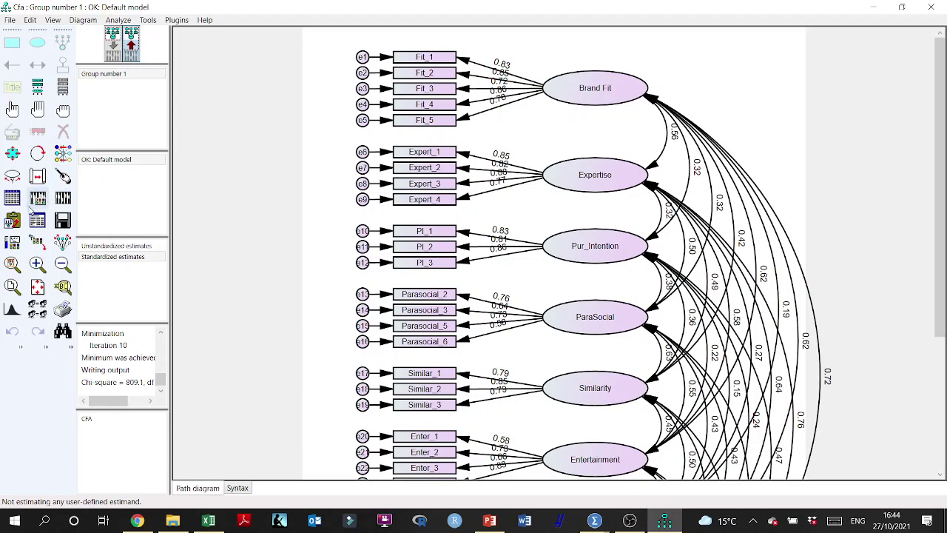
# Move the loading values of Brand Fit, Expertise, Pur_Intention and ParaSocial closer to their indicators so they no longer overlap.
pyautogui.click(12, 176)
pyautogui.moveTo(507, 71); pyautogui.dragTo(472, 114)
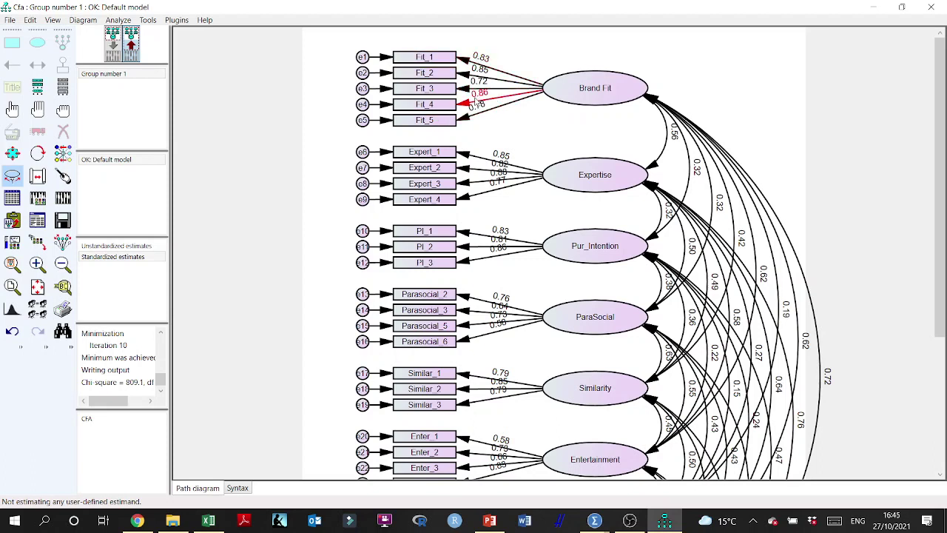
pyautogui.moveTo(504, 157); pyautogui.dragTo(485, 191)
pyautogui.moveTo(503, 233); pyautogui.dragTo(480, 254)
pyautogui.moveTo(501, 302); pyautogui.dragTo(483, 331)
pyautogui.moveTo(936, 264); pyautogui.dragTo(936, 396)
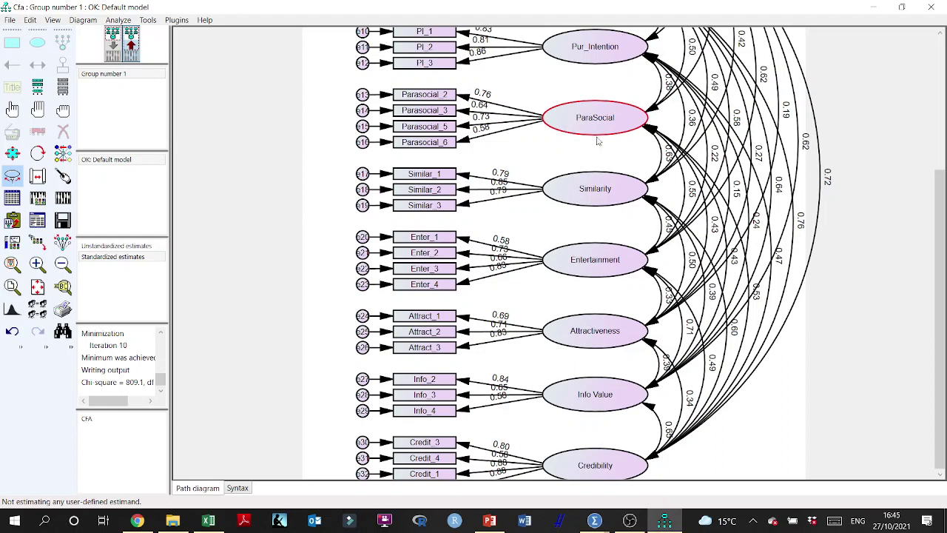
# Move the loading values of Similarity, Entertainment, Attractiveness, Info Value and Credibility closer to their indicators so they no longer overlap.
pyautogui.moveTo(501, 174); pyautogui.dragTo(484, 203)
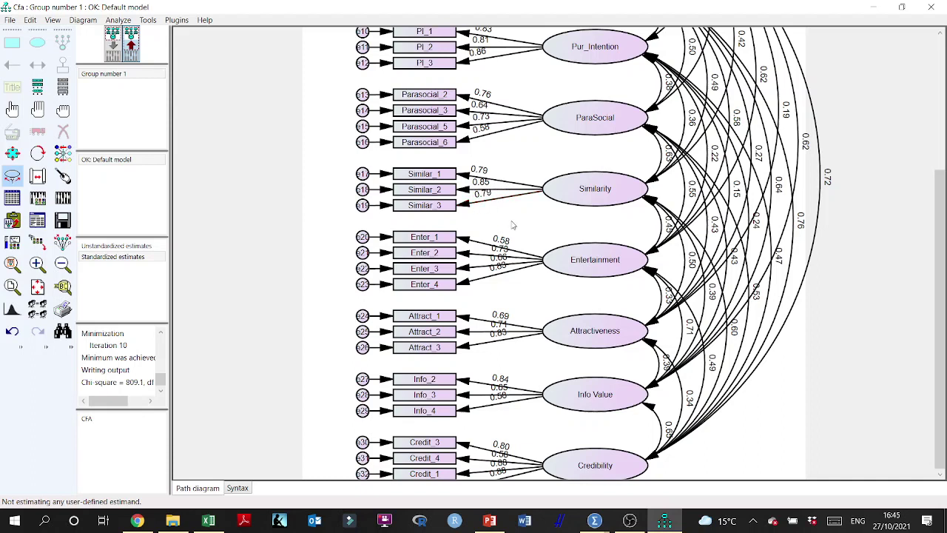
pyautogui.moveTo(501, 241); pyautogui.dragTo(477, 276)
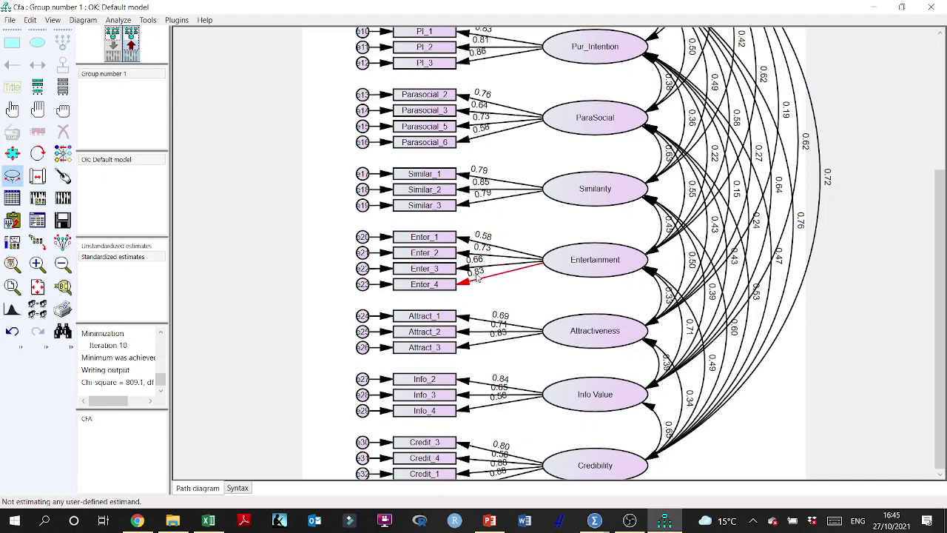
pyautogui.moveTo(501, 317); pyautogui.dragTo(482, 336)
pyautogui.moveTo(501, 378); pyautogui.dragTo(483, 400)
pyautogui.moveTo(502, 445); pyautogui.dragTo(482, 475)
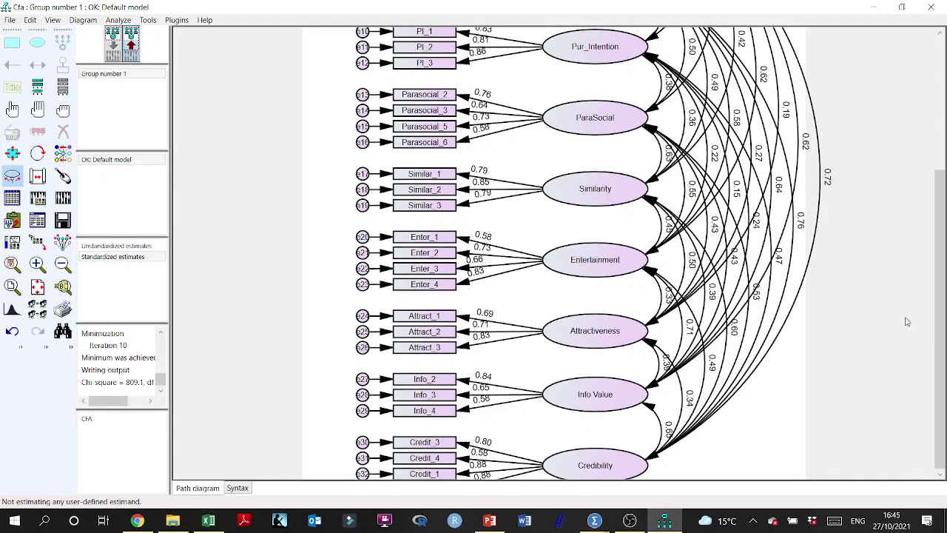
# Examine the correlations between the nine factors, check the input path diagram, and recalculate the standardized estimates.
pyautogui.scroll(-2, 331, 232)
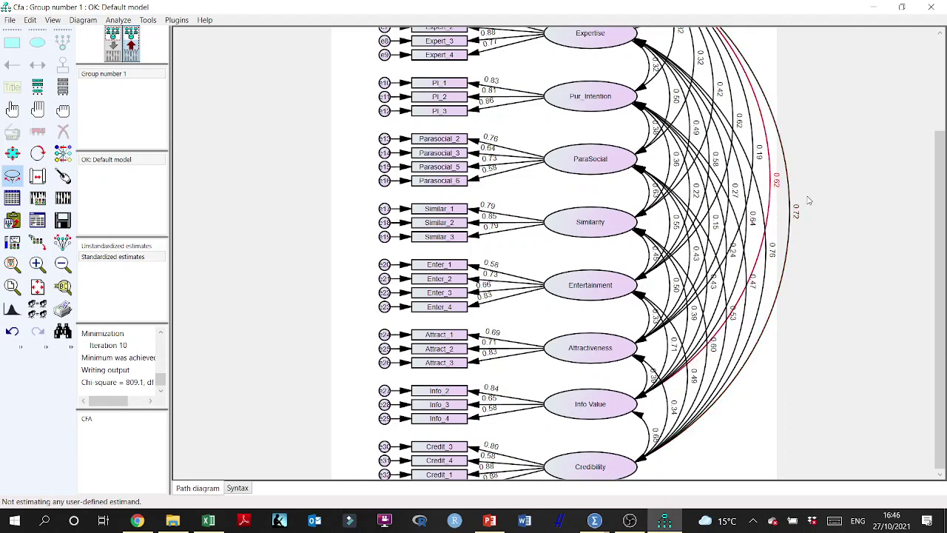
pyautogui.moveTo(938, 176)
pyautogui.mouseDown()
pyautogui.moveTo(939, 77)
pyautogui.moveTo(937, 163)
pyautogui.mouseUp()
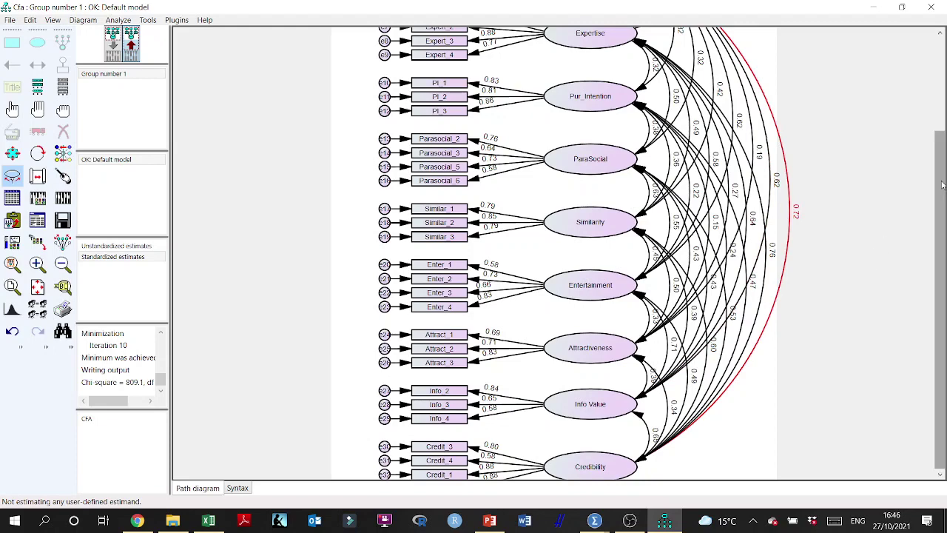
pyautogui.moveTo(940, 296)
pyautogui.mouseDown()
pyautogui.moveTo(940, 204)
pyautogui.moveTo(939, 297)
pyautogui.mouseUp()
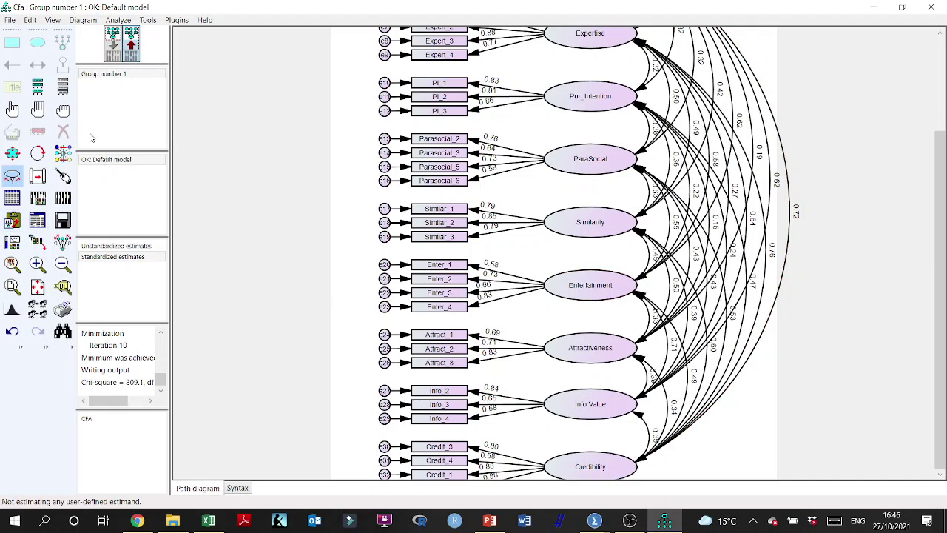
pyautogui.click(112, 44)
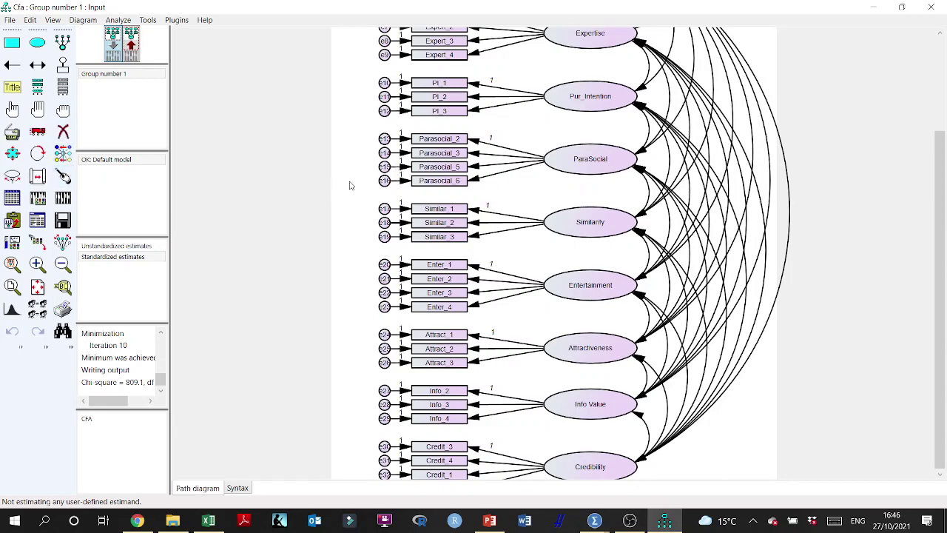
pyautogui.click(12, 109)
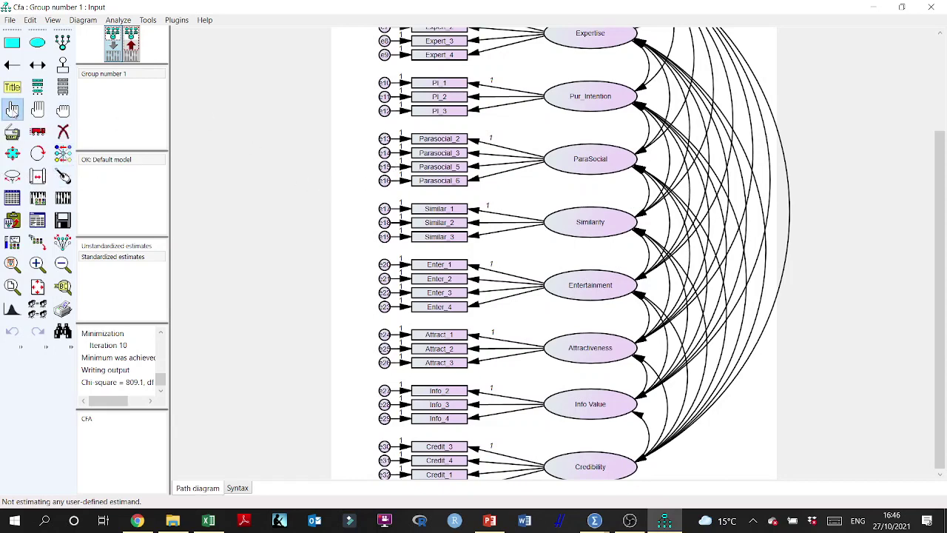
pyautogui.click(338, 155)
pyautogui.scroll(-2, 359, 178)
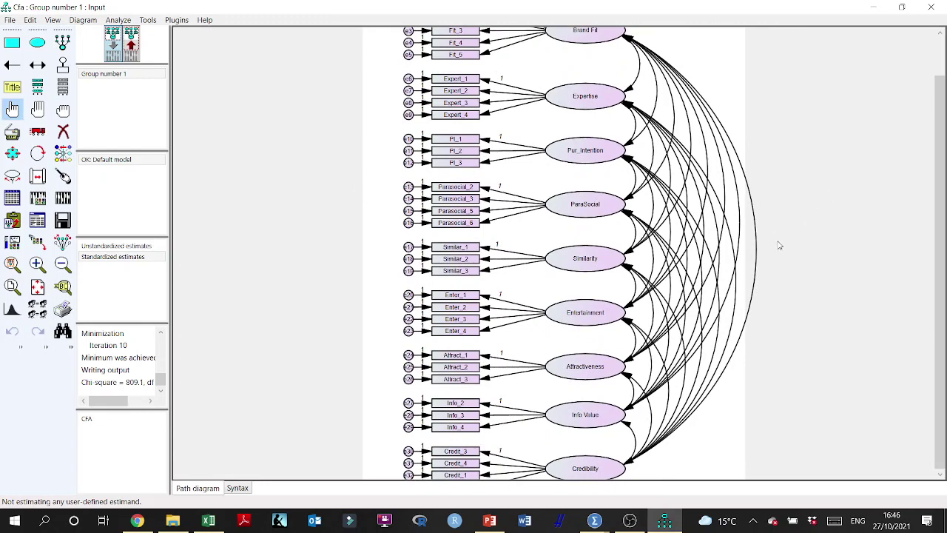
pyautogui.scroll(1, 946, 86)
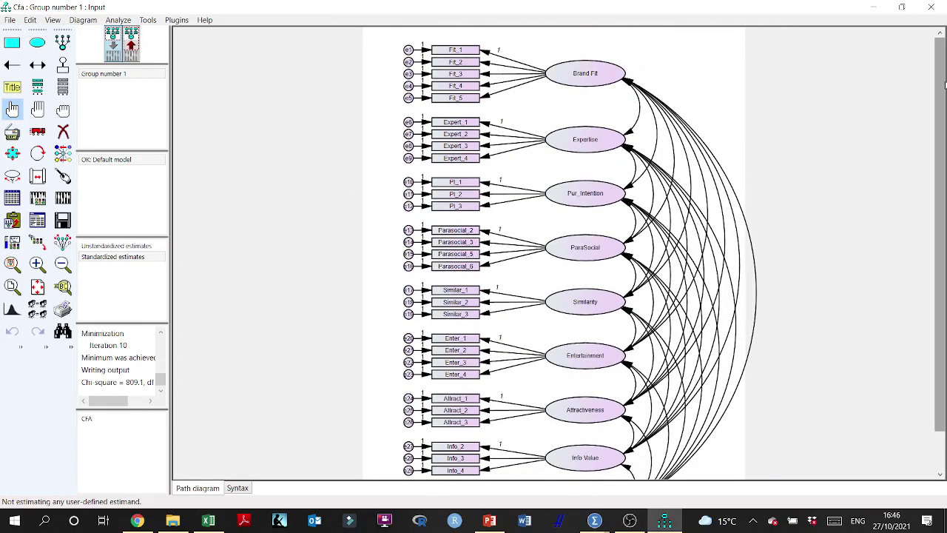
pyautogui.scroll(-2, 825, 173)
pyautogui.scroll(2, 780, 256)
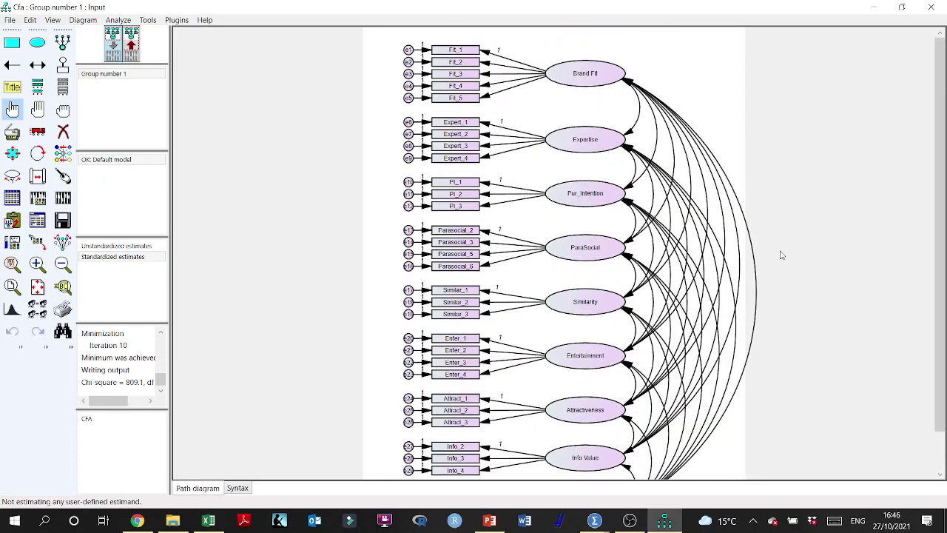
pyautogui.scroll(-1, 783, 275)
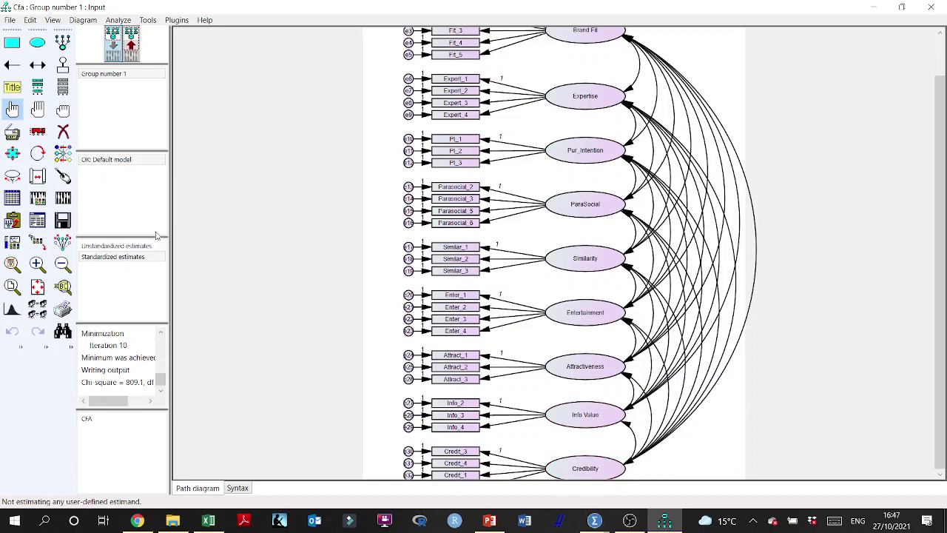
pyautogui.click(63, 198)
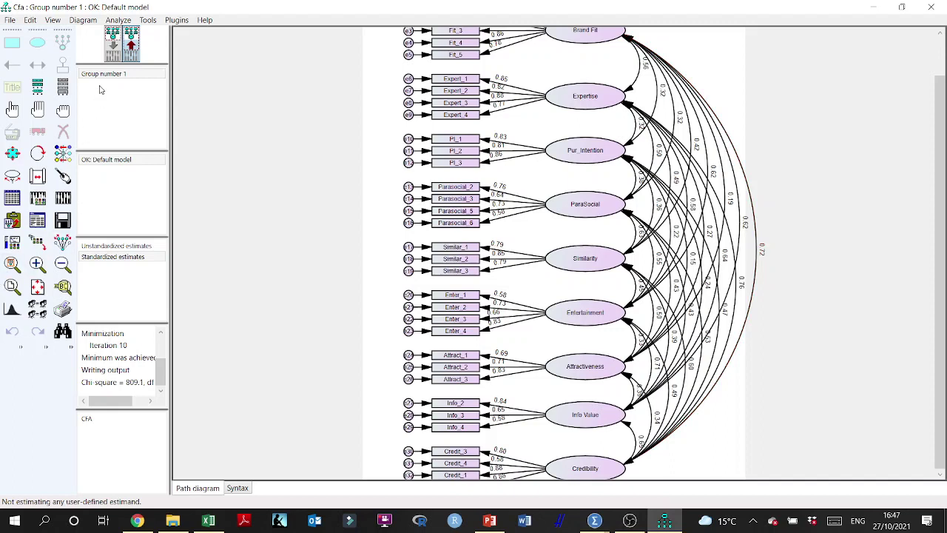
# Delete the Credibility factor from the input path diagram, together with its Credit indicators and their error terms.
pyautogui.click(111, 51)
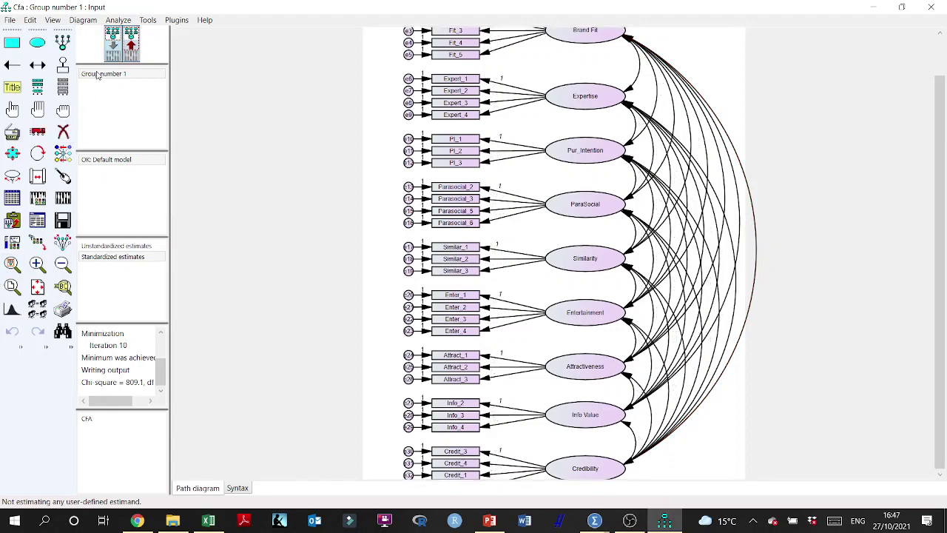
pyautogui.click(63, 132)
pyautogui.click(604, 468)
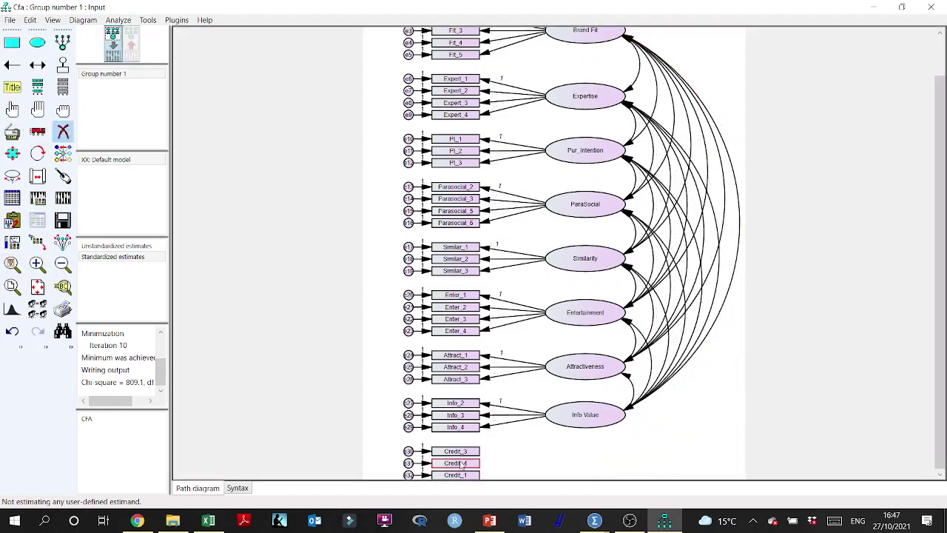
pyautogui.click(461, 463)
pyautogui.click(461, 451)
pyautogui.click(464, 475)
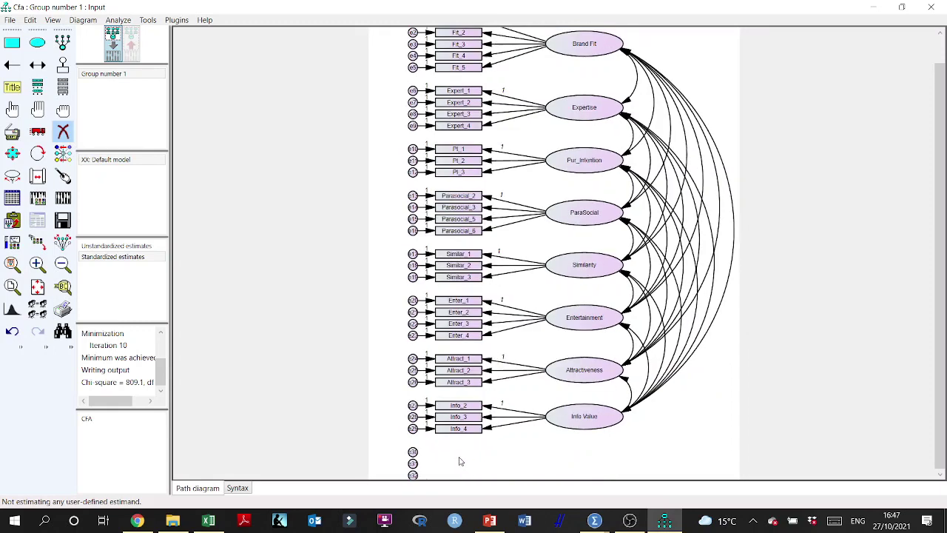
pyautogui.click(426, 453)
pyautogui.click(426, 475)
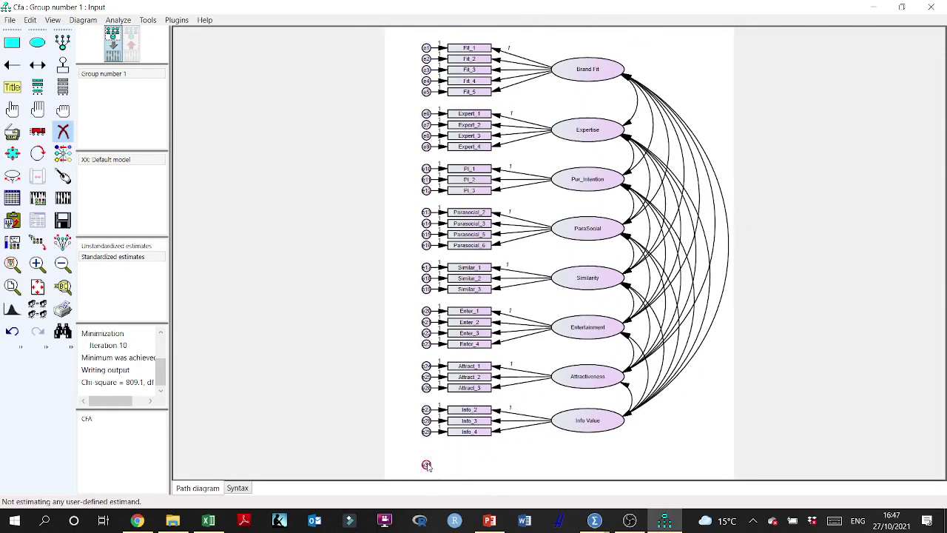
pyautogui.click(427, 464)
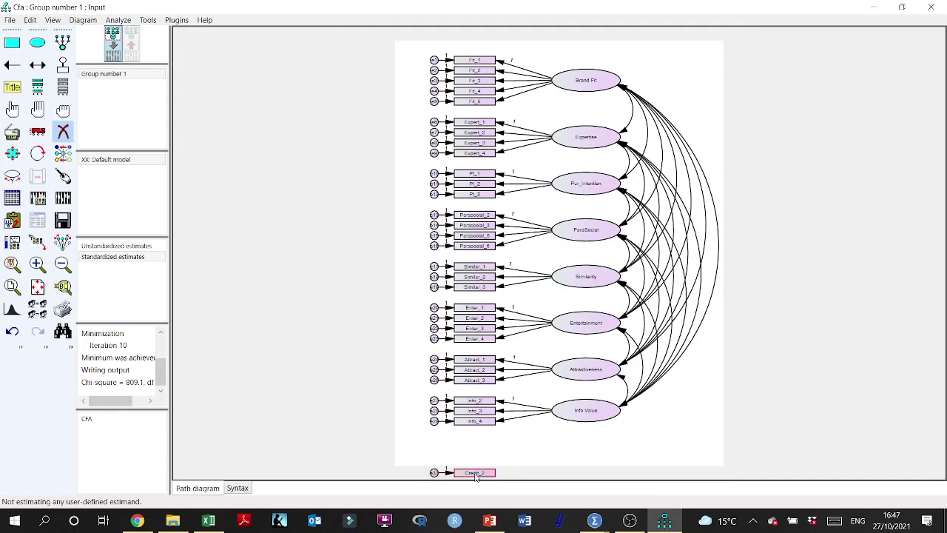
pyautogui.click(471, 475)
pyautogui.click(433, 475)
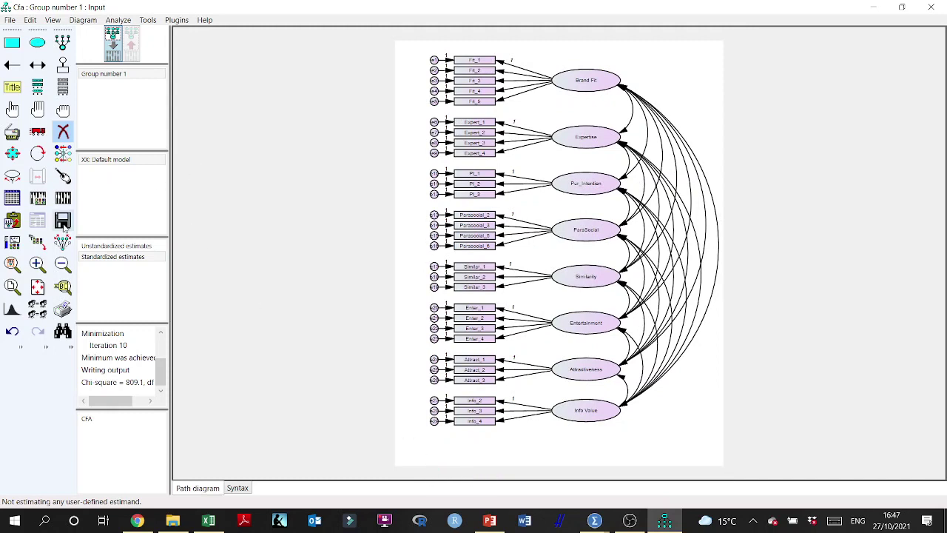
# Recalculate the standardized estimates for the reduced eight-factor model and save the path diagram.
pyautogui.click(63, 198)
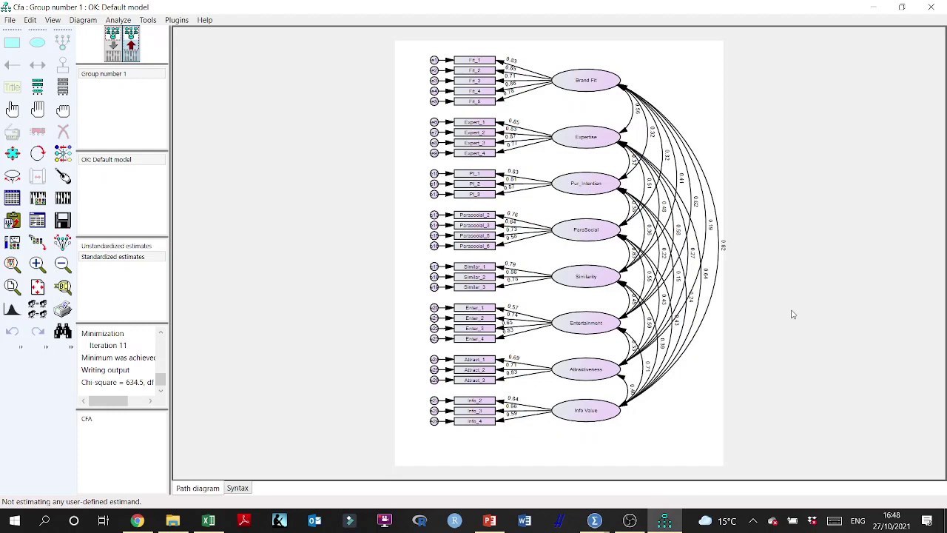
pyautogui.scroll(-3, 702, 348)
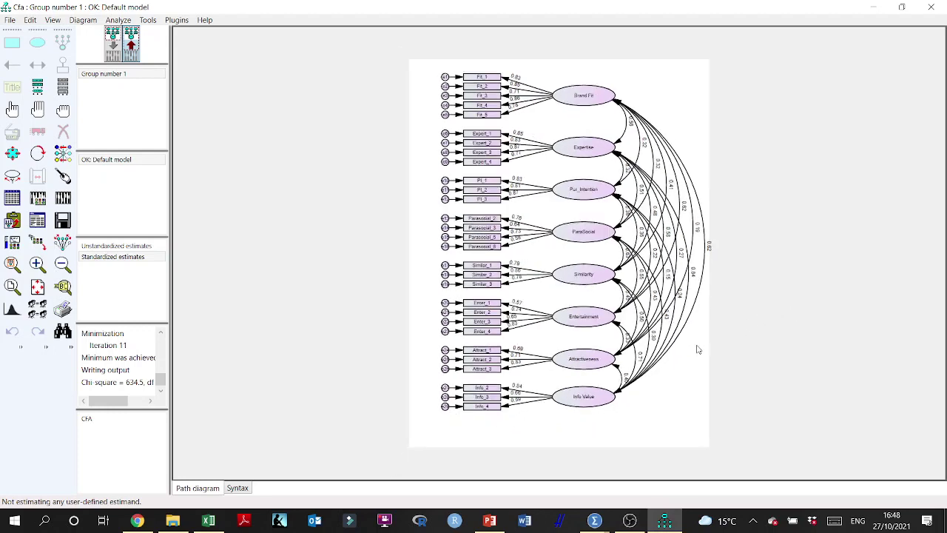
pyautogui.scroll(1, 698, 349)
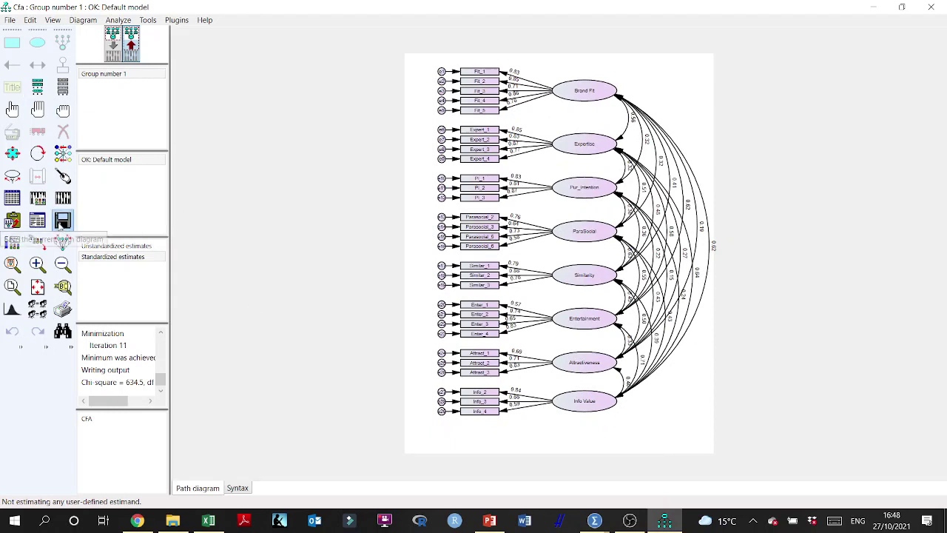
pyautogui.click(63, 221)
# Switch to the DataSEM-Cleaned data set in SPSS Statistics and open the Reliability Analysis.
pyautogui.moveTo(594, 520)
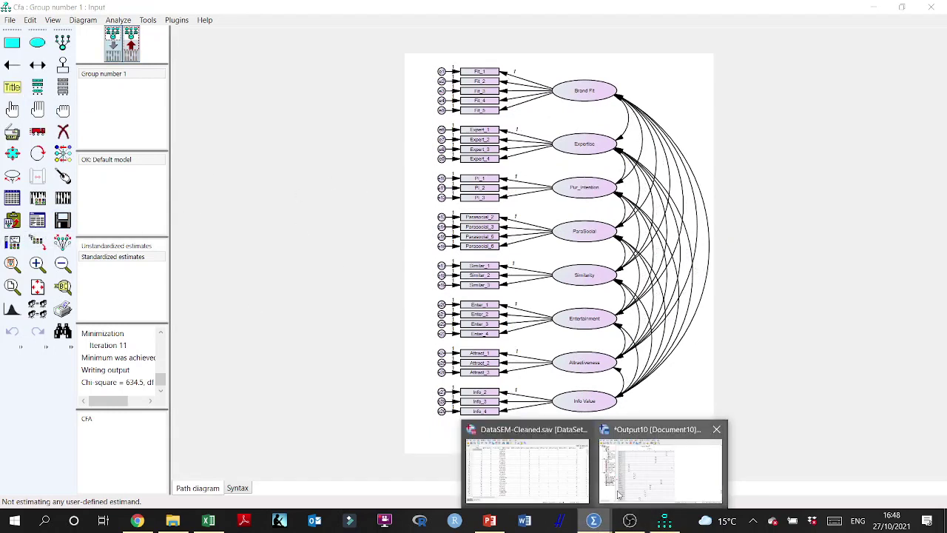
pyautogui.click(556, 480)
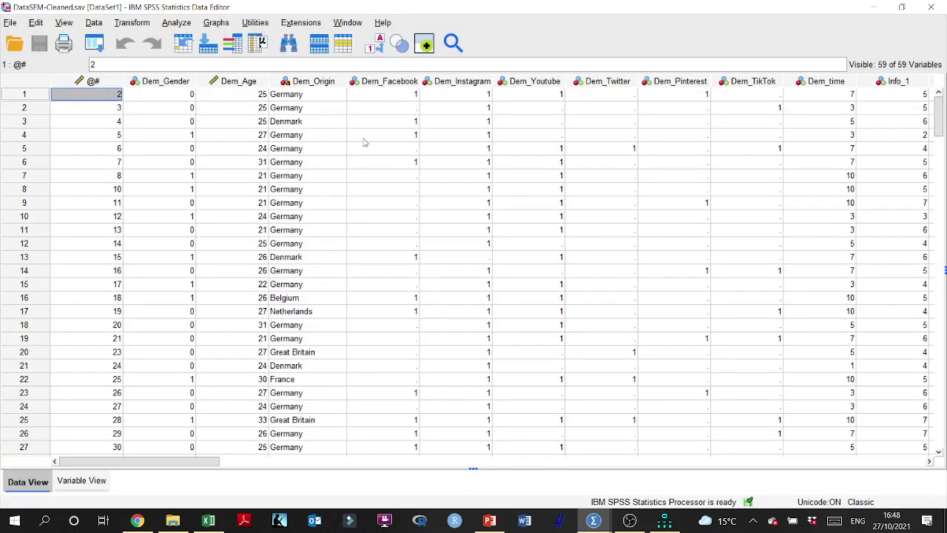
pyautogui.click(176, 22)
pyautogui.moveTo(219, 294)
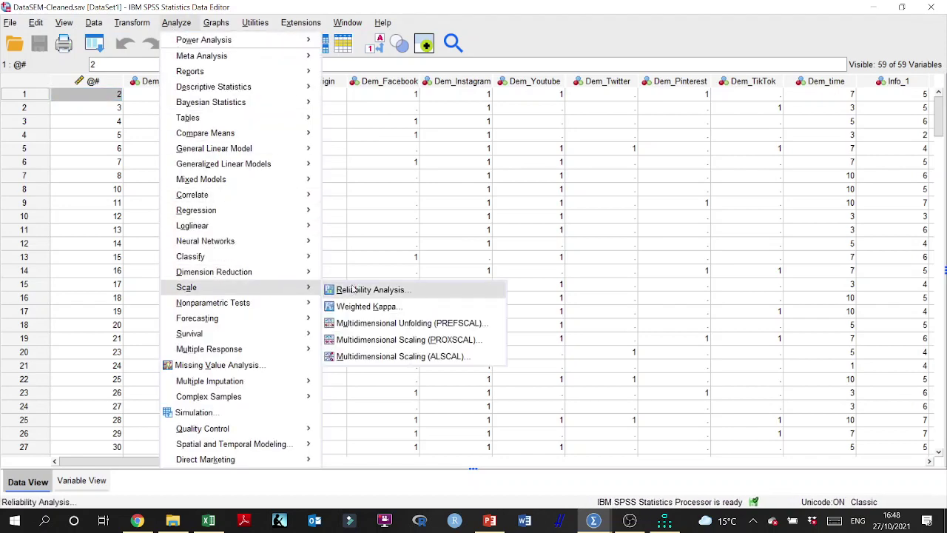
pyautogui.click(369, 291)
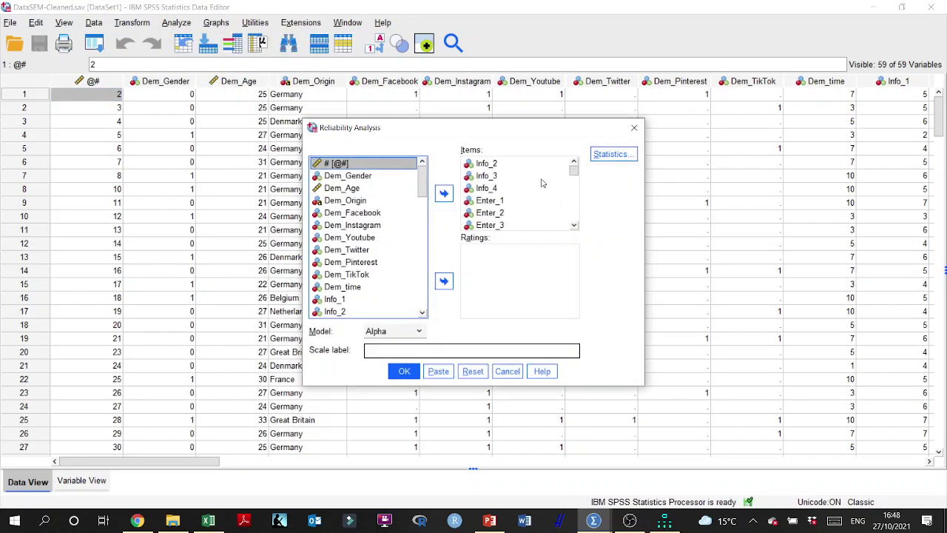
# Reduce the reliability items to Info_2, Info_3 and Info_4 and set the scale label to Info Value.
pyautogui.click(504, 202)
pyautogui.scroll(-8, 518, 215)
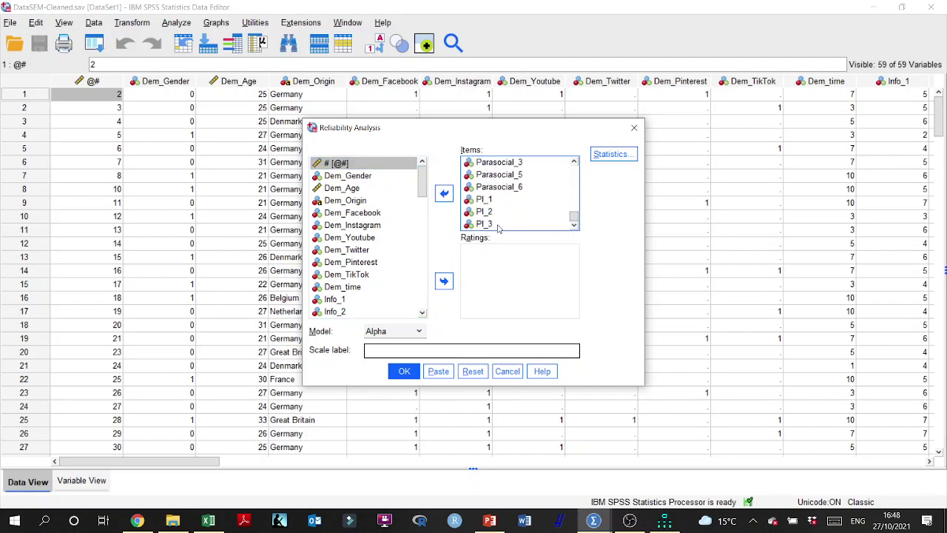
pyautogui.keyDown('shift'); pyautogui.click(499, 225); pyautogui.keyUp('shift')
pyautogui.click(444, 193)
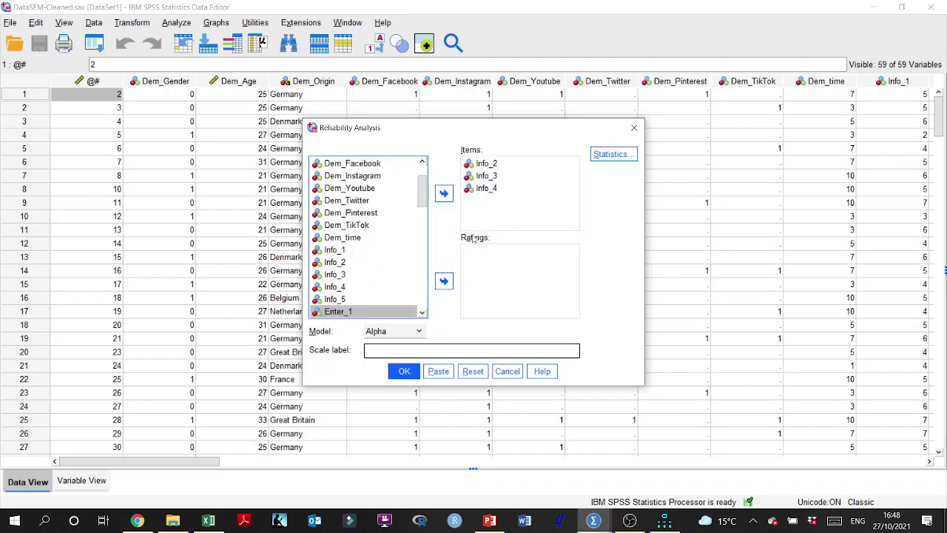
pyautogui.click(406, 351)
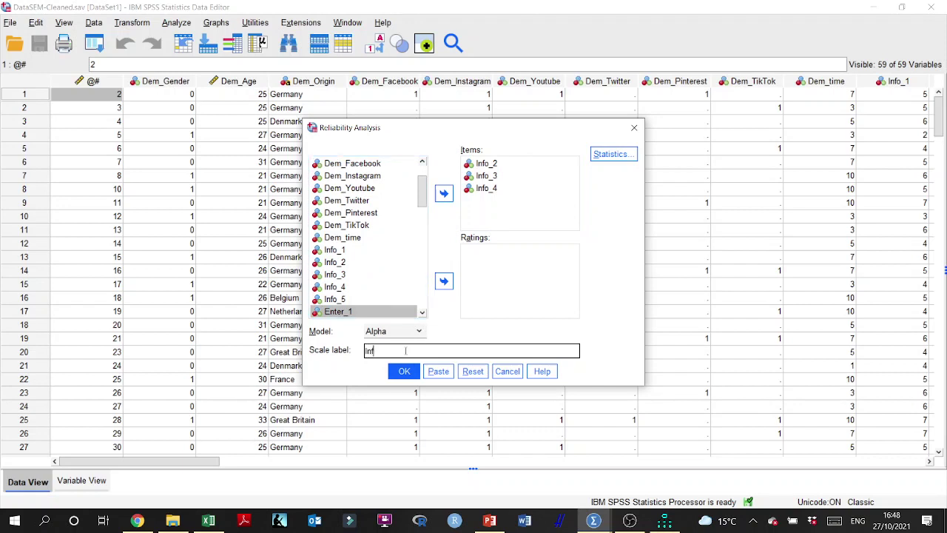
pyautogui.write('Info Value')
# Turn off the Scale and Scale if item deleted descriptives and run the reliability analysis for Info Value.
pyautogui.click(613, 154)
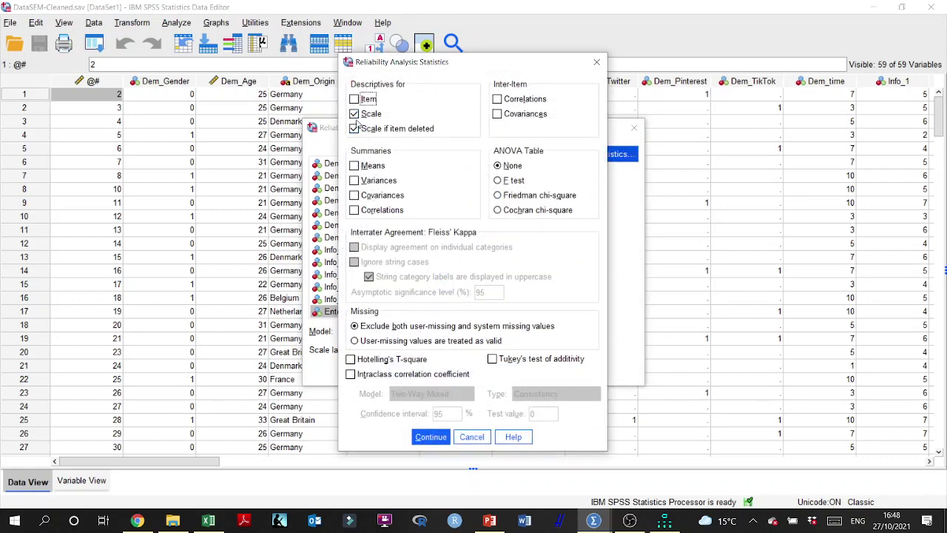
pyautogui.click(355, 113)
pyautogui.click(354, 129)
pyautogui.click(430, 436)
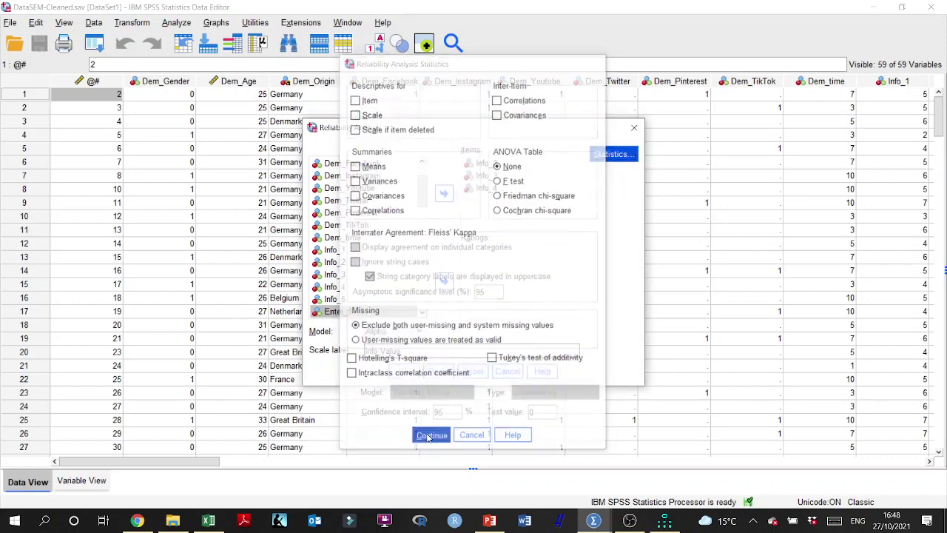
pyautogui.click(407, 371)
# Check the Cronbach's alpha for the Info Value scale in the output and return to the data set.
pyautogui.click(251, 366)
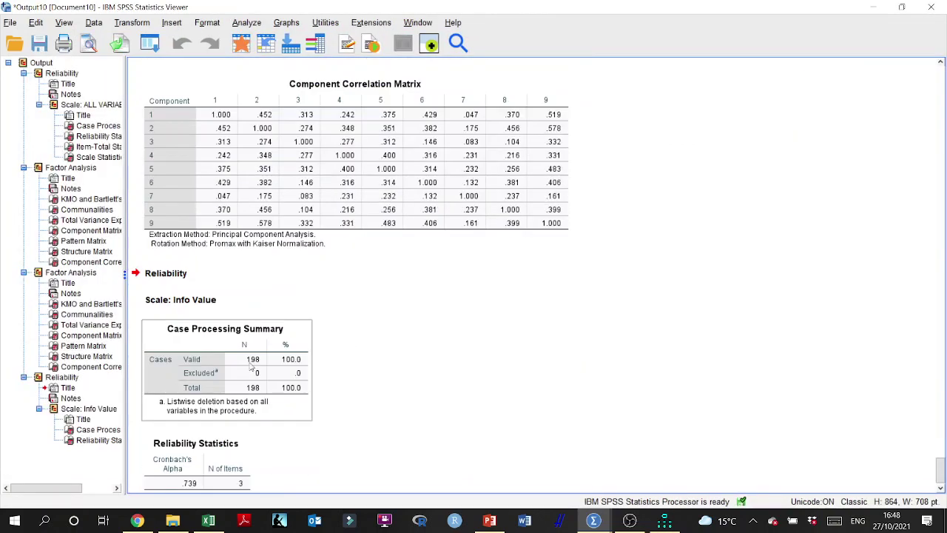
pyautogui.scroll(-1, 261, 334)
pyautogui.click(227, 409)
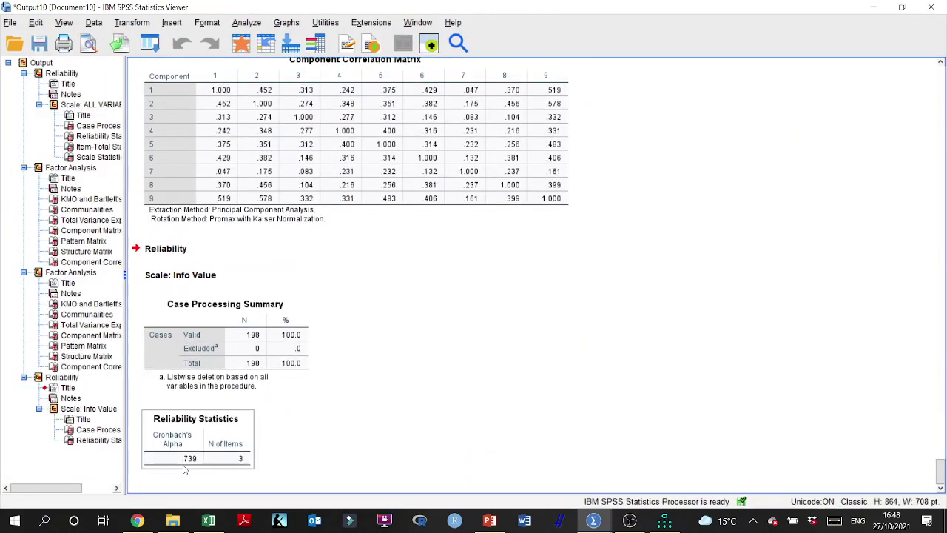
pyautogui.click(868, 125)
pyautogui.click(874, 7)
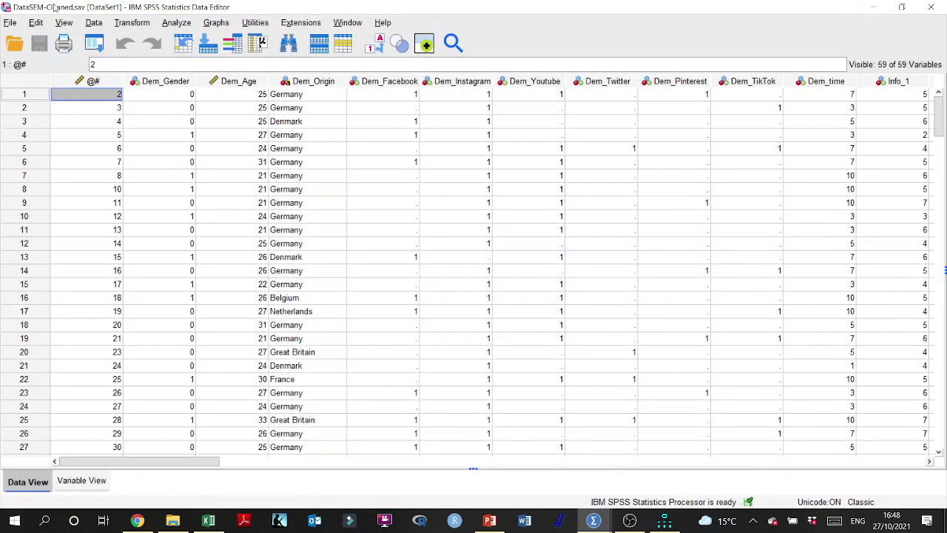
# Reopen the Reliability Analysis and remove Info_2, Info_3 and Info_4 from the items.
pyautogui.click(176, 22)
pyautogui.moveTo(310, 289)
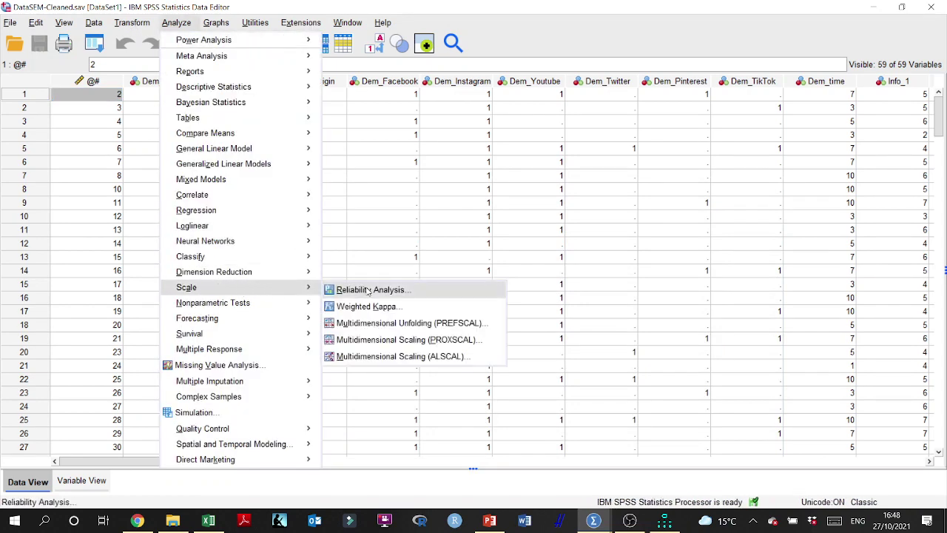
pyautogui.click(361, 288)
pyautogui.click(487, 165)
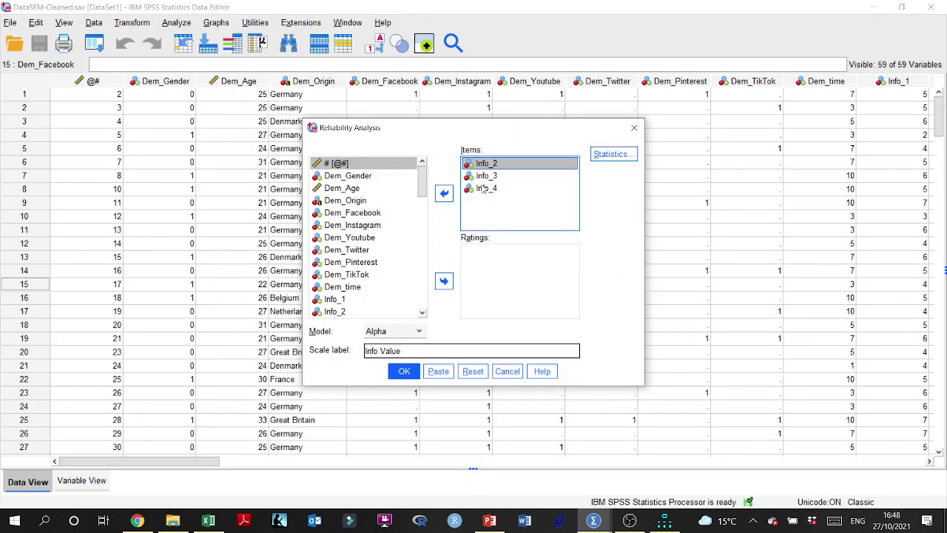
pyautogui.keyDown('shift'); pyautogui.click(486, 188); pyautogui.keyUp('shift')
pyautogui.click(444, 193)
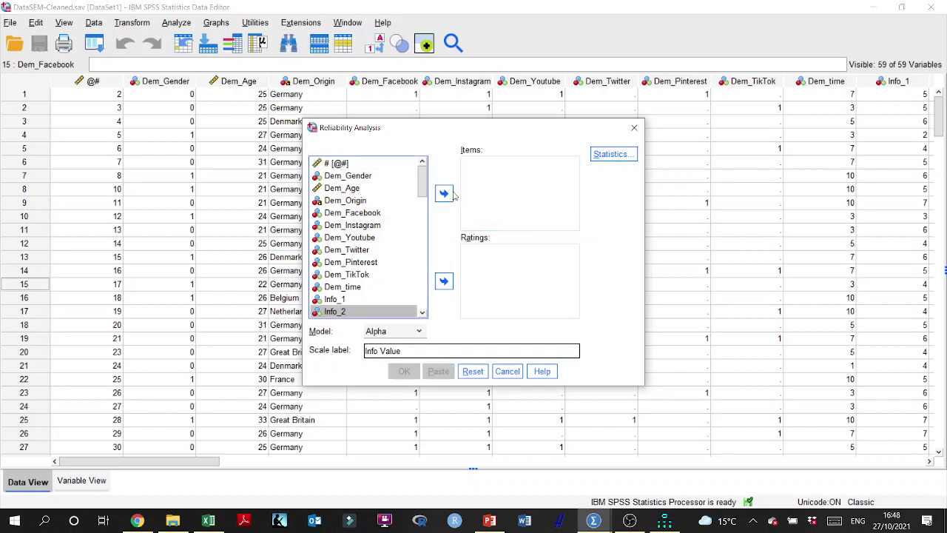
# Add Enter_1 through Enter_4 as items, label the scale Entertainment, and run the reliability analysis.
pyautogui.scroll(-4, 427, 181)
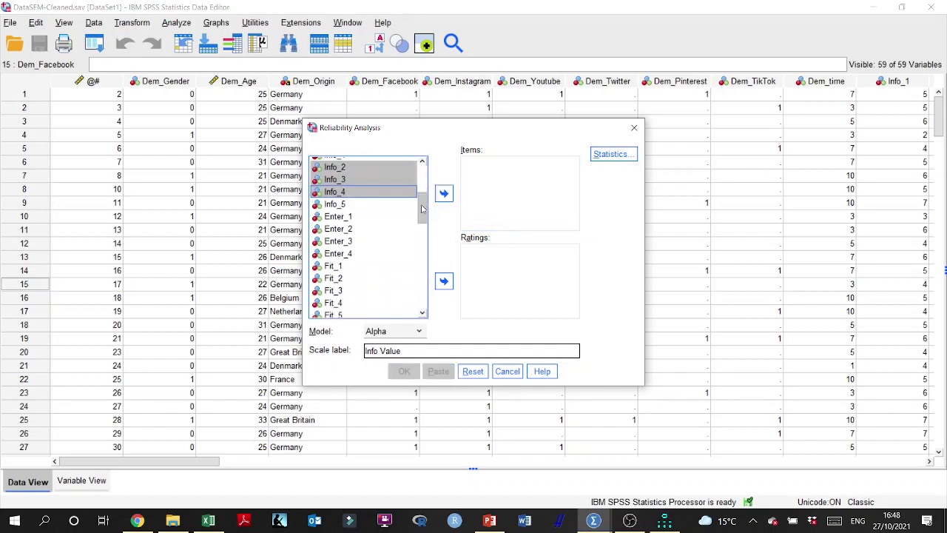
pyautogui.click(359, 212)
pyautogui.keyDown('shift'); pyautogui.click(355, 248); pyautogui.keyUp('shift')
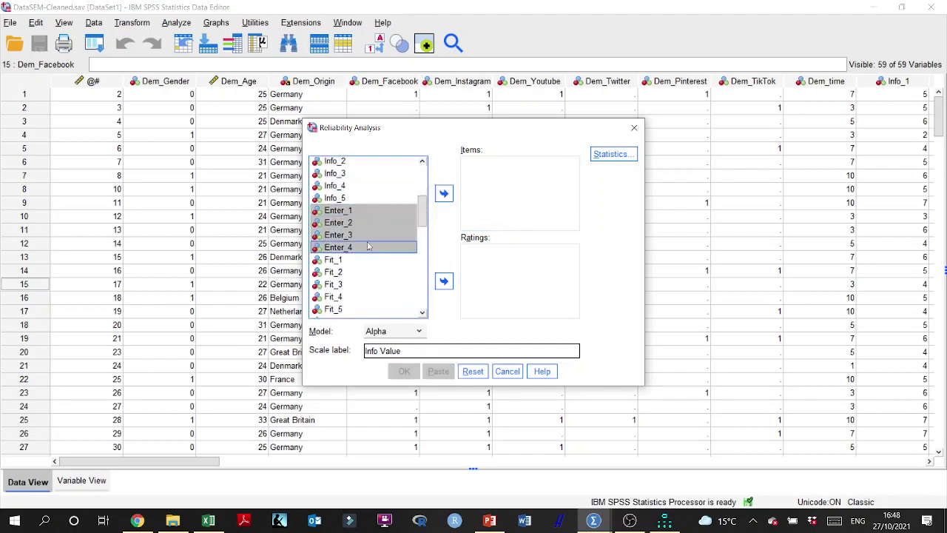
pyautogui.click(444, 193)
pyautogui.moveTo(404, 351); pyautogui.dragTo(363, 351)
pyautogui.write('Entertainment')
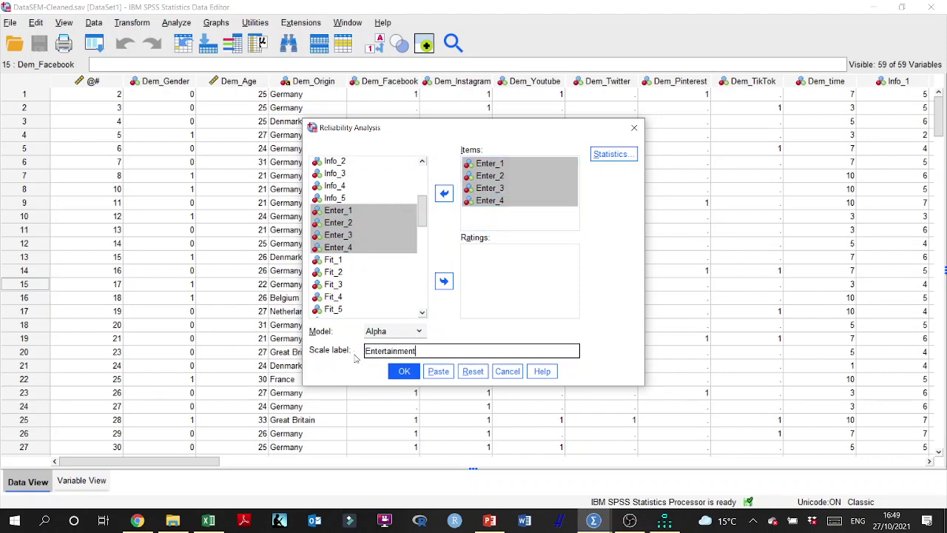
pyautogui.click(404, 370)
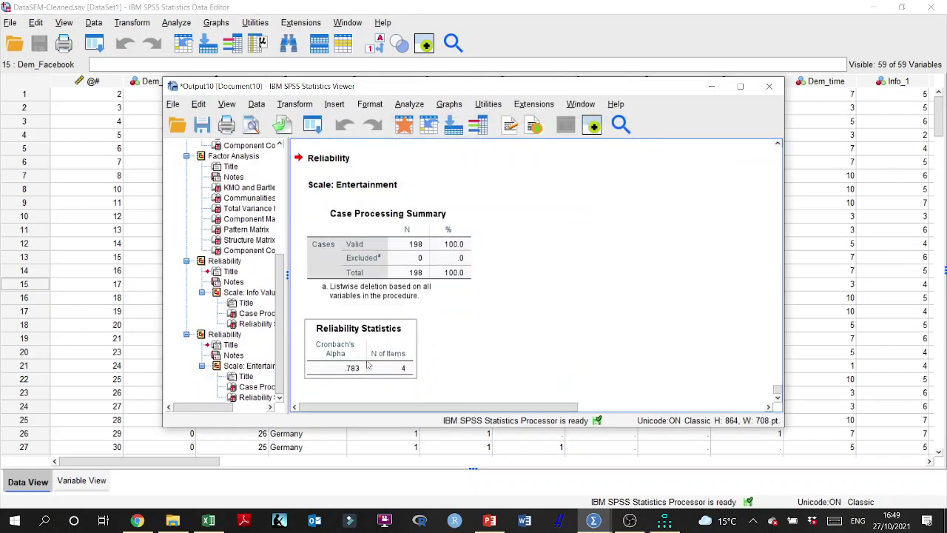
# Reopen the Reliability Analysis and remove Enter_1 through Enter_4 from the items.
pyautogui.click(176, 22)
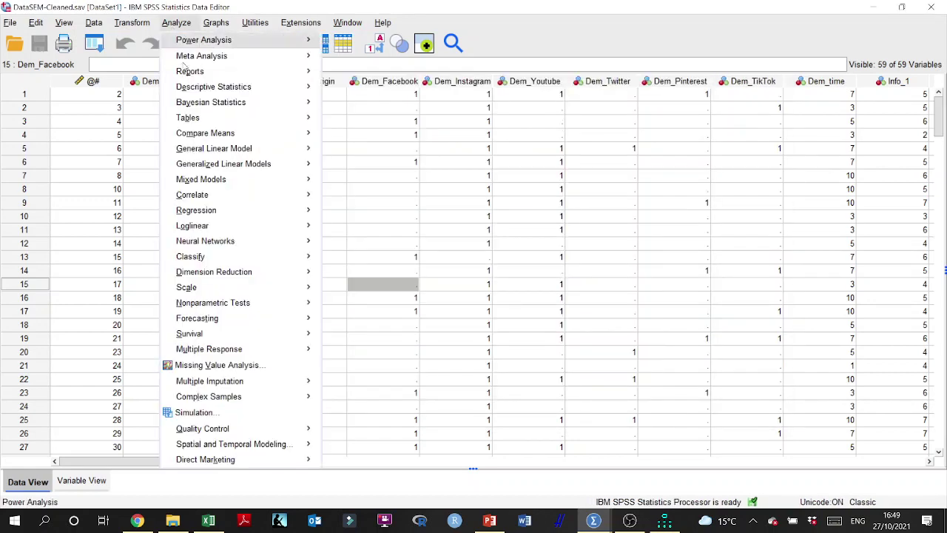
pyautogui.moveTo(304, 289)
pyautogui.click(348, 287)
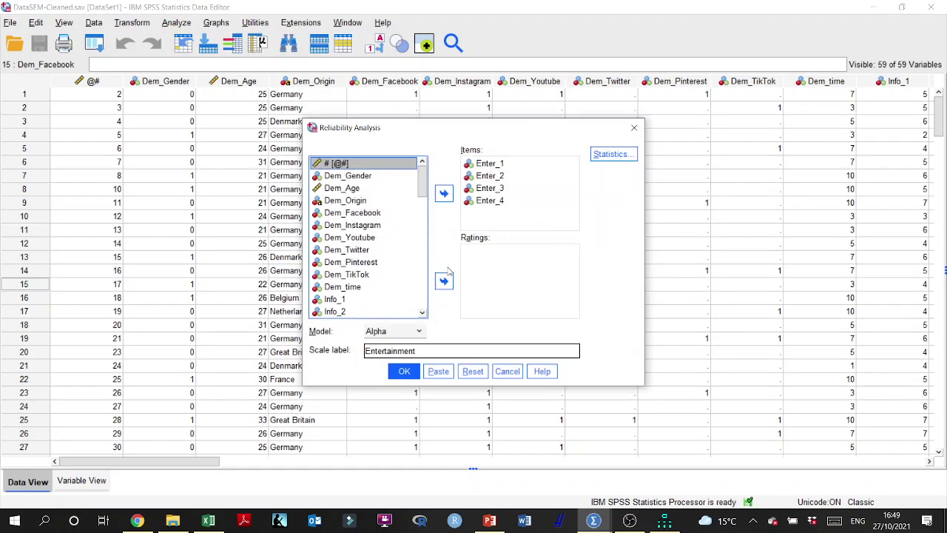
pyautogui.click(493, 169)
pyautogui.keyDown('shift'); pyautogui.click(490, 200); pyautogui.keyUp('shift')
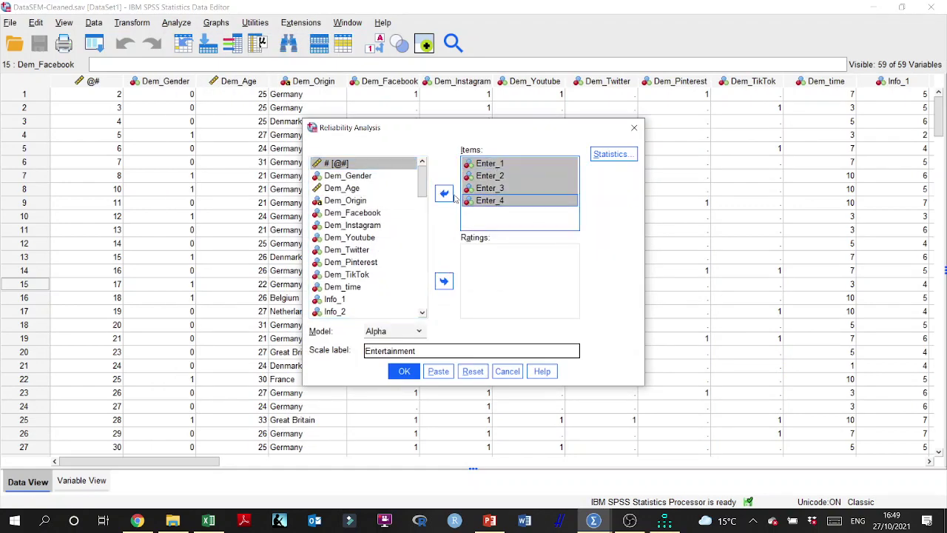
pyautogui.click(444, 193)
# Check in the Amos path diagram which Fit indicators belong to Brand Fit, and return to SPSS Statistics.
pyautogui.scroll(-4, 390, 222)
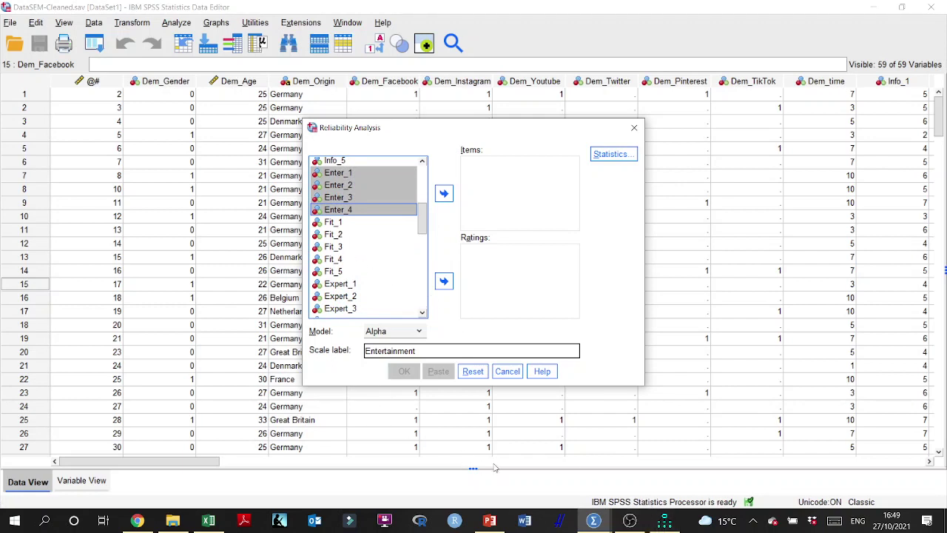
pyautogui.click(343, 234)
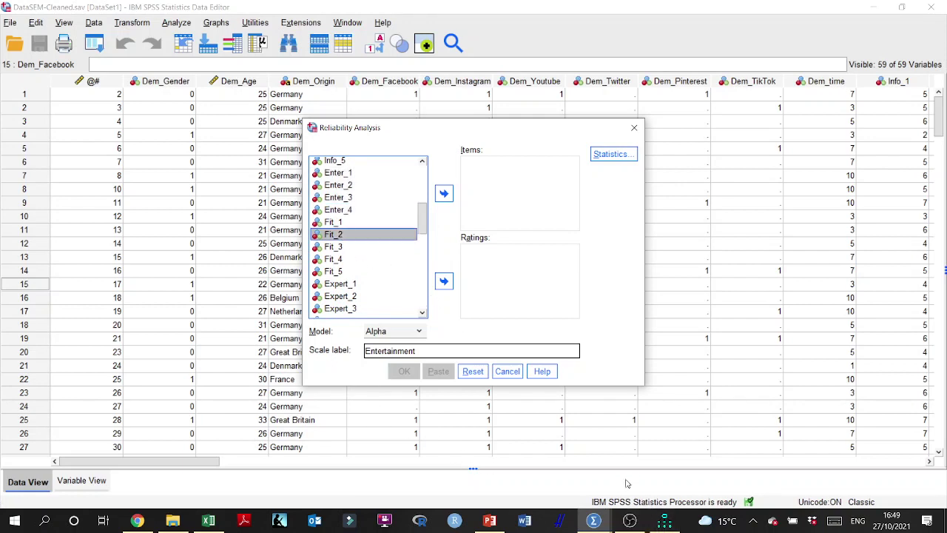
pyautogui.click(664, 520)
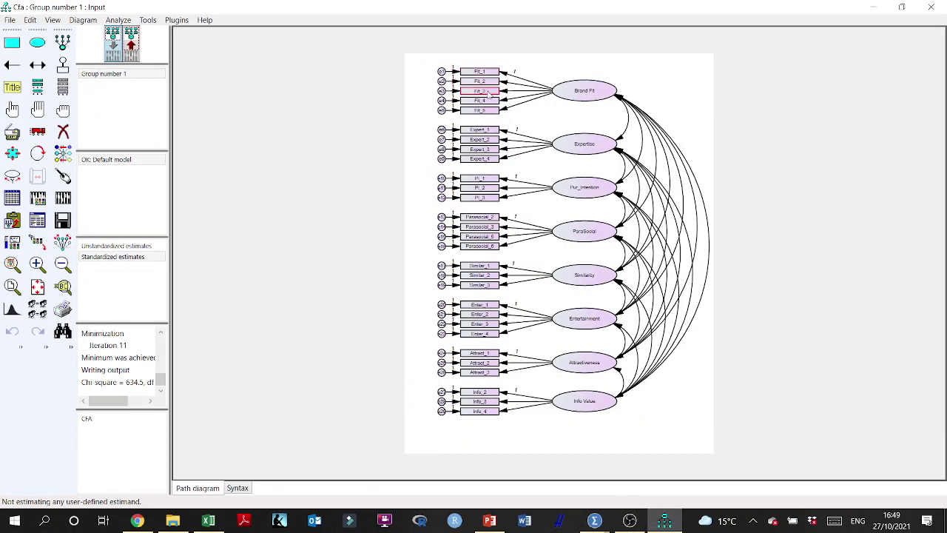
pyautogui.click(873, 7)
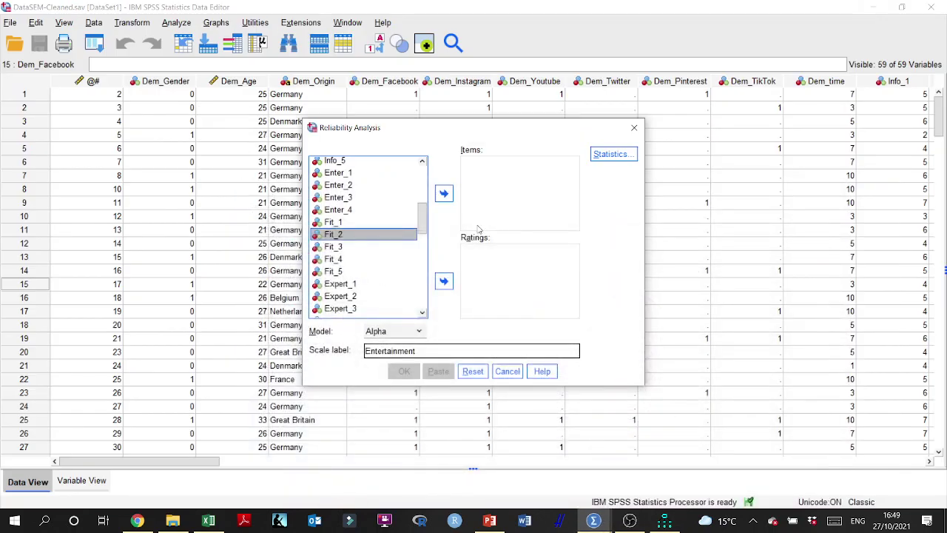
# Add Fit_1 through Fit_5 as items, label the scale Brand Fit, and run the reliability analysis.
pyautogui.click(333, 222)
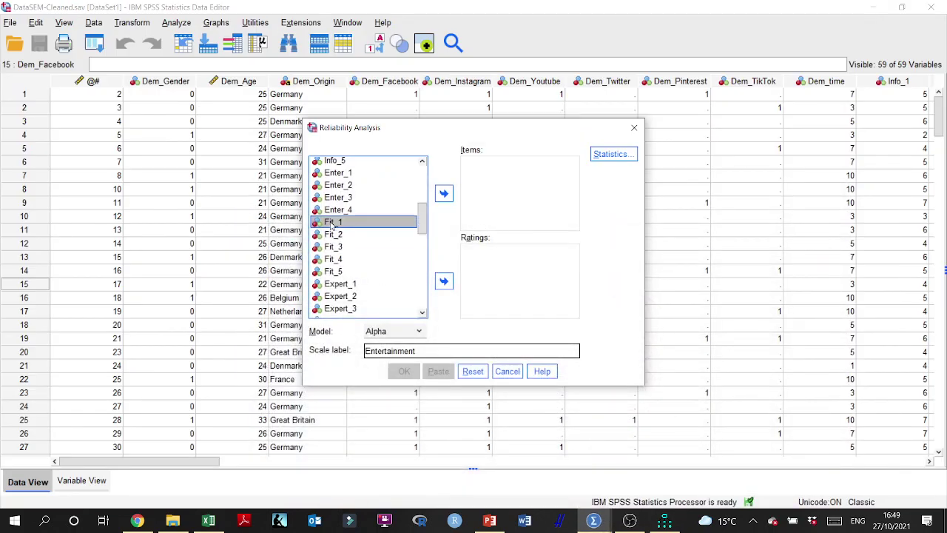
pyautogui.keyDown('shift'); pyautogui.click(333, 272); pyautogui.keyUp('shift')
pyautogui.click(444, 193)
pyautogui.click(341, 353)
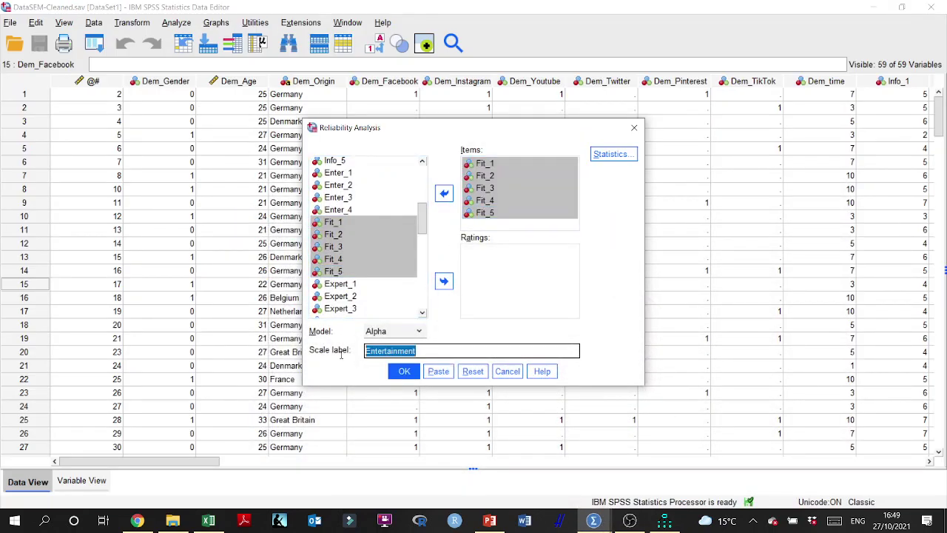
pyautogui.write('Brand Fit')
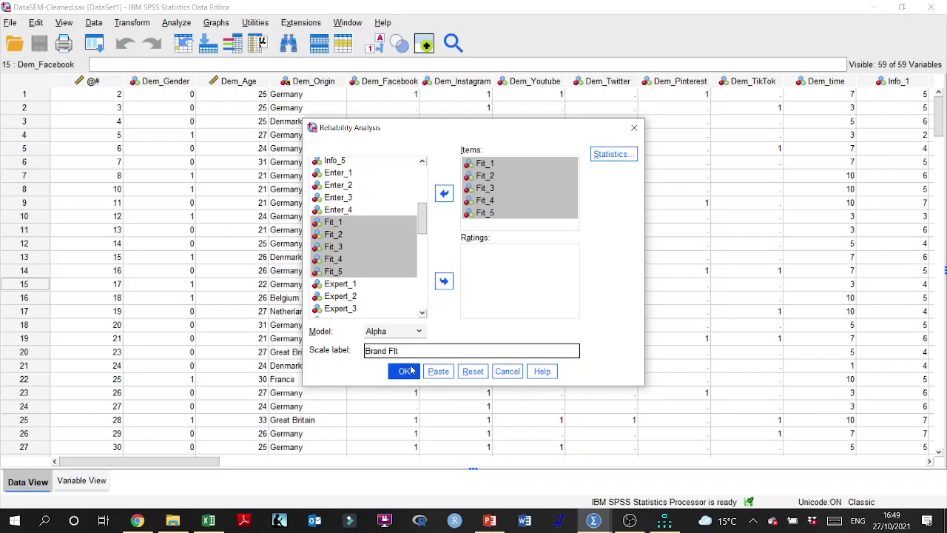
pyautogui.click(404, 371)
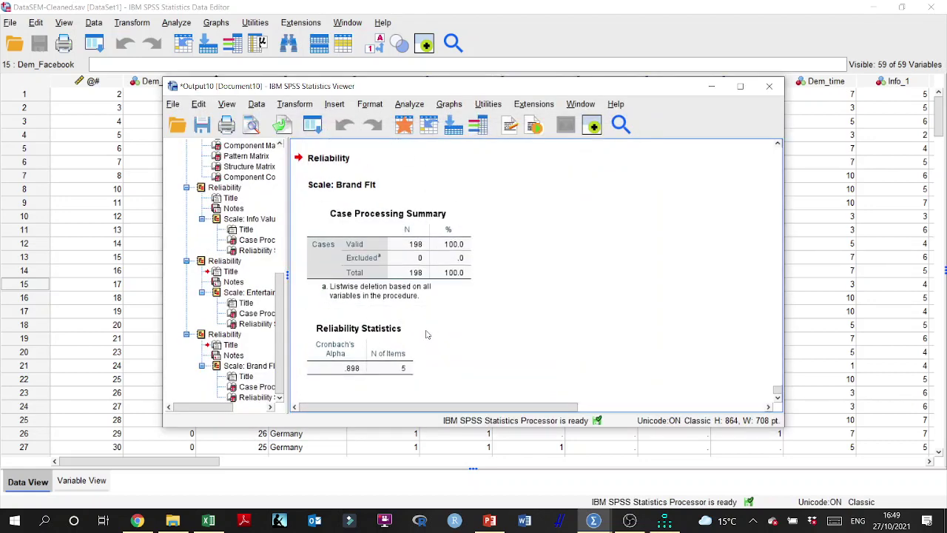
# Reopen the Reliability Analysis and remove Fit_1 through Fit_5 from the items.
pyautogui.click(176, 23)
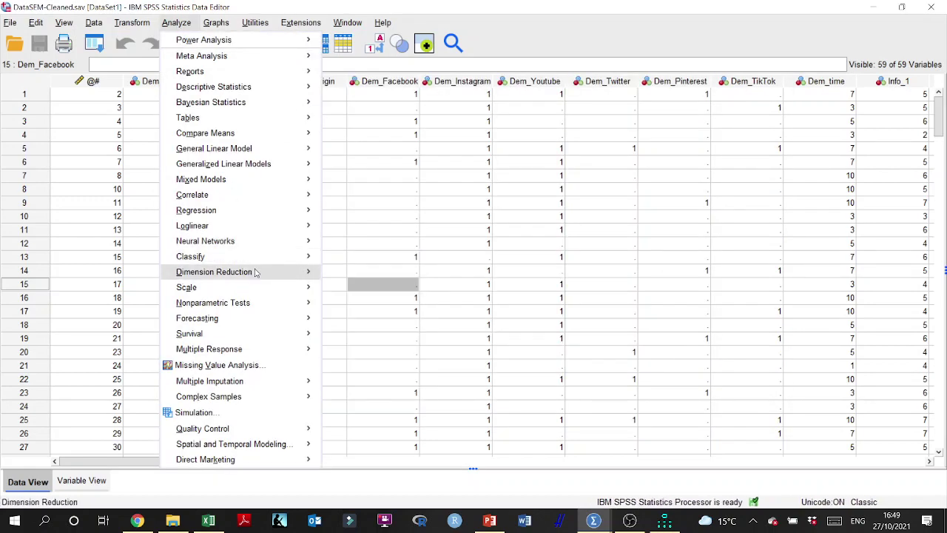
pyautogui.moveTo(299, 289)
pyautogui.click(367, 290)
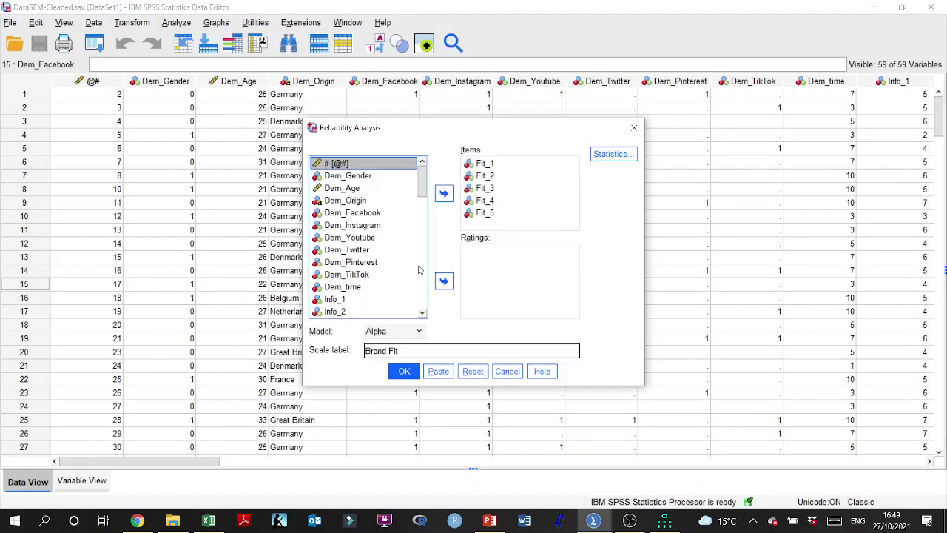
pyautogui.click(499, 167)
pyautogui.keyDown('shift'); pyautogui.click(486, 213); pyautogui.keyUp('shift')
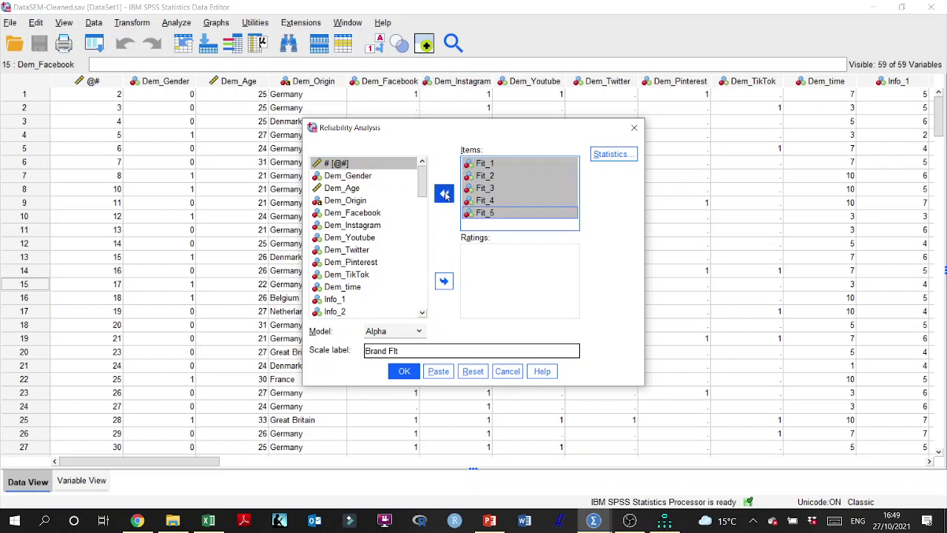
pyautogui.click(445, 193)
# Add Expert_1 through Expert_4 as items, label the scale Expertise, and run the reliability analysis.
pyautogui.moveTo(422, 201); pyautogui.dragTo(424, 231)
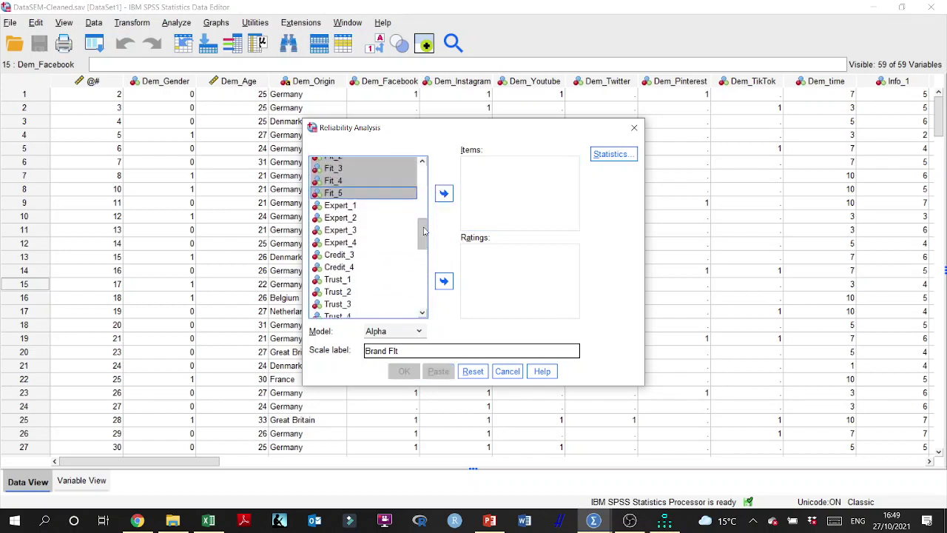
pyautogui.click(359, 208)
pyautogui.keyDown('shift'); pyautogui.click(357, 243); pyautogui.keyUp('shift')
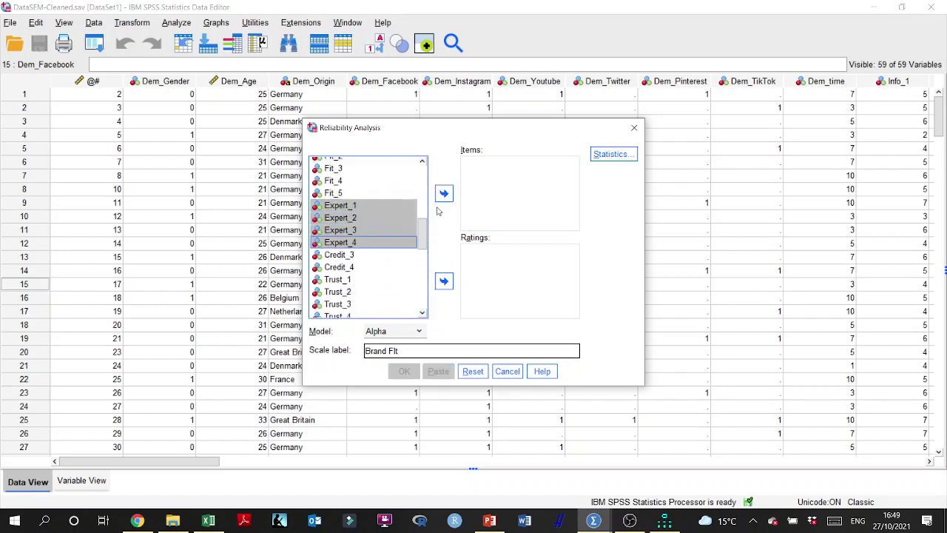
pyautogui.click(444, 193)
pyautogui.click(405, 351)
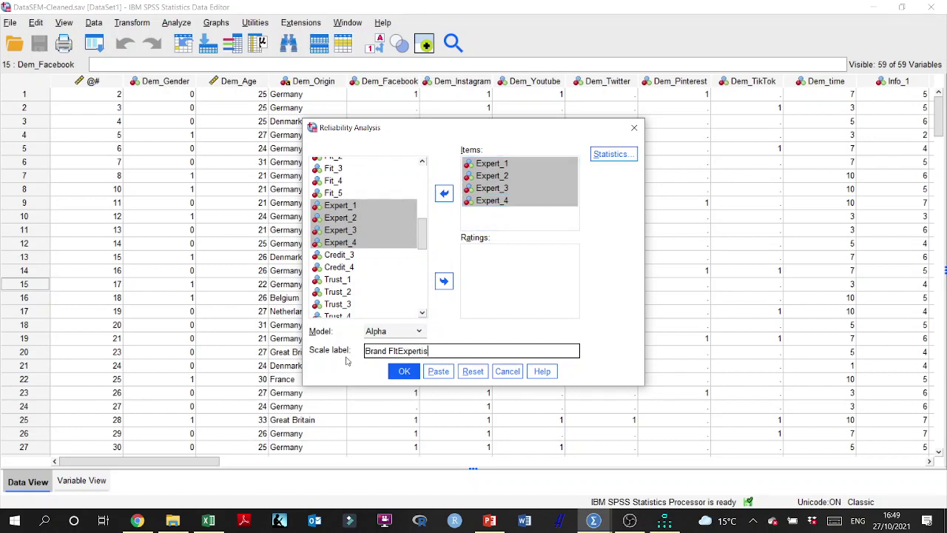
pyautogui.hotkey('ctrl', 'a')
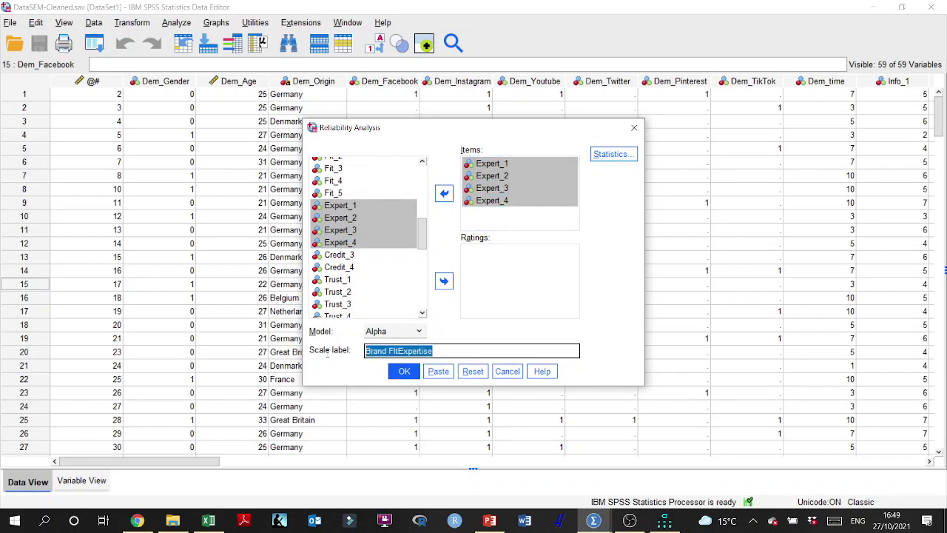
pyautogui.write('Ex')
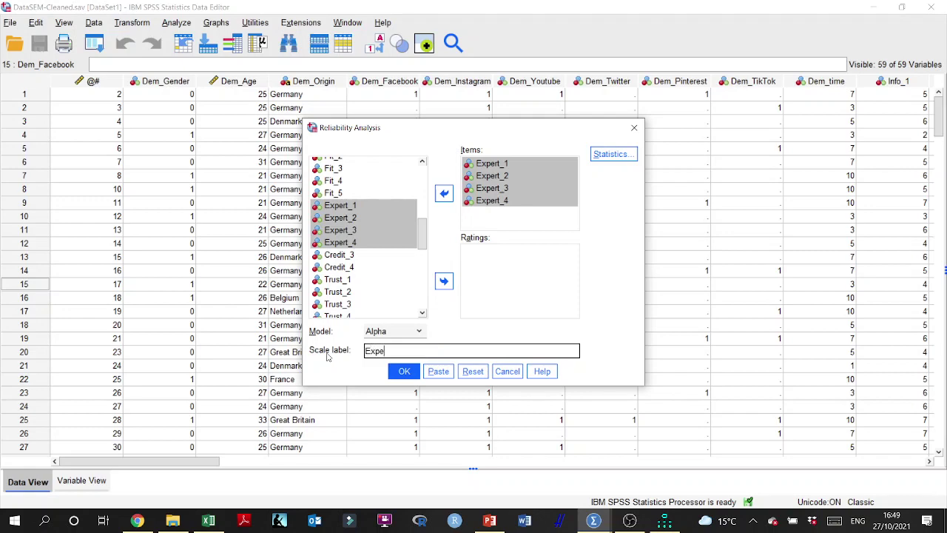
pyautogui.click(404, 371)
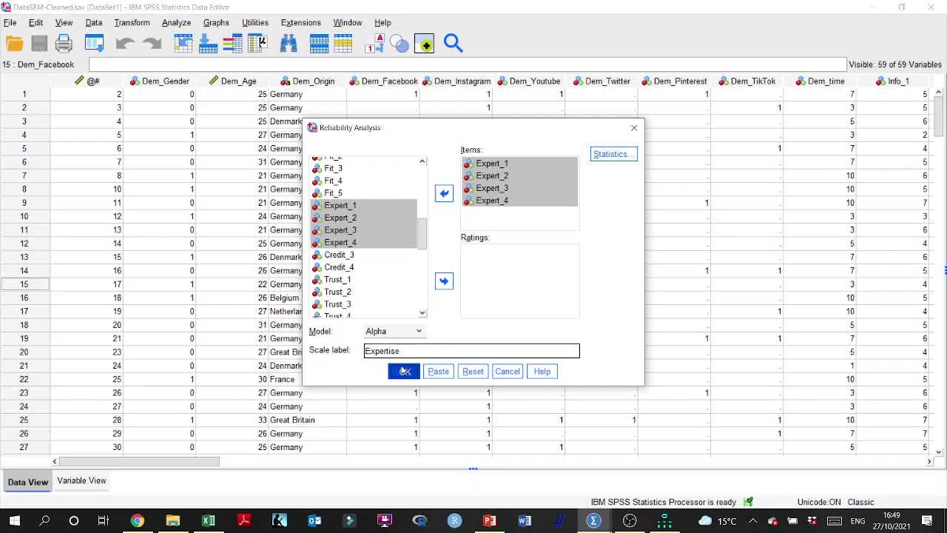
# Reopen the Reliability Analysis and remove Expert_1 through Expert_4 from the items.
pyautogui.click(369, 369)
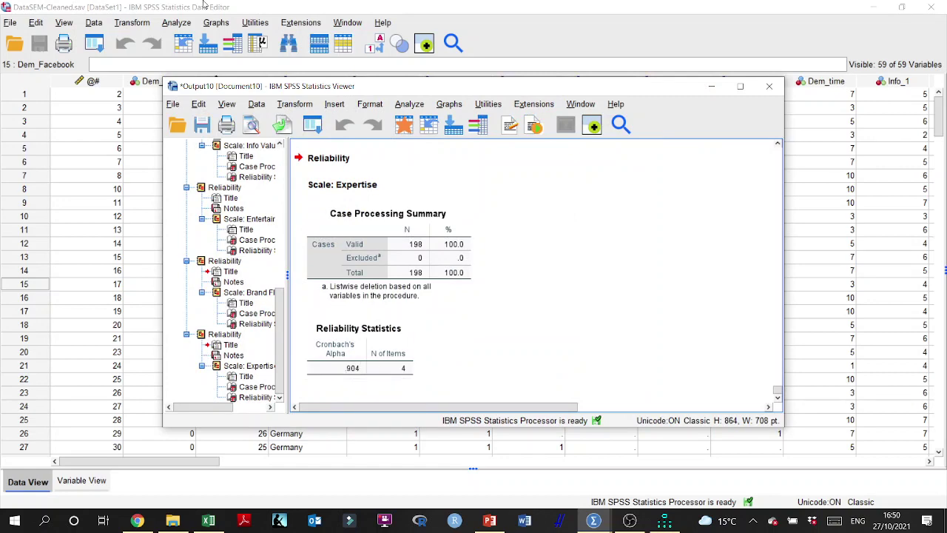
pyautogui.click(184, 23)
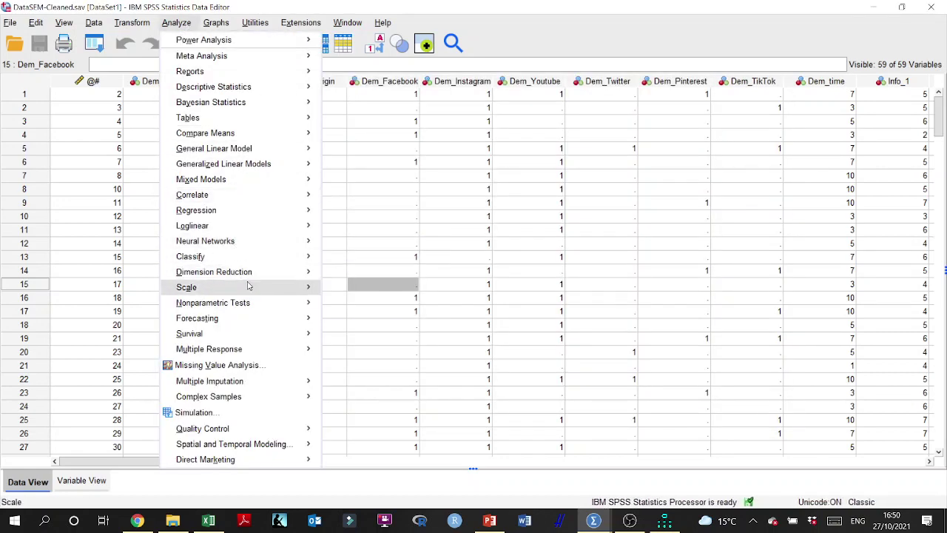
pyautogui.click(342, 297)
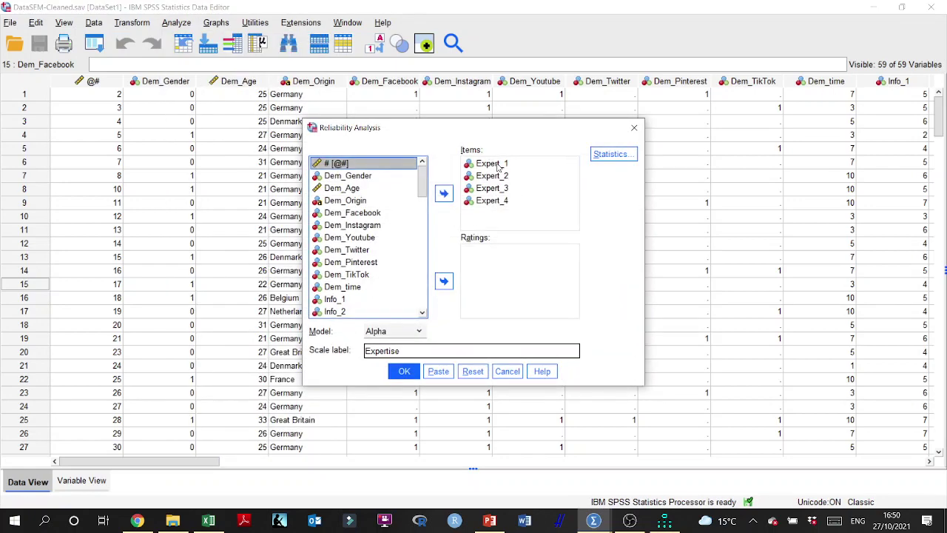
pyautogui.click(498, 164)
pyautogui.keyDown('shift'); pyautogui.click(489, 201); pyautogui.keyUp('shift')
pyautogui.click(444, 193)
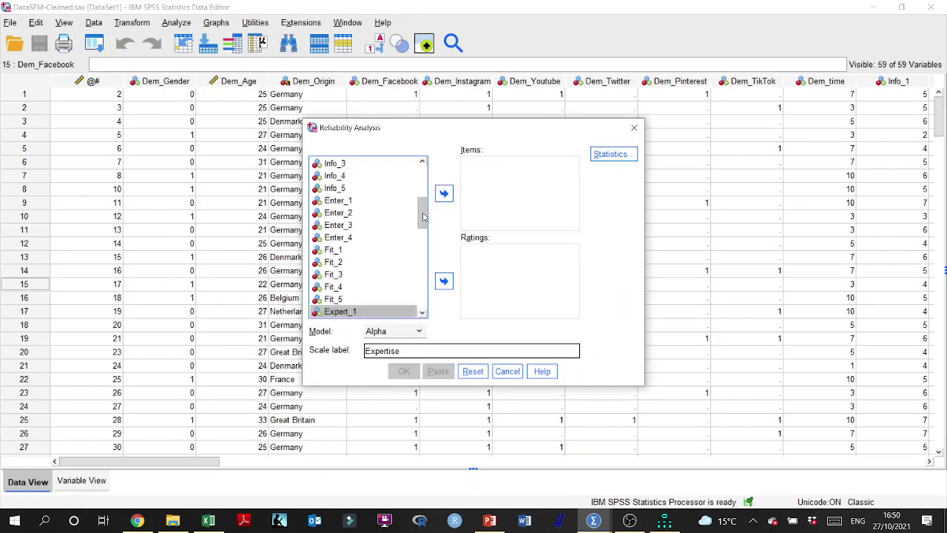
# Add Trust_1 through Trust_4 as reliability items, and look for the Trust indicators in the Amos path diagram.
pyautogui.moveTo(426, 206); pyautogui.dragTo(424, 234)
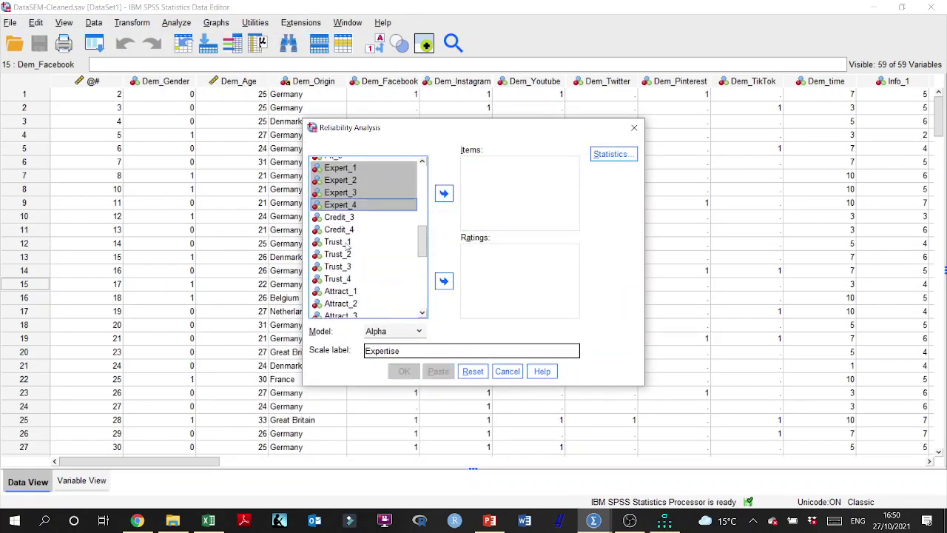
pyautogui.click(346, 243)
pyautogui.keyDown('shift'); pyautogui.click(344, 279); pyautogui.keyUp('shift')
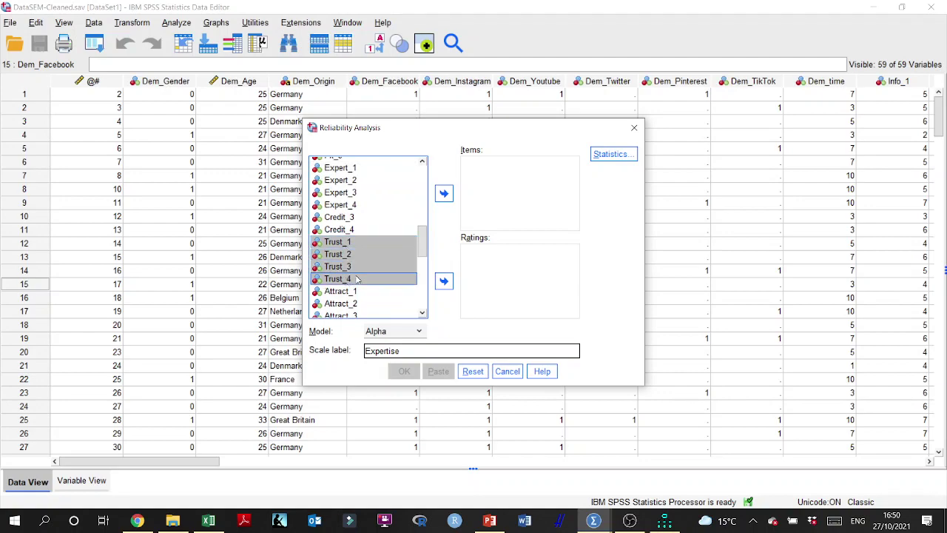
pyautogui.click(444, 193)
pyautogui.click(650, 521)
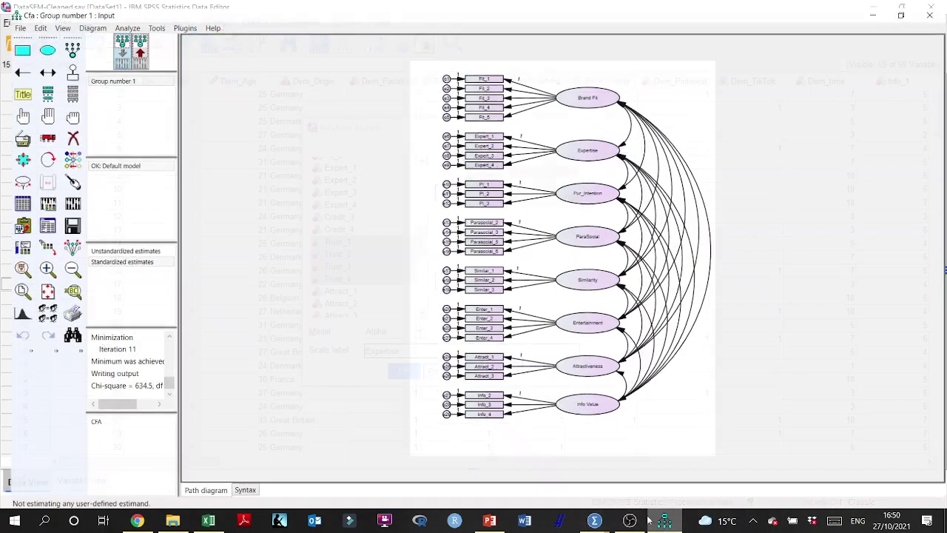
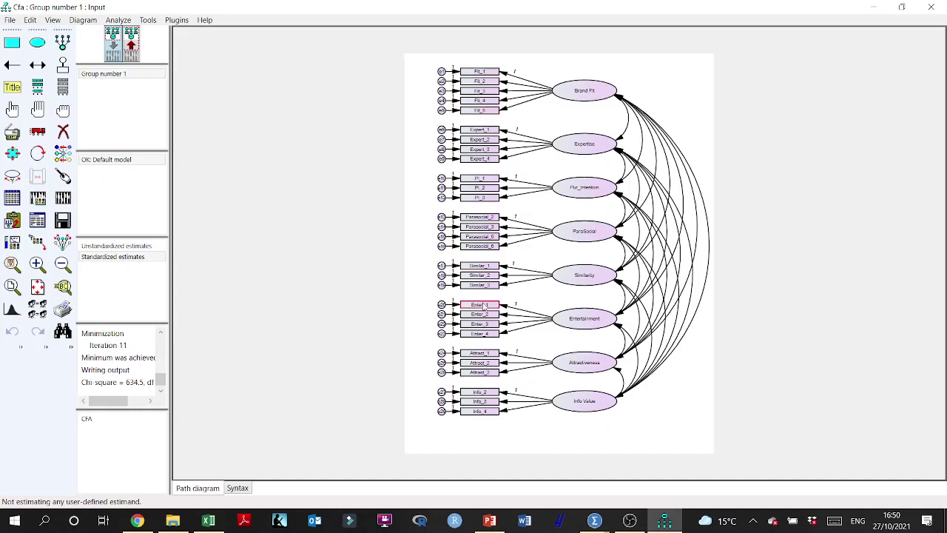
# Return to SPSS Statistics and run the reliability analysis on Trust_1 through Trust_4.
pyautogui.click(594, 520)
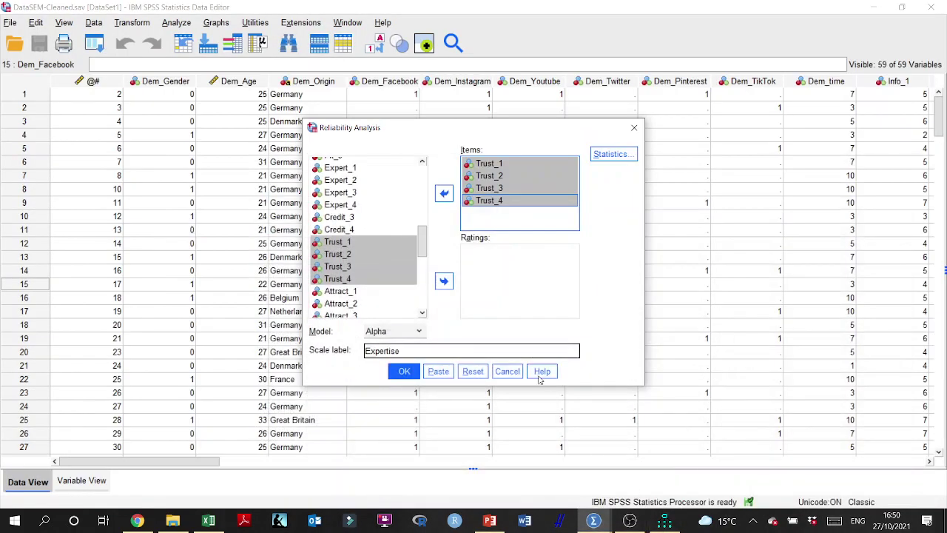
pyautogui.click(404, 371)
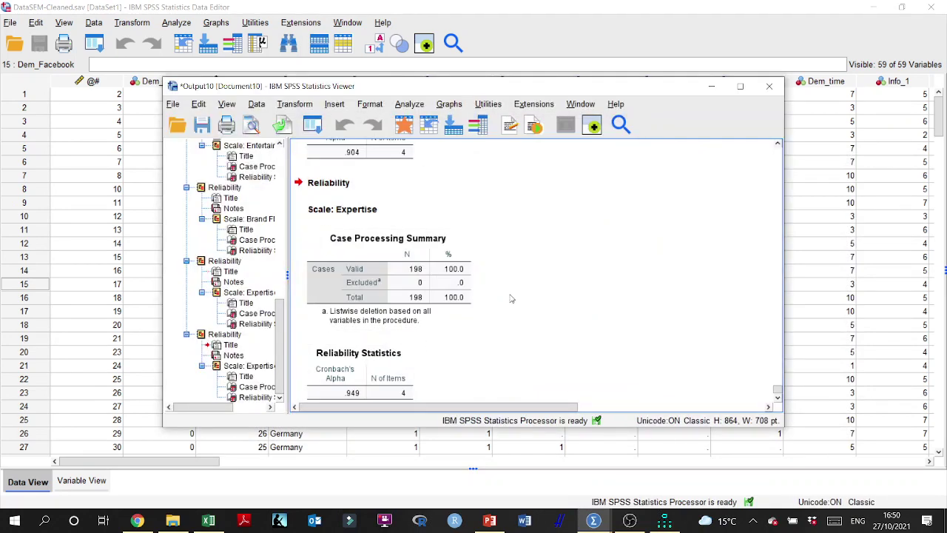
pyautogui.click(373, 374)
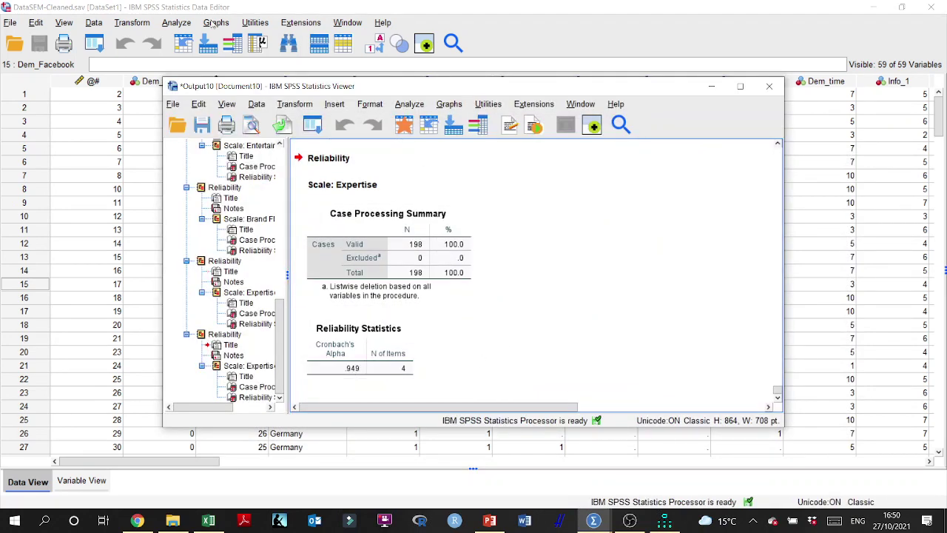
# Reopen the Reliability Analysis and remove Trust_1 through Trust_4 from the items.
pyautogui.click(177, 23)
pyautogui.moveTo(234, 274)
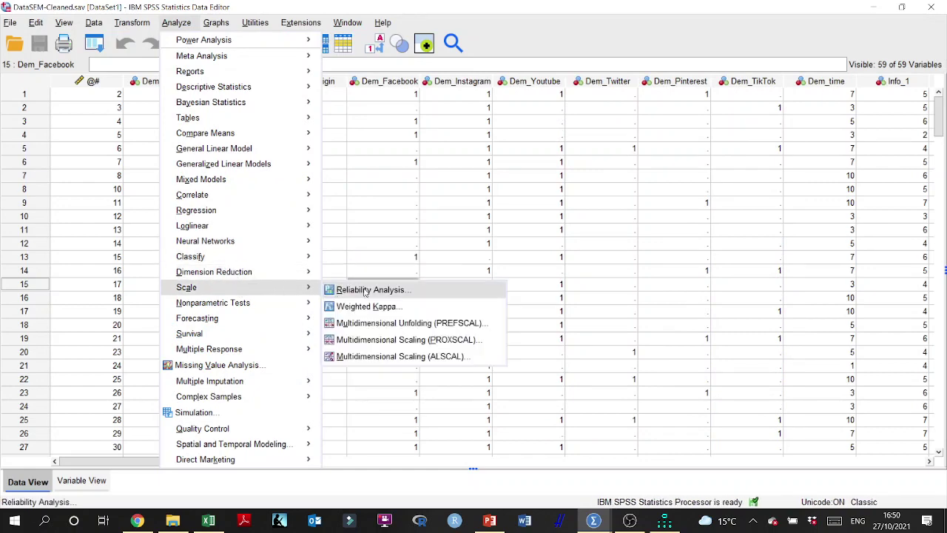
pyautogui.click(366, 290)
pyautogui.click(484, 183)
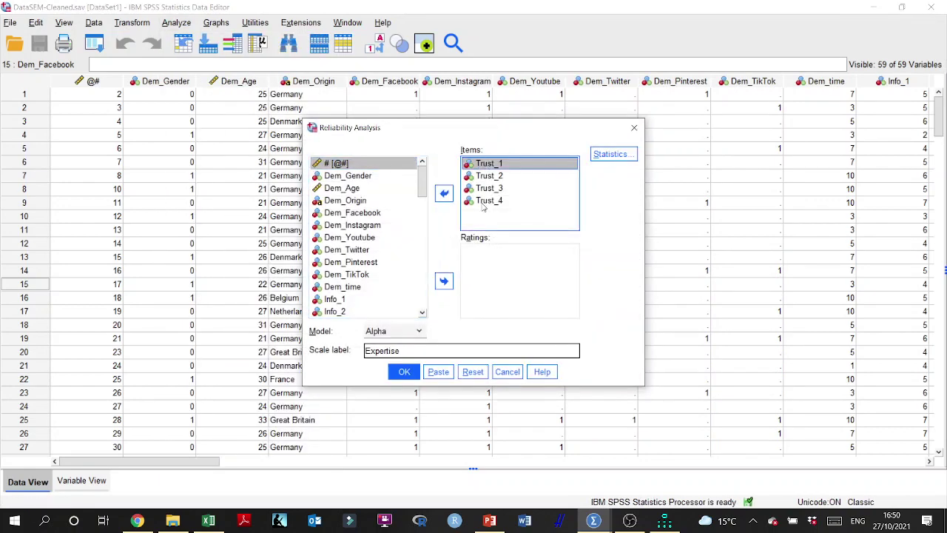
pyautogui.keyDown('shift'); pyautogui.click(484, 202); pyautogui.keyUp('shift')
pyautogui.click(444, 193)
# Add Attract_1 through Attract_4 as items, label the scale attract, and run the reliability analysis.
pyautogui.moveTo(423, 226); pyautogui.dragTo(423, 252)
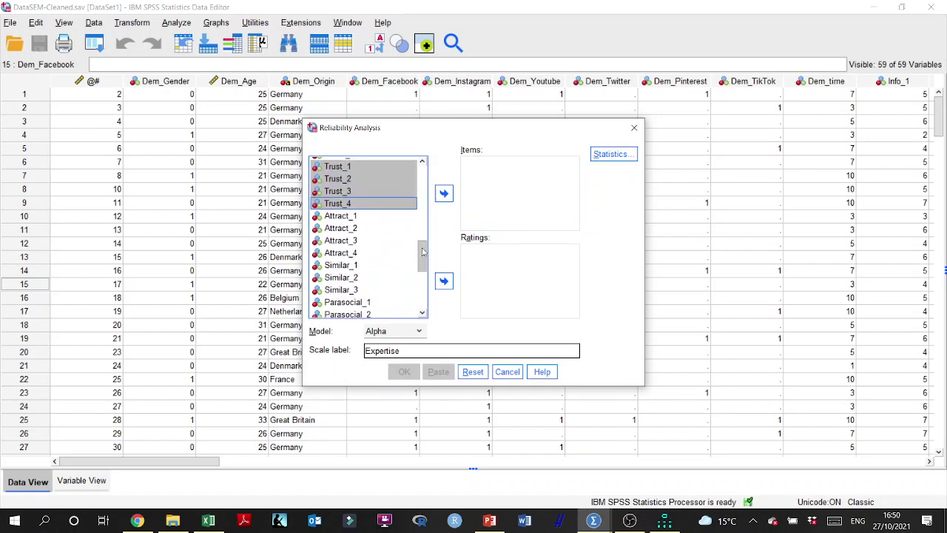
pyautogui.click(346, 217)
pyautogui.keyDown('shift'); pyautogui.click(344, 253); pyautogui.keyUp('shift')
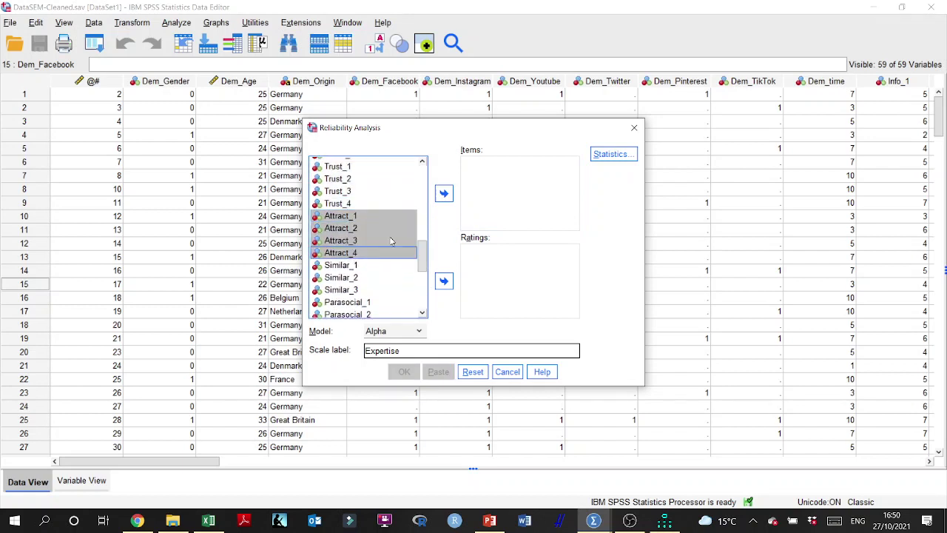
pyautogui.click(444, 194)
pyautogui.moveTo(415, 351); pyautogui.dragTo(362, 350)
pyautogui.write('attract')
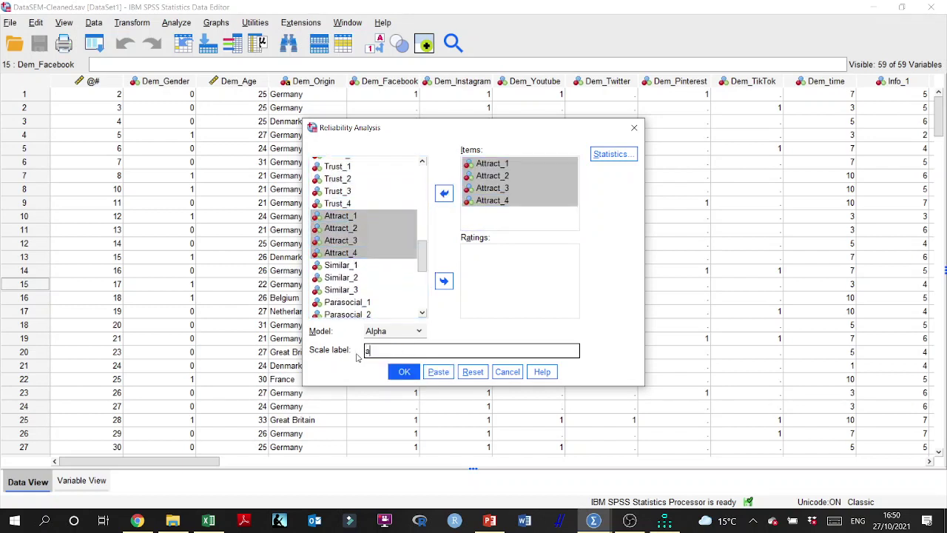
pyautogui.click(404, 372)
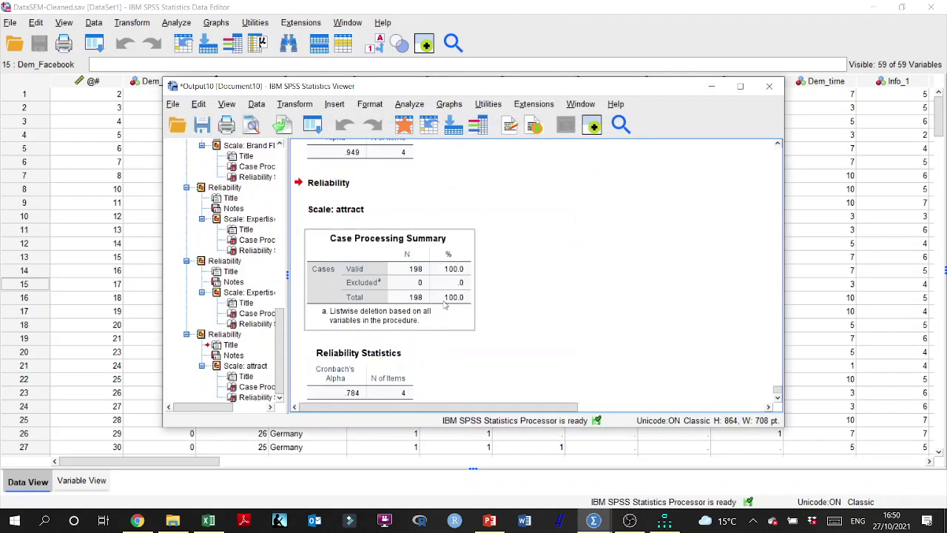
# Check the Attractiveness indicators in the Amos path diagram, and rerun the reliability analysis in SPSS Statistics without Attract_4.
pyautogui.click(667, 522)
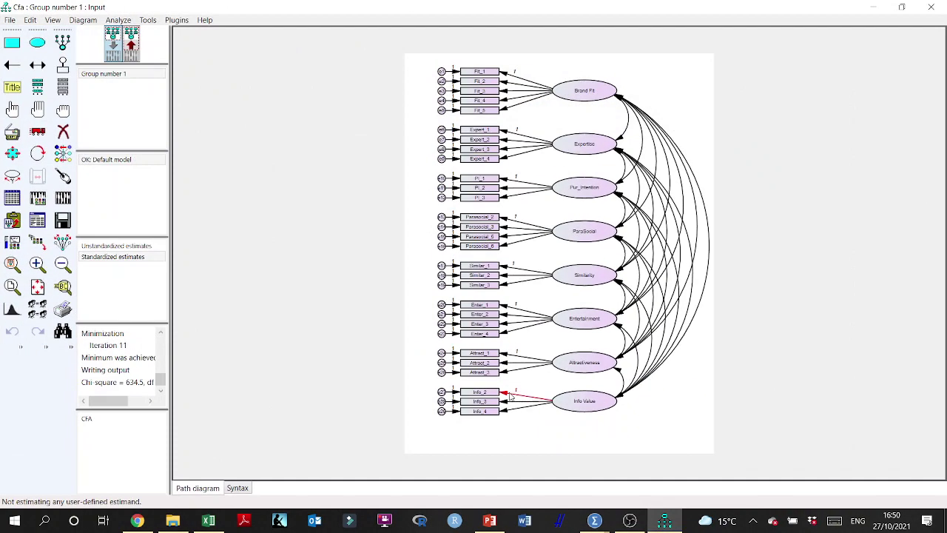
pyautogui.click(873, 6)
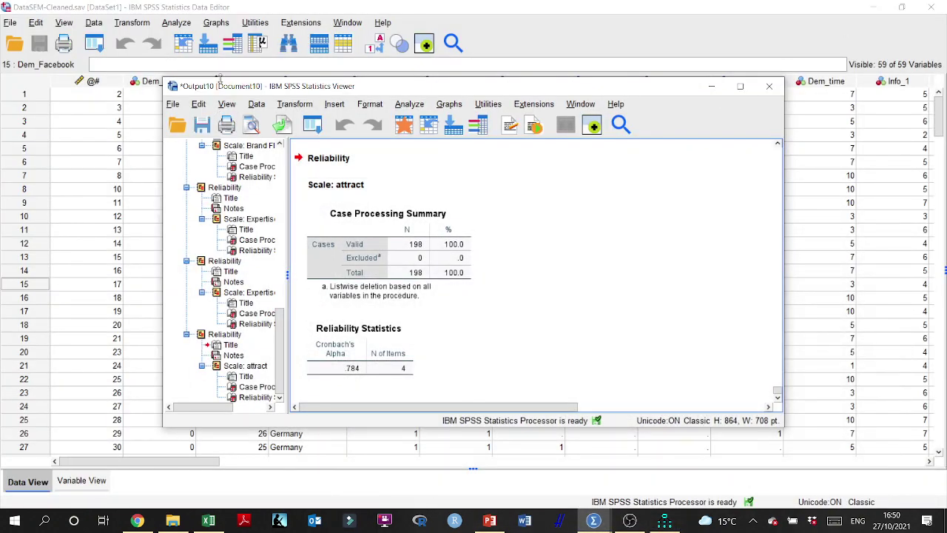
pyautogui.click(176, 22)
pyautogui.moveTo(249, 290)
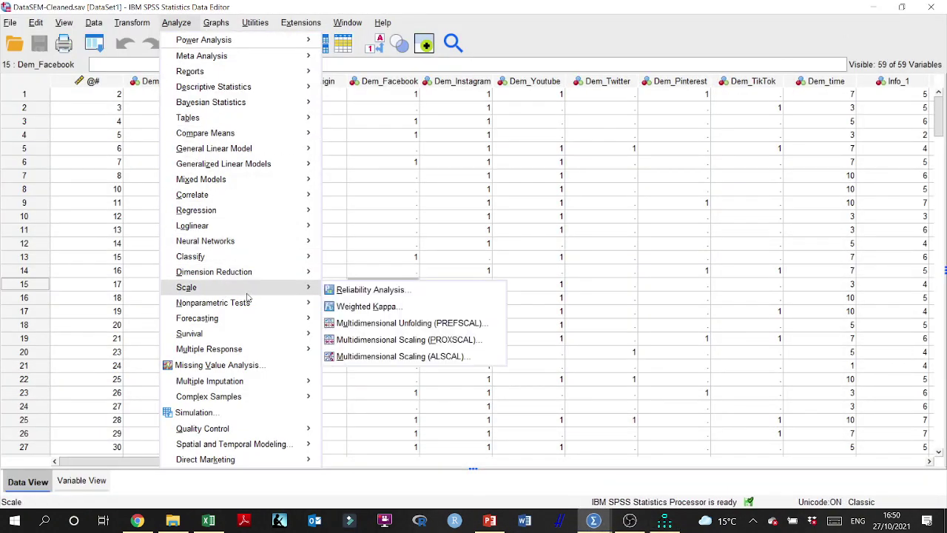
pyautogui.click(337, 288)
pyautogui.click(492, 201)
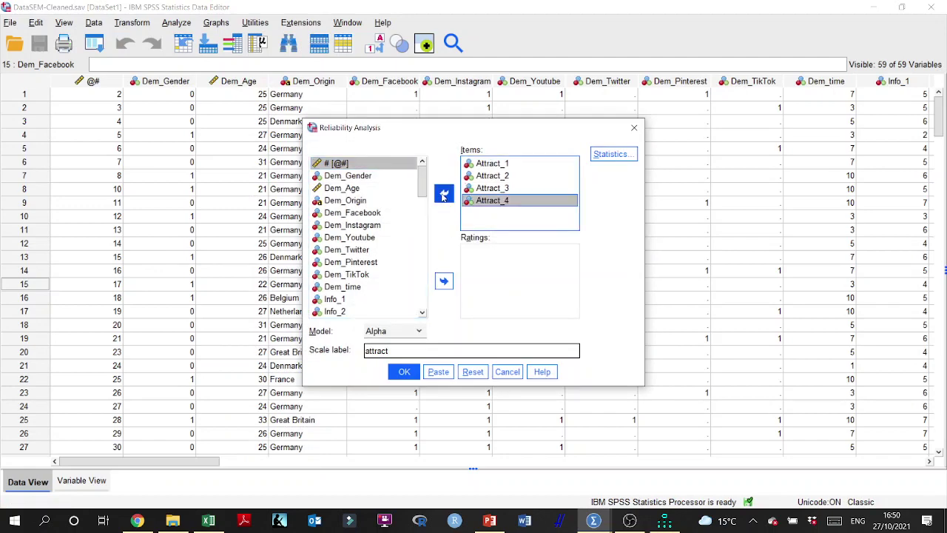
pyautogui.click(443, 193)
pyautogui.click(404, 371)
pyautogui.scroll(-1, 490, 337)
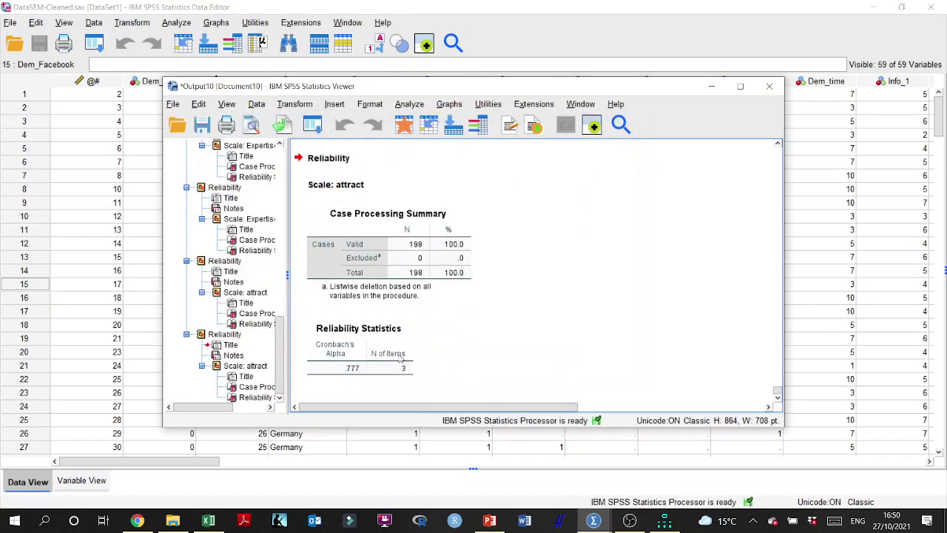
pyautogui.click(349, 374)
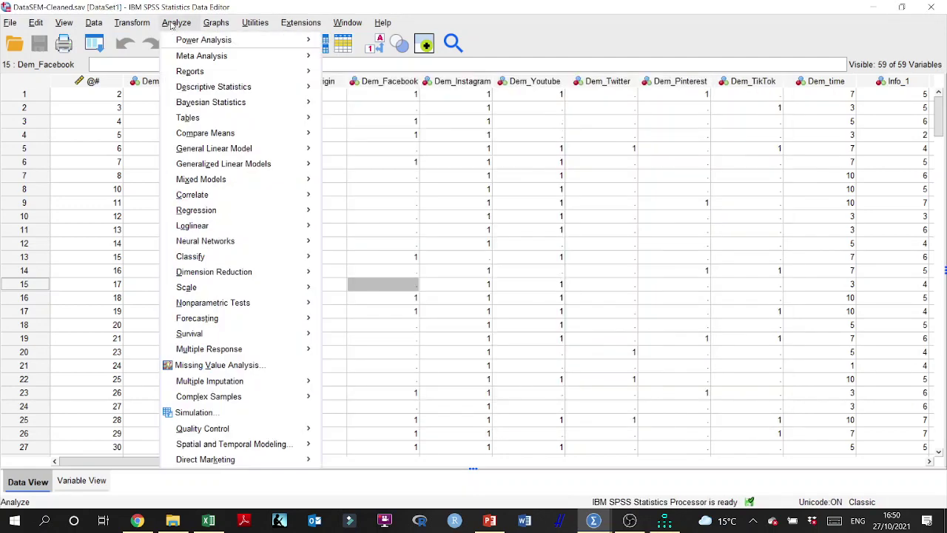
# Reopen the Reliability Analysis and remove Attract_1 through Attract_3 from the items.
pyautogui.click(175, 22)
pyautogui.moveTo(230, 286)
pyautogui.click(362, 288)
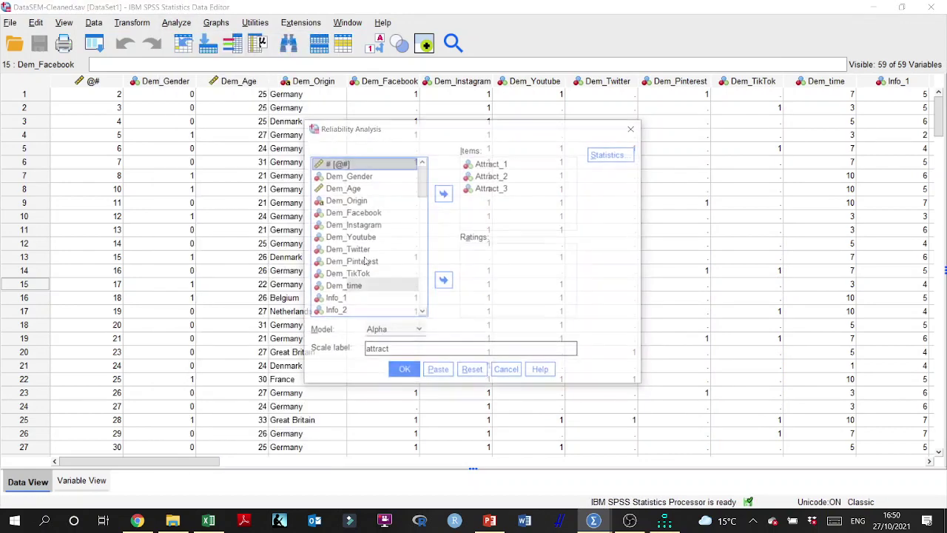
pyautogui.keyDown('shift'); pyautogui.click(478, 191); pyautogui.keyUp('shift')
pyautogui.click(444, 193)
# Add Similar_1 through Similar_3 as items, label the scale sim, and run the reliability analysis.
pyautogui.moveTo(423, 233); pyautogui.dragTo(423, 254)
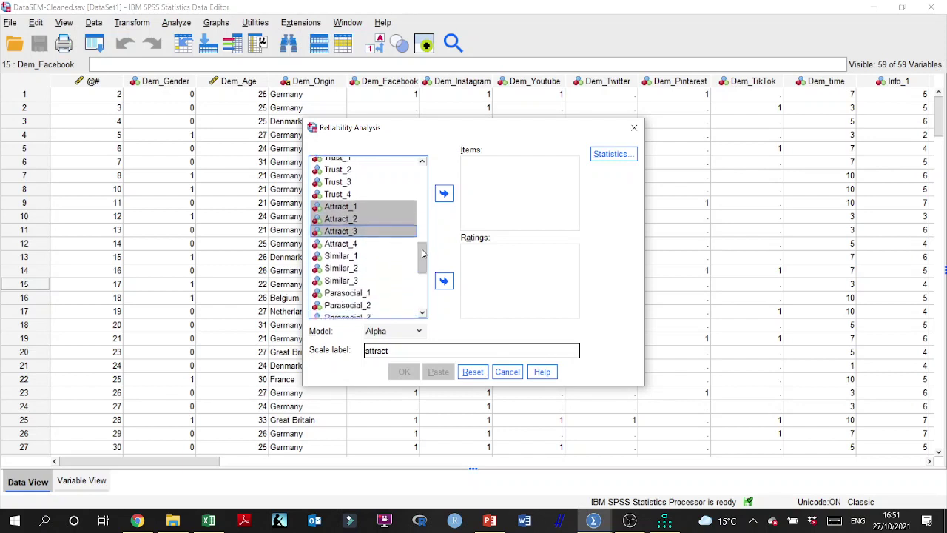
pyautogui.scroll(-1, 384, 234)
pyautogui.click(348, 217)
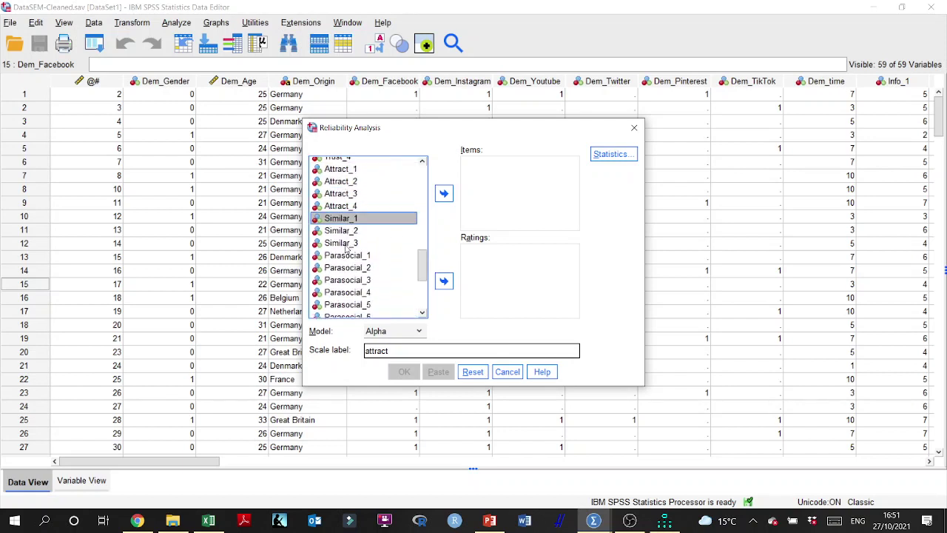
pyautogui.keyDown('shift'); pyautogui.click(346, 244); pyautogui.keyUp('shift')
pyautogui.click(444, 193)
pyautogui.moveTo(390, 351); pyautogui.dragTo(357, 349)
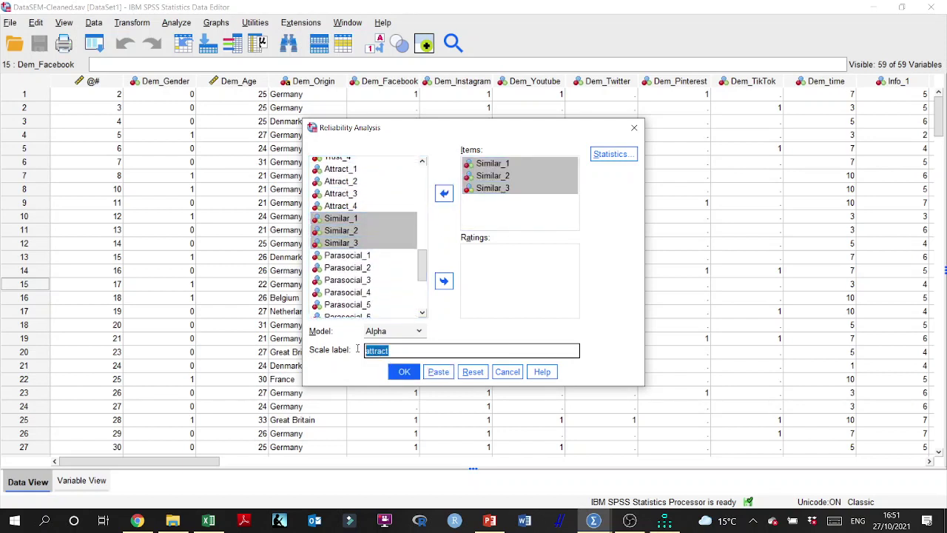
pyautogui.write('sim')
pyautogui.click(404, 373)
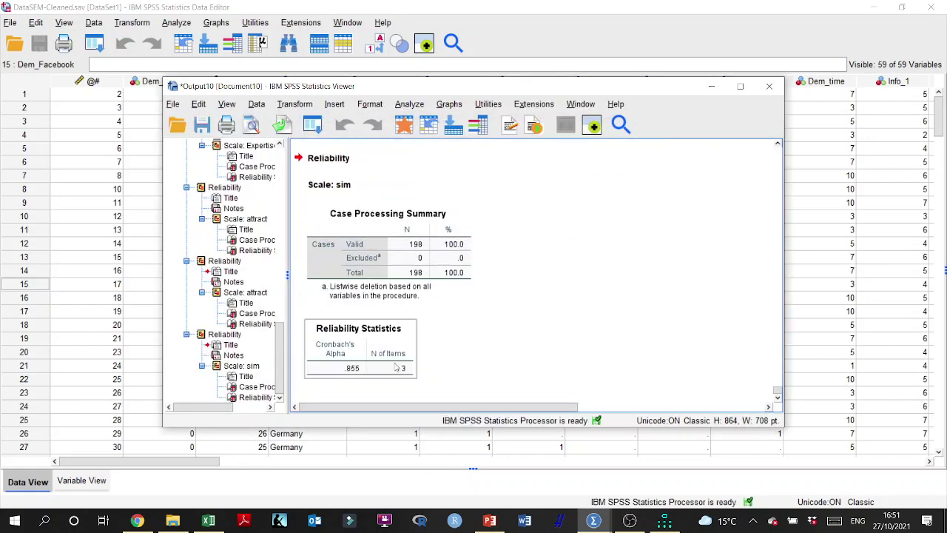
# Reopen the Reliability Analysis and remove Similar_1 through Similar_3 from the items.
pyautogui.click(176, 23)
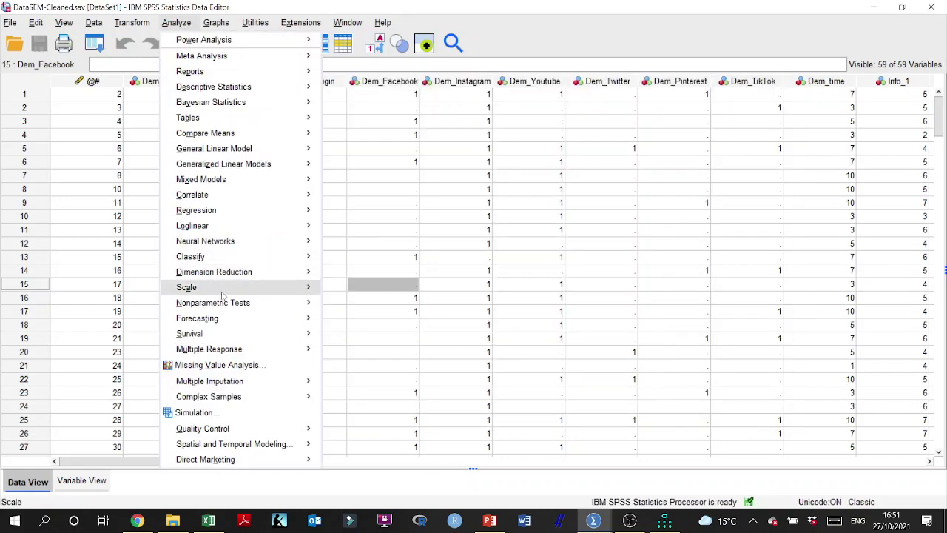
pyautogui.moveTo(265, 290)
pyautogui.click(339, 290)
pyautogui.click(488, 167)
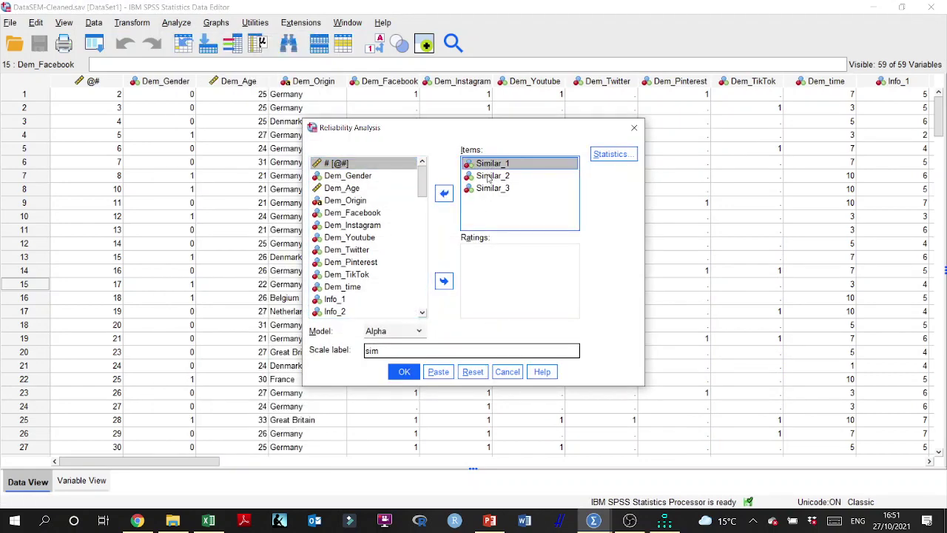
pyautogui.keyDown('shift'); pyautogui.click(488, 190); pyautogui.keyUp('shift')
pyautogui.click(443, 193)
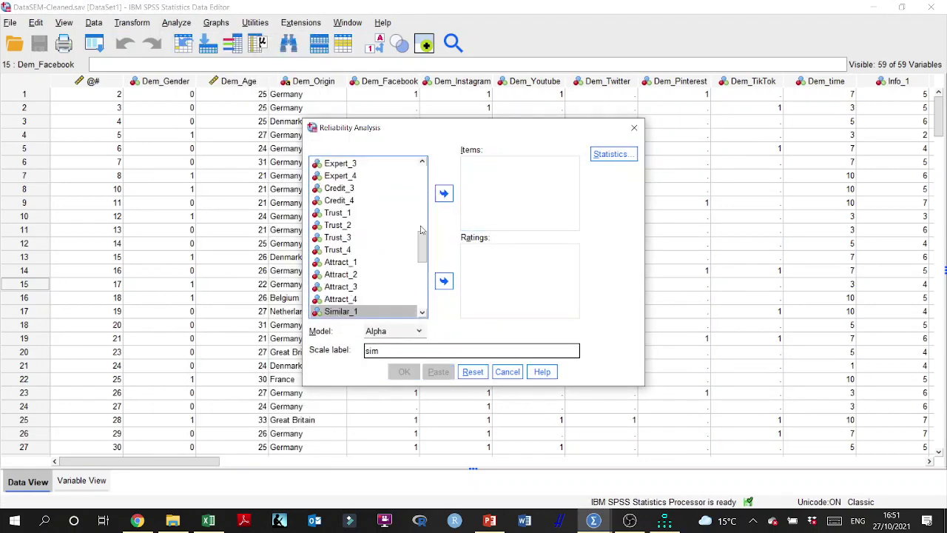
# Check the ParaSocial indicators in Amos, add Parasocial_2, _3, _5 and _6 as items in SPSS Statistics, label the scale PS, and run the analysis.
pyautogui.scroll(-3, 421, 230)
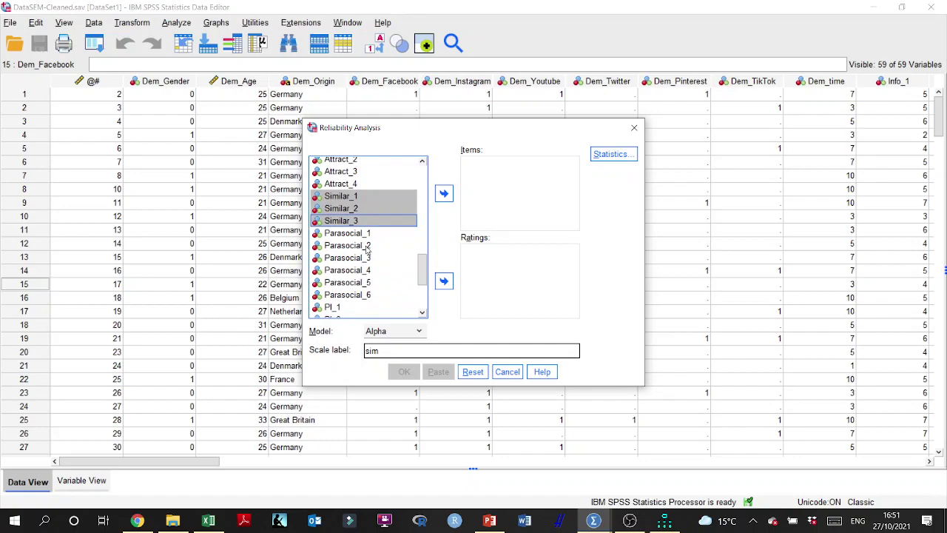
pyautogui.click(367, 246)
pyautogui.click(667, 521)
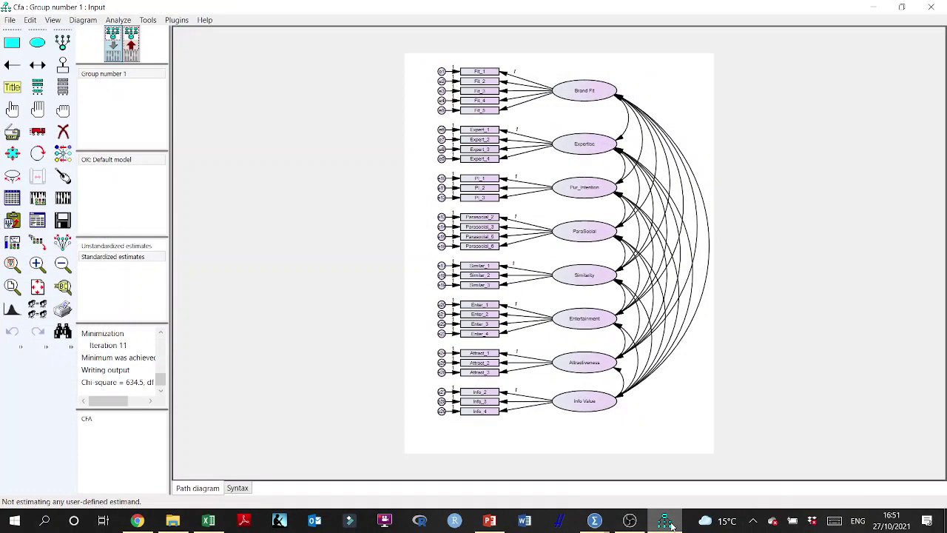
pyautogui.click(667, 523)
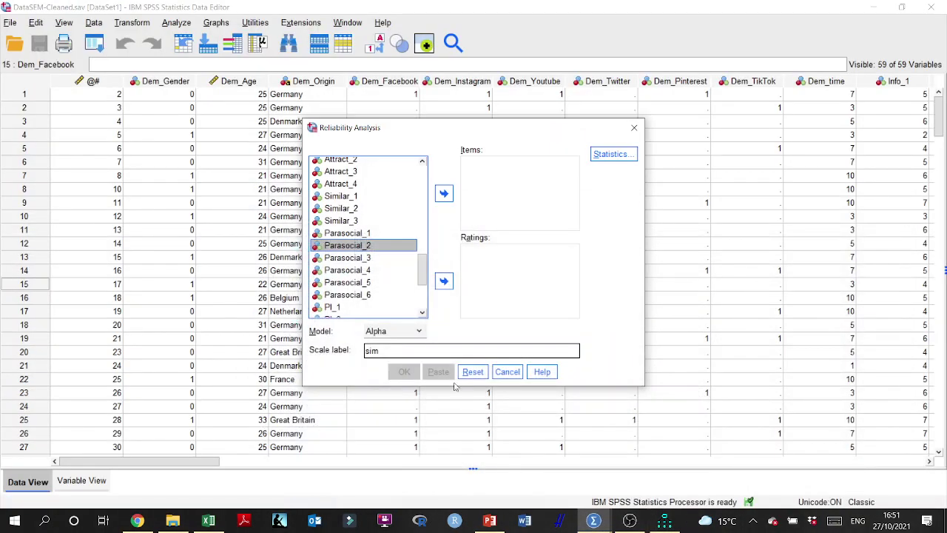
pyautogui.keyDown('shift'); pyautogui.click(367, 259); pyautogui.keyUp('shift')
pyautogui.keyDown('ctrl'); pyautogui.click(372, 283); pyautogui.keyUp('ctrl')
pyautogui.keyDown('ctrl'); pyautogui.click(380, 296); pyautogui.keyUp('ctrl')
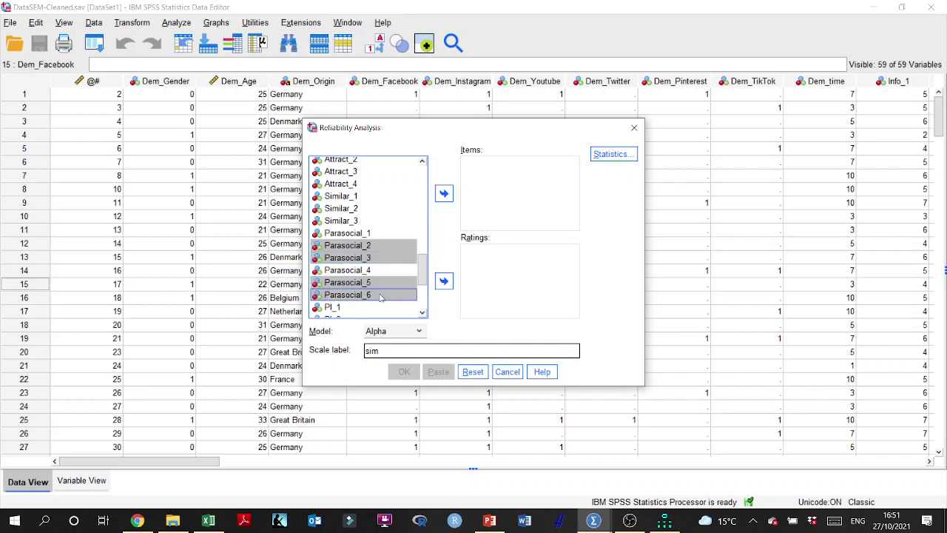
pyautogui.click(444, 193)
pyautogui.press('Tab')
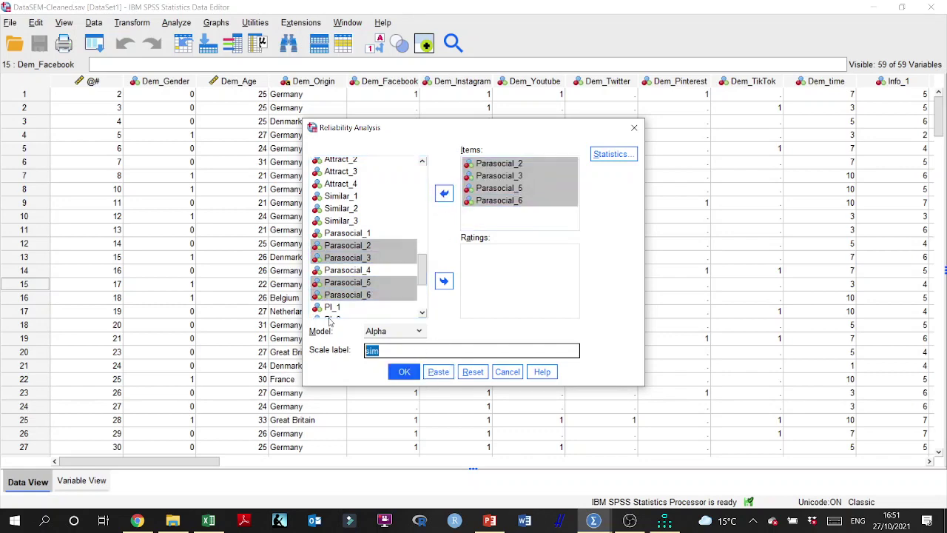
pyautogui.write('PS')
pyautogui.click(404, 370)
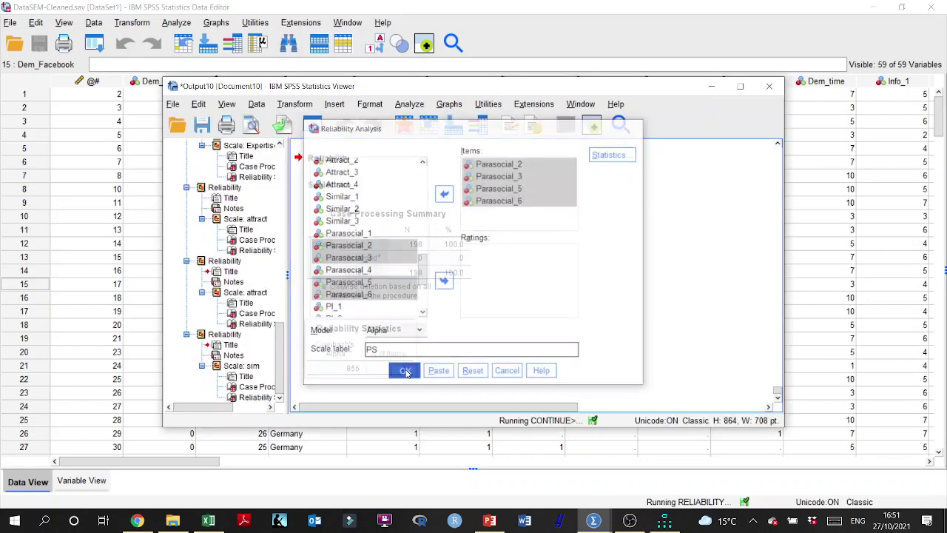
# Reopen the Reliability Analysis and remove Parasocial_2, Parasocial_3, Parasocial_5 and Parasocial_6 from the items.
pyautogui.click(176, 22)
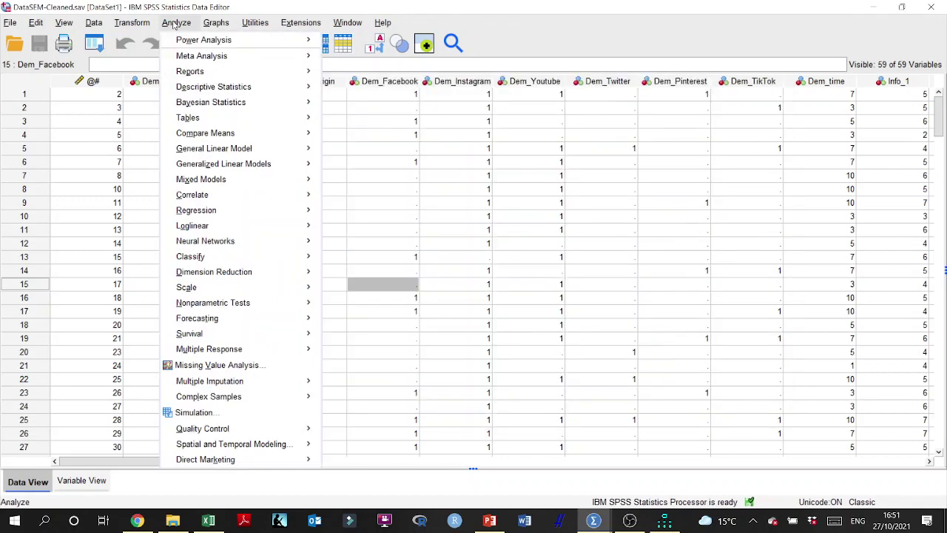
pyautogui.moveTo(255, 277)
pyautogui.moveTo(186, 287)
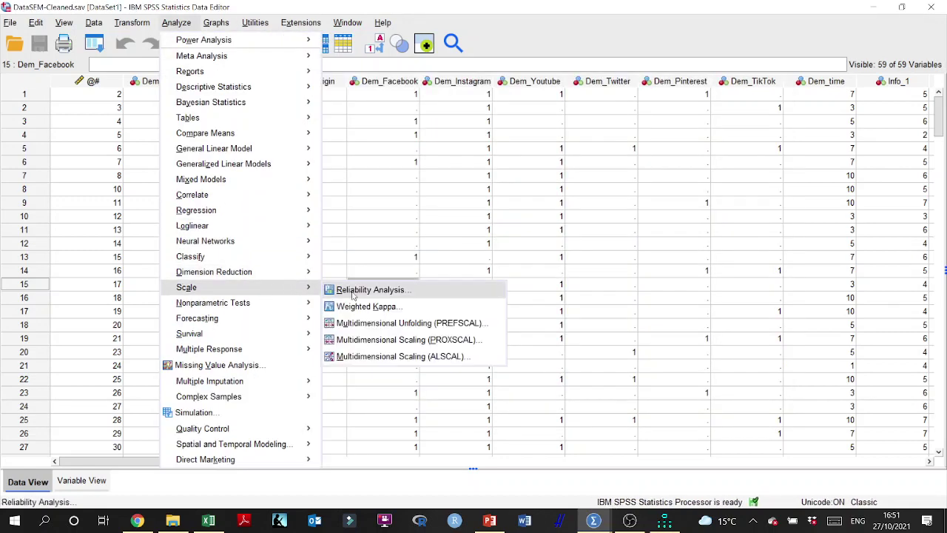
pyautogui.click(392, 288)
pyautogui.click(499, 164)
pyautogui.keyDown('shift'); pyautogui.click(487, 201); pyautogui.keyUp('shift')
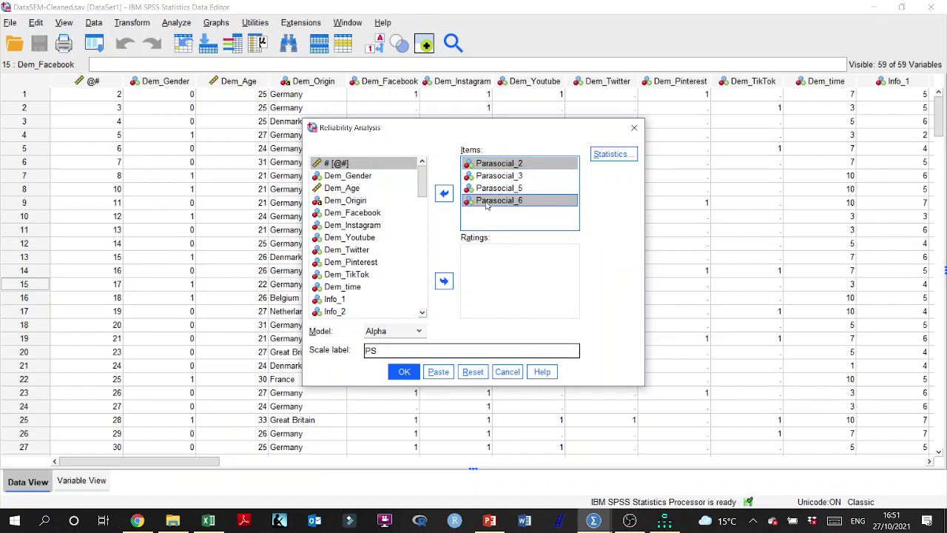
pyautogui.keyDown('shift'); pyautogui.click(496, 165); pyautogui.keyUp('shift')
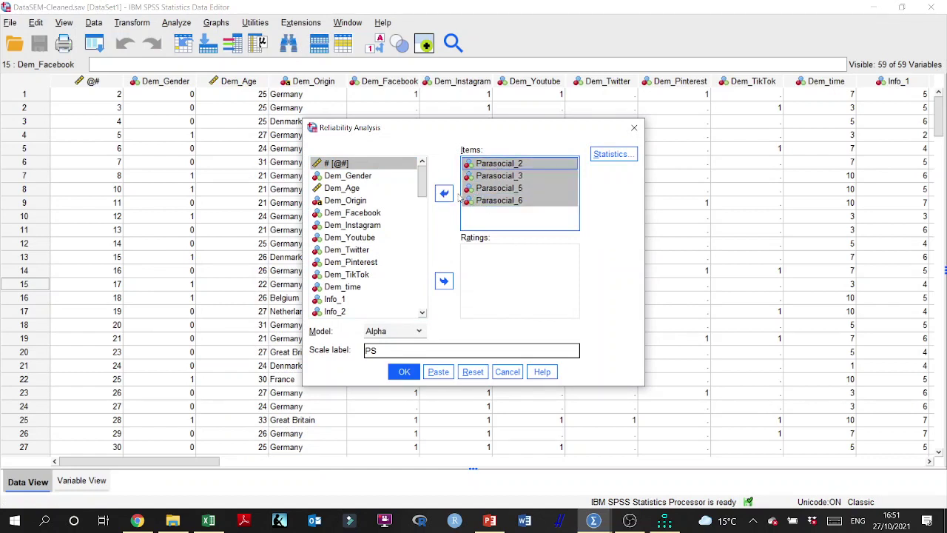
pyautogui.click(444, 193)
# Add PI_1 through PI_3 as items, label the scale PI, and run the reliability analysis.
pyautogui.moveTo(422, 245); pyautogui.dragTo(422, 278)
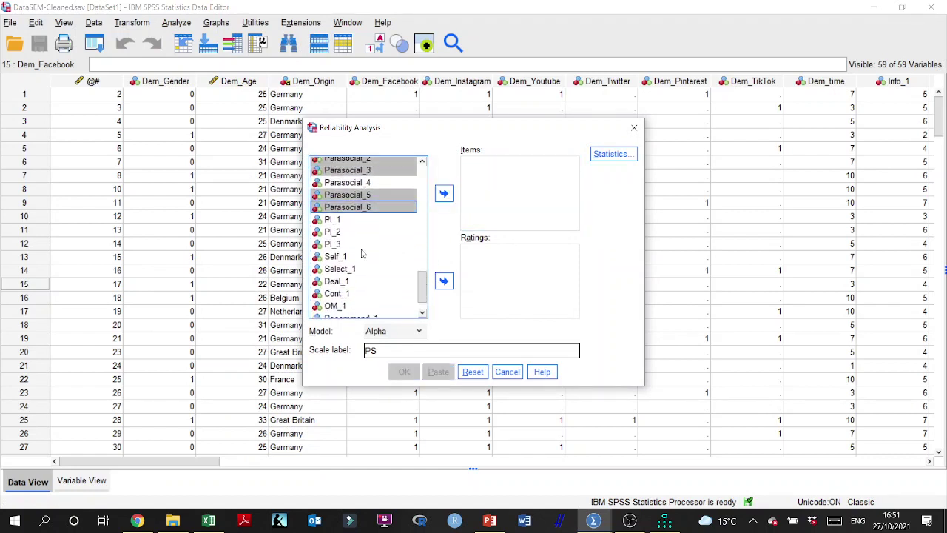
pyautogui.scroll(-1, 369, 252)
pyautogui.click(333, 191)
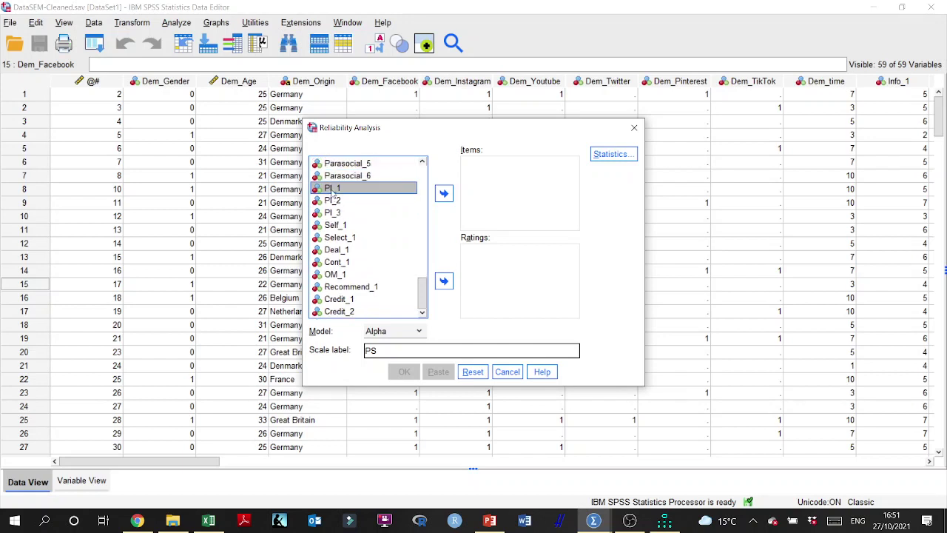
pyautogui.keyDown('shift'); pyautogui.click(337, 214); pyautogui.keyUp('shift')
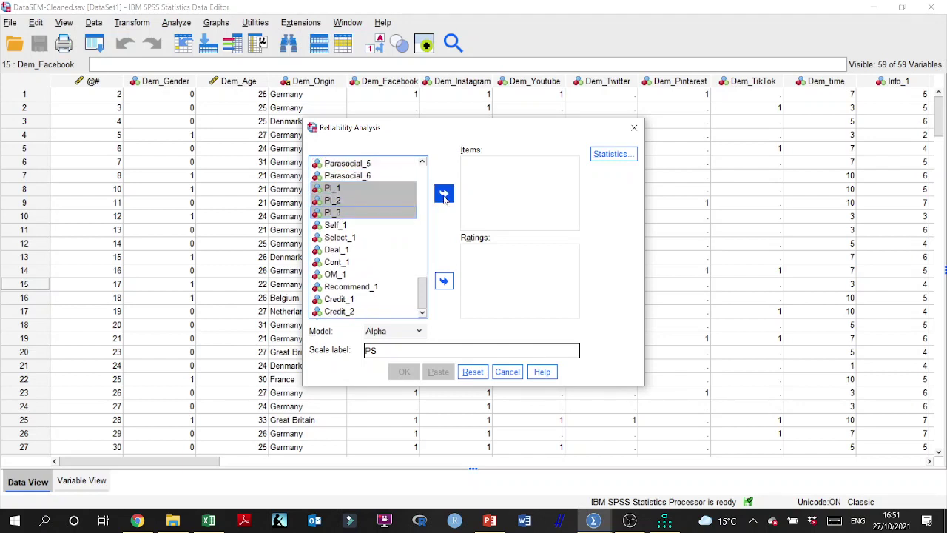
pyautogui.click(444, 195)
pyautogui.doubleClick(371, 350)
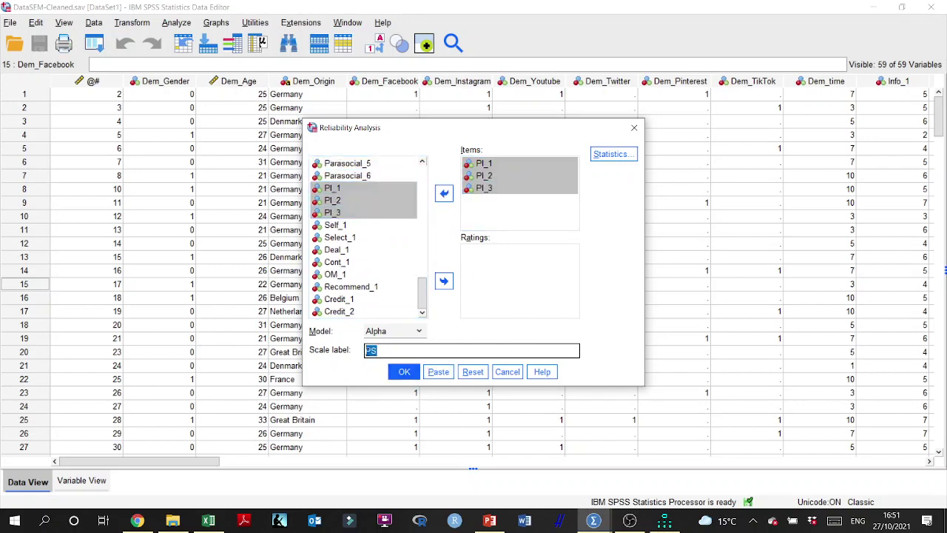
pyautogui.write('PI')
pyautogui.click(404, 371)
pyautogui.click(370, 363)
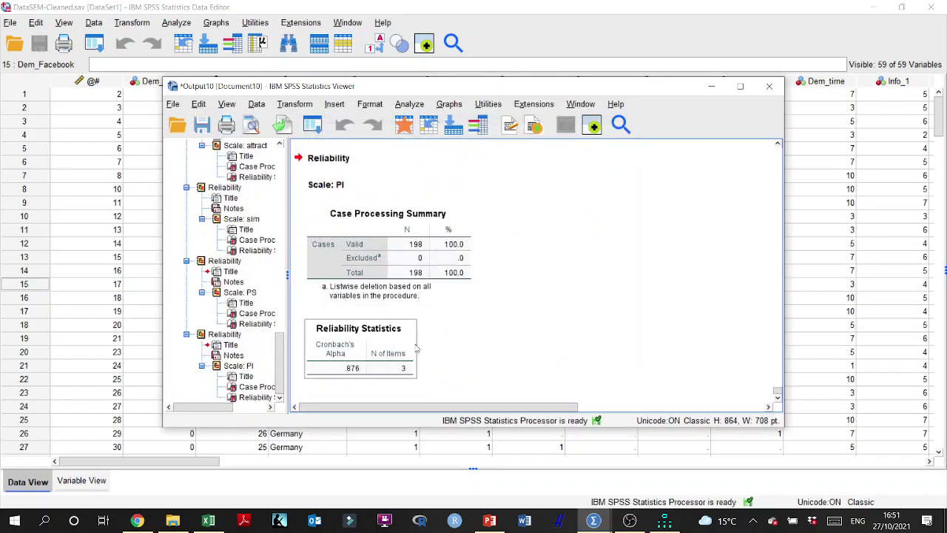
pyautogui.click(515, 316)
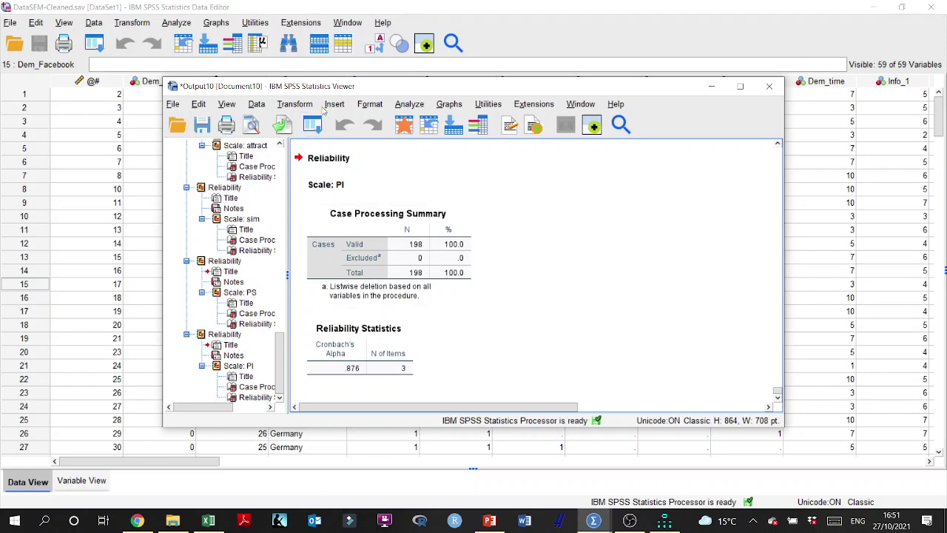
pyautogui.click(176, 23)
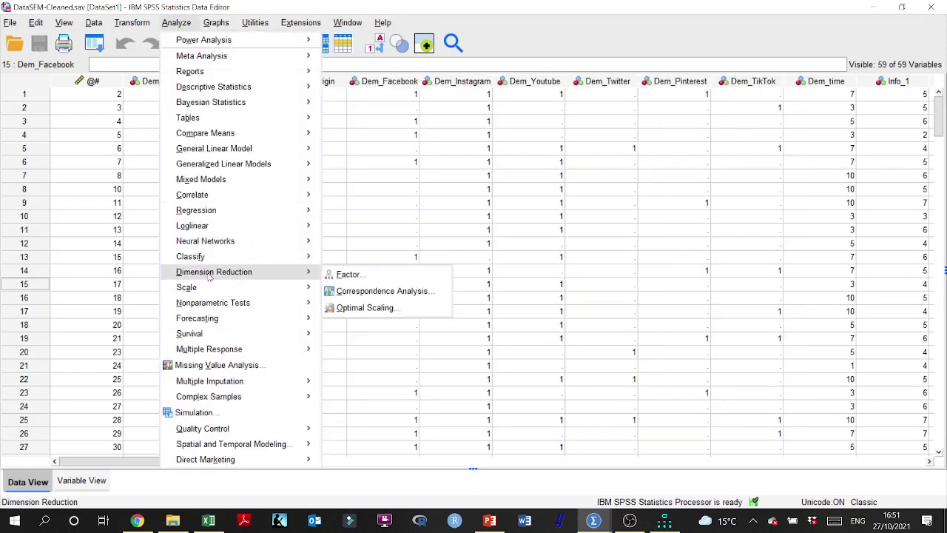
pyautogui.moveTo(229, 275)
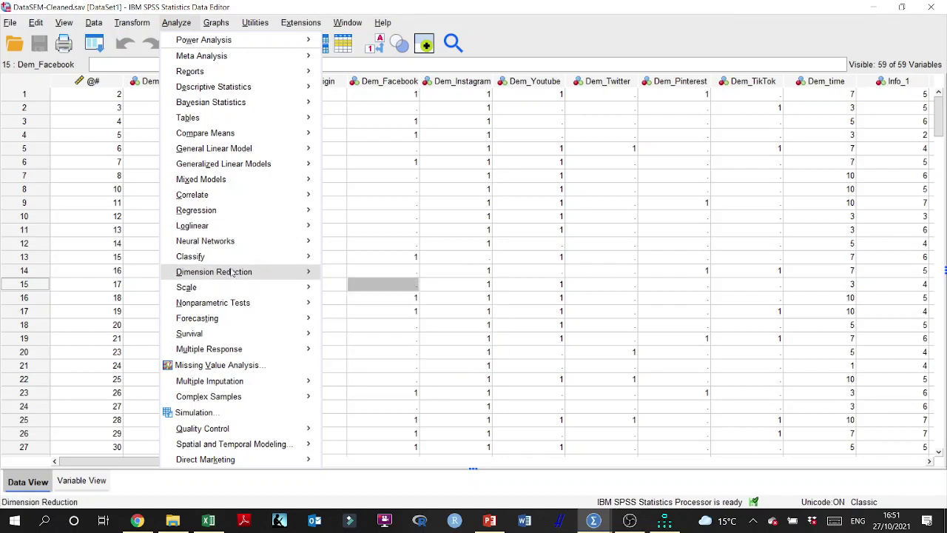
pyautogui.moveTo(251, 220)
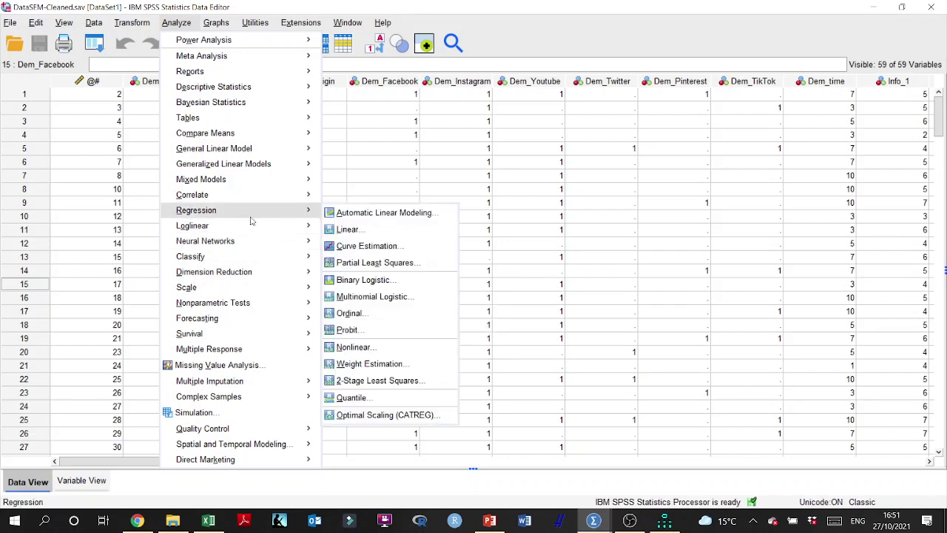
pyautogui.click(348, 230)
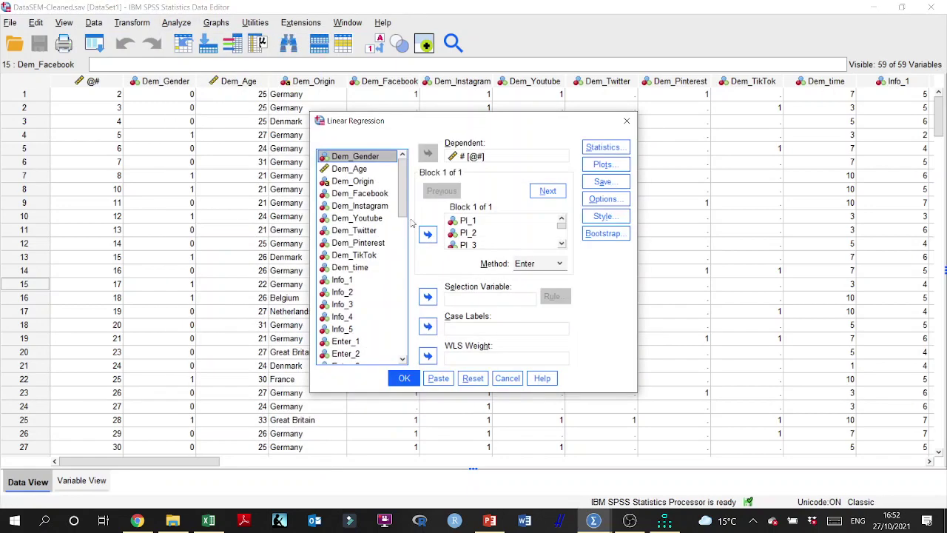
pyautogui.click(626, 121)
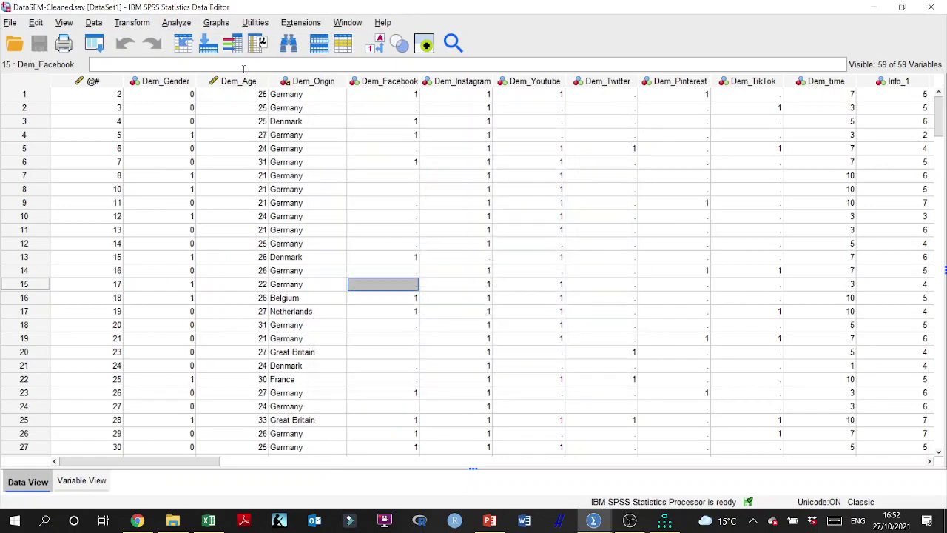
# Reopen the Reliability Analysis and request the descriptives for Scale and Scale if item deleted.
pyautogui.click(177, 21)
pyautogui.moveTo(226, 288)
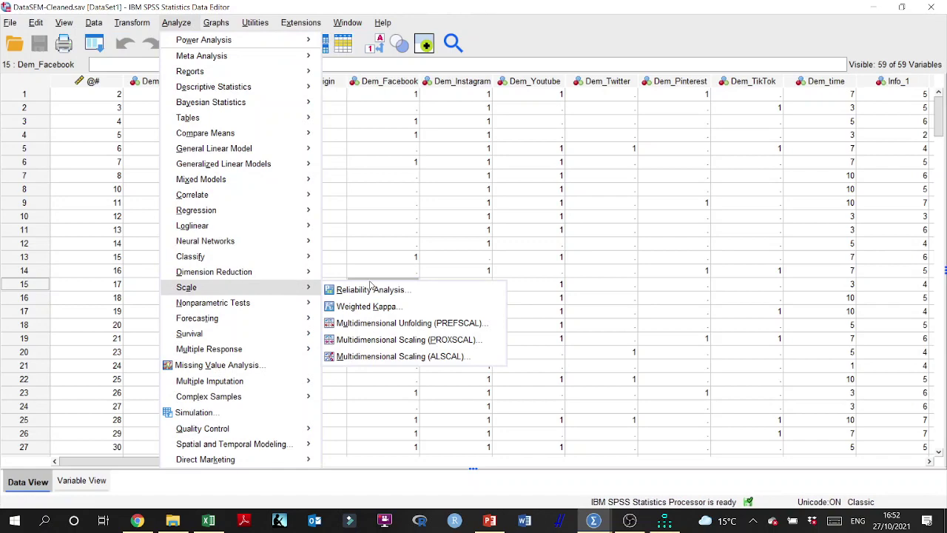
pyautogui.click(370, 288)
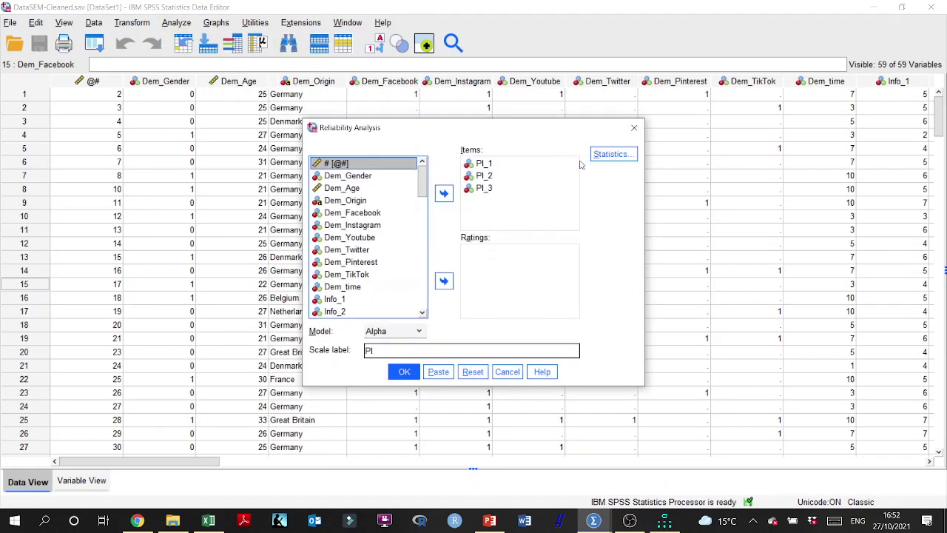
pyautogui.click(613, 154)
pyautogui.click(354, 128)
pyautogui.click(354, 113)
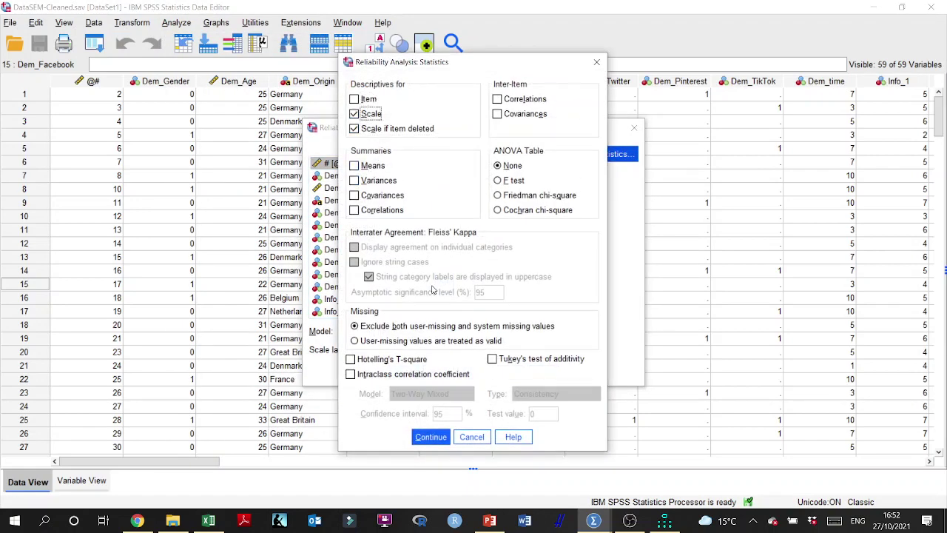
pyautogui.click(431, 437)
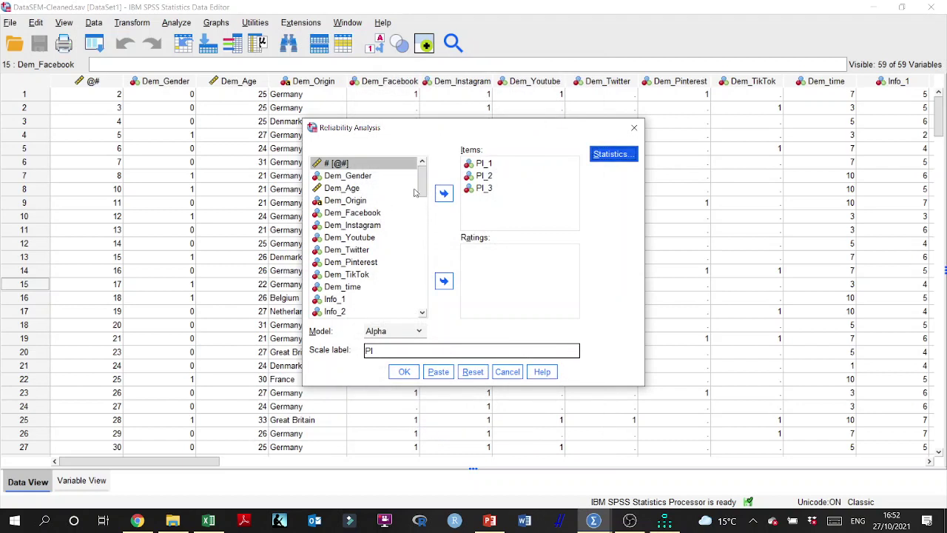
# Check the Info Value indicators in the Amos path diagram, and add Info_2 through Info_4 to the reliability items in SPSS Statistics.
pyautogui.scroll(-4, 418, 199)
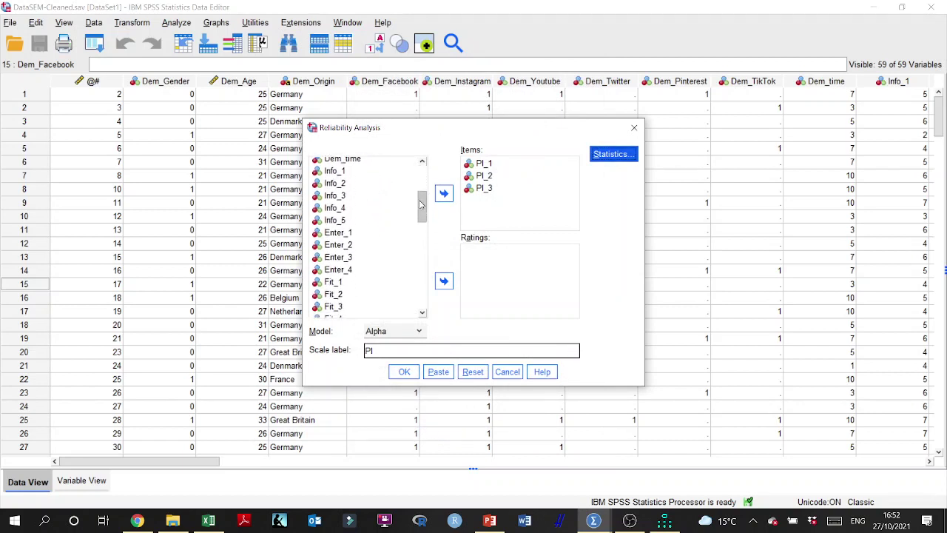
pyautogui.click(343, 185)
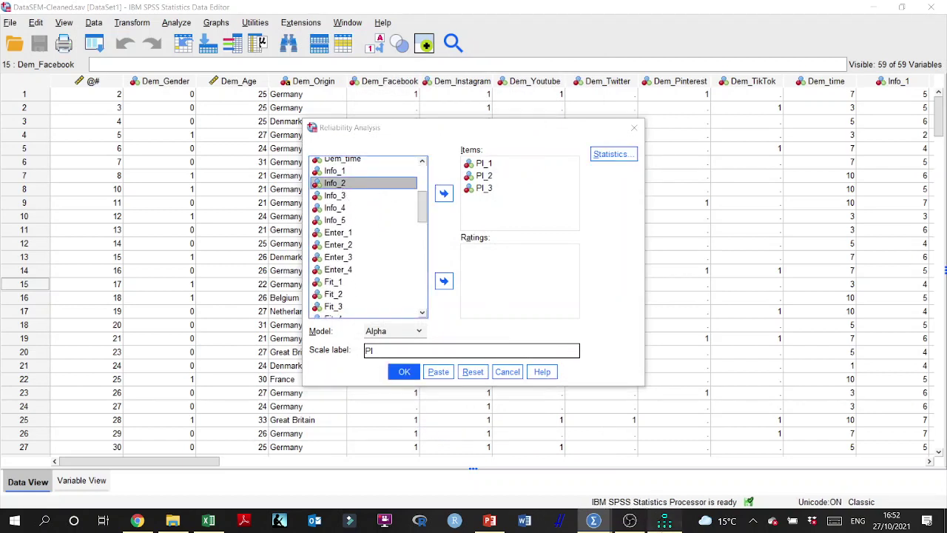
pyautogui.click(665, 520)
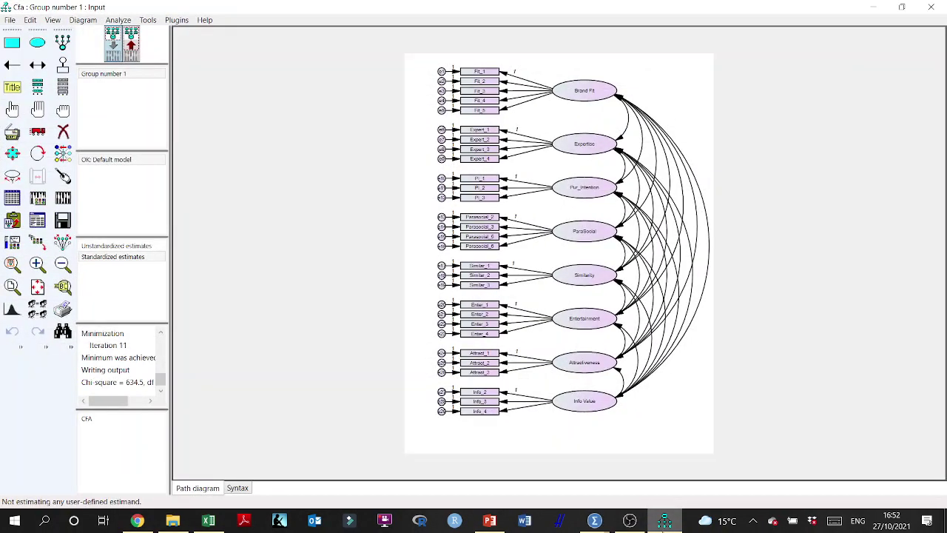
pyautogui.click(594, 521)
pyautogui.keyDown('ctrl'); pyautogui.click(335, 196); pyautogui.keyUp('ctrl')
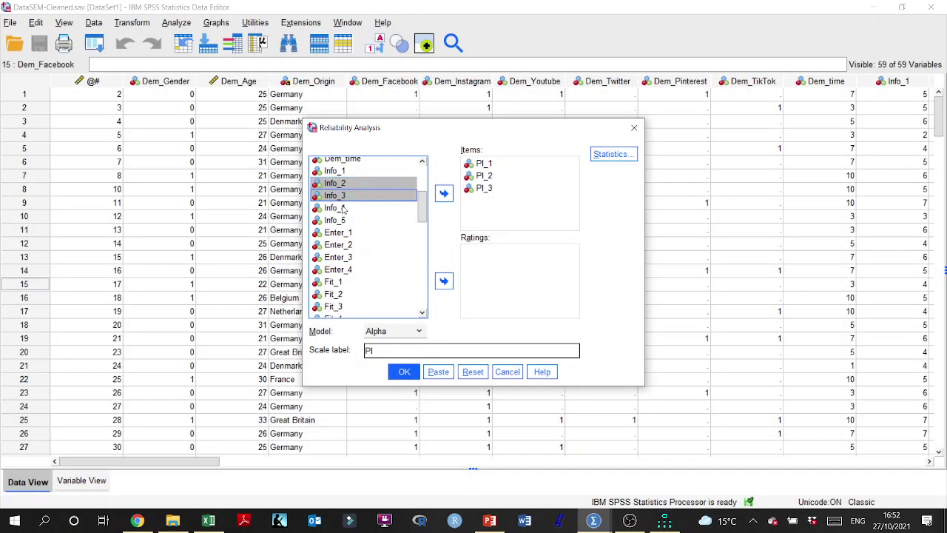
pyautogui.keyDown('ctrl'); pyautogui.click(334, 208); pyautogui.keyUp('ctrl')
pyautogui.click(444, 194)
# Add Enter_1 through Enter_4 and Fit_1 through Fit_5 to the reliability items.
pyautogui.click(358, 233)
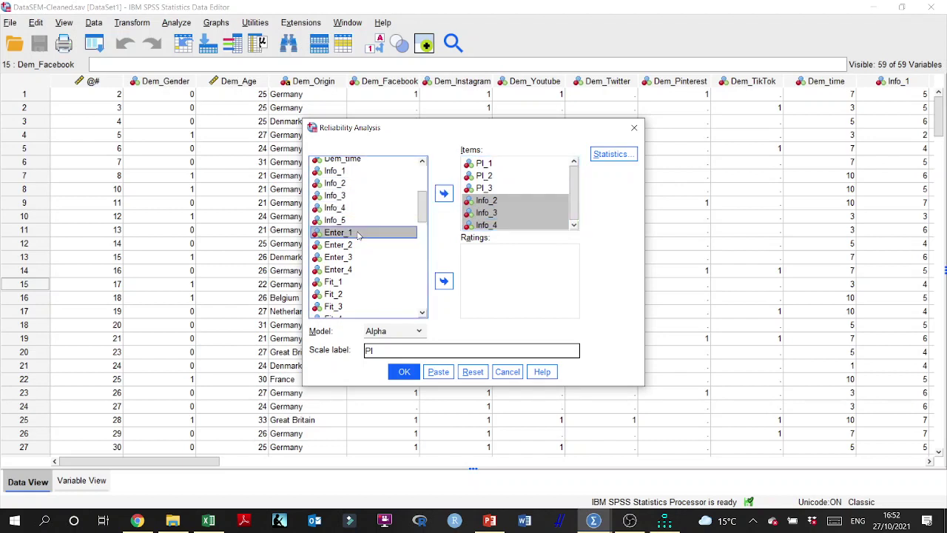
pyautogui.keyDown('shift'); pyautogui.click(353, 269); pyautogui.keyUp('shift')
pyautogui.click(444, 194)
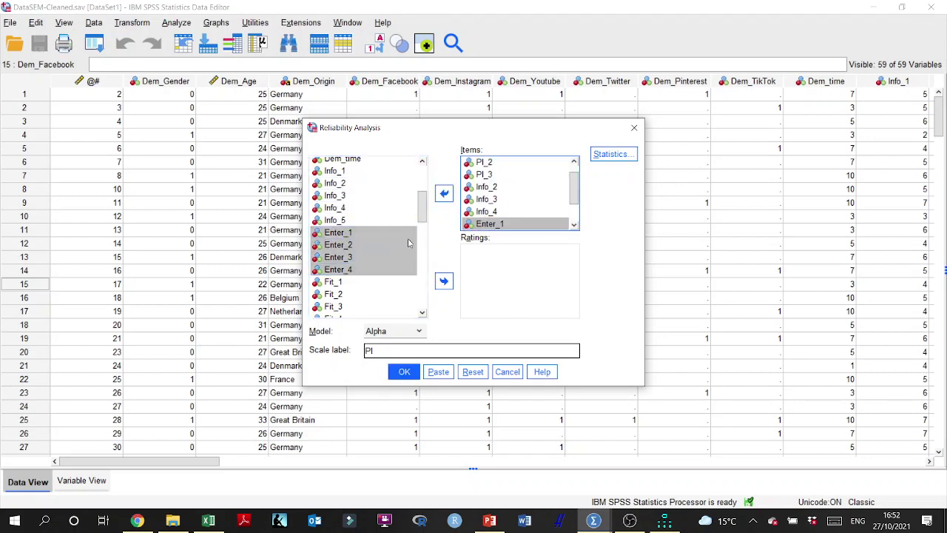
pyautogui.scroll(-1, 407, 244)
pyautogui.click(347, 251)
pyautogui.keyDown('shift'); pyautogui.click(343, 299); pyautogui.keyUp('shift')
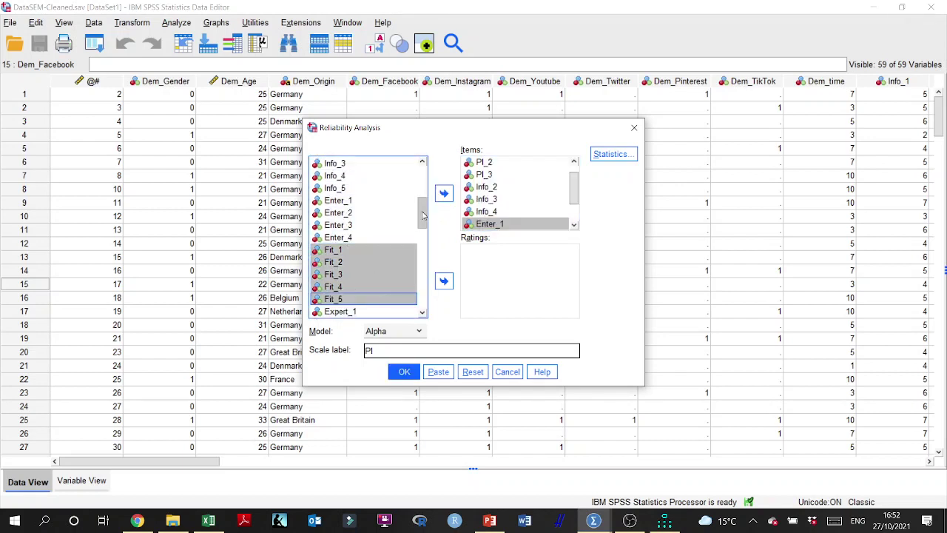
pyautogui.click(444, 194)
# Add Expert_1 through Expert_4 to the reliability items.
pyautogui.scroll(-2, 377, 255)
pyautogui.click(350, 239)
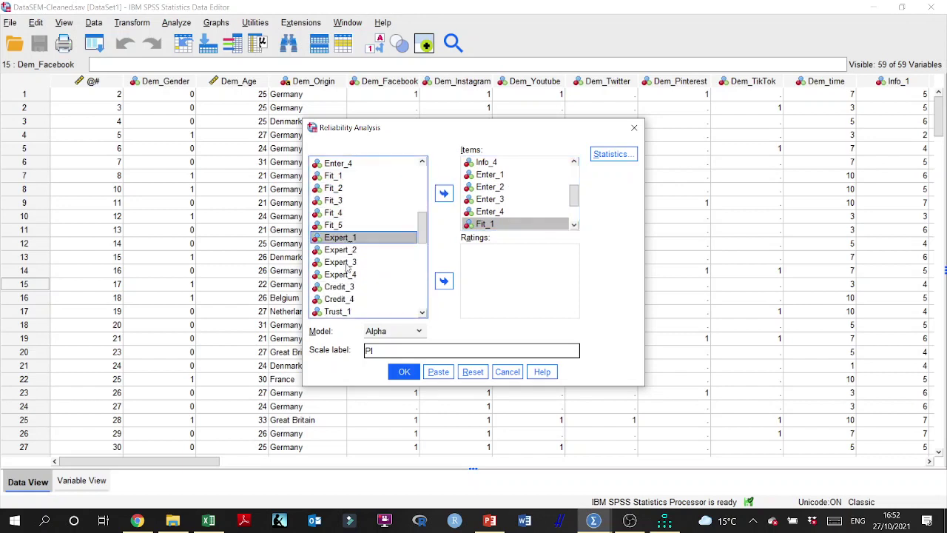
pyautogui.keyDown('shift'); pyautogui.click(346, 275); pyautogui.keyUp('shift')
pyautogui.click(445, 194)
# Add Trust_1 through Trust_4 to the reliability items.
pyautogui.scroll(-2, 390, 237)
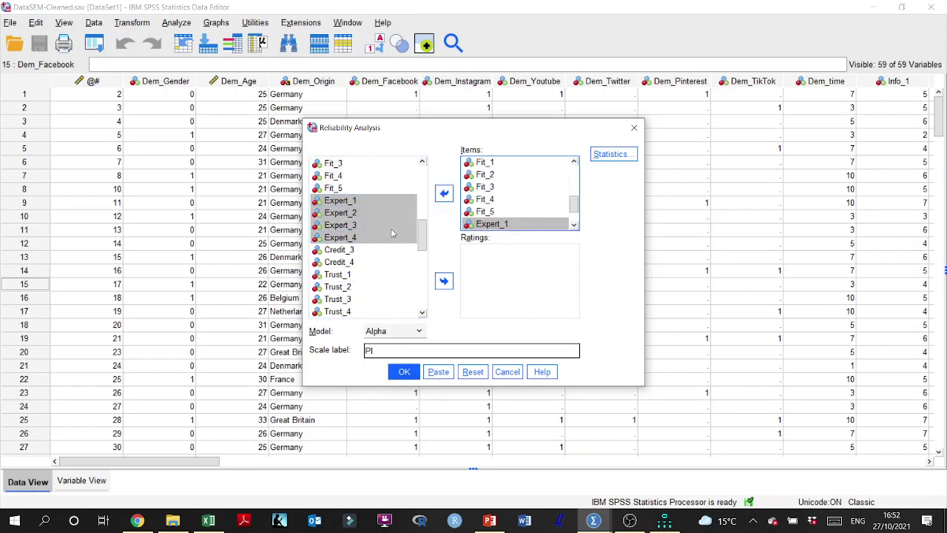
pyautogui.click(344, 239)
pyautogui.keyDown('shift'); pyautogui.click(346, 273); pyautogui.keyUp('shift')
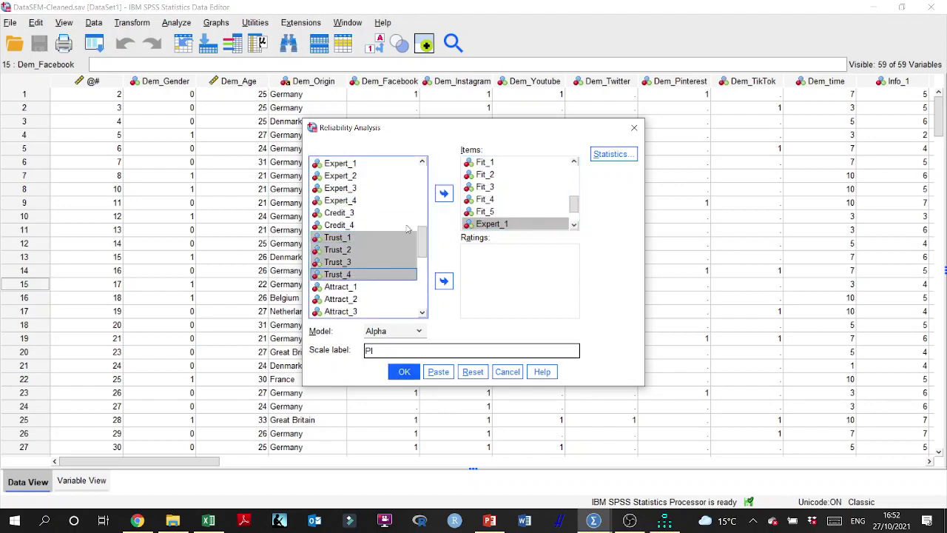
pyautogui.click(442, 195)
# Add Attract_1 through Attract_4 to the reliability items, and take Attract_4 back out of the list.
pyautogui.scroll(-2, 377, 245)
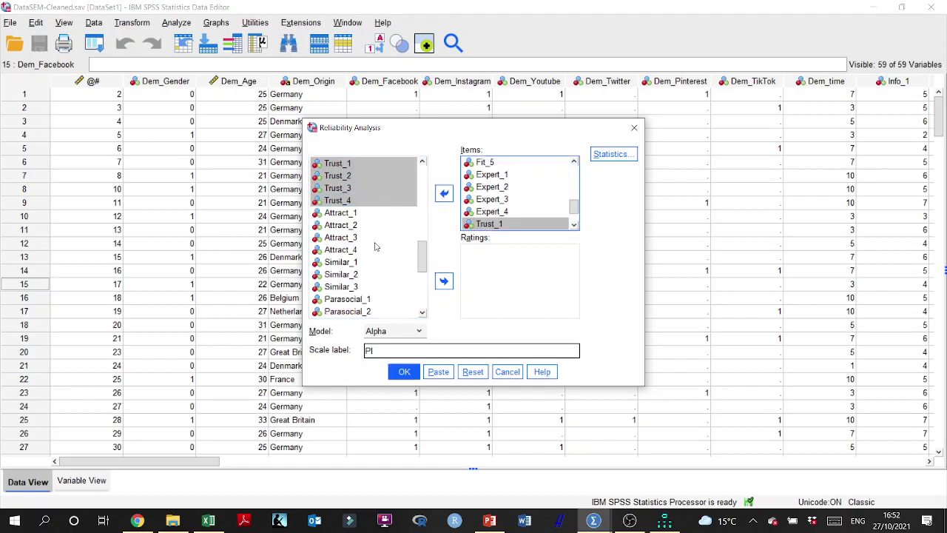
pyautogui.click(341, 215)
pyautogui.keyDown('shift'); pyautogui.click(342, 249); pyautogui.keyUp('shift')
pyautogui.click(444, 193)
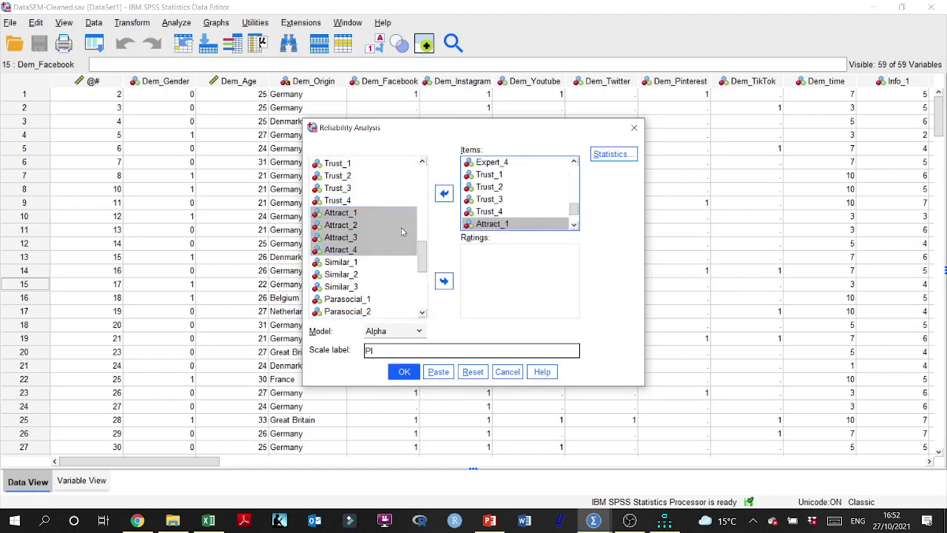
pyautogui.scroll(-2, 373, 231)
pyautogui.scroll(-1, 509, 222)
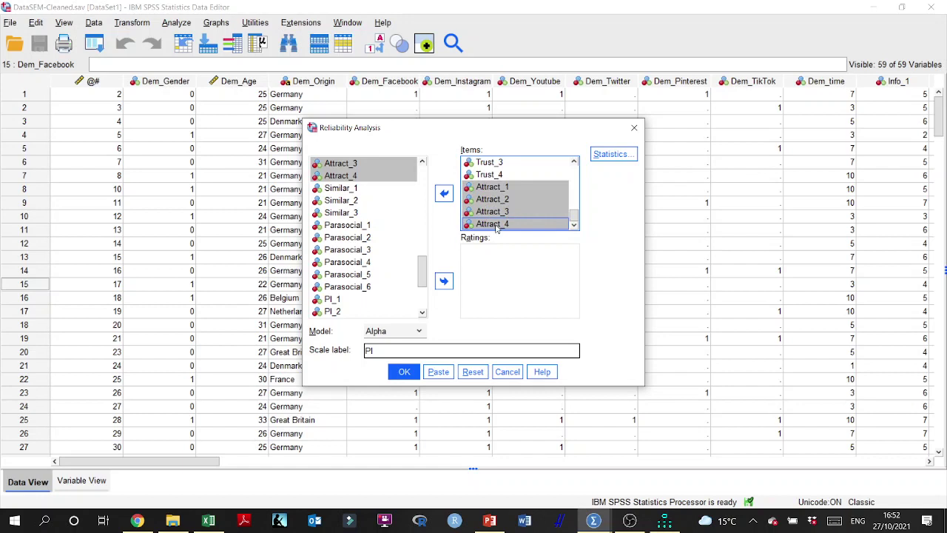
pyautogui.click(496, 225)
pyautogui.click(444, 194)
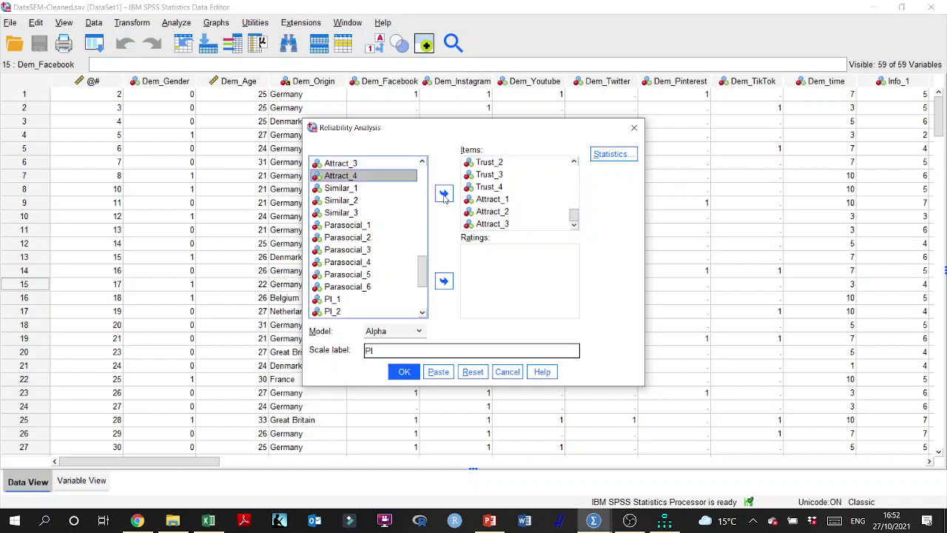
# Add Similar_1 through Similar_3 and Parasocial_2, Parasocial_3, Parasocial_5 and Parasocial_6 to the reliability items.
pyautogui.click(353, 190)
pyautogui.keyDown('shift'); pyautogui.click(349, 213); pyautogui.keyUp('shift')
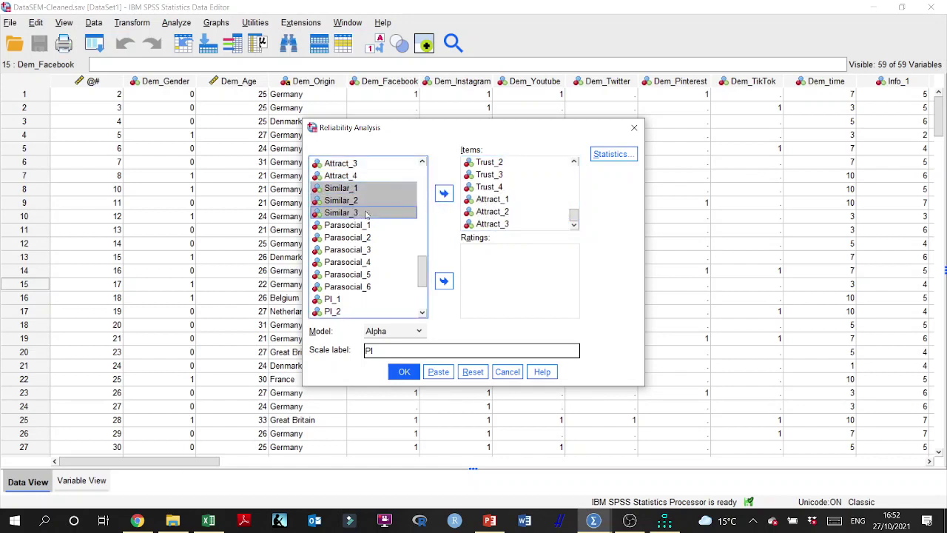
pyautogui.click(444, 194)
pyautogui.click(364, 237)
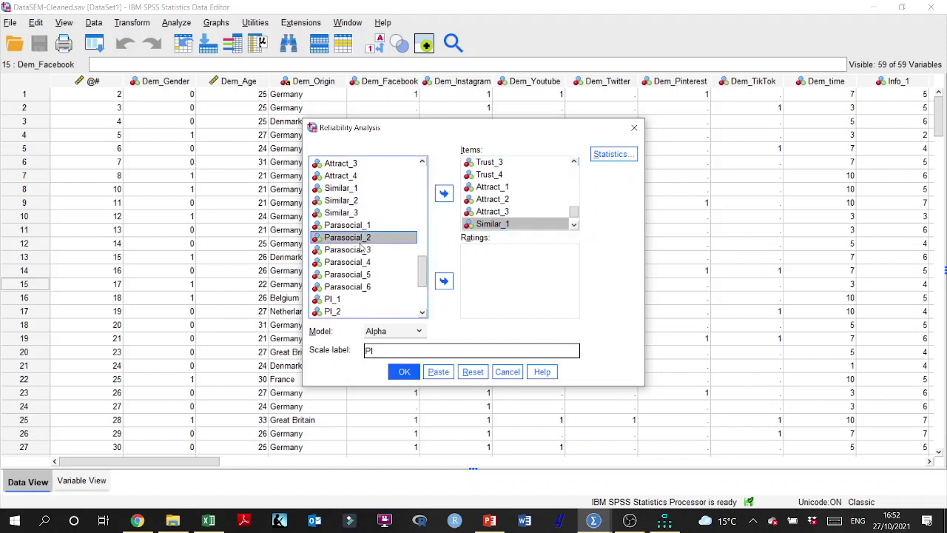
pyautogui.keyDown('shift'); pyautogui.click(364, 253); pyautogui.keyUp('shift')
pyautogui.keyDown('ctrl'); pyautogui.click(364, 275); pyautogui.keyUp('ctrl')
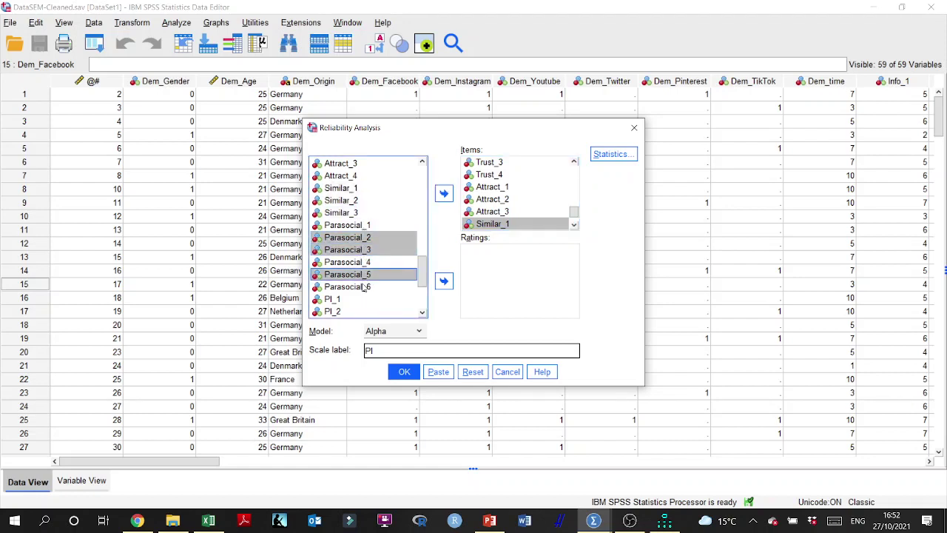
pyautogui.keyDown('ctrl'); pyautogui.click(365, 287); pyautogui.keyUp('ctrl')
pyautogui.click(444, 194)
# Add PI_1 through PI_3 to the reliability items and run the reliability analysis.
pyautogui.scroll(-2, 392, 259)
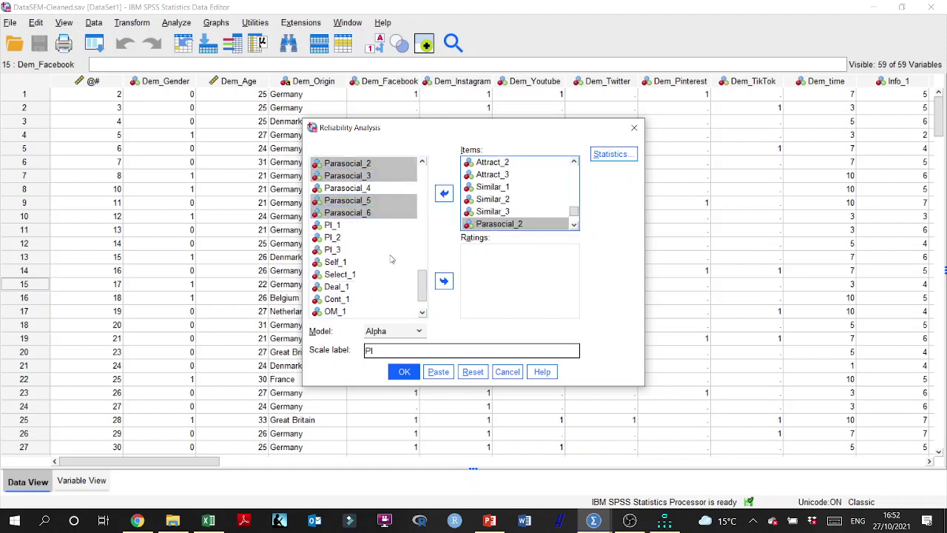
pyautogui.click(337, 227)
pyautogui.keyDown('shift'); pyautogui.click(341, 252); pyautogui.keyUp('shift')
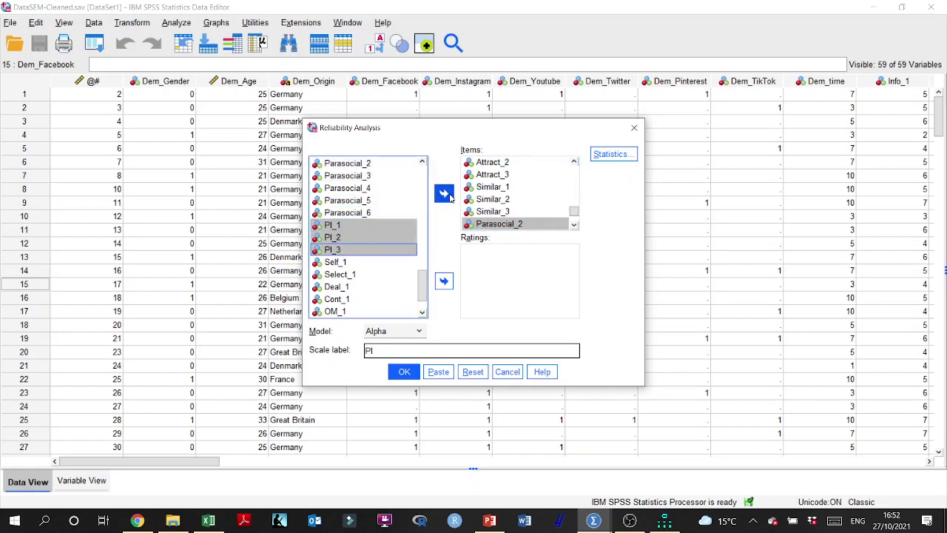
pyautogui.click(444, 194)
pyautogui.click(407, 371)
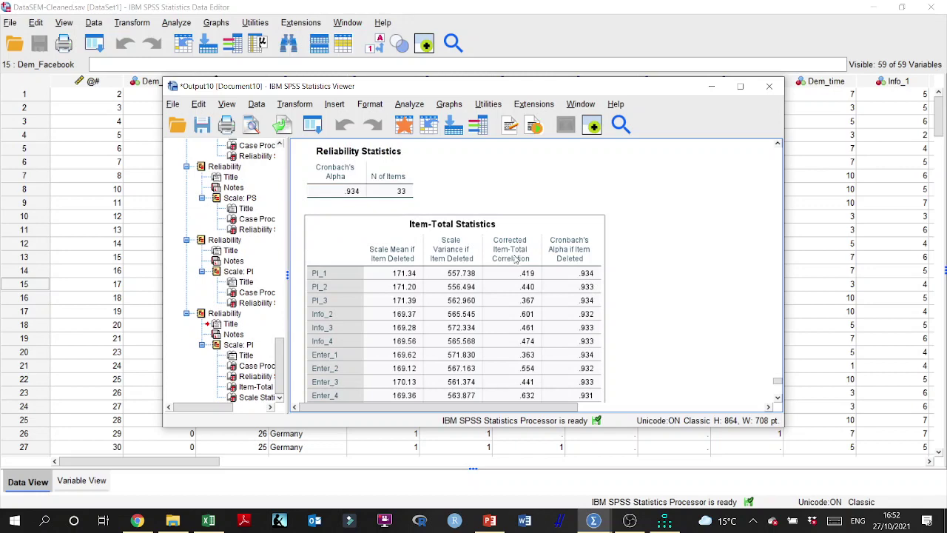
# Maximize the output viewer and examine the corrected item-total correlations in the Item-Total Statistics table.
pyautogui.click(740, 86)
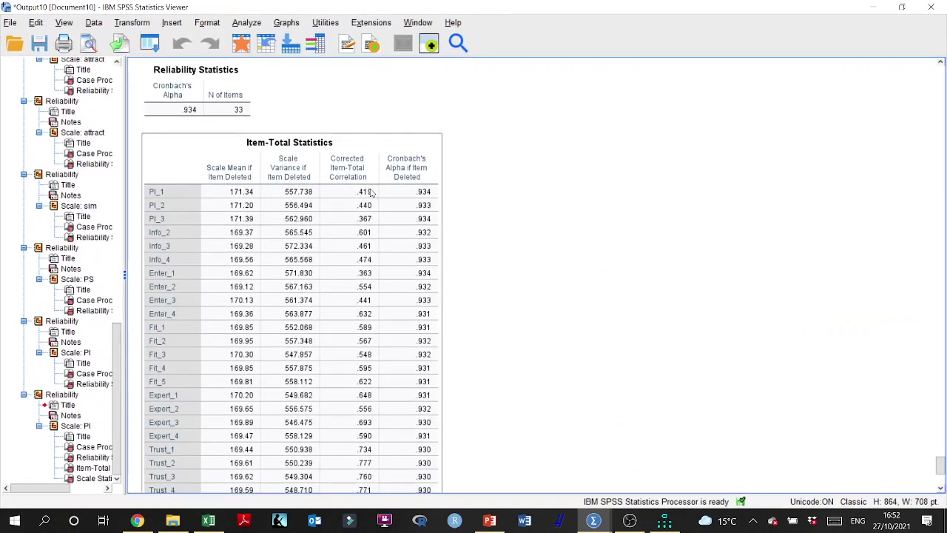
pyautogui.scroll(-1, 375, 194)
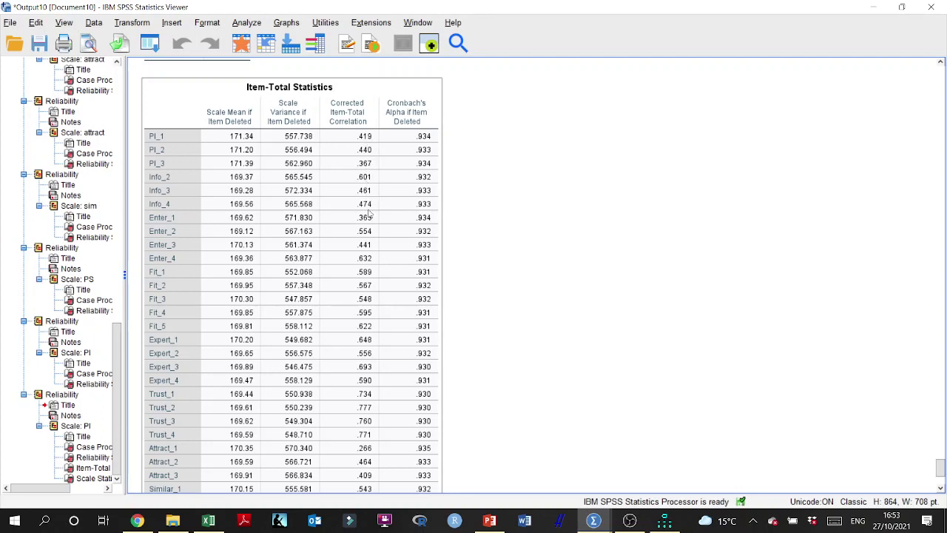
# Examine the corrected item-total correlations and Cronbach's alpha if item deleted for all items in the Item-Total Statistics table.
pyautogui.scroll(-1, 370, 237)
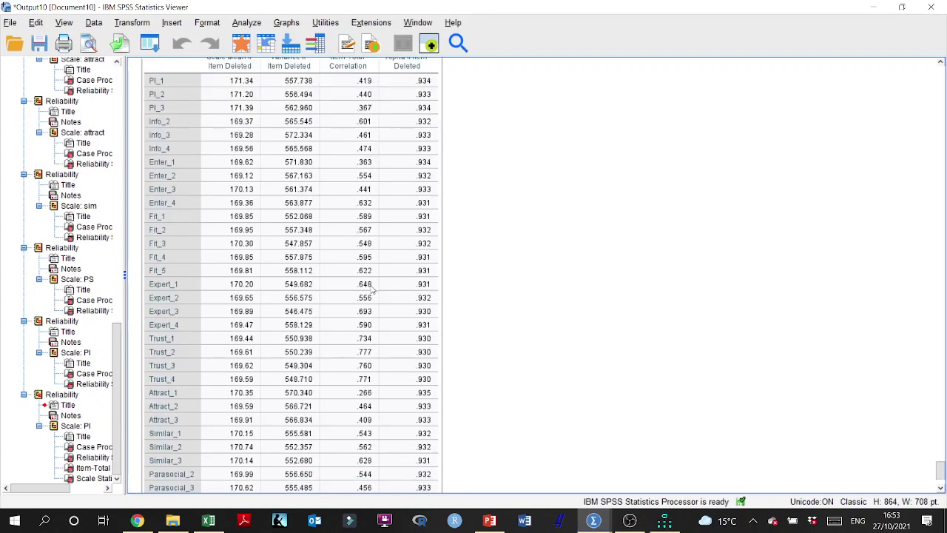
pyautogui.scroll(-1, 372, 290)
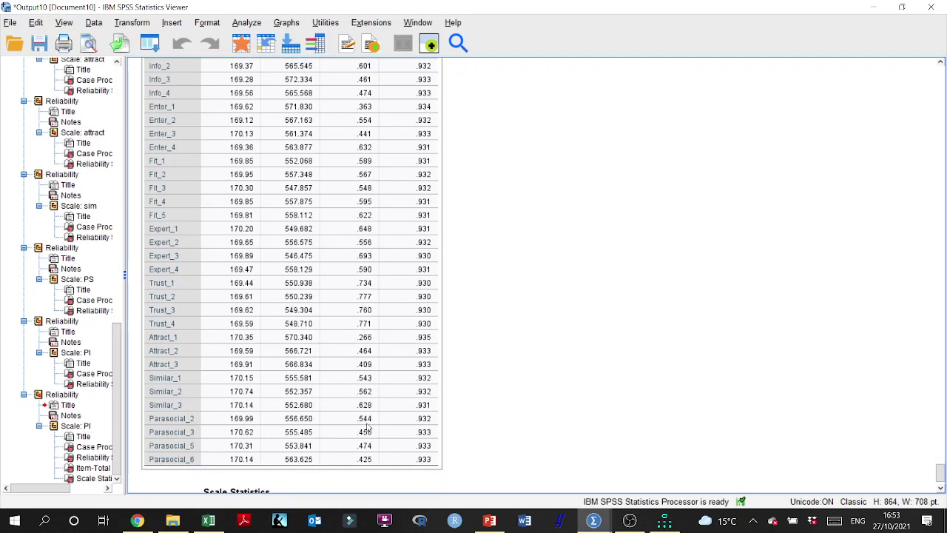
pyautogui.scroll(2, 375, 277)
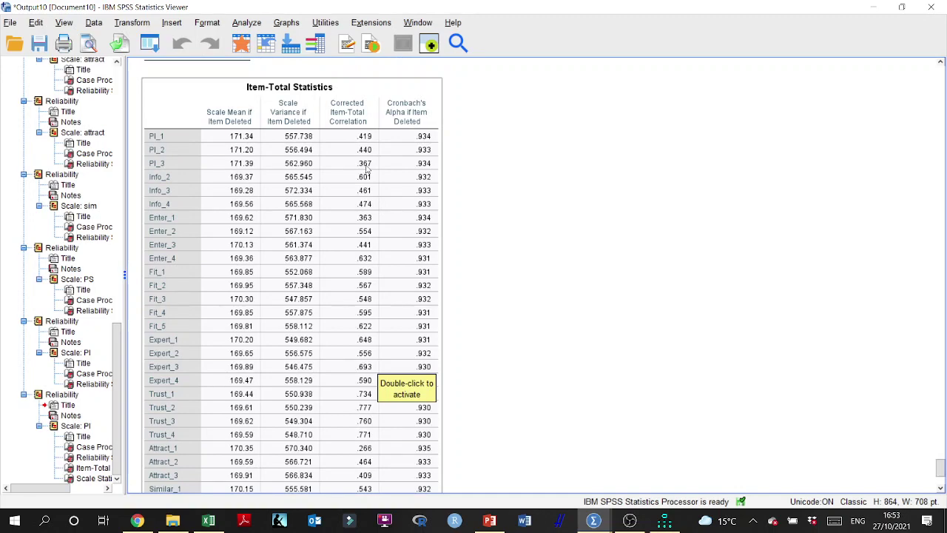
pyautogui.scroll(-1, 368, 213)
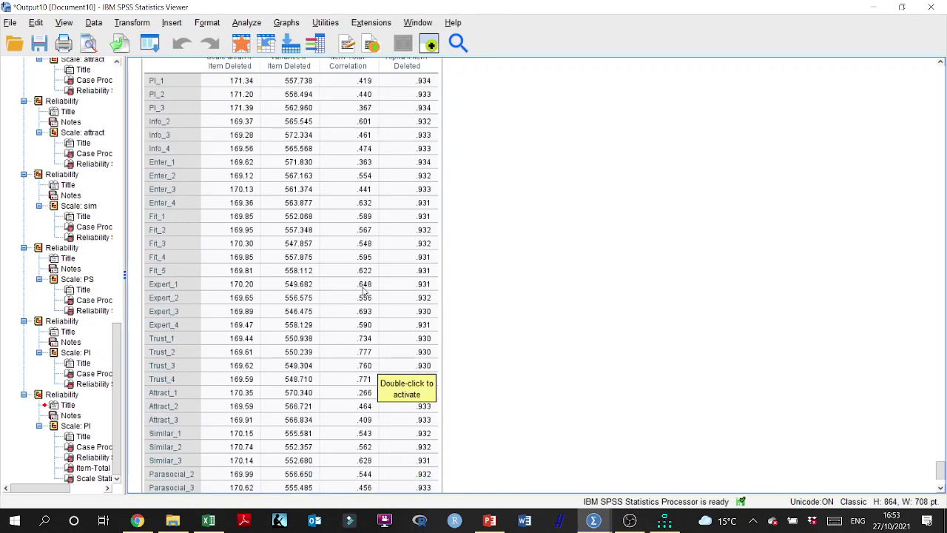
pyautogui.scroll(-1, 364, 290)
pyautogui.scroll(-1, 364, 337)
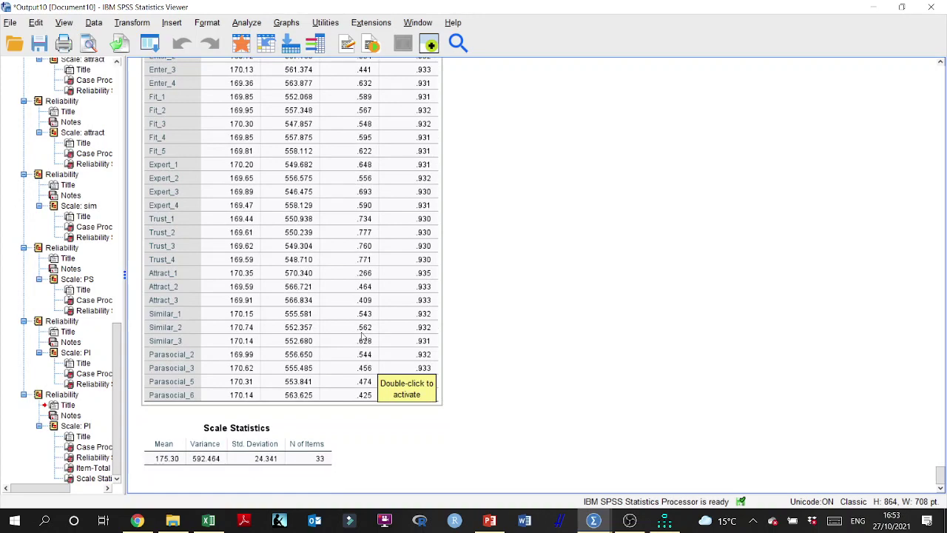
pyautogui.scroll(4, 363, 336)
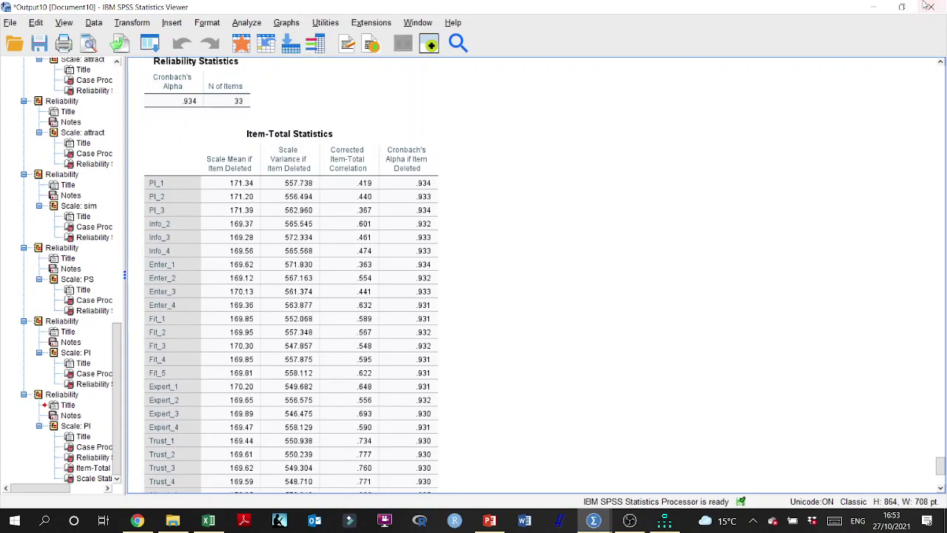
# Return to the data set and open a linear regression, keeping Estimates, Model fit and Collinearity diagnostics enabled in its statistics options.
pyautogui.click(873, 7)
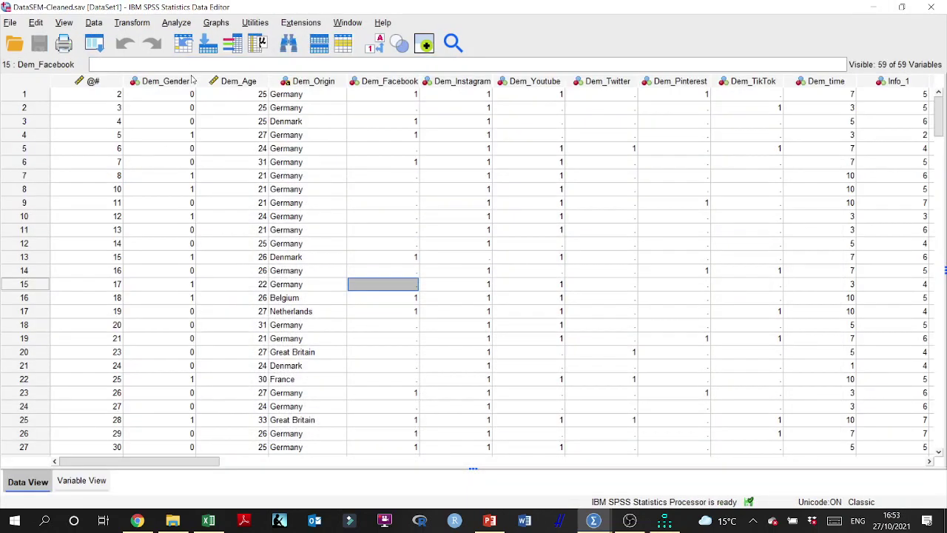
pyautogui.click(176, 22)
pyautogui.moveTo(239, 226)
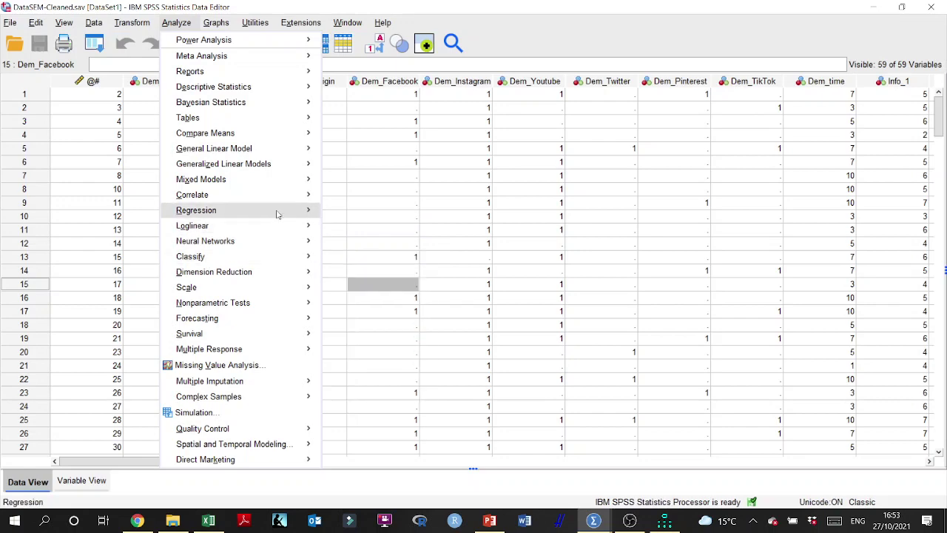
pyautogui.moveTo(277, 214)
pyautogui.click(348, 228)
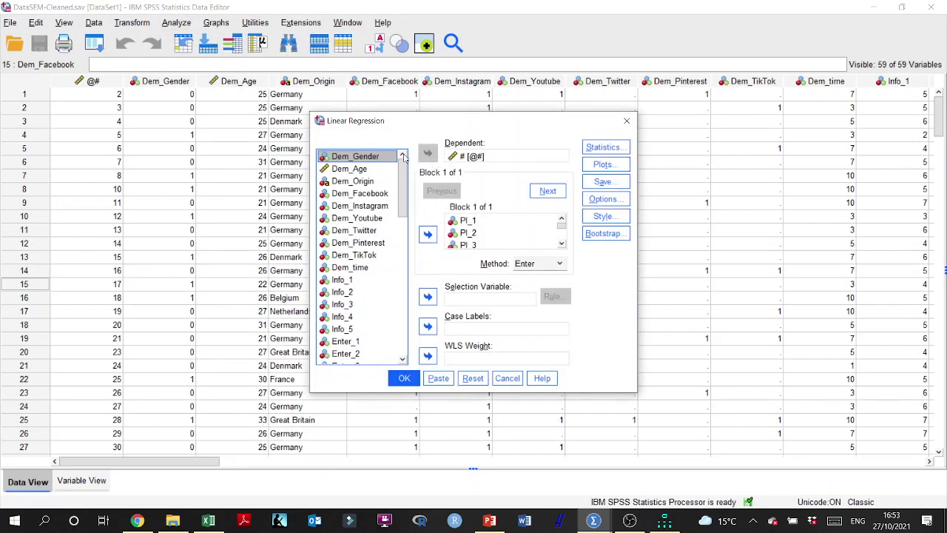
pyautogui.click(605, 147)
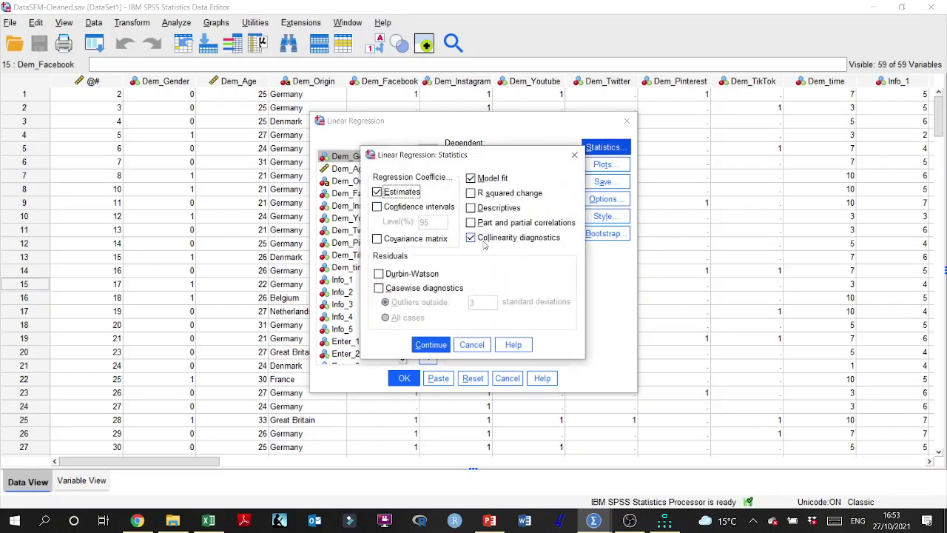
pyautogui.click(430, 345)
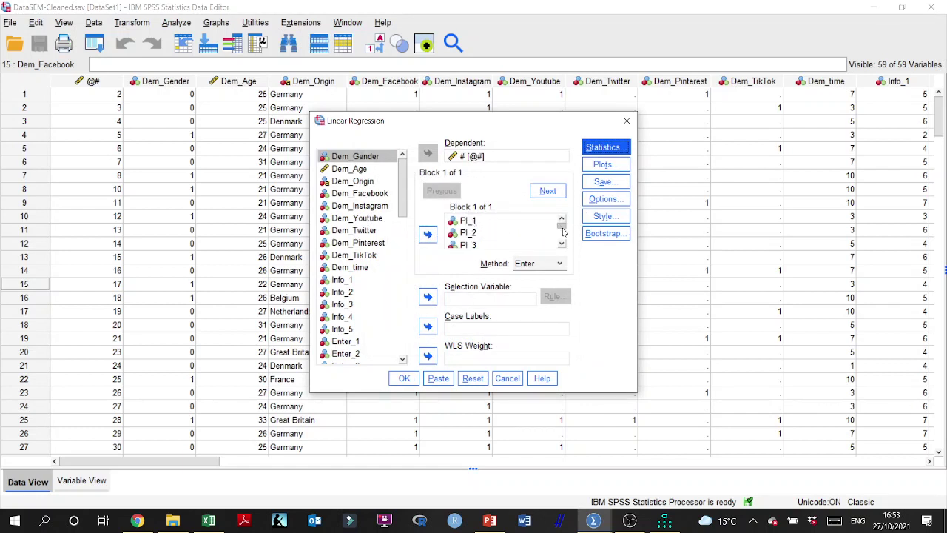
# Review the Block 1 predictors from PI_1 to Parasocial_6 and run the linear regression with # as the dependent variable.
pyautogui.scroll(-5, 560, 230)
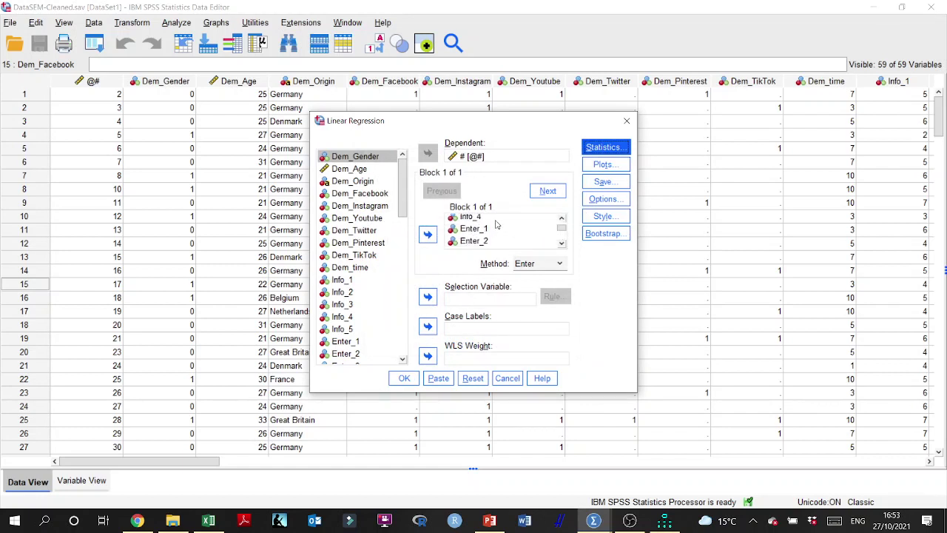
pyautogui.scroll(4, 560, 222)
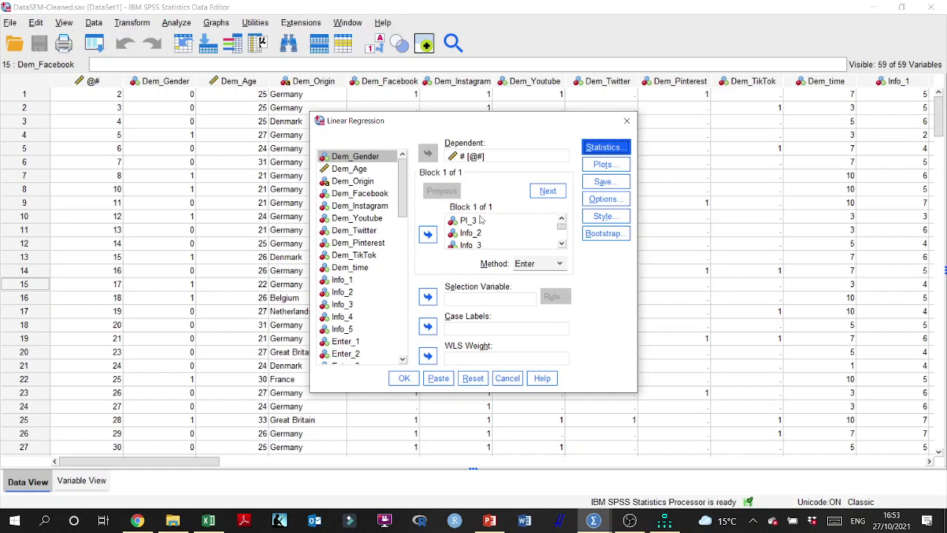
pyautogui.scroll(-6, 562, 248)
pyautogui.scroll(-3, 564, 249)
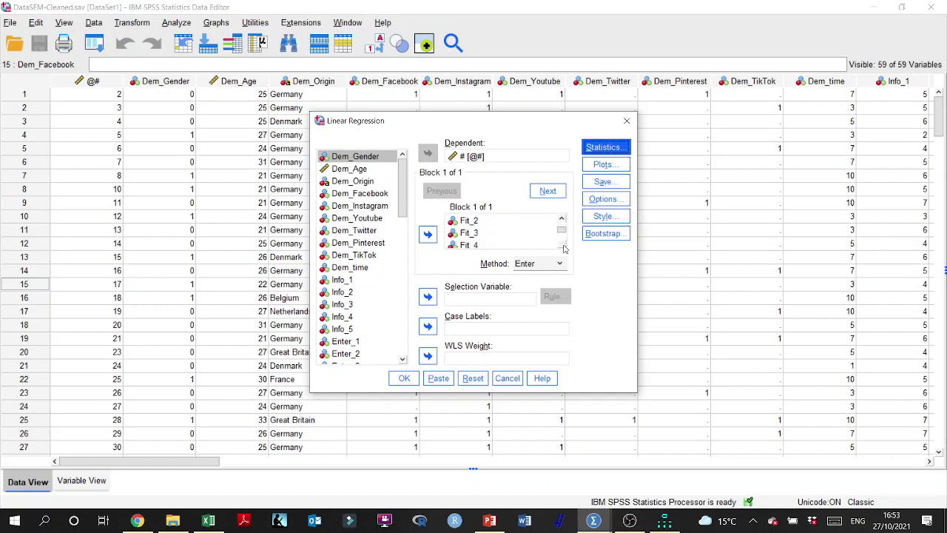
pyautogui.scroll(-5, 564, 248)
pyautogui.scroll(-7, 564, 249)
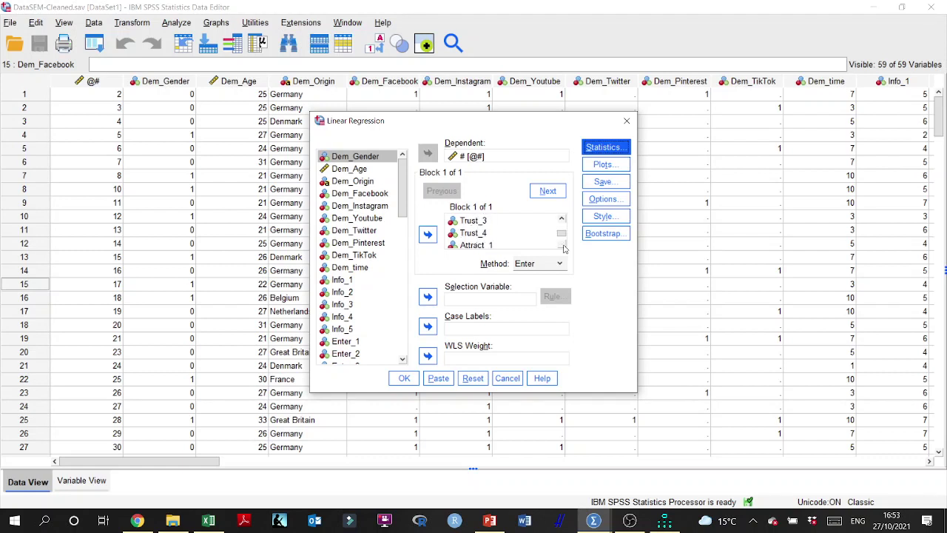
pyautogui.scroll(-6, 564, 249)
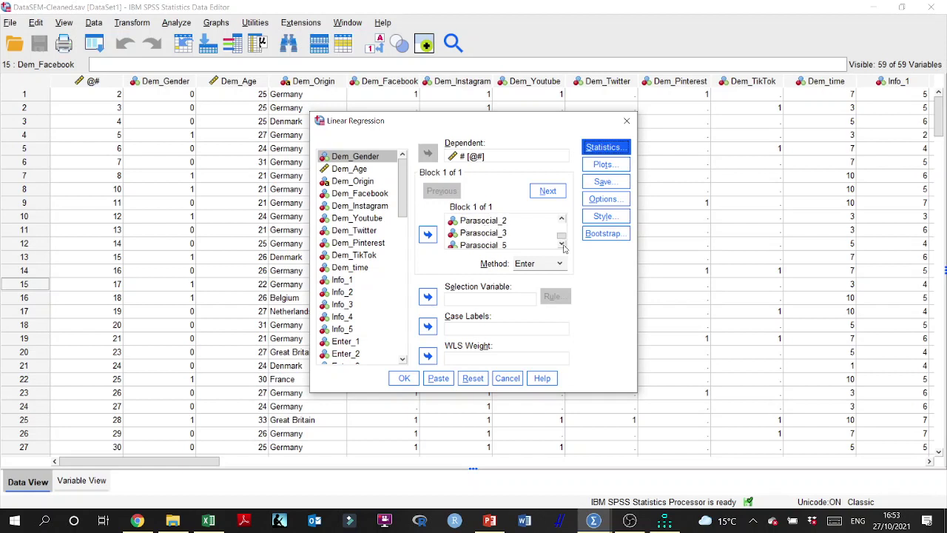
pyautogui.scroll(-1, 564, 249)
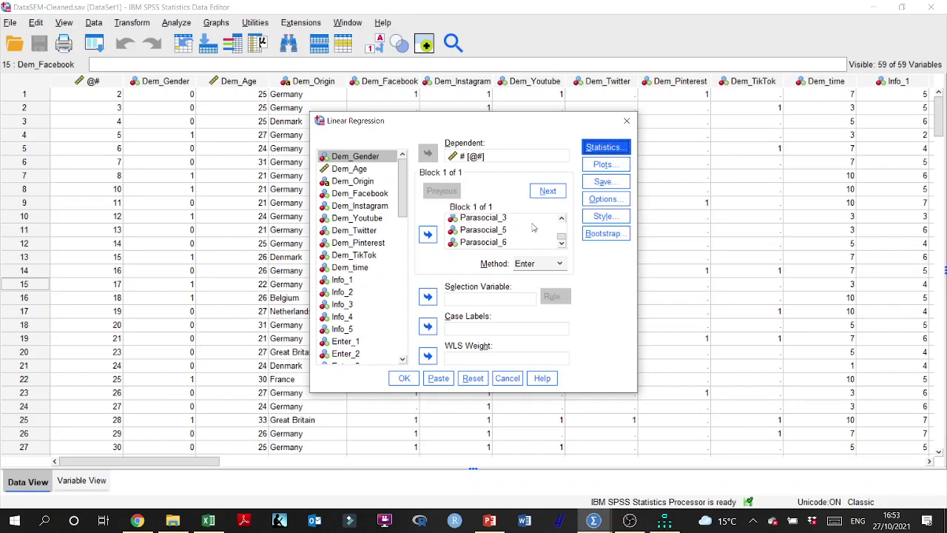
pyautogui.moveTo(562, 240)
pyautogui.mouseDown()
pyautogui.moveTo(562, 228)
pyautogui.moveTo(564, 247)
pyautogui.mouseUp()
pyautogui.click(404, 378)
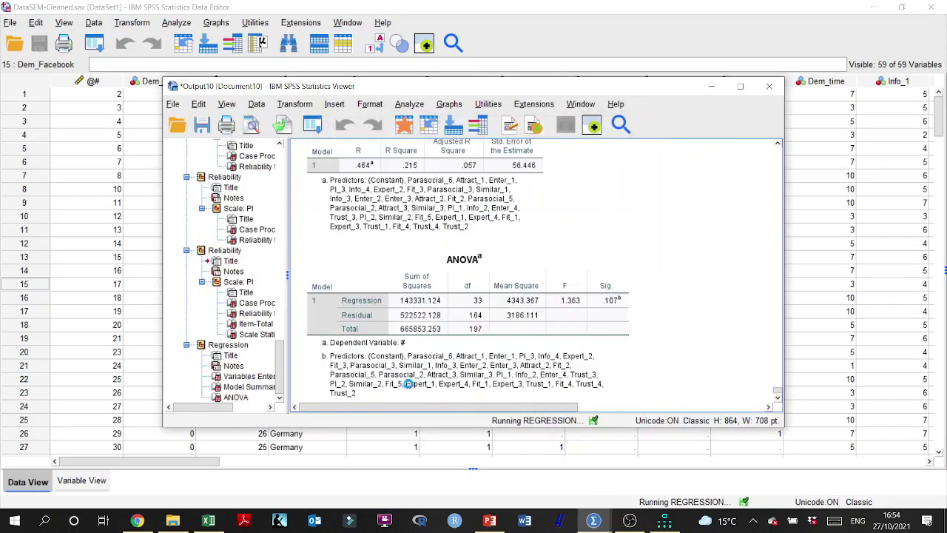
# Maximize the output window and examine the tolerance and VIF columns of the regression Coefficients table.
pyautogui.scroll(-10, 507, 322)
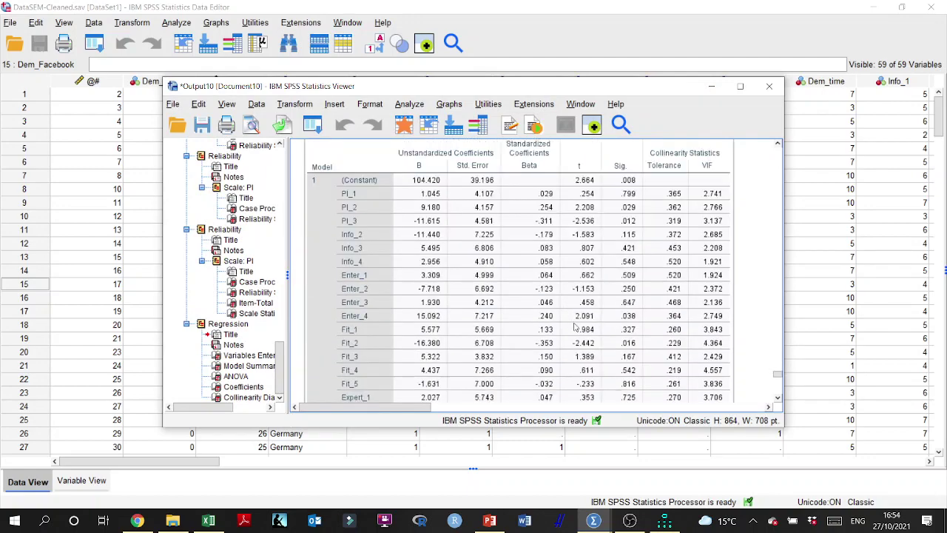
pyautogui.click(741, 86)
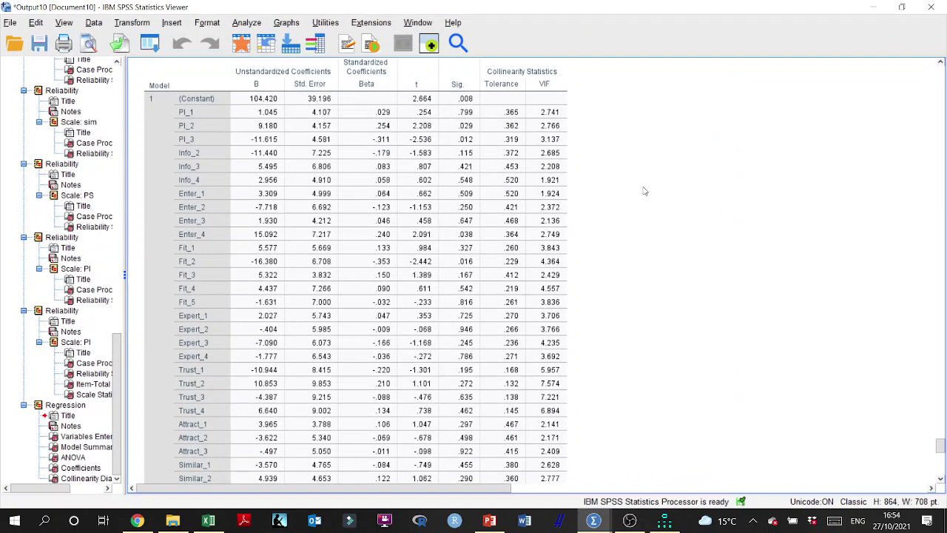
pyautogui.scroll(-3, 644, 191)
pyautogui.scroll(2, 644, 191)
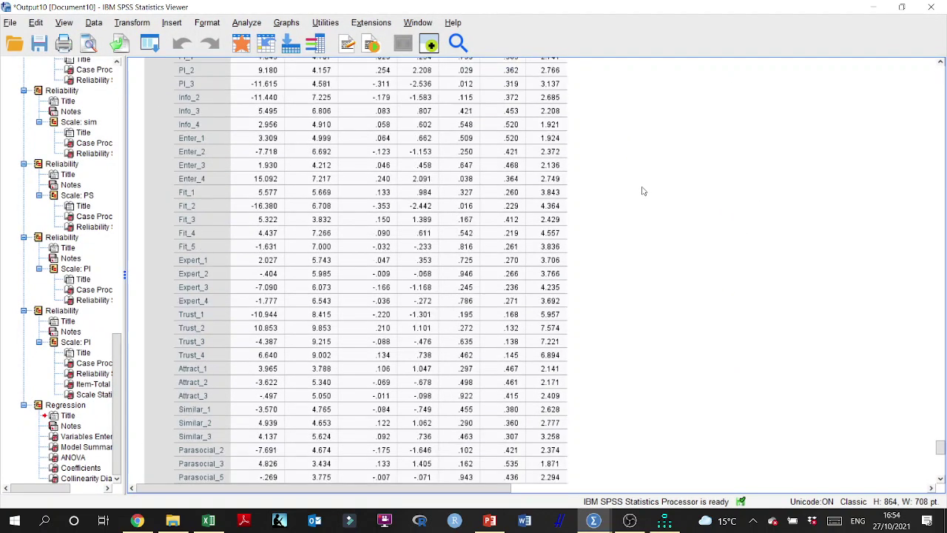
pyautogui.scroll(2, 644, 191)
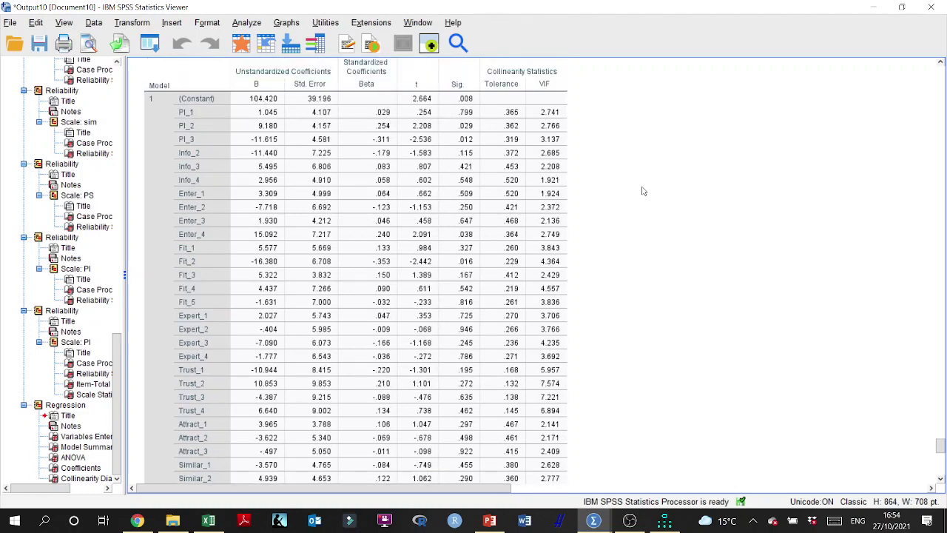
pyautogui.click(546, 105)
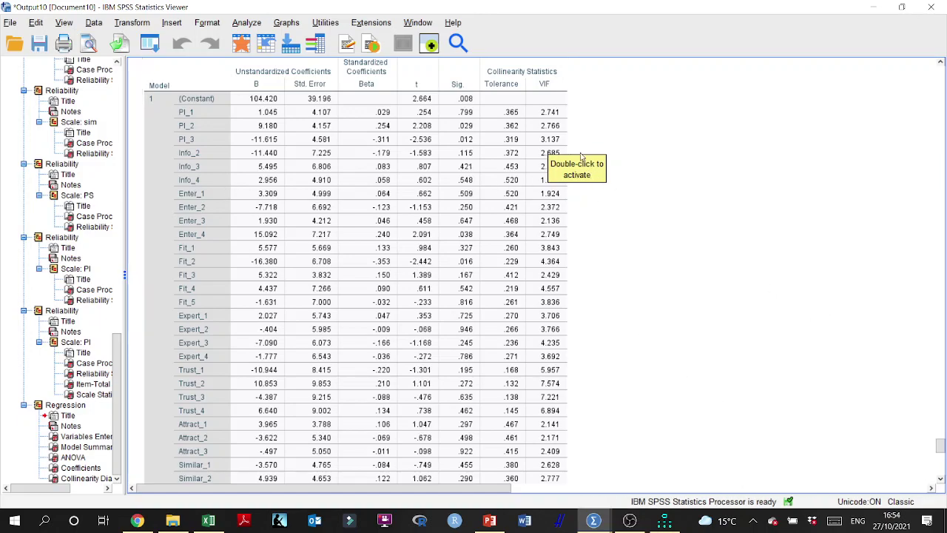
pyautogui.scroll(-7, 584, 162)
pyautogui.scroll(10, 665, 268)
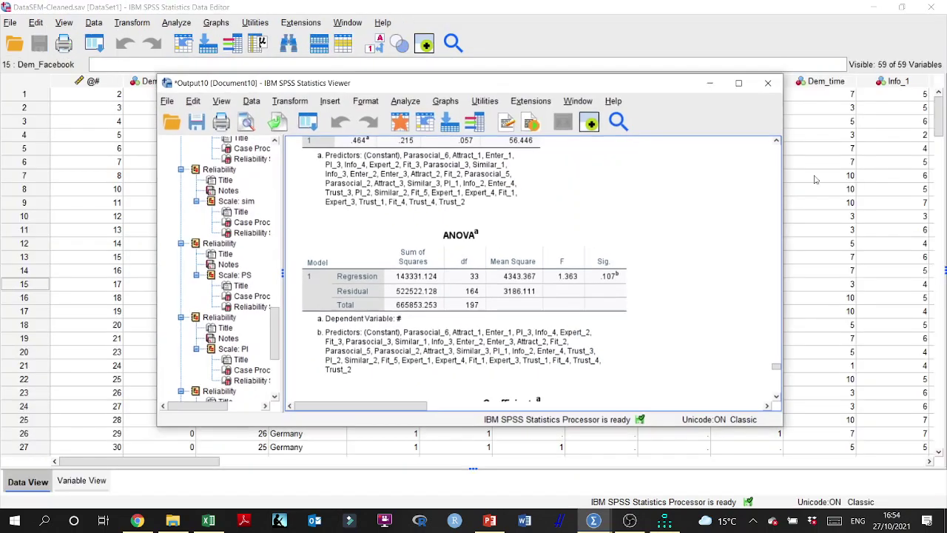
pyautogui.click(901, 7)
pyautogui.click(741, 84)
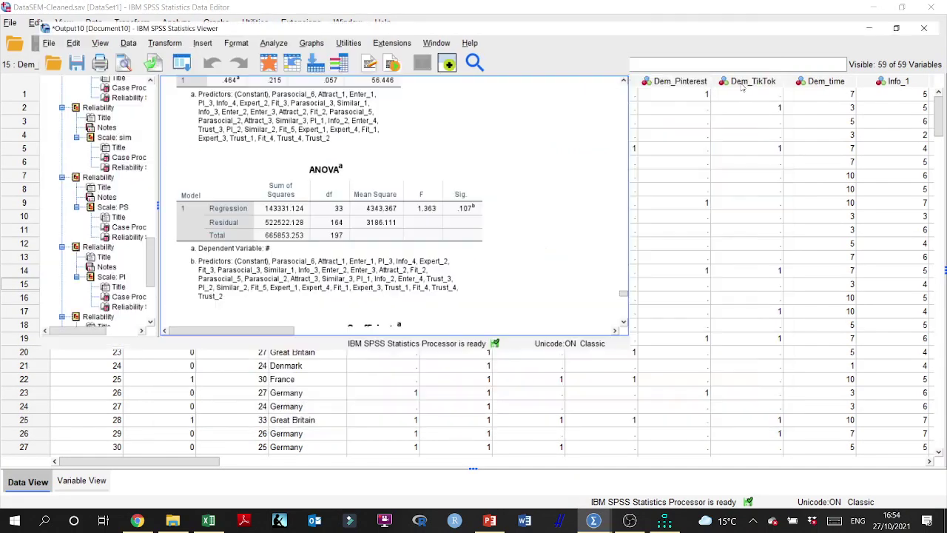
pyautogui.scroll(-6, 644, 245)
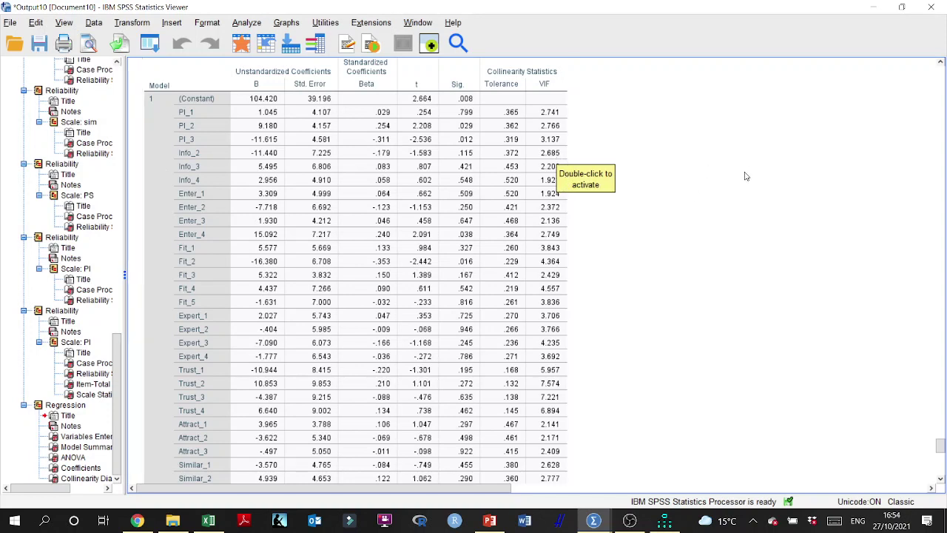
# Compare the VIF values of Trust_1 to Trust_4 with the other predictors in the Coefficients table and return to the data set.
pyautogui.click(440, 294)
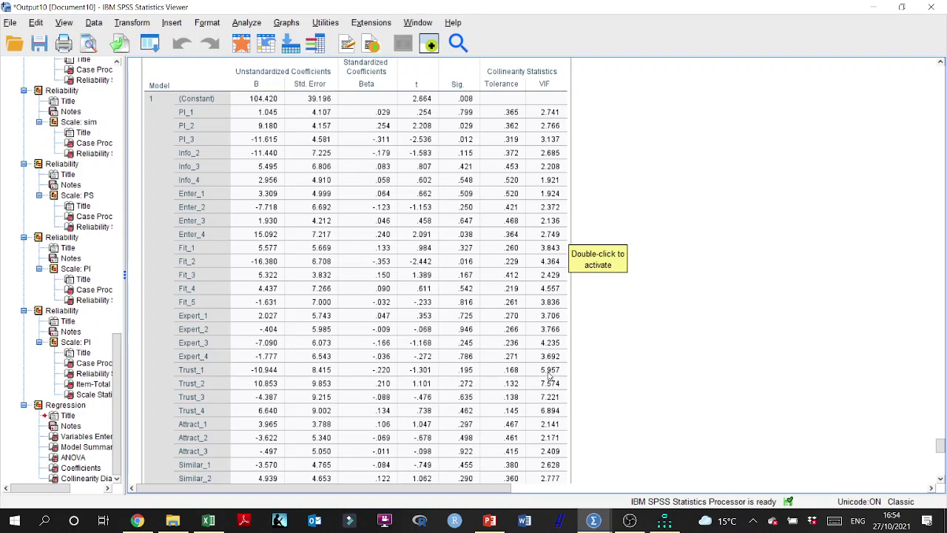
pyautogui.scroll(-3, 550, 377)
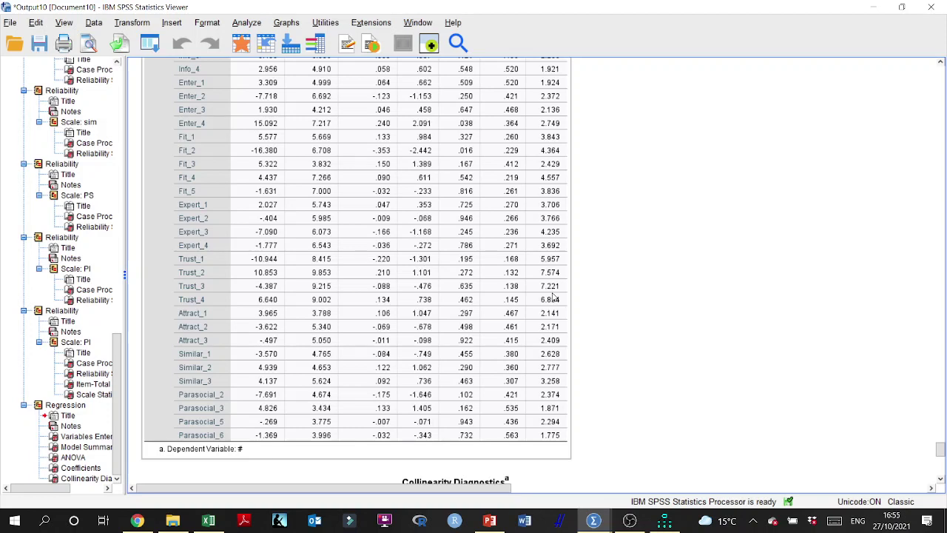
pyautogui.click(588, 312)
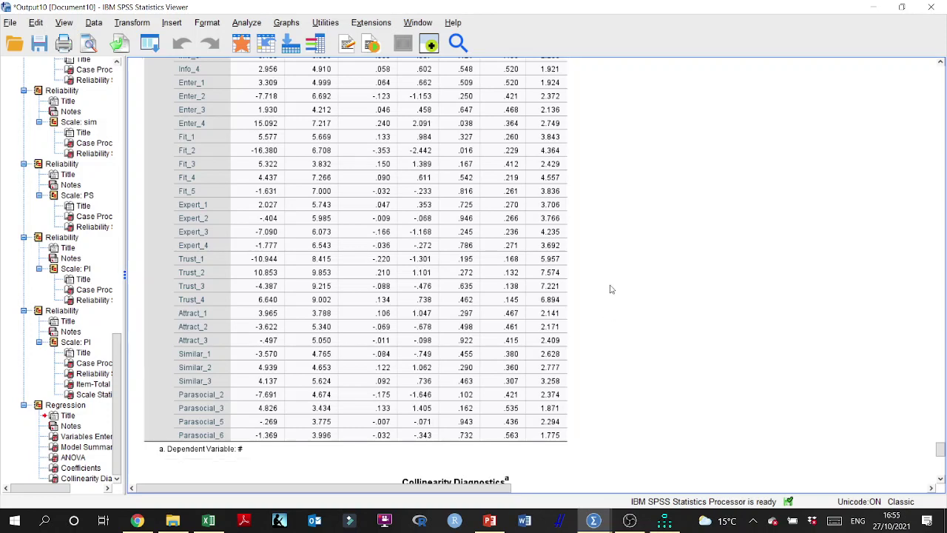
pyautogui.click(537, 232)
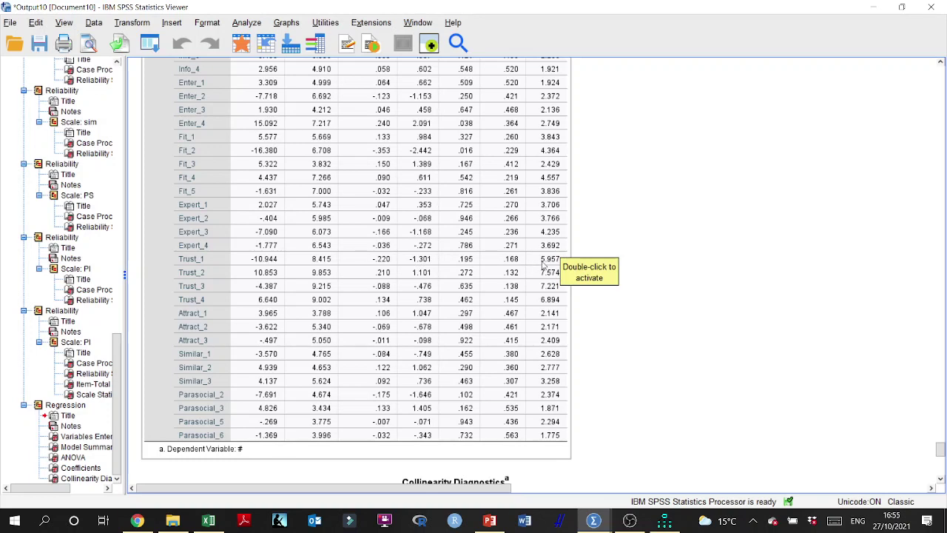
pyautogui.click(635, 113)
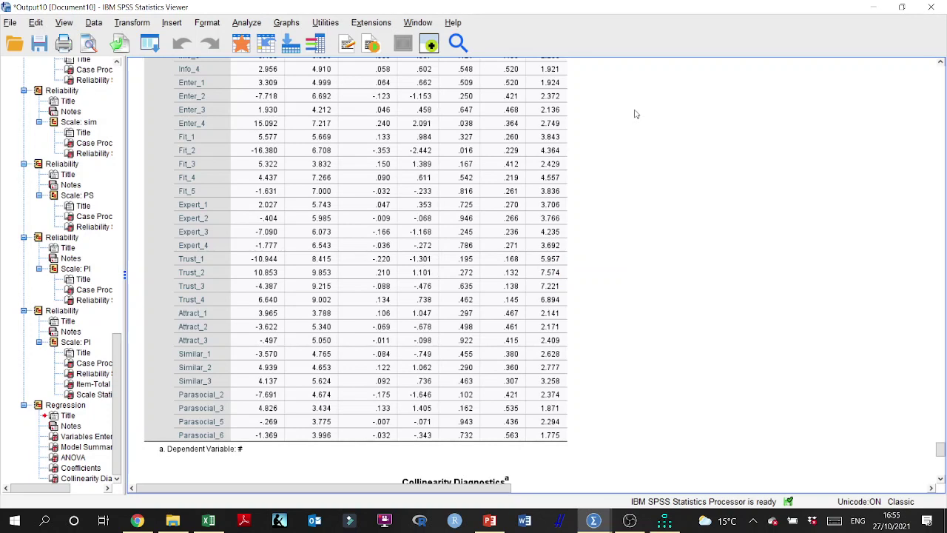
pyautogui.click(567, 249)
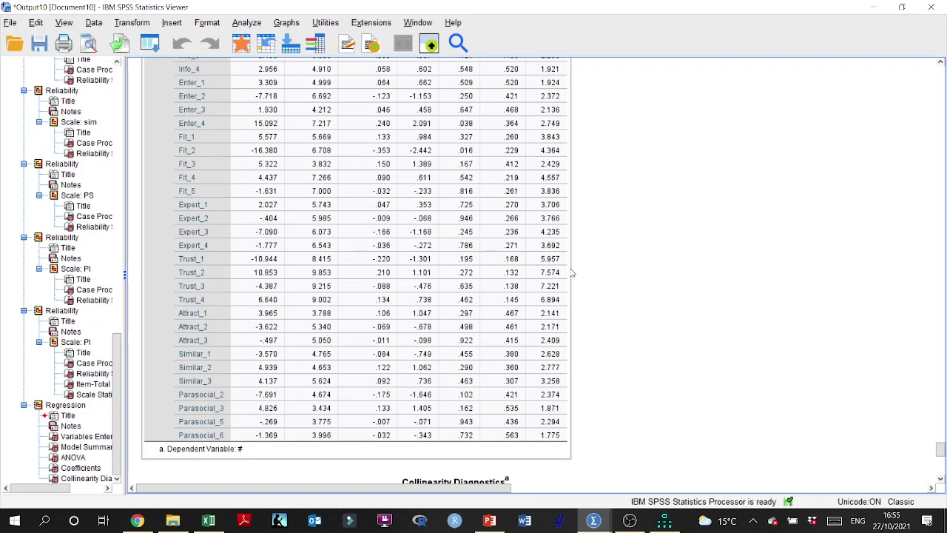
pyautogui.click(576, 268)
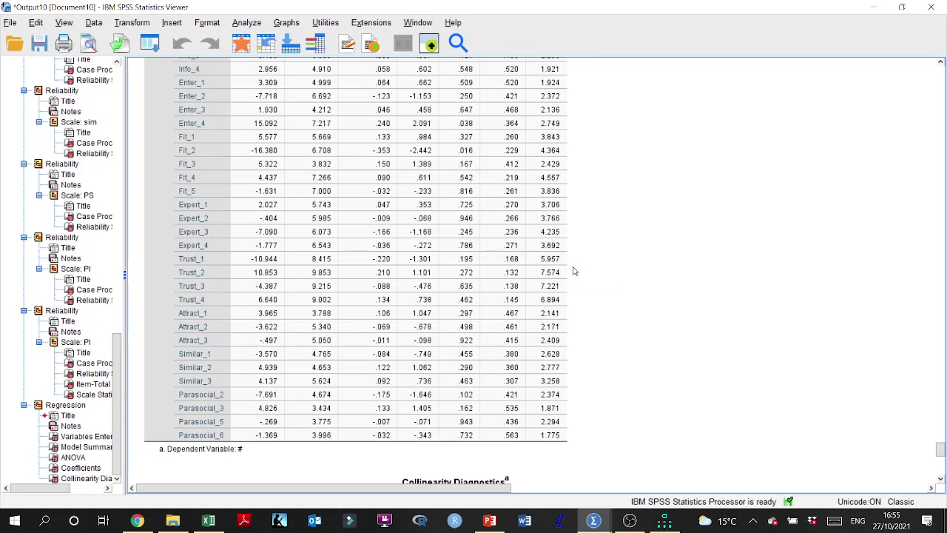
pyautogui.click(565, 258)
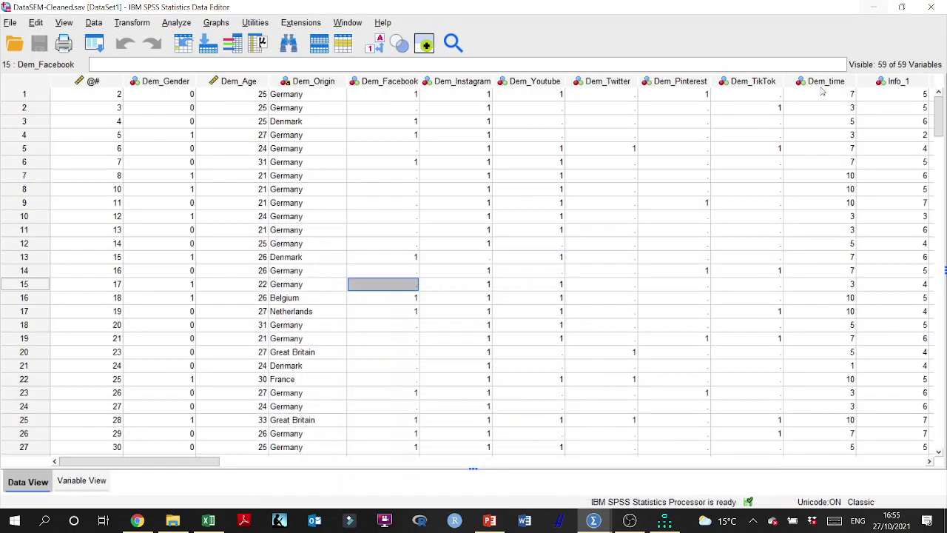
pyautogui.click(874, 6)
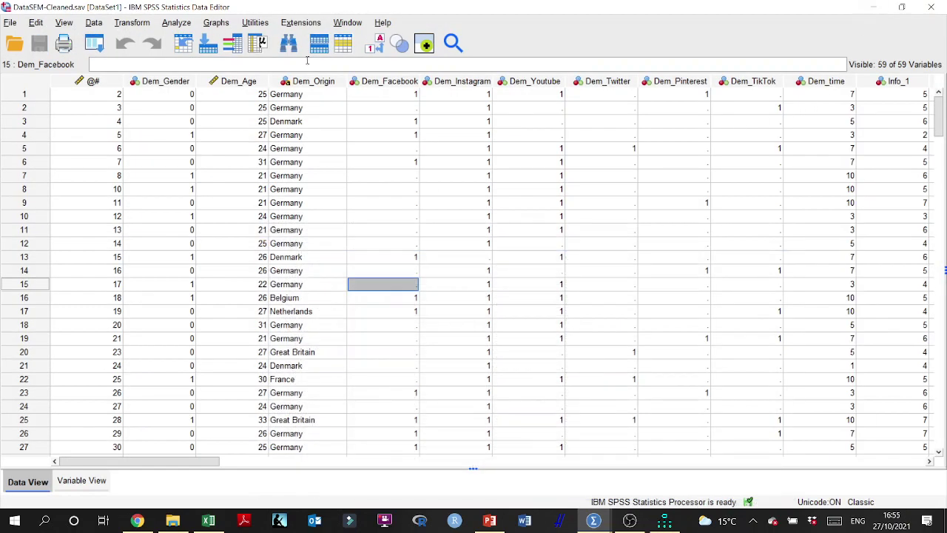
# Open the linear regression again and remove every predictor from PI_1 to Parasocial_6 from Block 1.
pyautogui.click(185, 23)
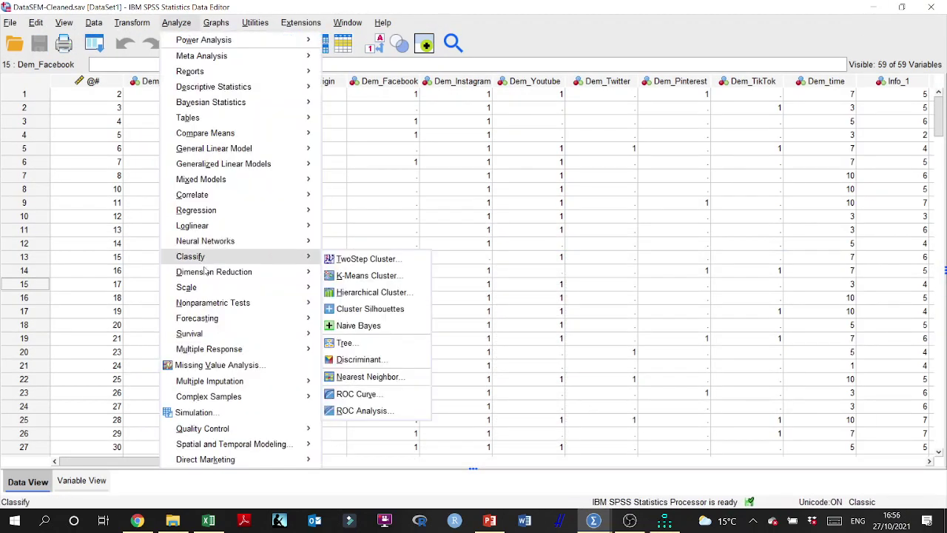
pyautogui.moveTo(220, 220)
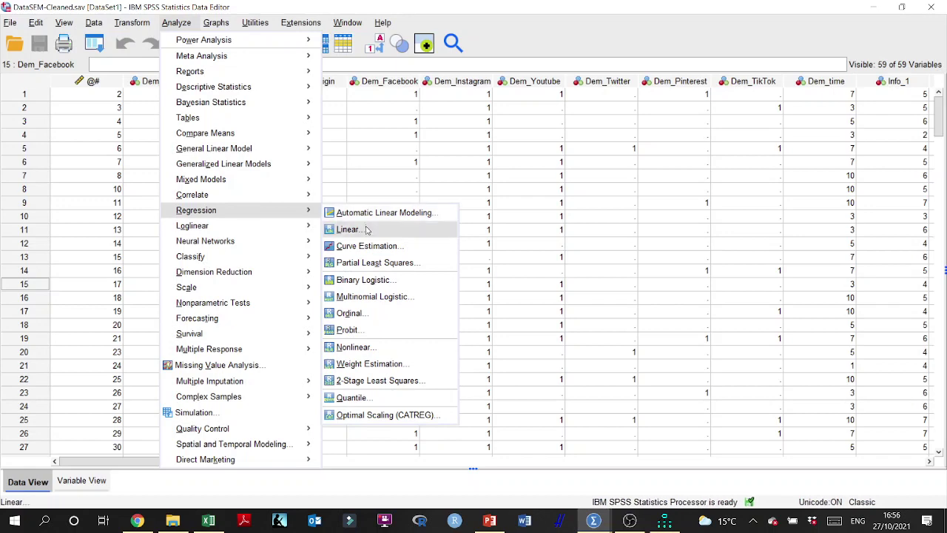
pyautogui.click(344, 228)
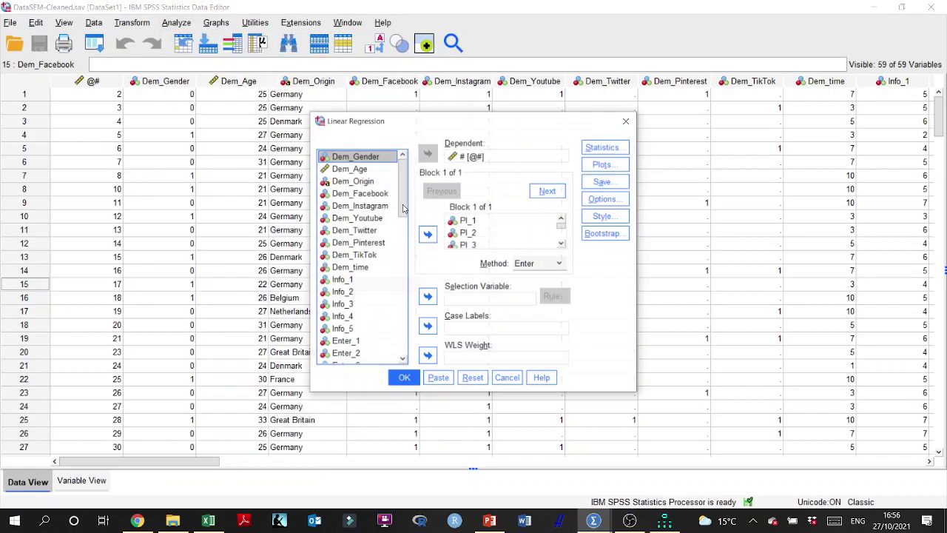
pyautogui.click(506, 221)
pyautogui.scroll(-8, 561, 248)
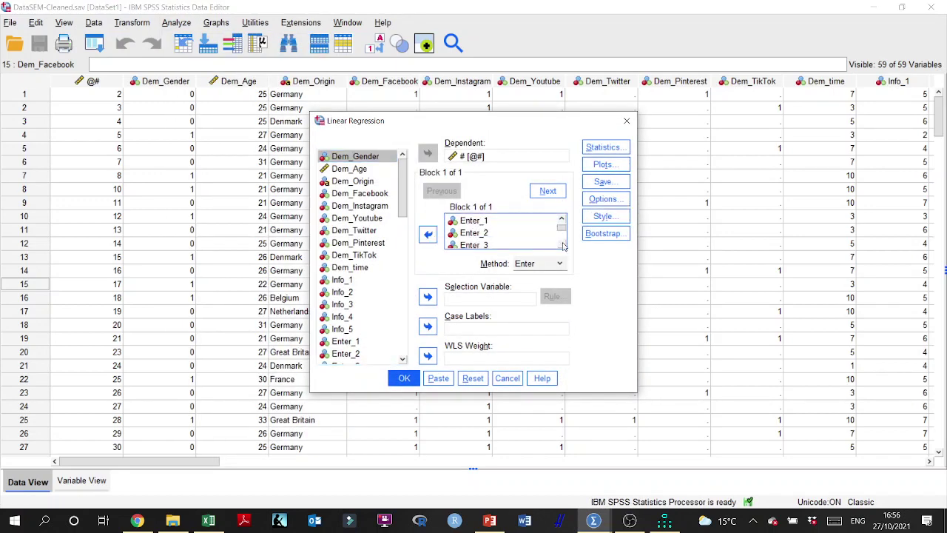
pyautogui.scroll(-6, 563, 246)
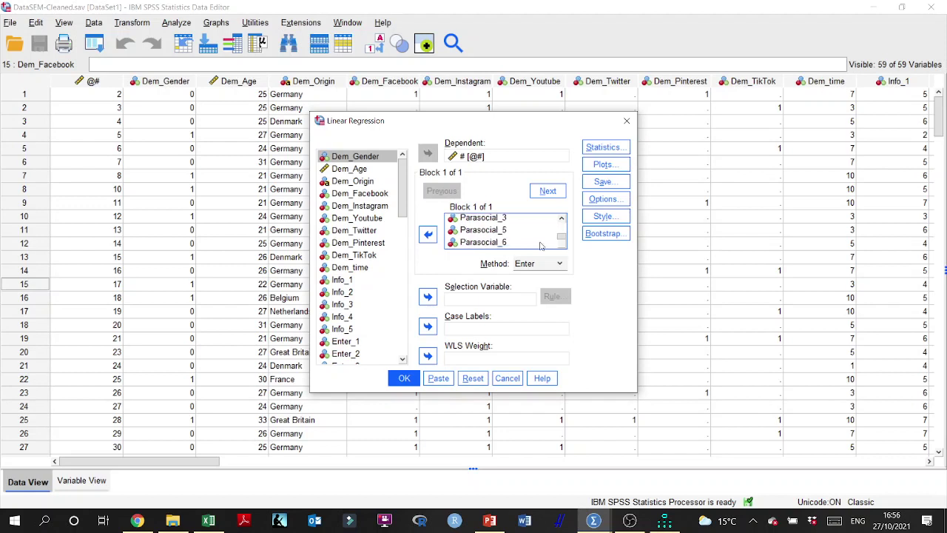
pyautogui.keyDown('shift'); pyautogui.click(494, 245); pyautogui.keyUp('shift')
pyautogui.click(427, 234)
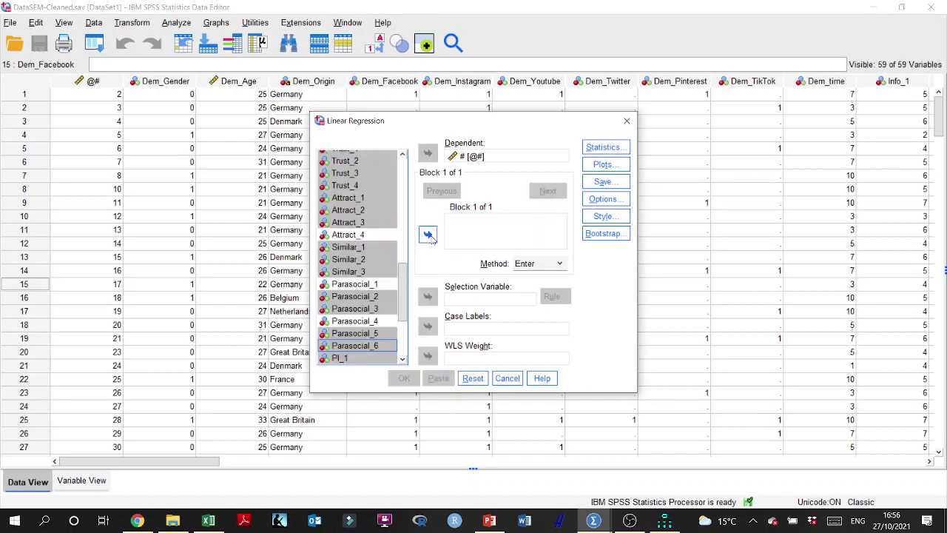
# Add Trust_1 to Trust_4 as the only Block 1 predictors and run the regression with # as the dependent variable.
pyautogui.click(389, 199)
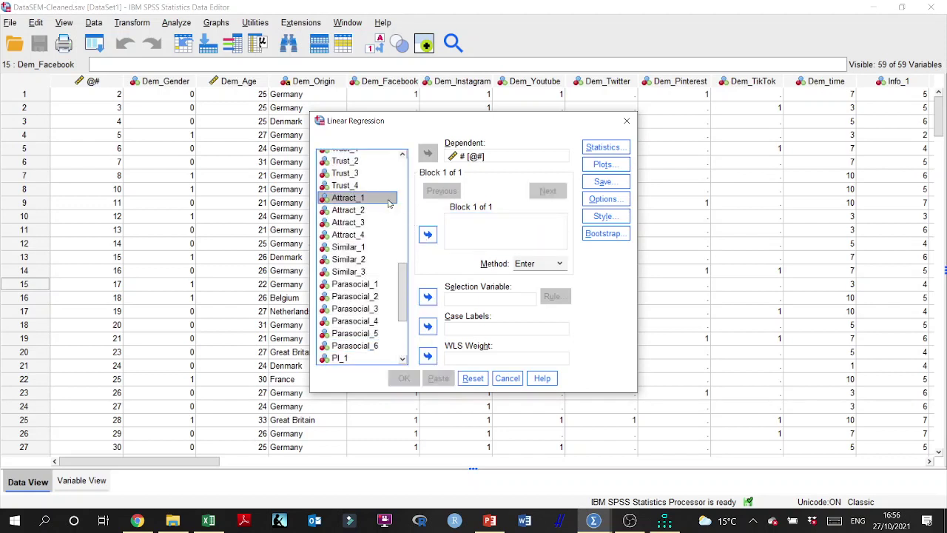
pyautogui.moveTo(405, 284); pyautogui.dragTo(390, 255)
pyautogui.click(356, 224)
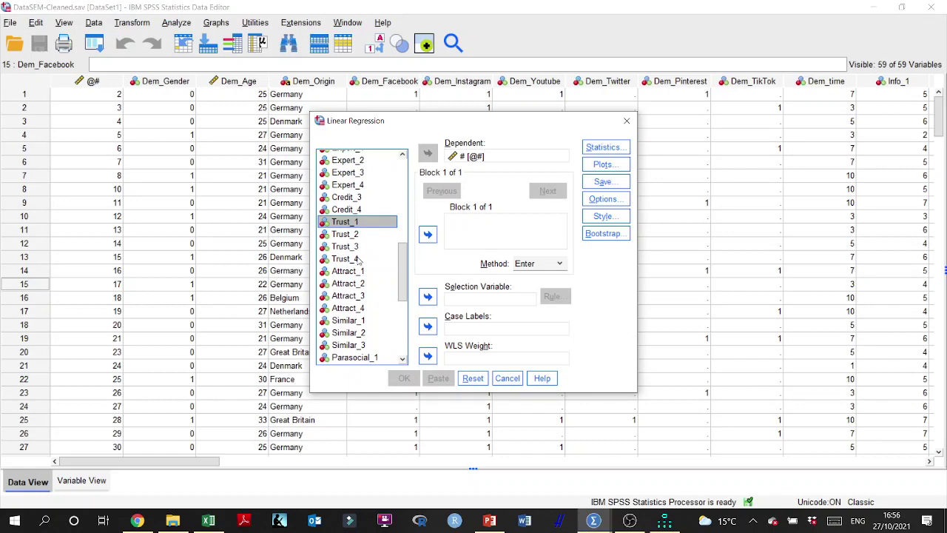
pyautogui.keyDown('shift'); pyautogui.click(357, 259); pyautogui.keyUp('shift')
pyautogui.click(428, 234)
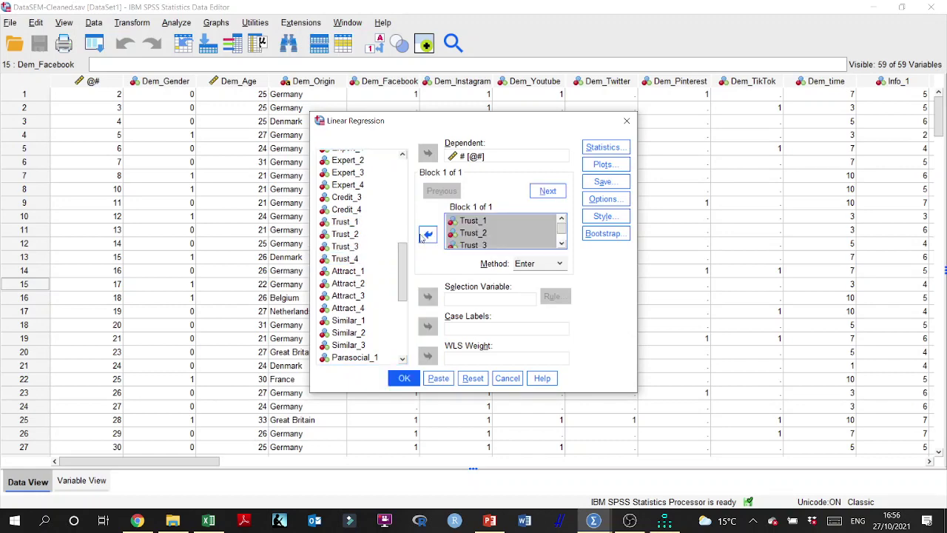
pyautogui.click(404, 378)
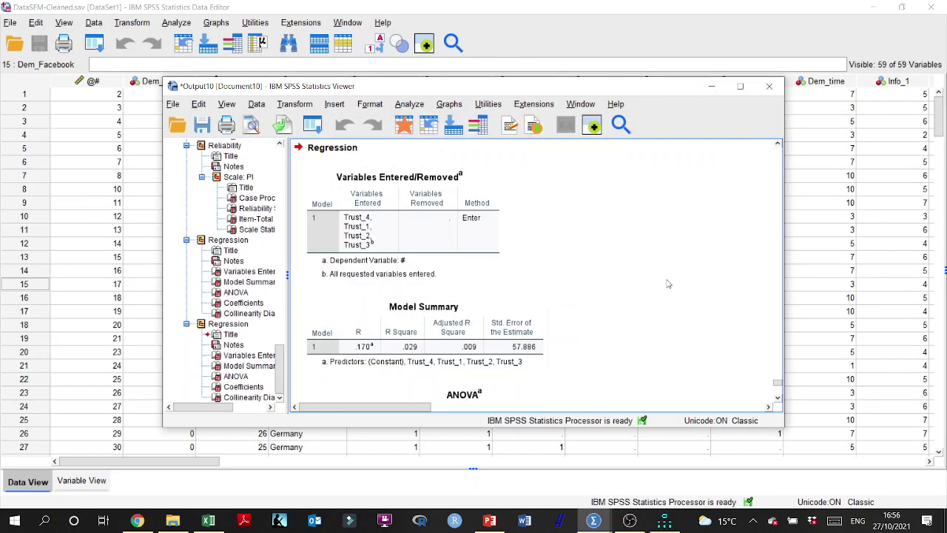
# Maximize the output window and examine the tolerance and VIF values of Trust_1 to Trust_4 in the Coefficients table.
pyautogui.scroll(-8, 684, 286)
pyautogui.scroll(-3, 684, 285)
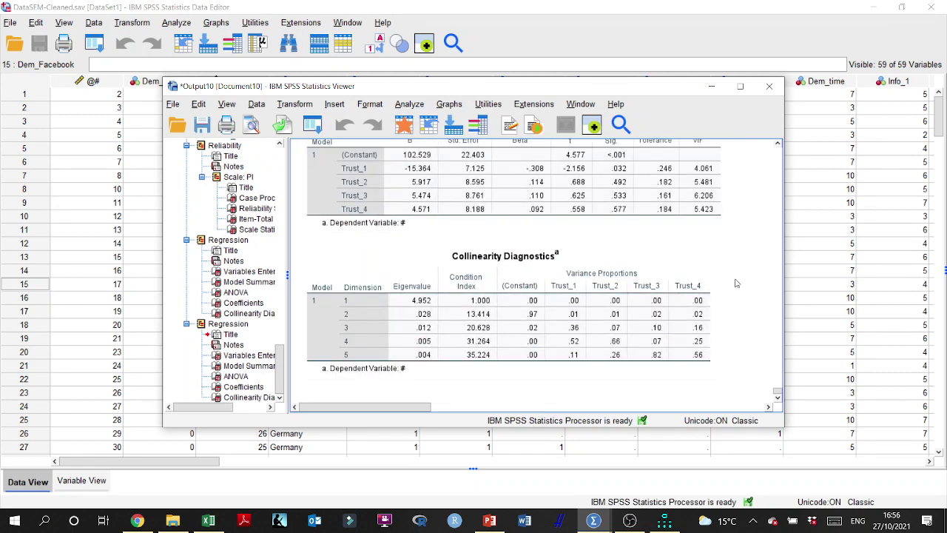
pyautogui.scroll(1, 736, 283)
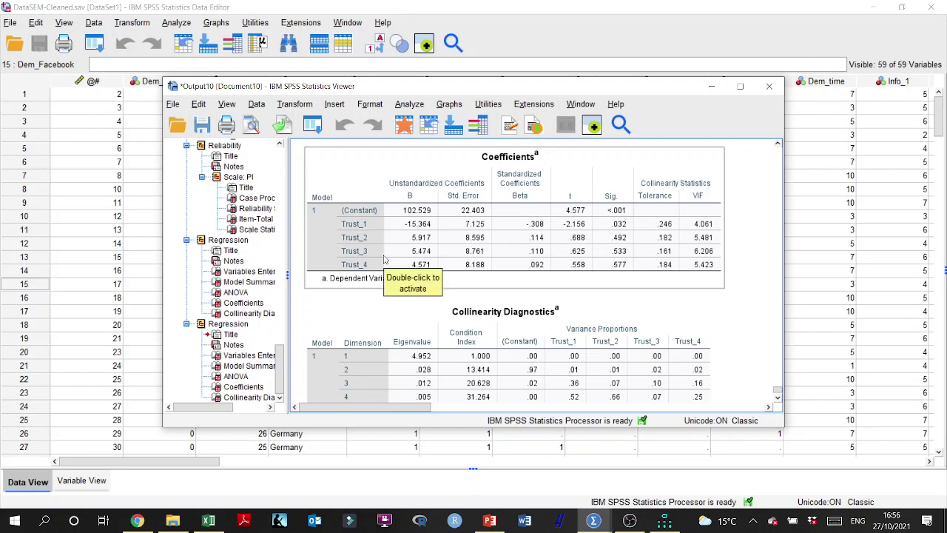
pyautogui.click(742, 86)
pyautogui.click(556, 256)
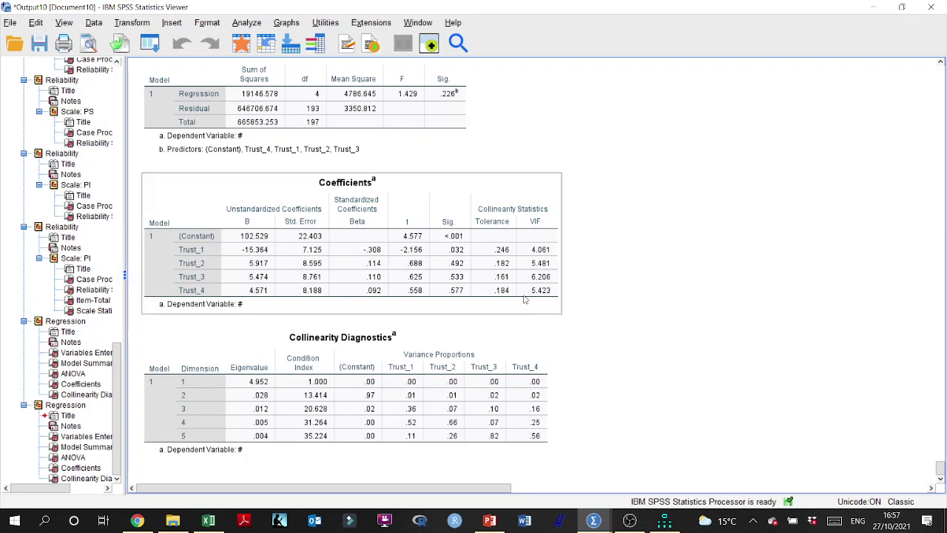
pyautogui.click(533, 257)
pyautogui.click(583, 281)
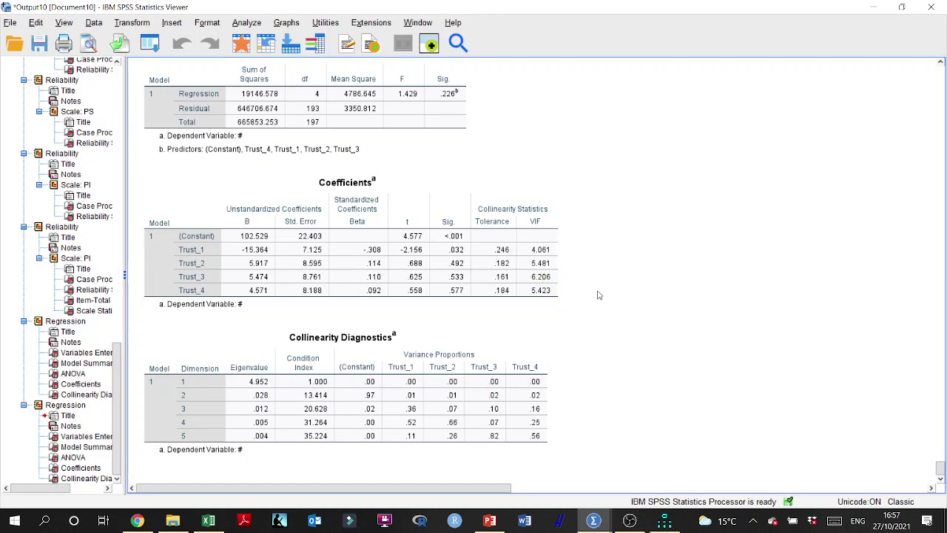
pyautogui.click(563, 280)
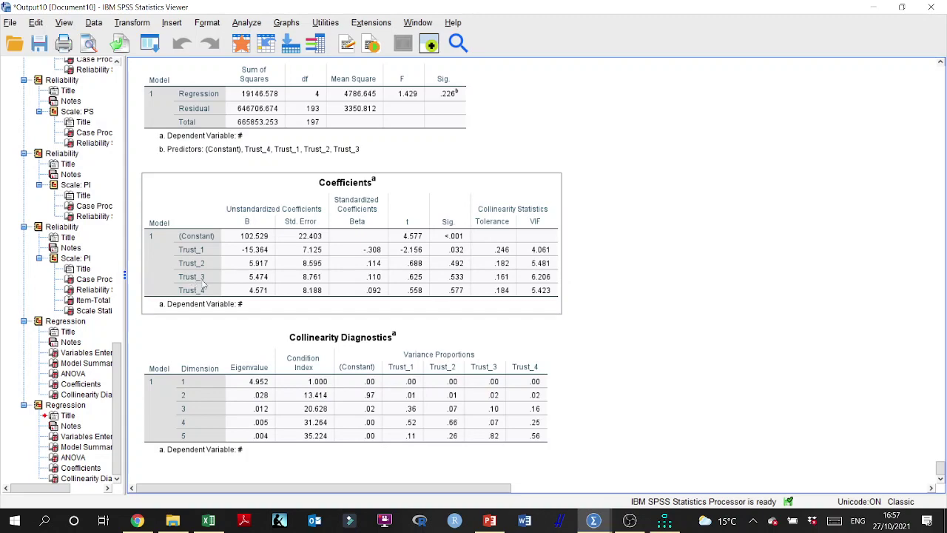
# Return to the data set, remove Trust_3 from the linear regression's Block 1 predictors and rerun the regression.
pyautogui.click(873, 7)
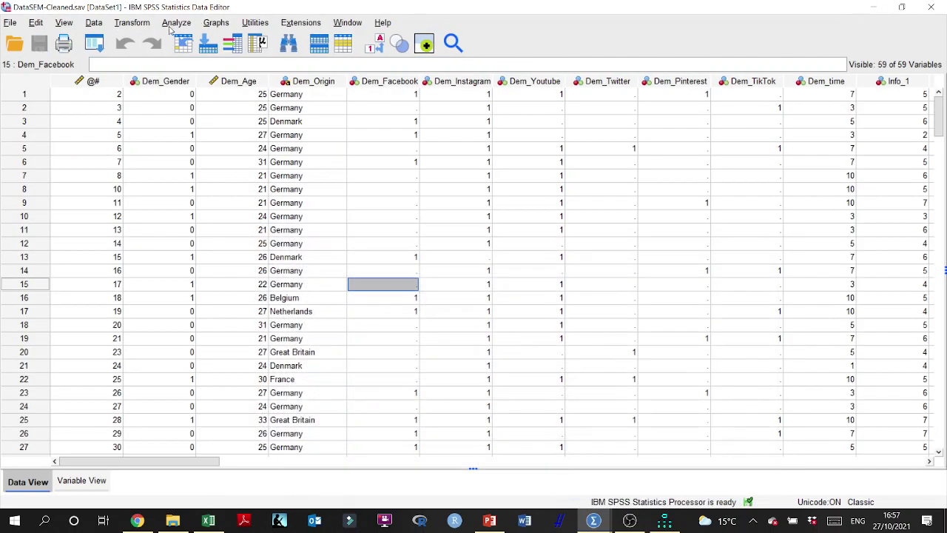
pyautogui.click(171, 25)
pyautogui.moveTo(230, 214)
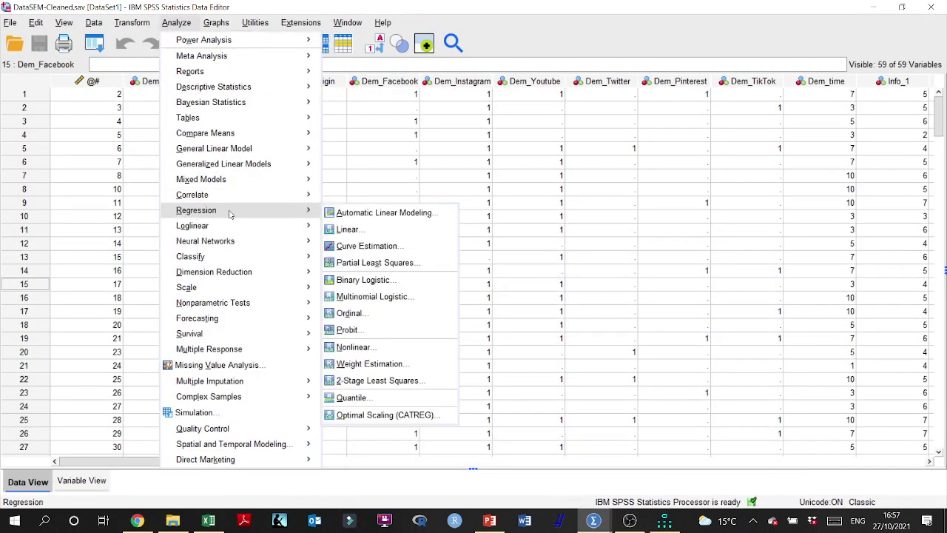
pyautogui.click(347, 230)
pyautogui.click(474, 245)
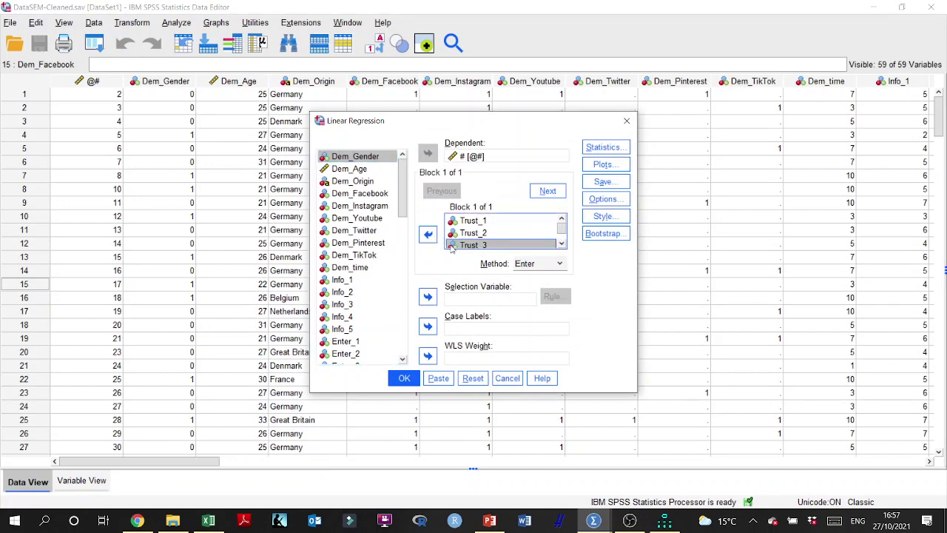
pyautogui.click(428, 234)
pyautogui.click(404, 378)
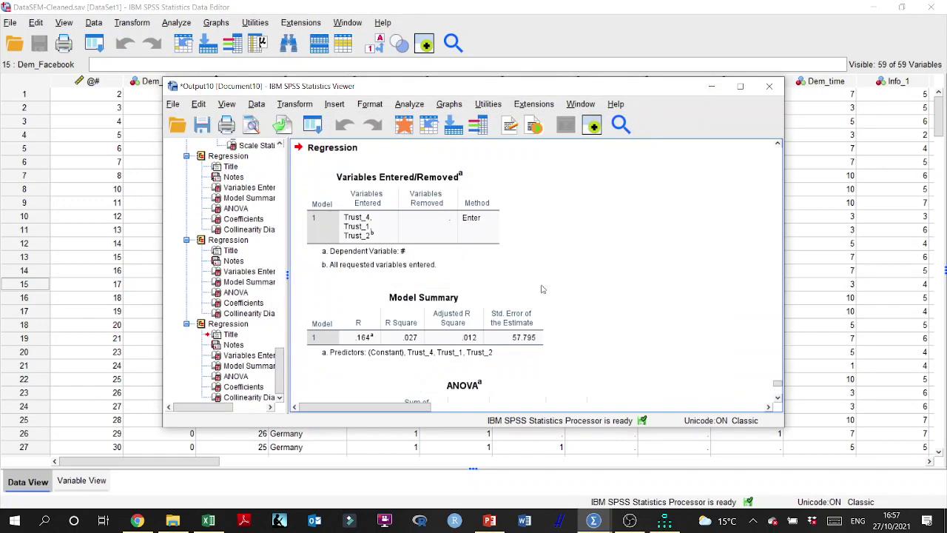
# Examine the tolerance and VIF values of Trust_1, Trust_2 and Trust_4 in the new Coefficients table, keeping the output open.
pyautogui.scroll(-5, 541, 289)
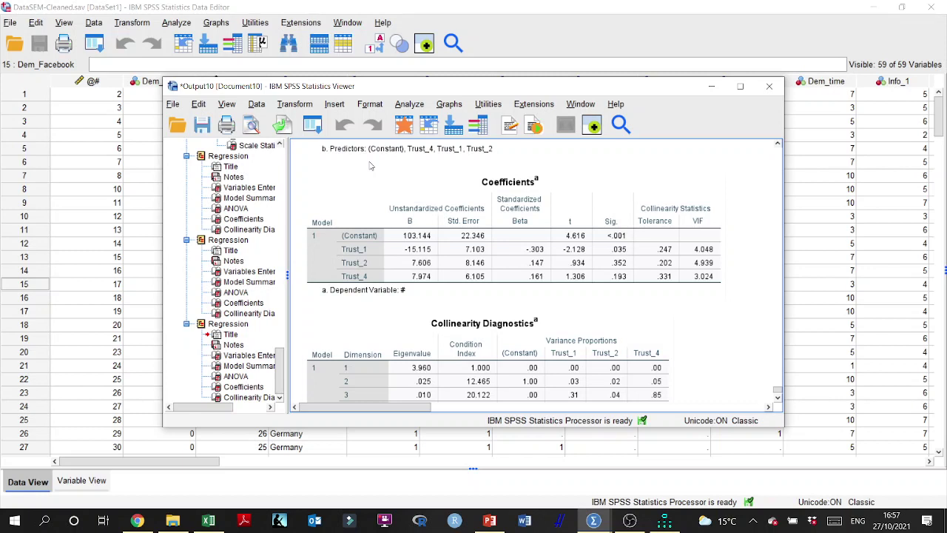
pyautogui.click(769, 86)
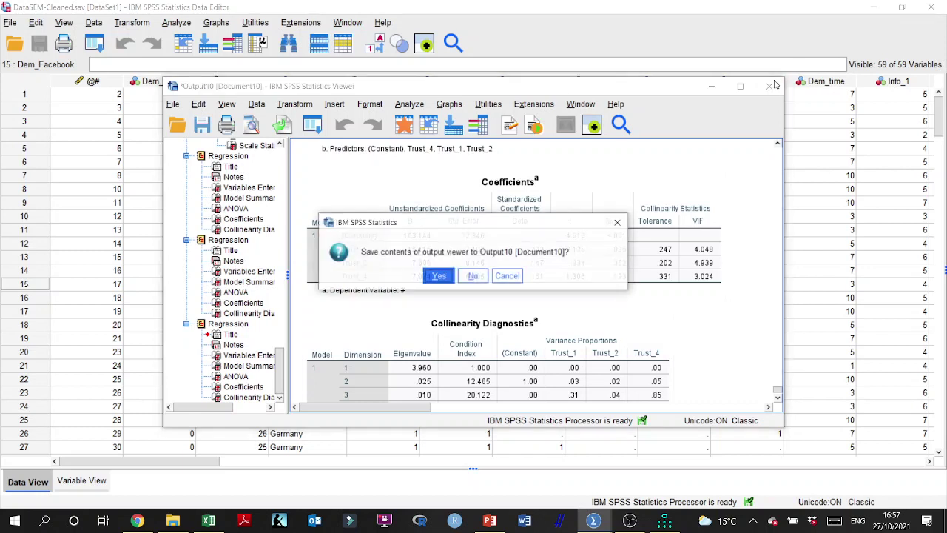
pyautogui.click(619, 222)
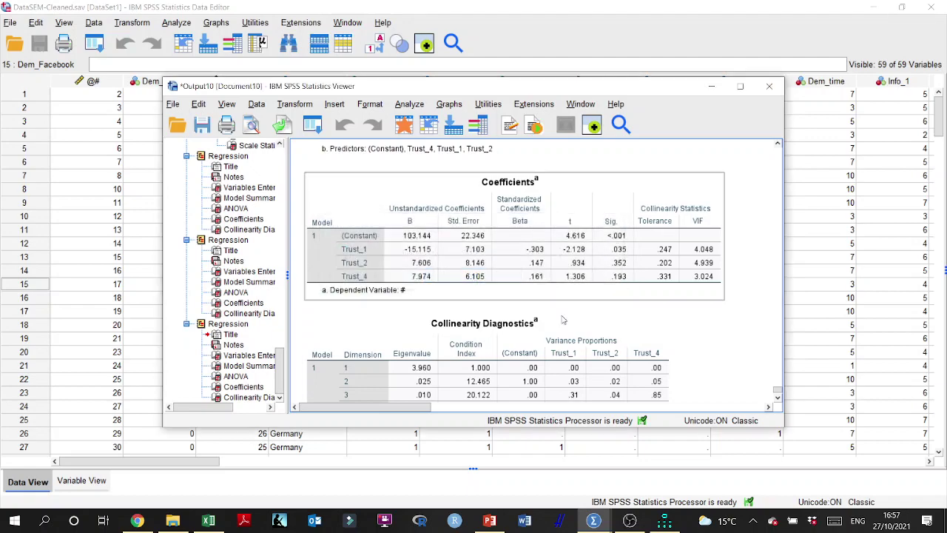
pyautogui.click(666, 523)
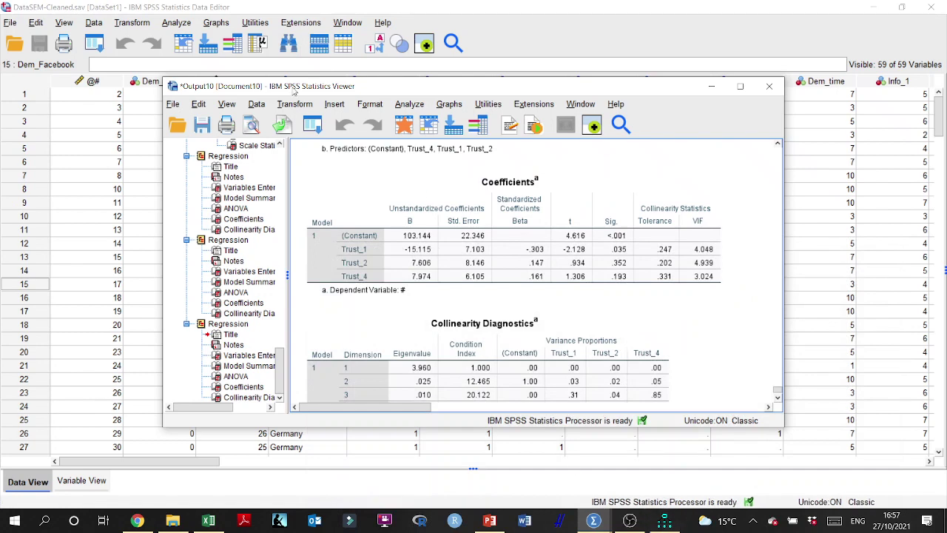
# Return to the data set, open a factor analysis and review its list of analysed variables down to Credit_2.
pyautogui.click(170, 24)
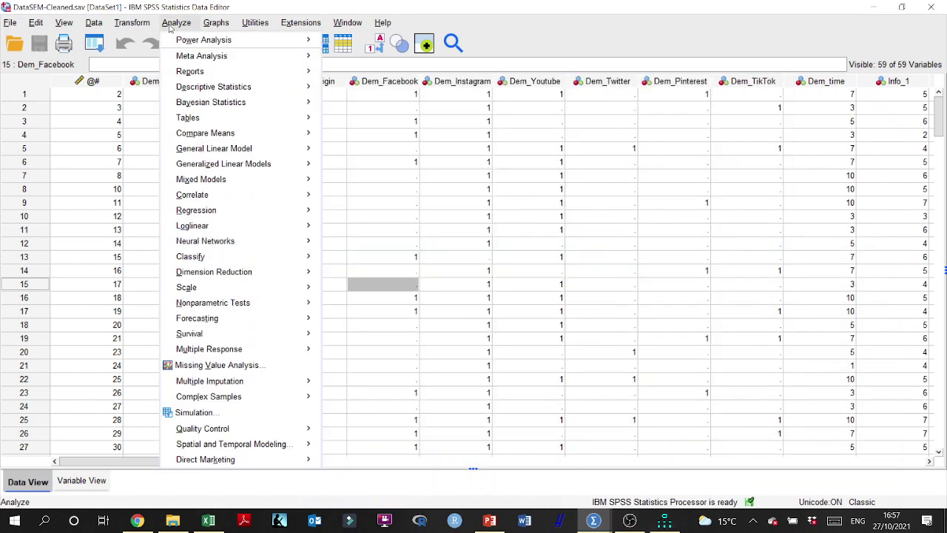
pyautogui.moveTo(267, 273)
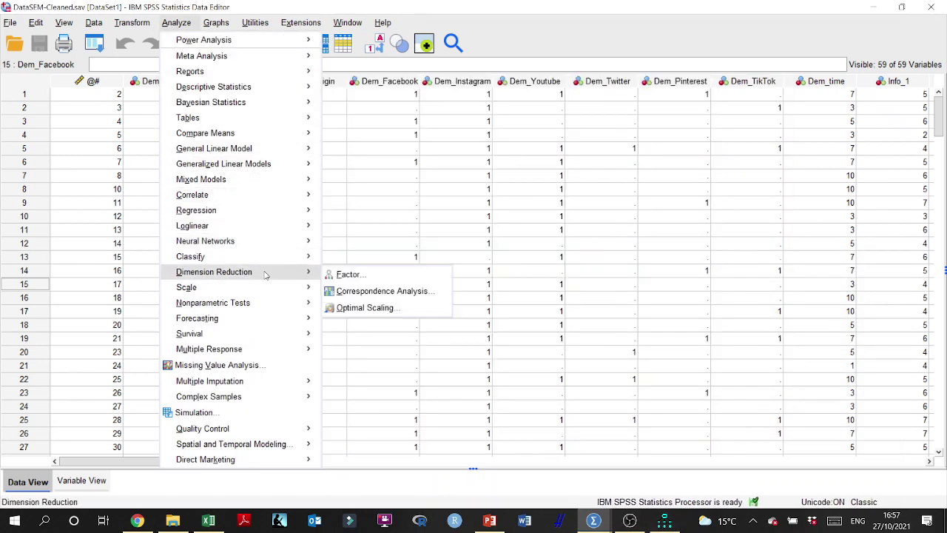
pyautogui.click(348, 277)
pyautogui.scroll(-4, 621, 185)
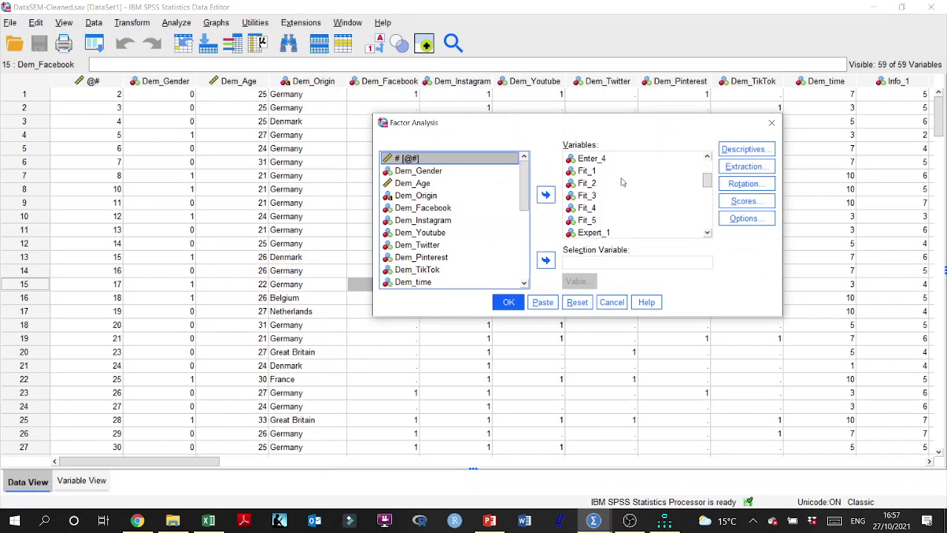
pyautogui.scroll(-8, 624, 188)
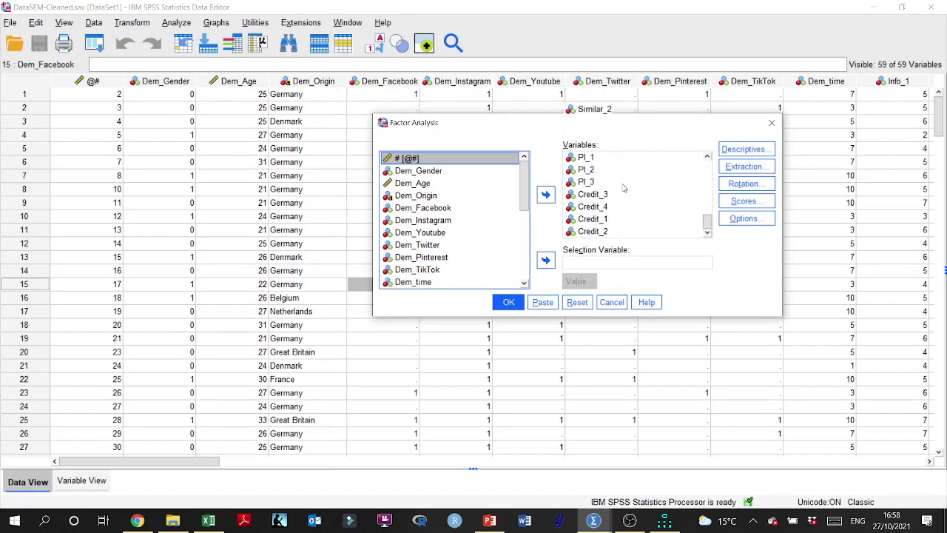
pyautogui.click(602, 234)
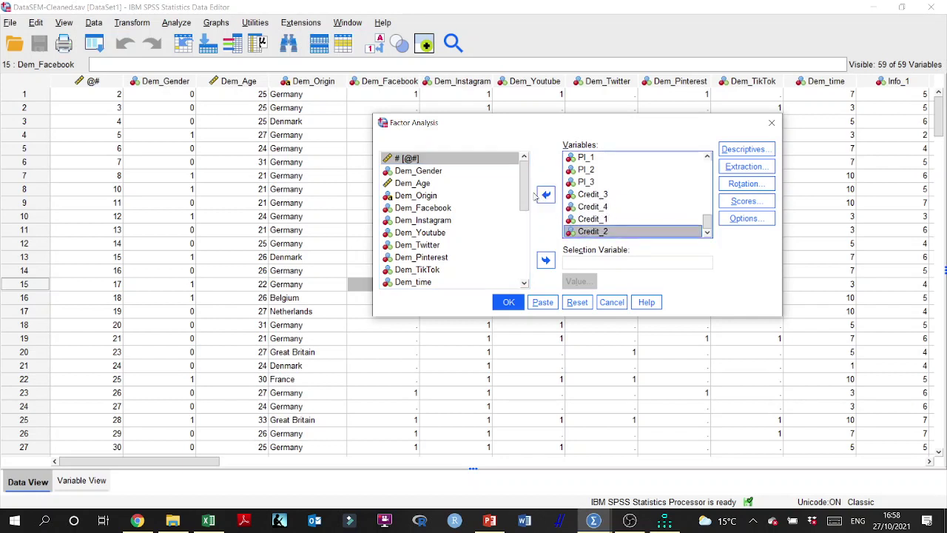
# Add Trust_1, Trust_2 and Trust_4 to the factor analysis variables, leaving out Trust_3.
pyautogui.moveTo(527, 184); pyautogui.dragTo(533, 220)
pyautogui.click(428, 222)
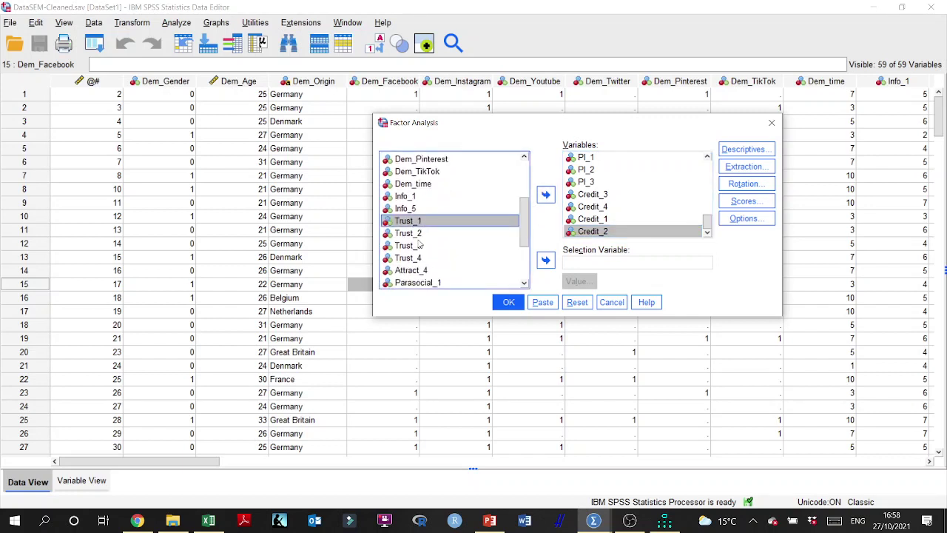
pyautogui.keyDown('shift'); pyautogui.click(417, 259); pyautogui.keyUp('shift')
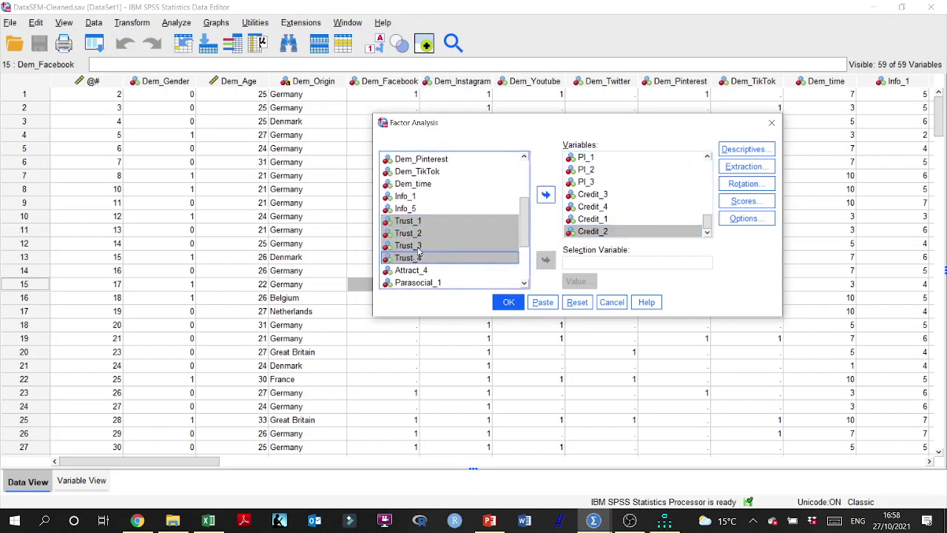
pyautogui.keyDown('ctrl'); pyautogui.click(424, 246); pyautogui.keyUp('ctrl')
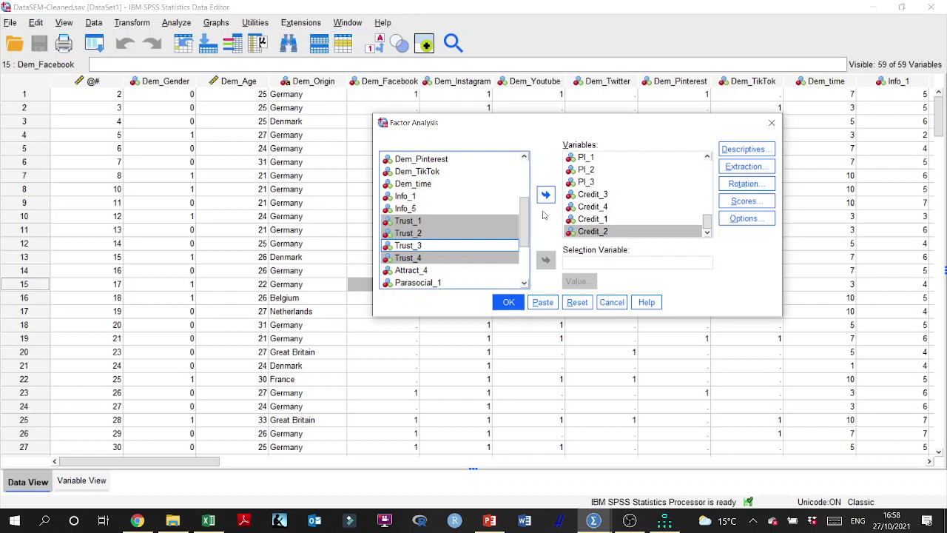
pyautogui.click(546, 194)
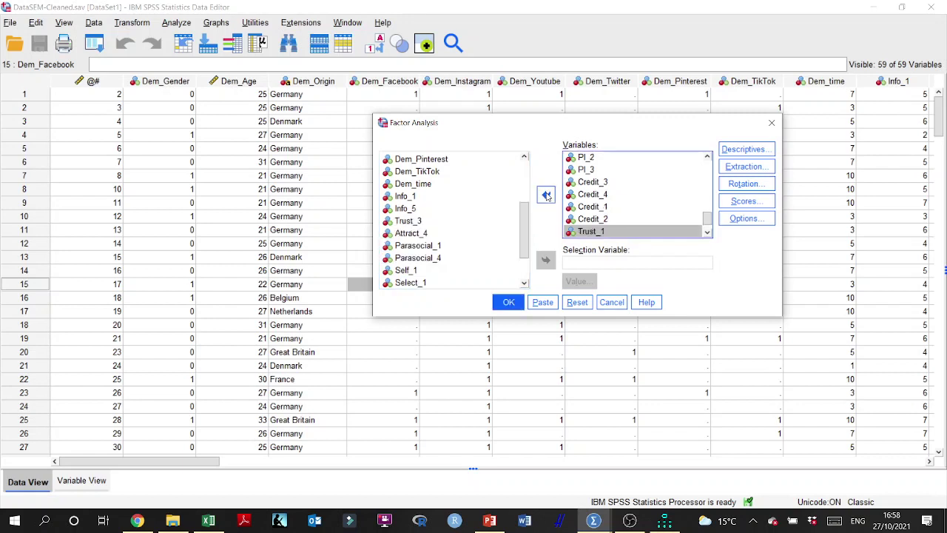
# Set the factor analysis extraction to a fixed number of 19 factors, keeping the Principal components method.
pyautogui.click(748, 202)
pyautogui.click(541, 187)
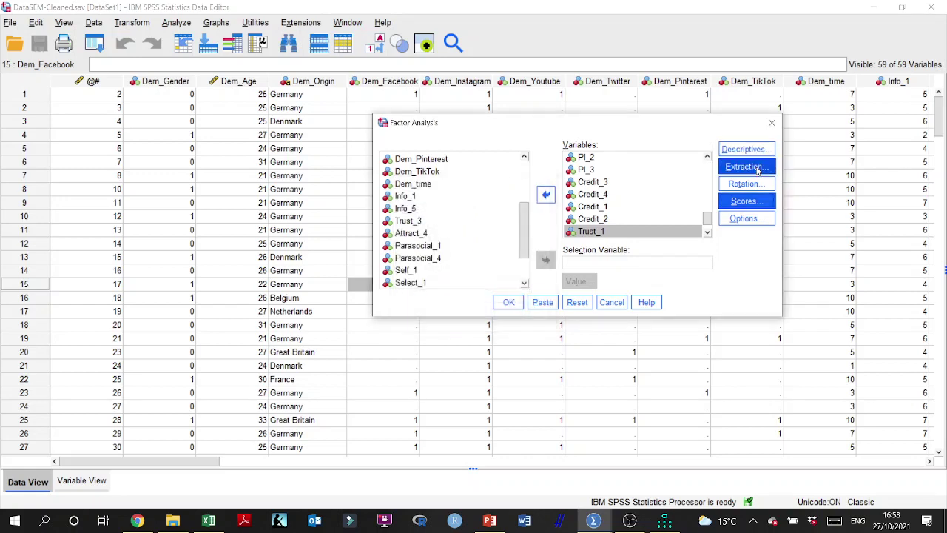
pyautogui.click(748, 166)
pyautogui.doubleClick(447, 304)
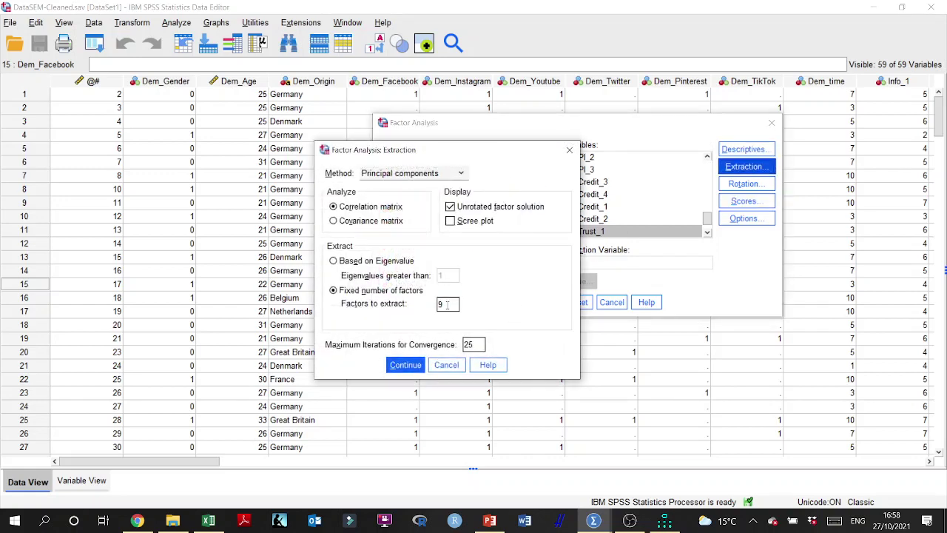
pyautogui.write('19')
pyautogui.click(405, 365)
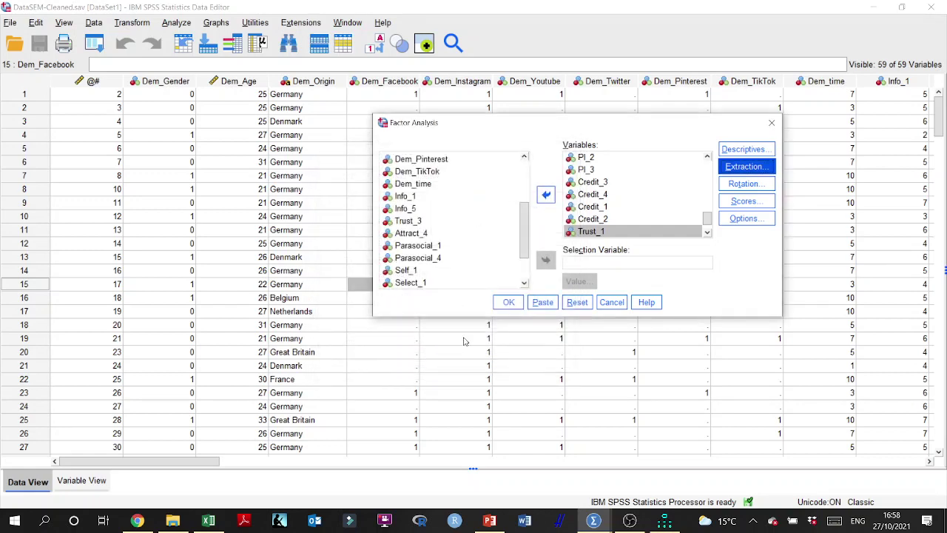
# Run the factor analysis and review its KMO and Bartlett's Test and Total Variance Explained tables in the maximized output.
pyautogui.click(508, 303)
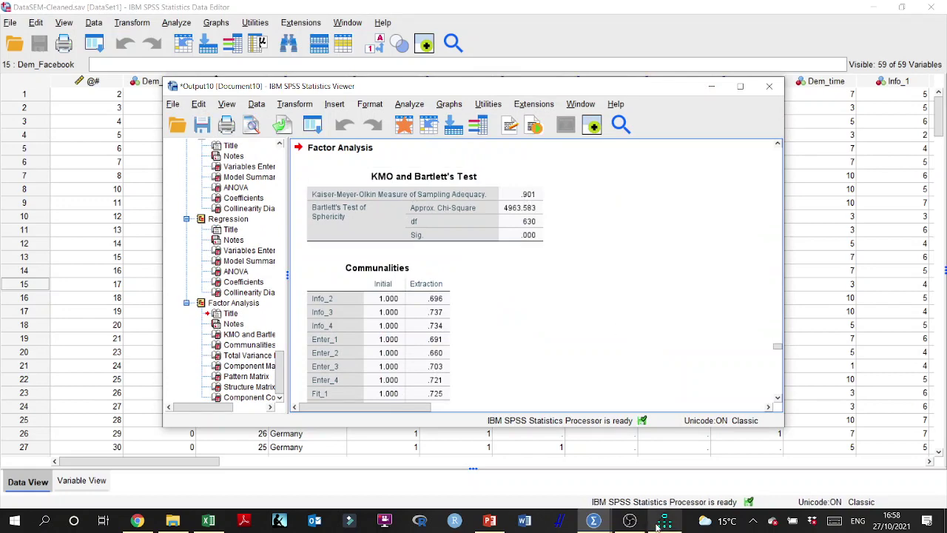
pyautogui.click(740, 85)
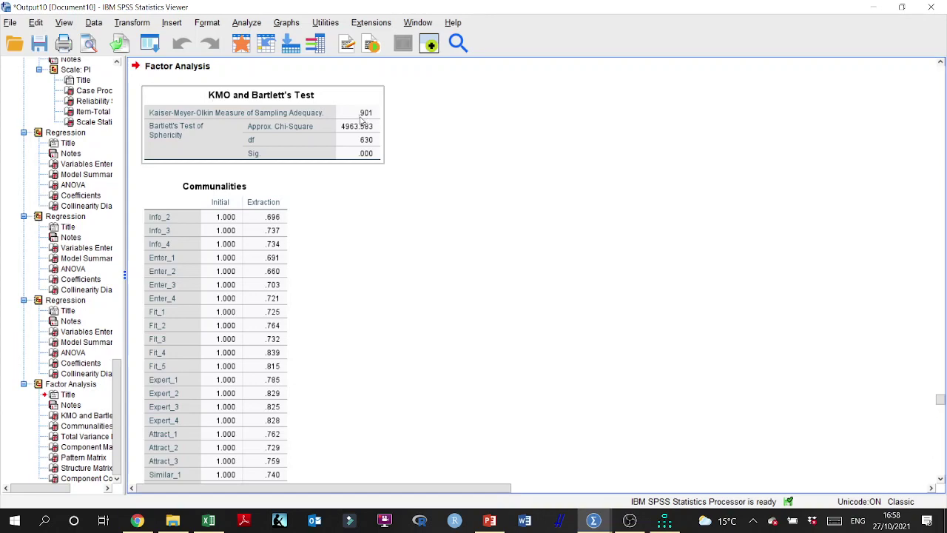
pyautogui.scroll(-10, 465, 193)
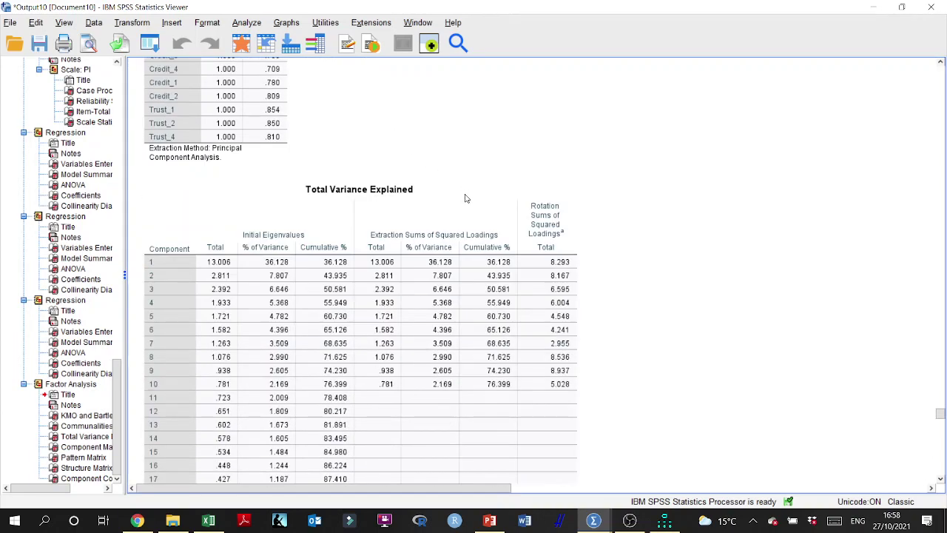
pyautogui.scroll(-2, 466, 199)
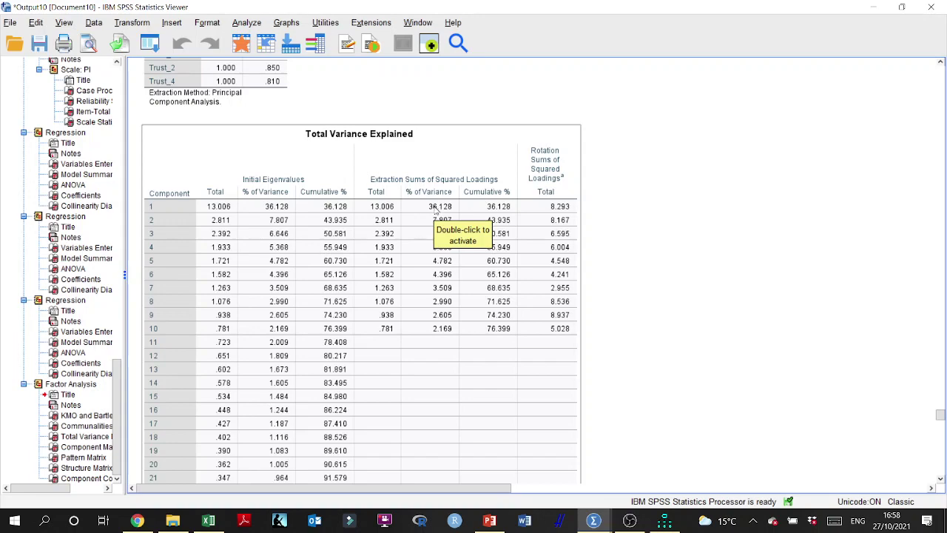
# Examine the Pattern Matrix loadings of all items from Info_2 down to Trust_4, checking for cross-loadings.
pyautogui.scroll(-10, 429, 207)
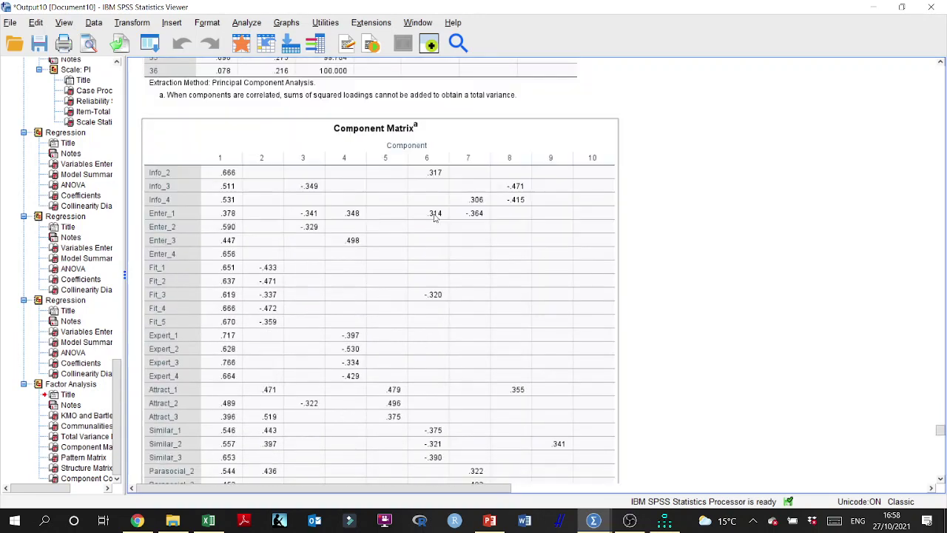
pyautogui.scroll(-10, 476, 217)
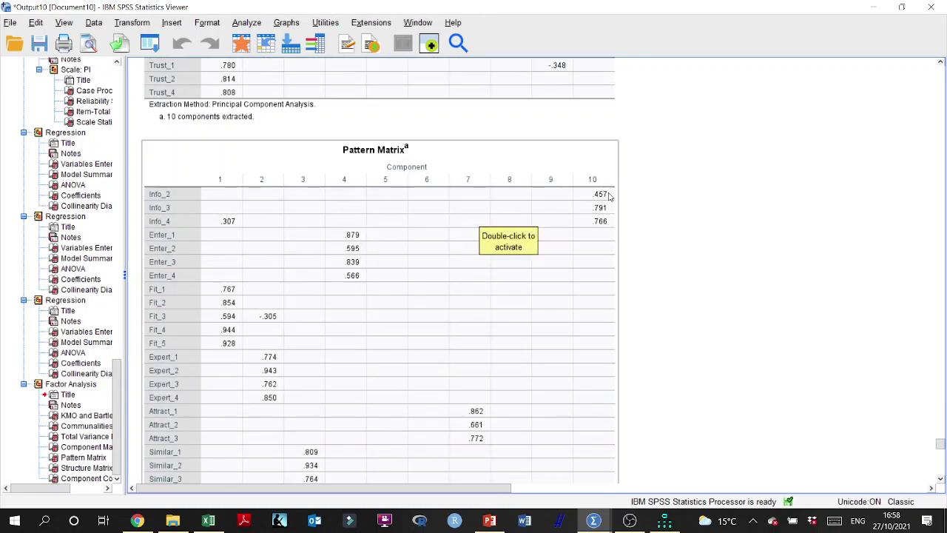
pyautogui.scroll(-3, 360, 283)
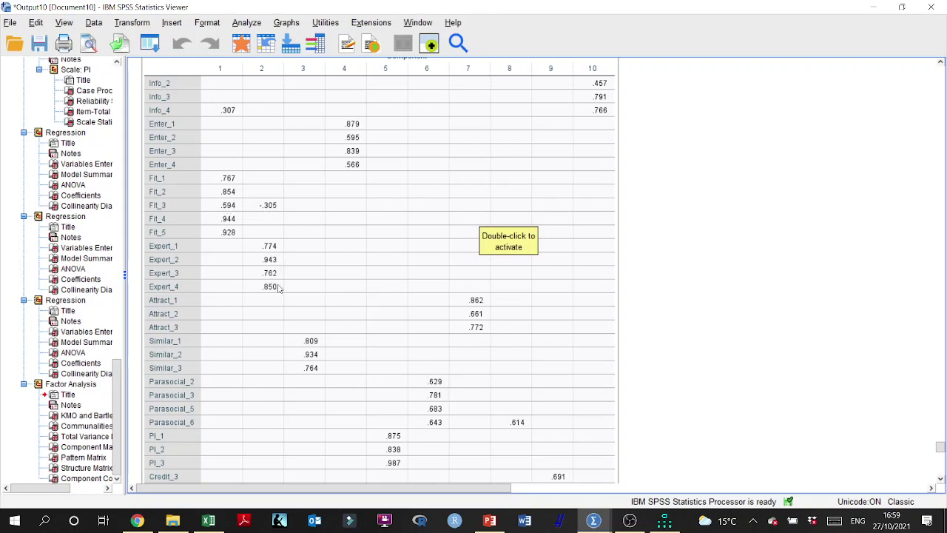
pyautogui.scroll(-2, 281, 291)
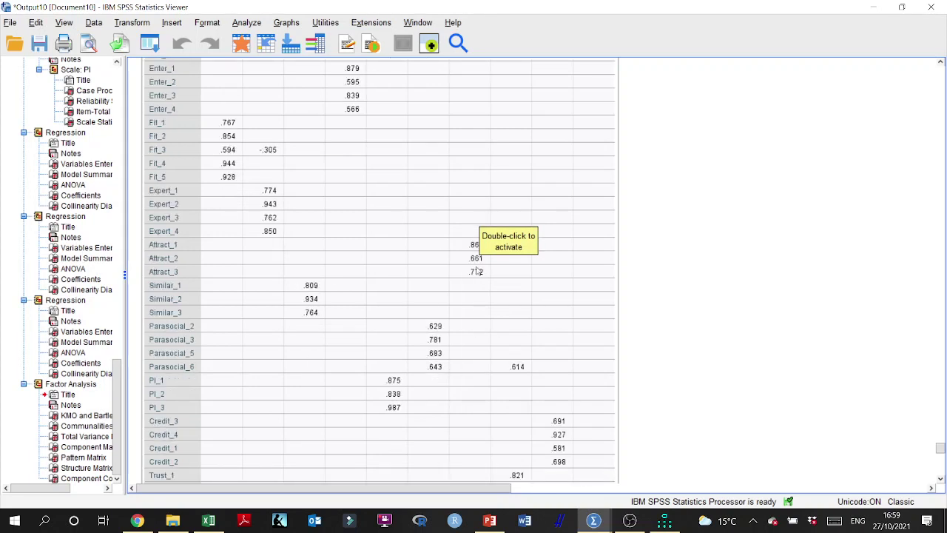
pyautogui.scroll(-2, 479, 270)
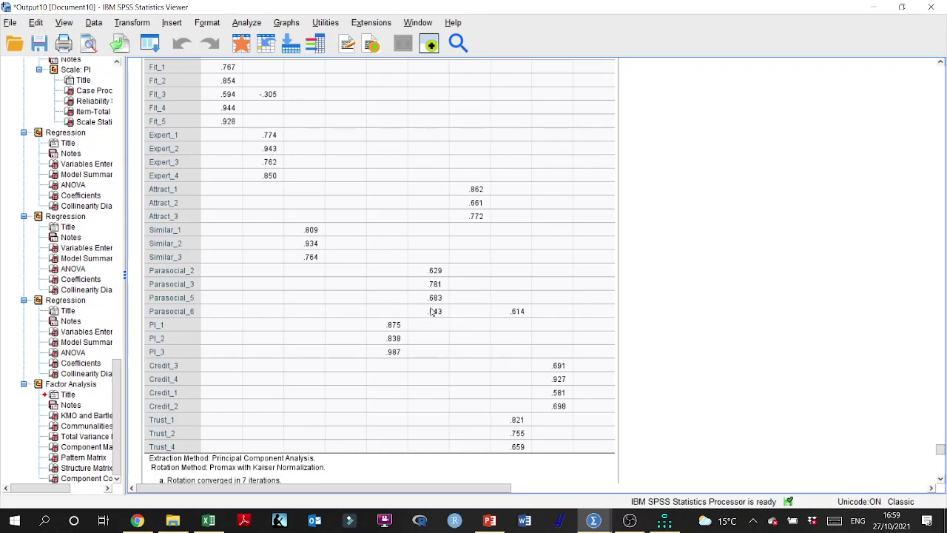
pyautogui.scroll(-2, 437, 311)
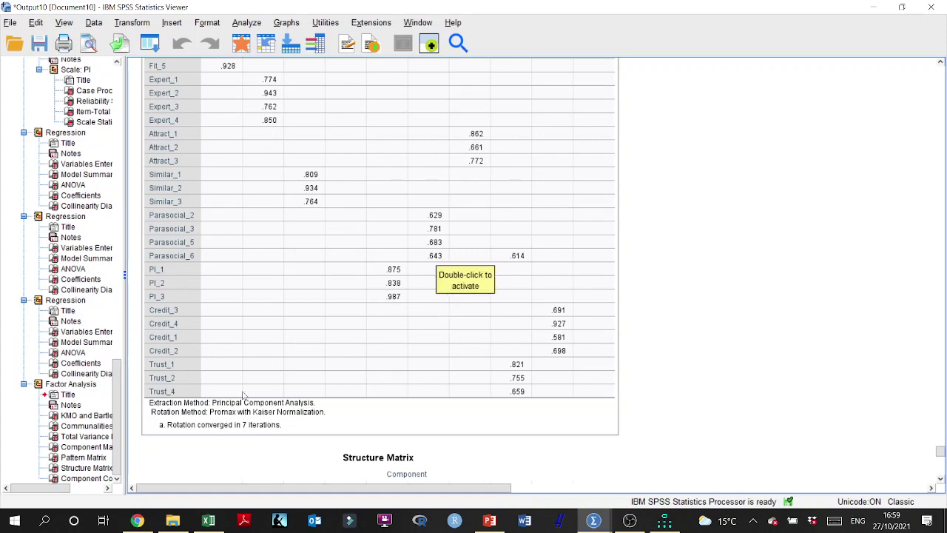
# Copy the Pattern Matrix table from the factor analysis output.
pyautogui.click(444, 160)
pyautogui.rightClick(434, 131)
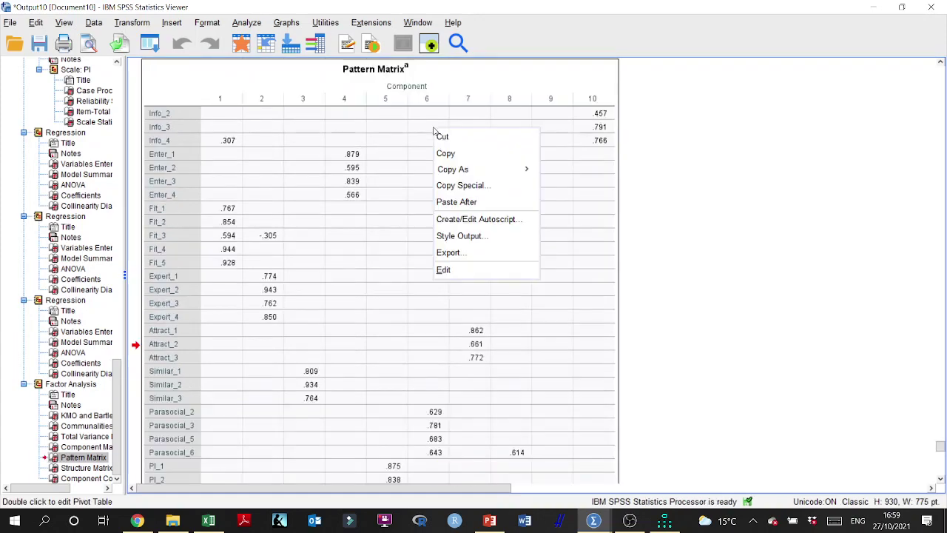
pyautogui.click(442, 153)
# Switch to Amos and start a new, blank path diagram.
pyautogui.click(665, 520)
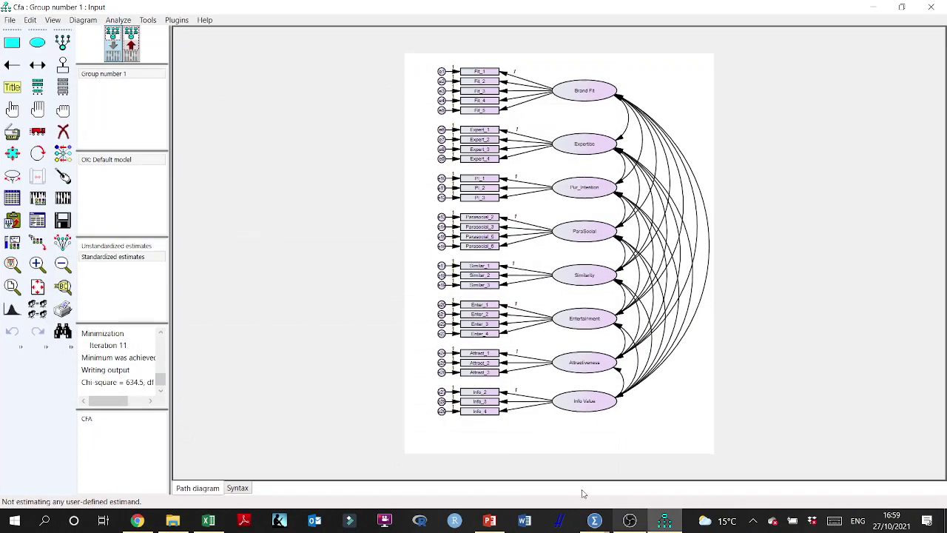
pyautogui.click(13, 20)
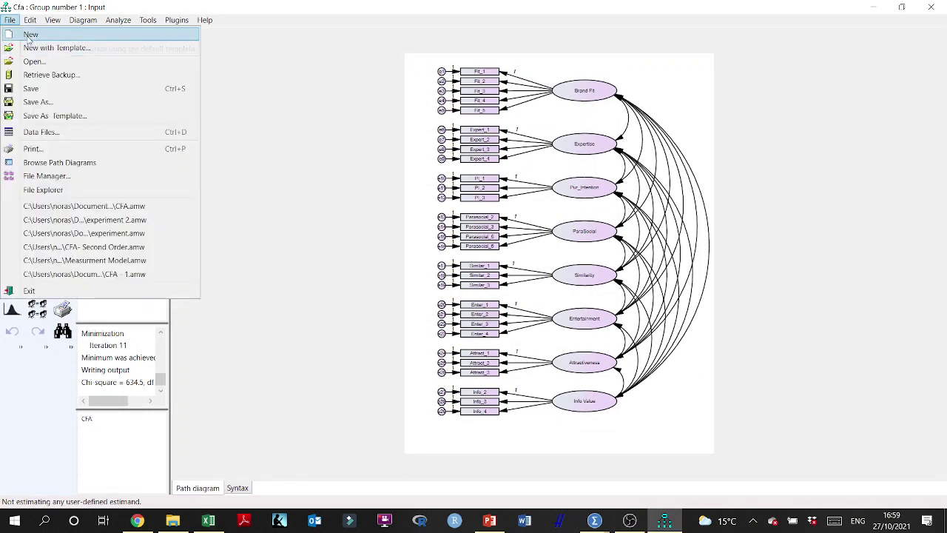
pyautogui.click(28, 36)
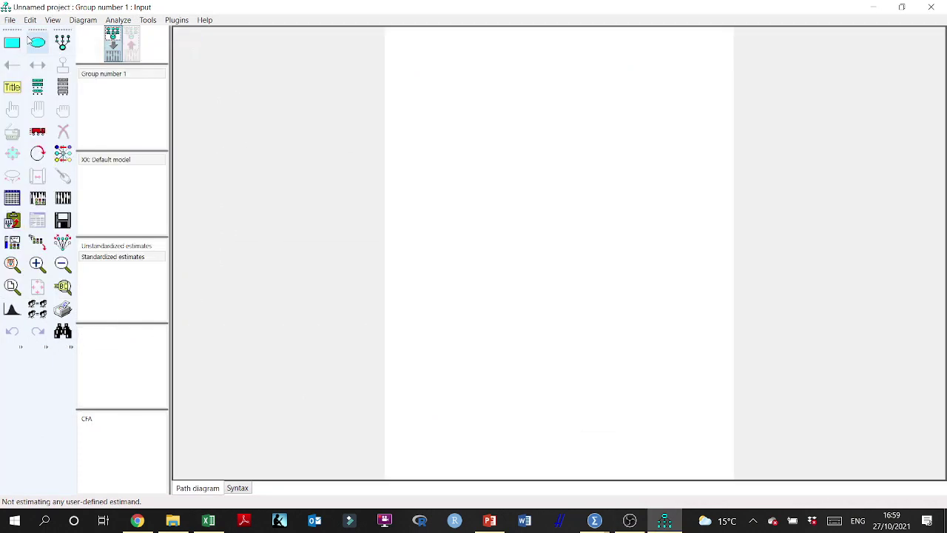
# Build a diagram from the copied pattern matrix with Pattern Matrix Model Builder, using DataSEM from the Data Analysis folder as the data file.
pyautogui.click(177, 20)
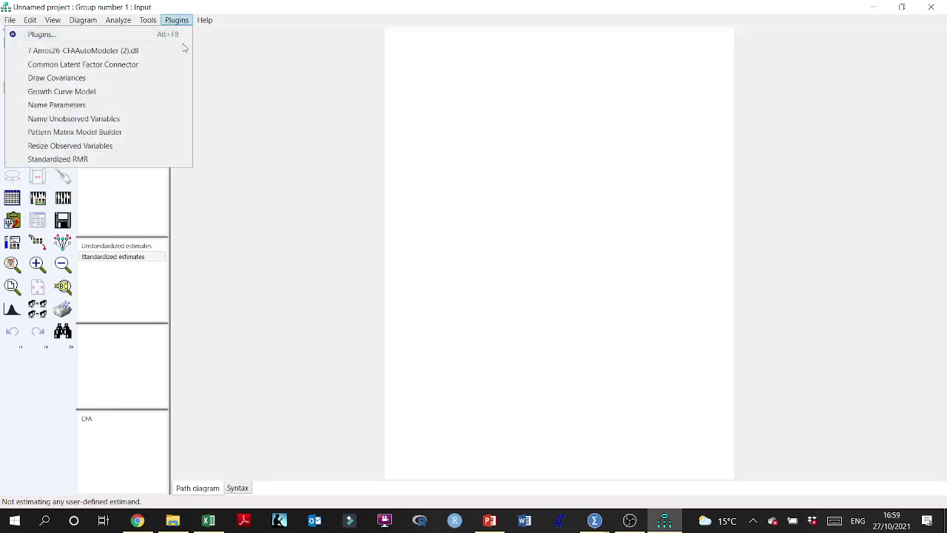
pyautogui.click(104, 132)
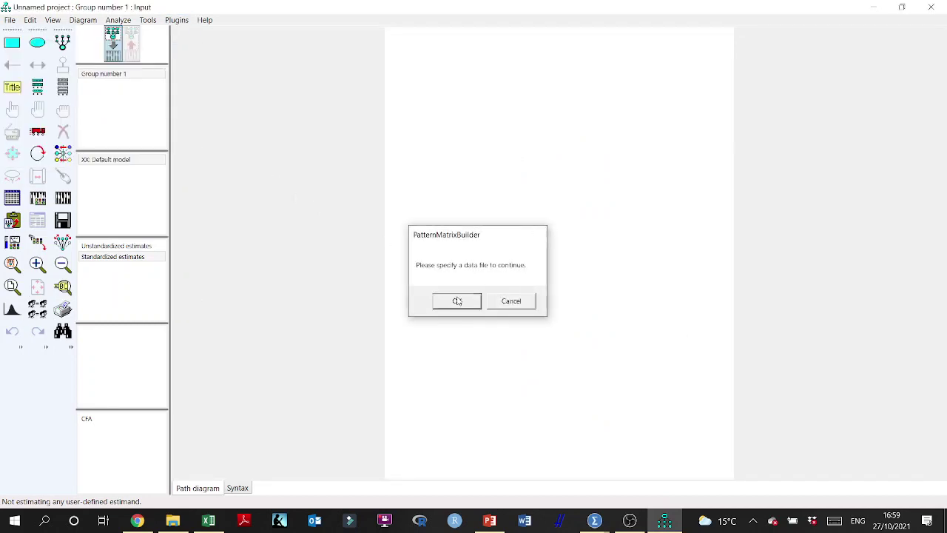
pyautogui.click(457, 300)
pyautogui.click(471, 300)
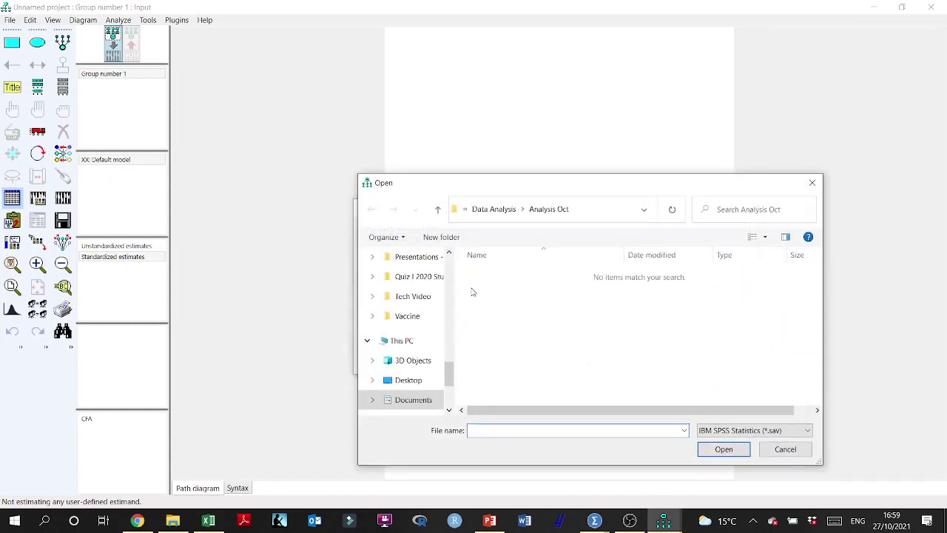
pyautogui.click(493, 210)
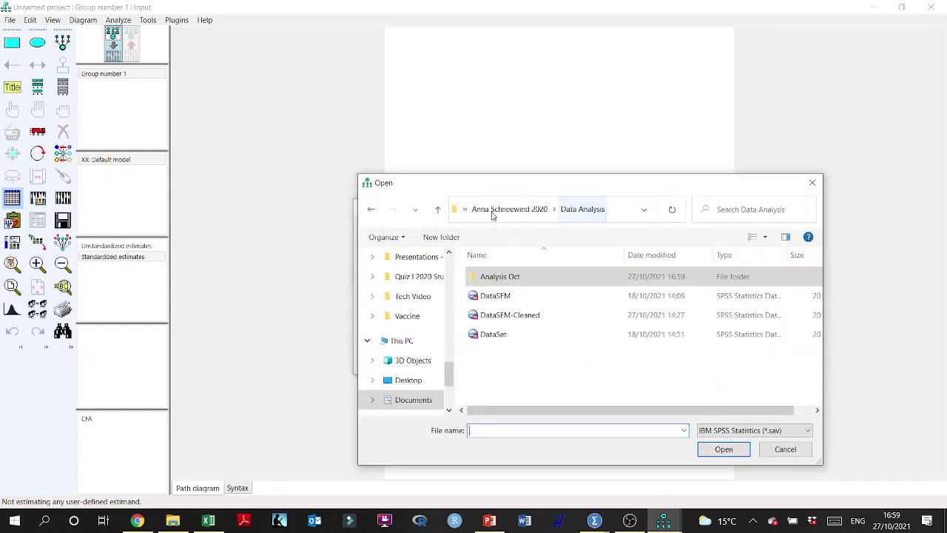
pyautogui.click(511, 297)
pyautogui.click(724, 450)
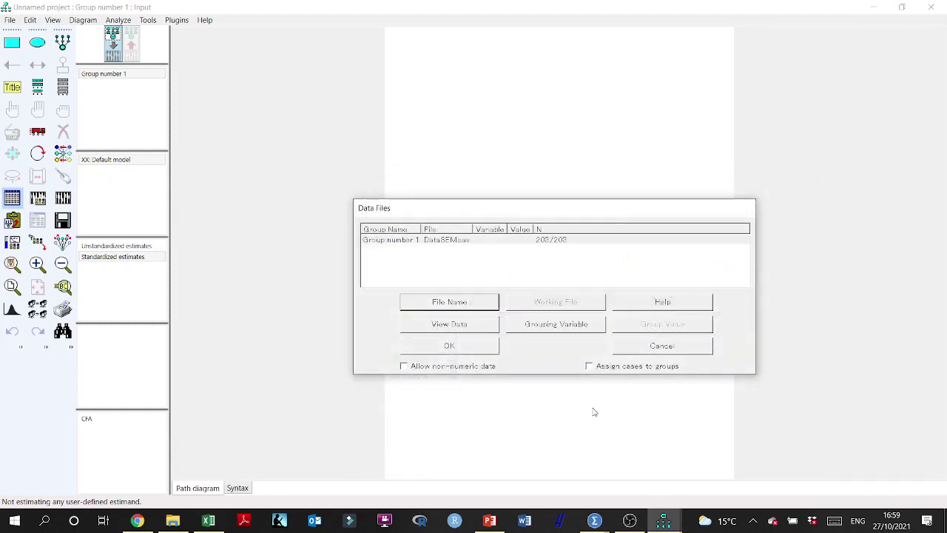
pyautogui.click(449, 346)
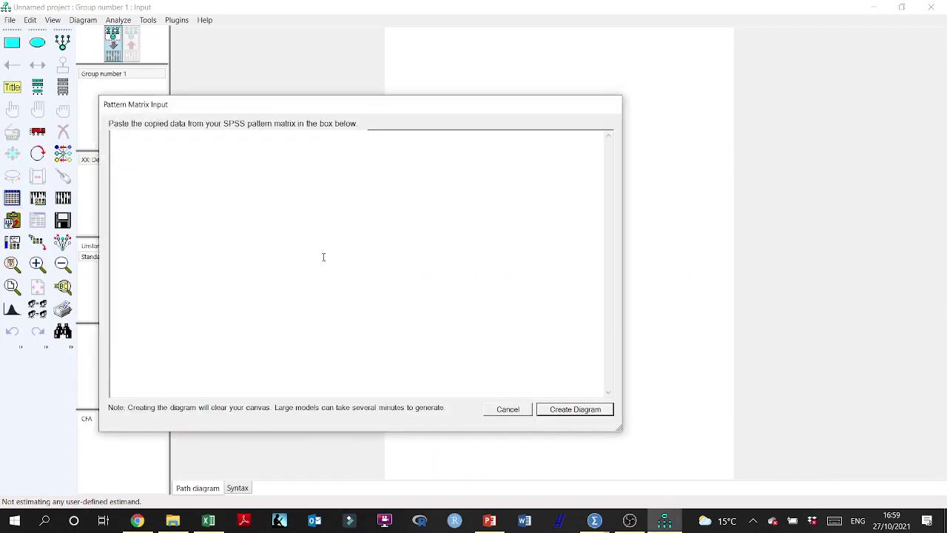
pyautogui.hotkey('ctrl', 'v')
pyautogui.click(586, 412)
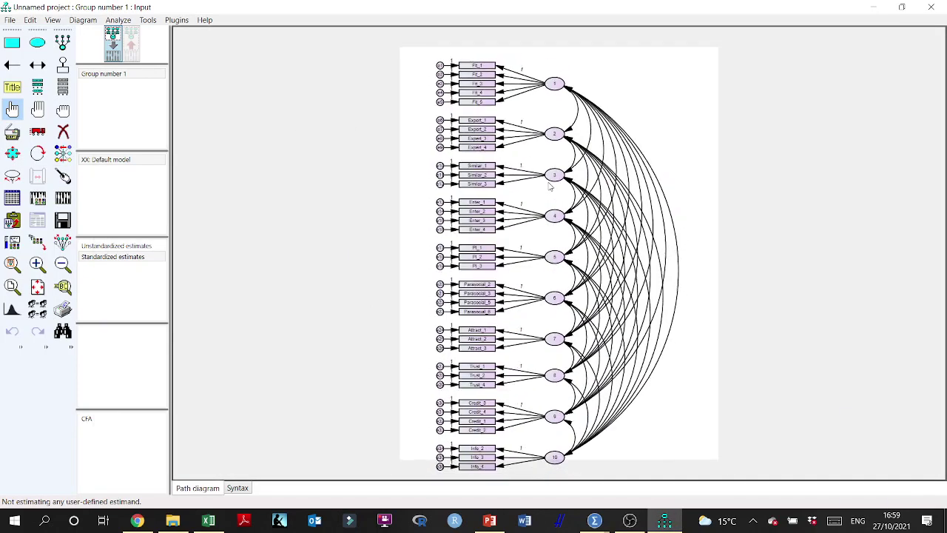
# Calculate the estimates, saving the new model as CFA - ALL in the Analysis Oct folder.
pyautogui.click(63, 198)
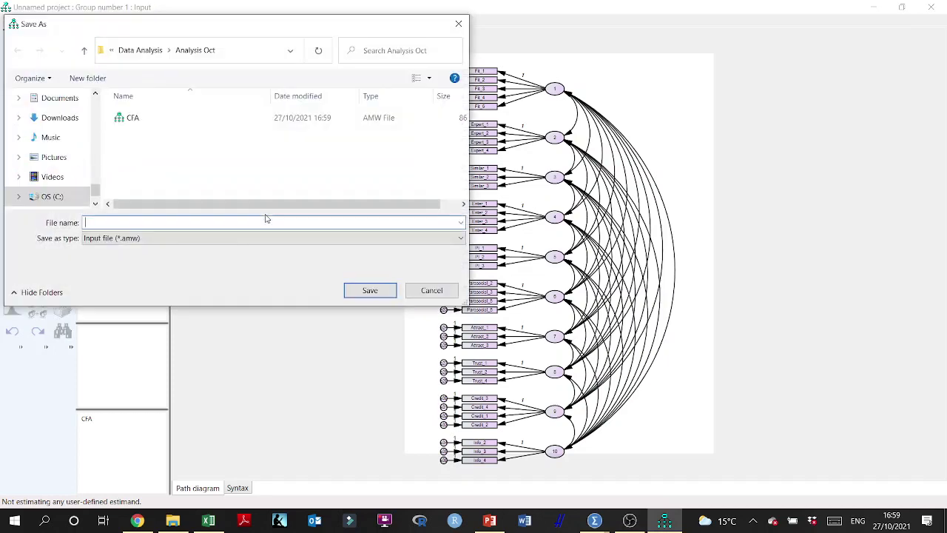
pyautogui.click(136, 117)
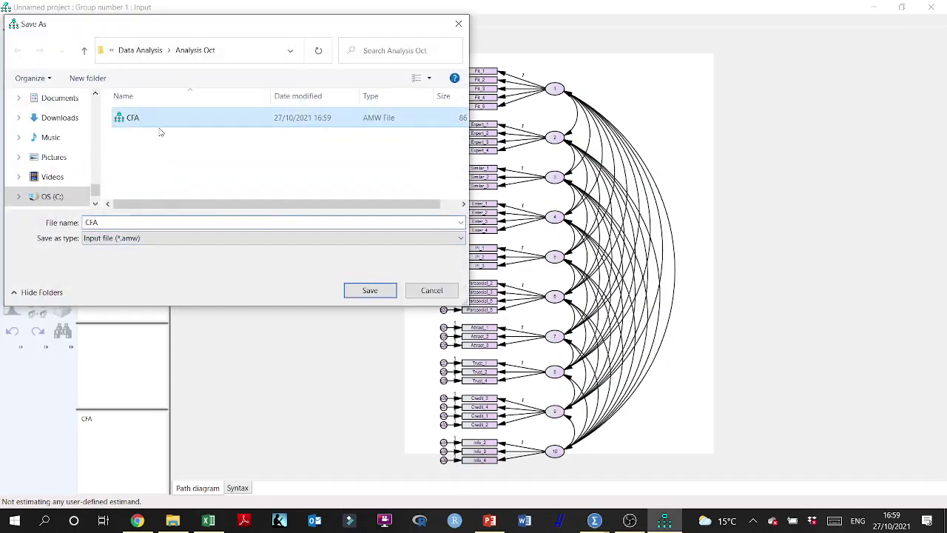
pyautogui.click(223, 223)
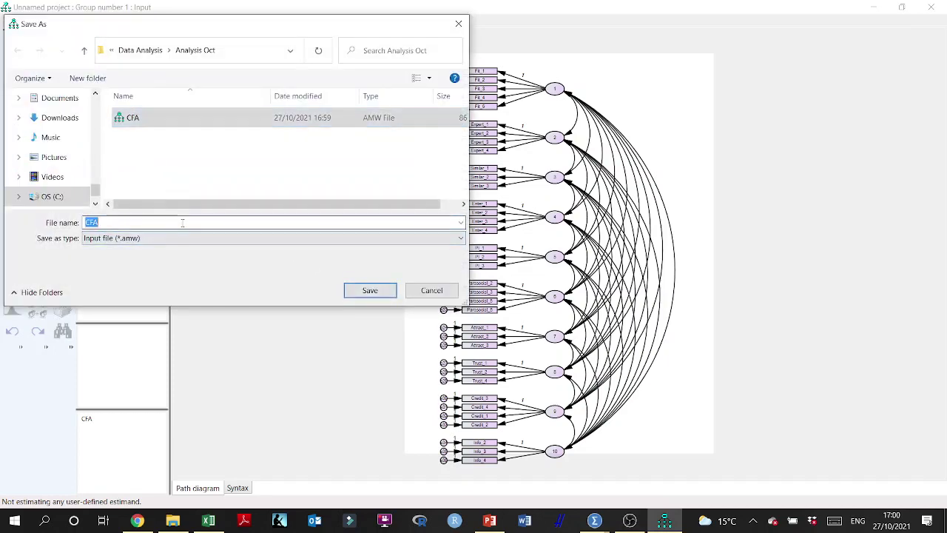
pyautogui.click(179, 222)
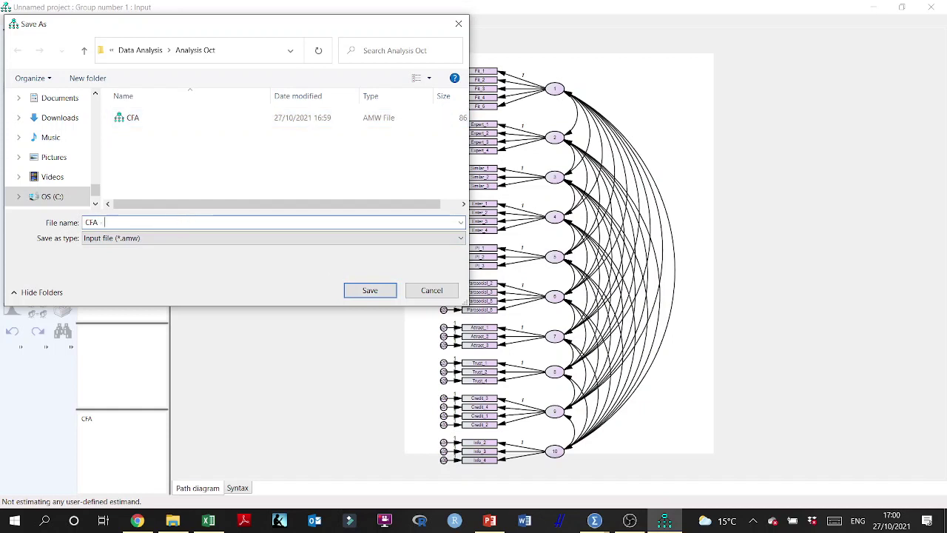
pyautogui.press('Return')
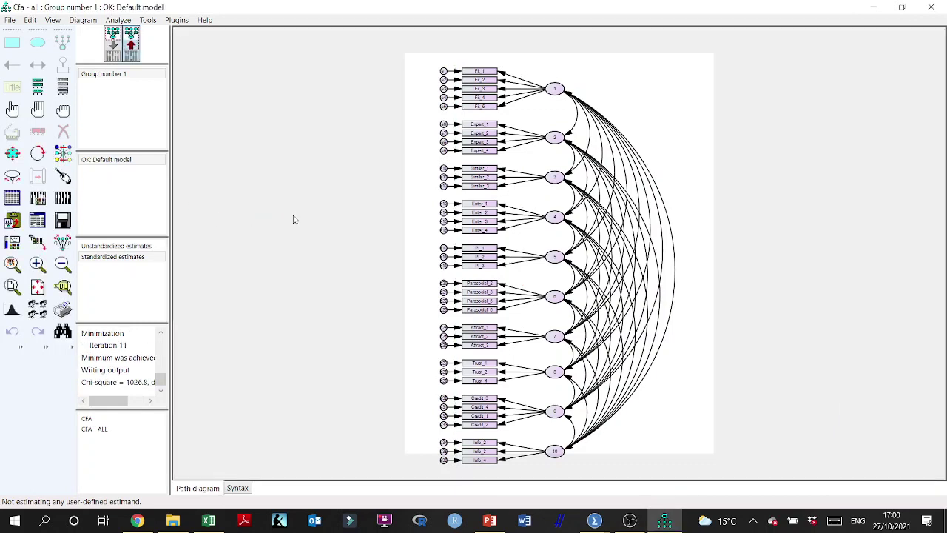
# Enable standardized estimates in the analysis output and recalculate the model's estimates.
pyautogui.click(37, 197)
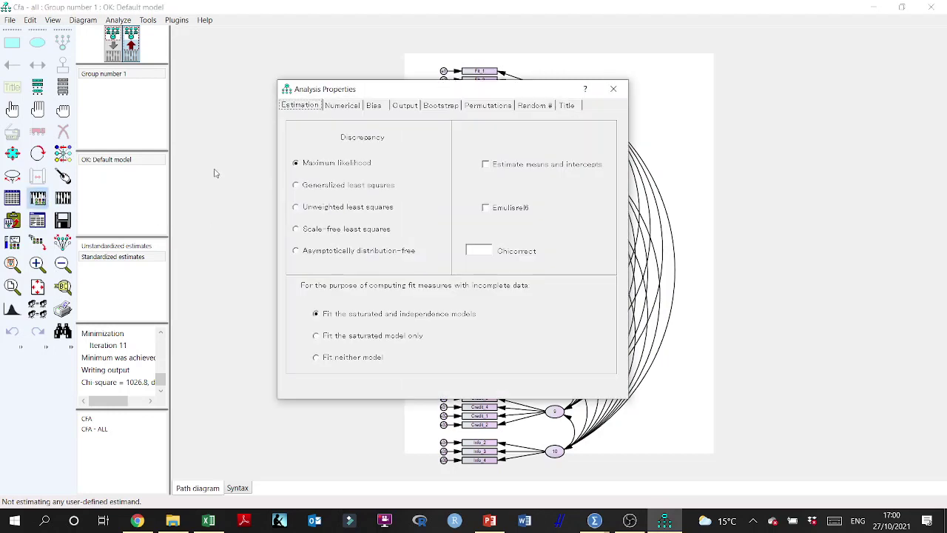
pyautogui.click(407, 105)
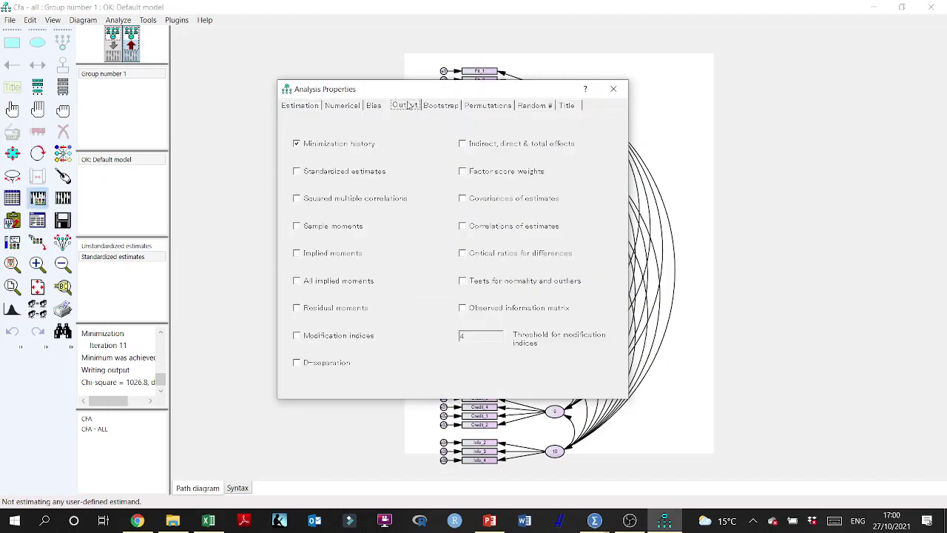
pyautogui.click(298, 173)
pyautogui.click(614, 89)
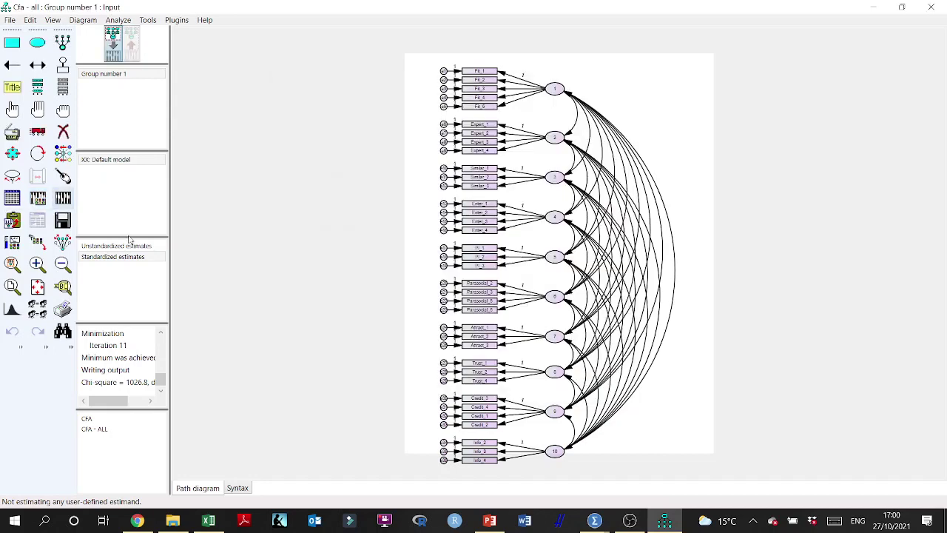
pyautogui.click(63, 197)
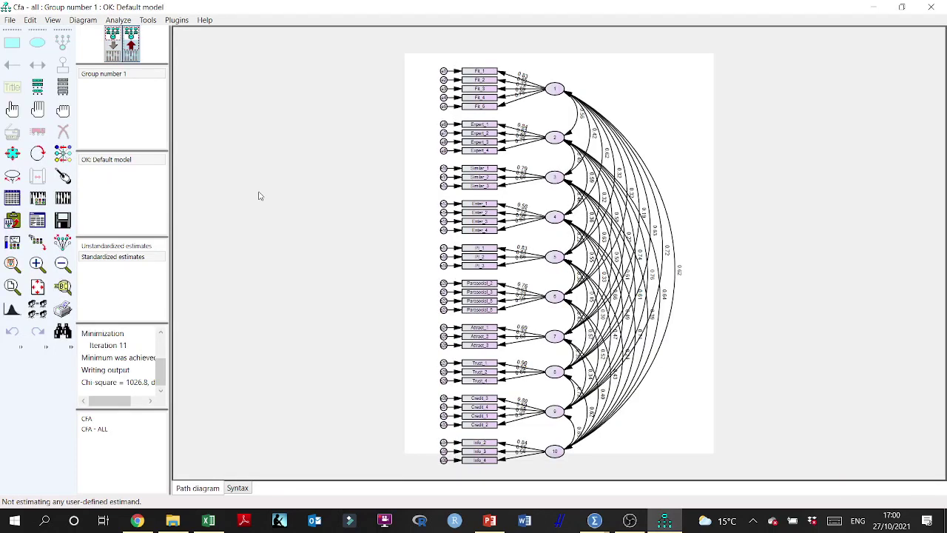
# Examine the standardized loadings and the correlations between the ten factors on the path diagram.
pyautogui.click(117, 258)
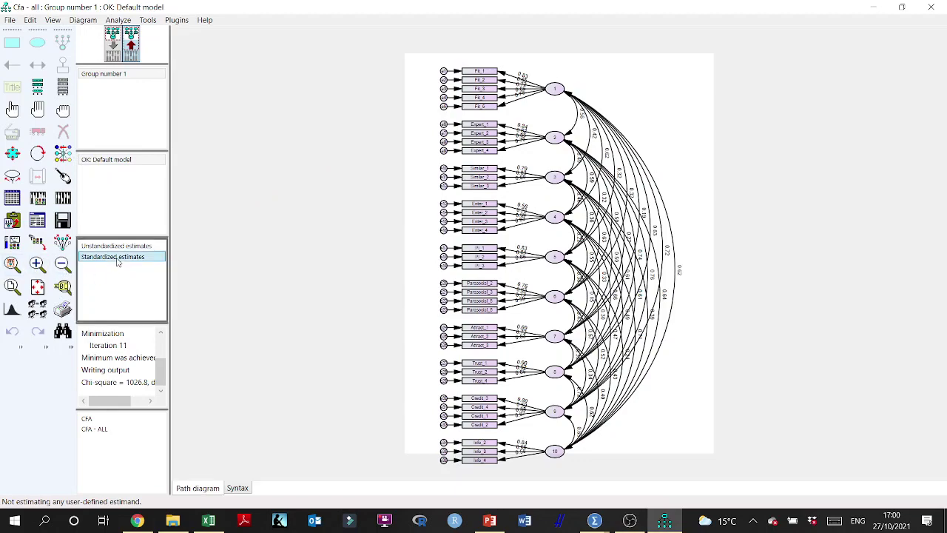
pyautogui.scroll(3, 525, 169)
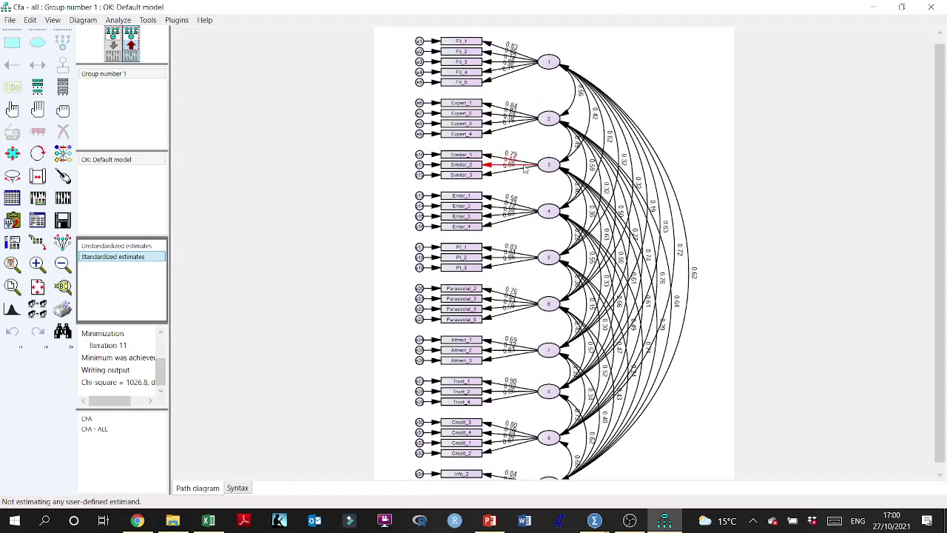
pyautogui.scroll(1, 526, 169)
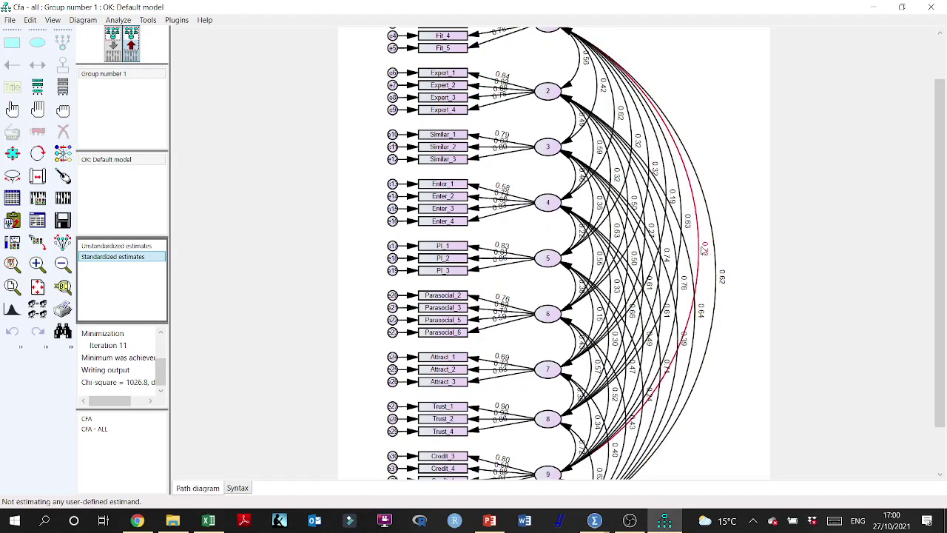
pyautogui.scroll(-3, 704, 250)
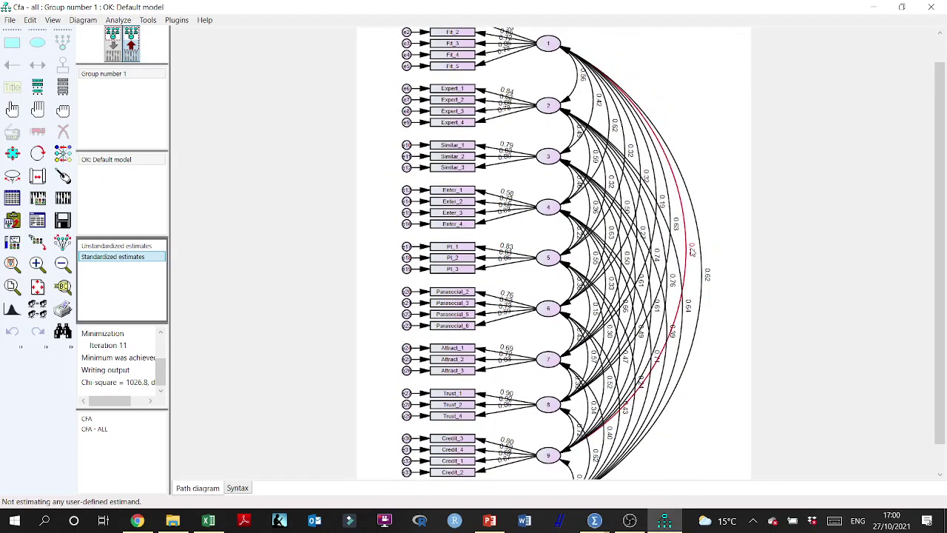
pyautogui.scroll(-2, 692, 252)
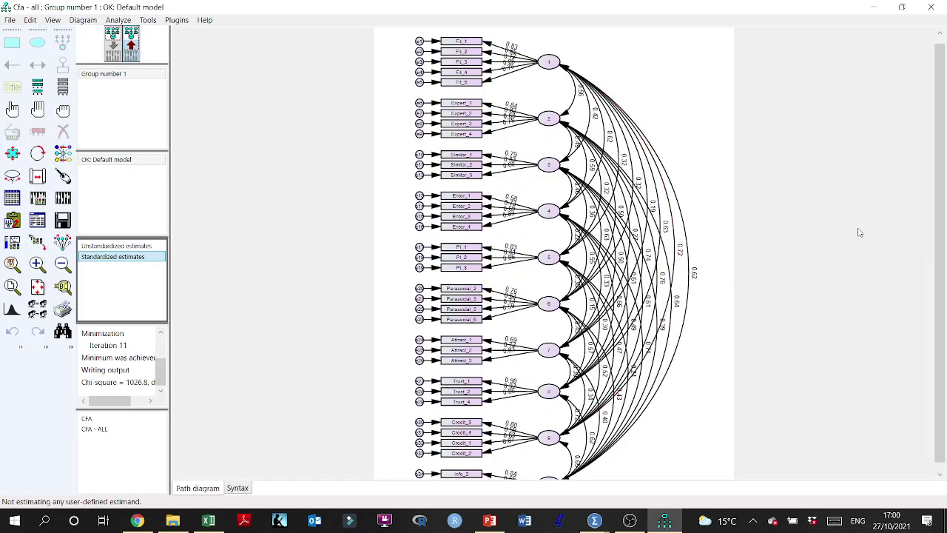
# Examine the regression weights and standardized regression weights in the text output for the ten-factor model.
pyautogui.scroll(1, 940, 162)
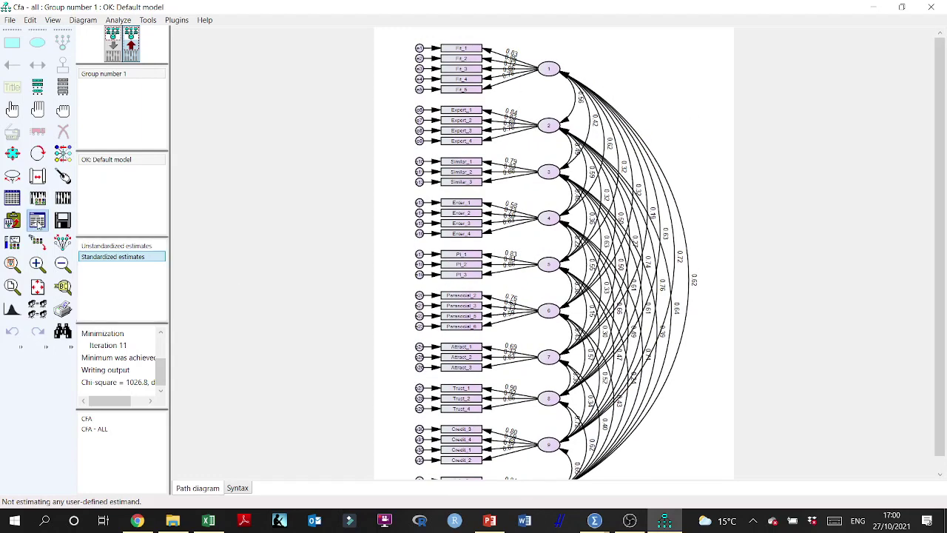
pyautogui.click(37, 220)
pyautogui.click(30, 115)
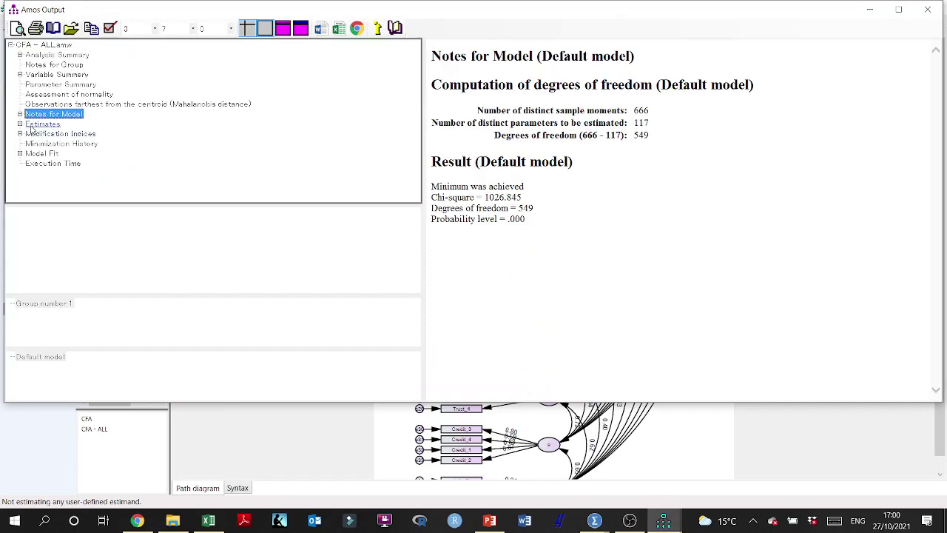
pyautogui.click(37, 124)
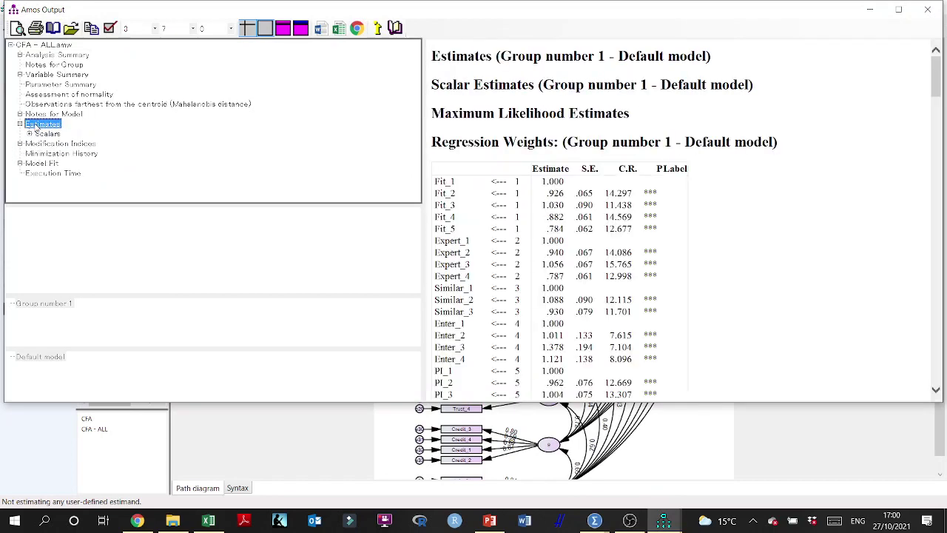
pyautogui.scroll(-2, 661, 183)
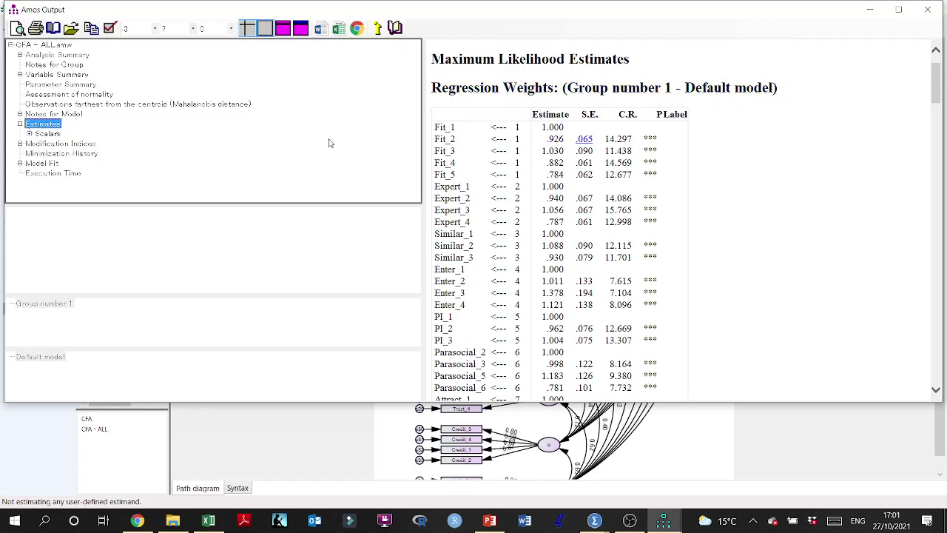
pyautogui.scroll(-15, 515, 89)
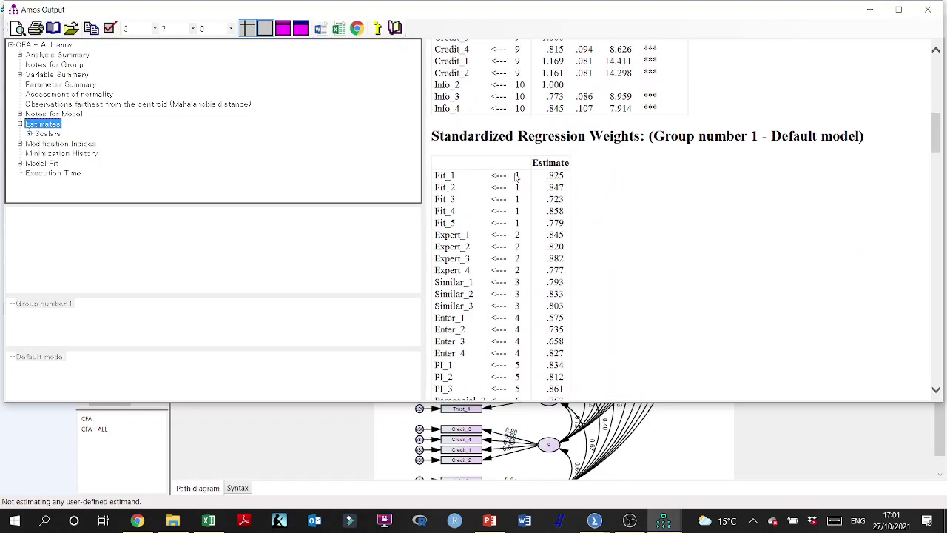
pyautogui.scroll(-2, 478, 156)
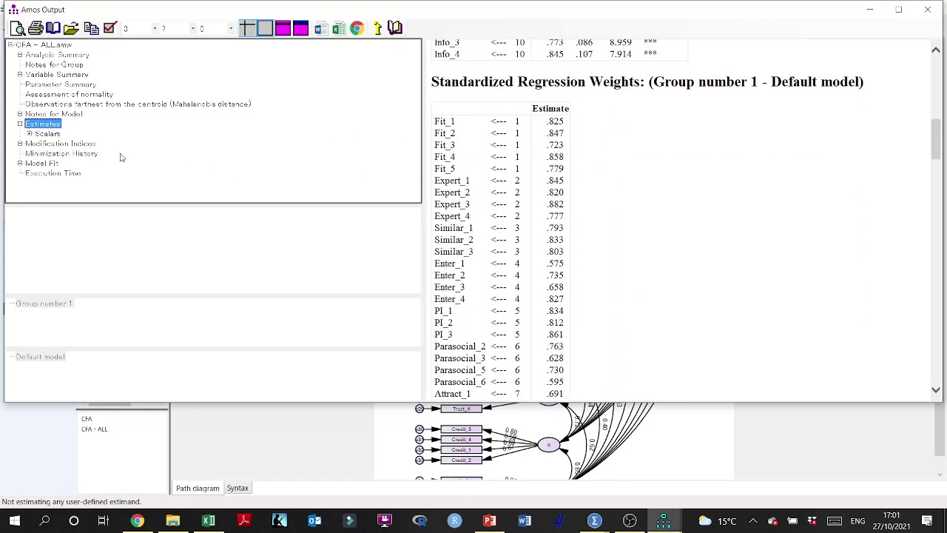
pyautogui.scroll(-4, 584, 133)
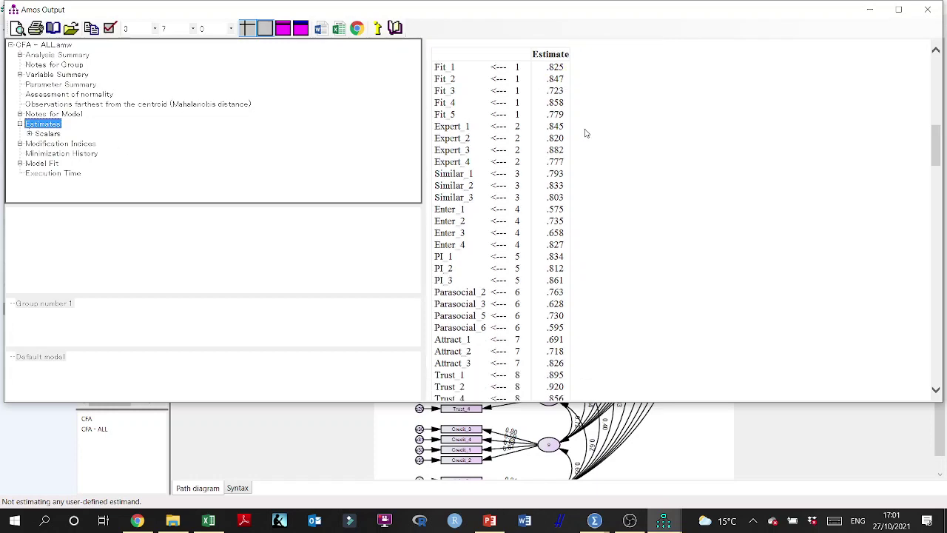
pyautogui.scroll(4, 580, 74)
pyautogui.scroll(-12, 575, 111)
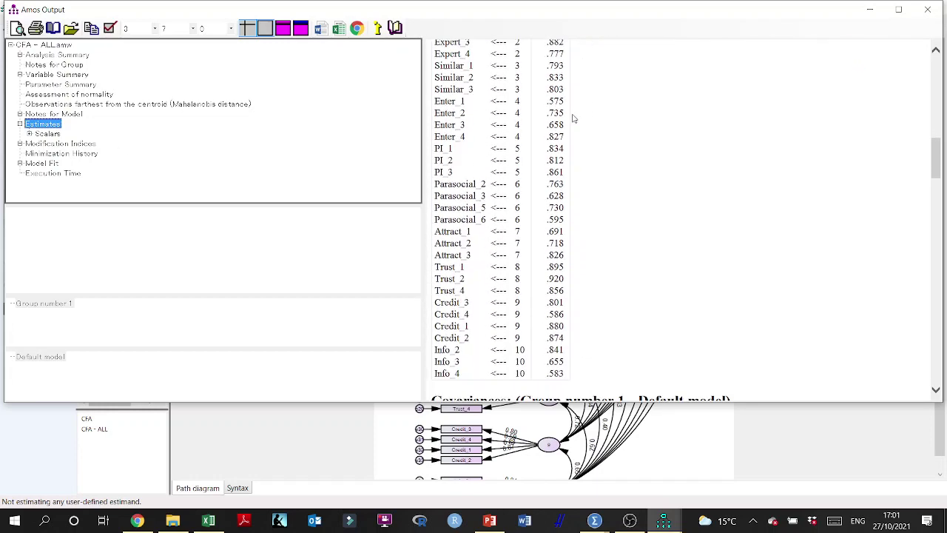
# Review the covariances between the ten factors in the estimates output, including their significance, and return to the path diagram.
pyautogui.scroll(-2, 510, 188)
pyautogui.scroll(-3, 573, 182)
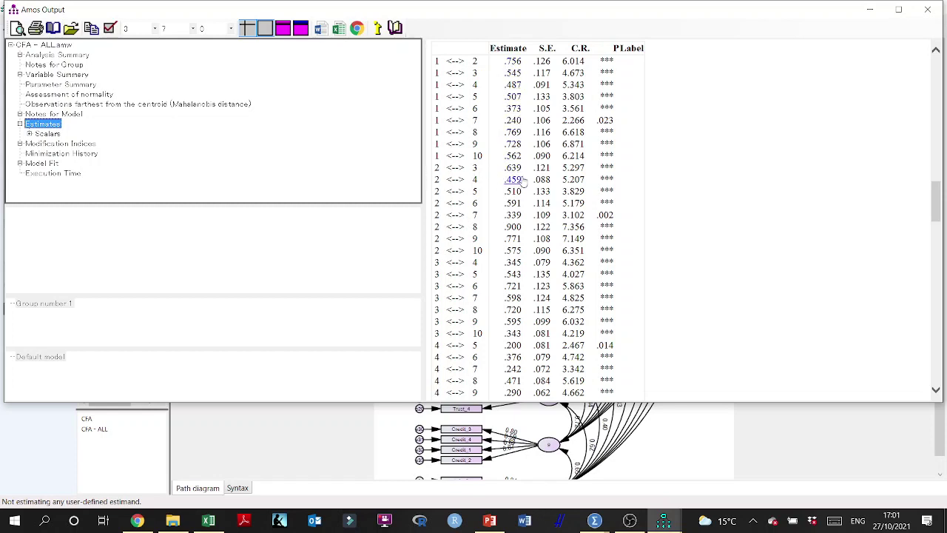
pyautogui.scroll(-3, 527, 178)
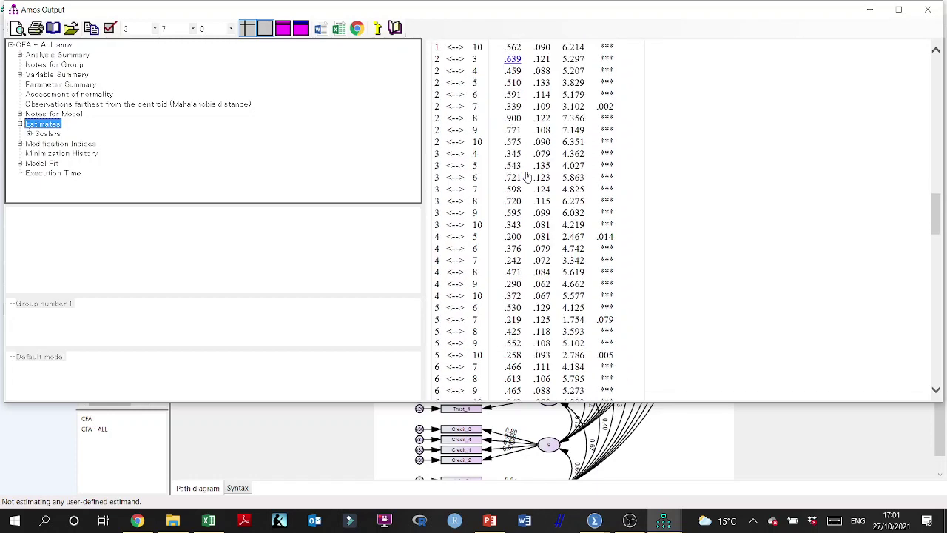
pyautogui.scroll(-5, 527, 178)
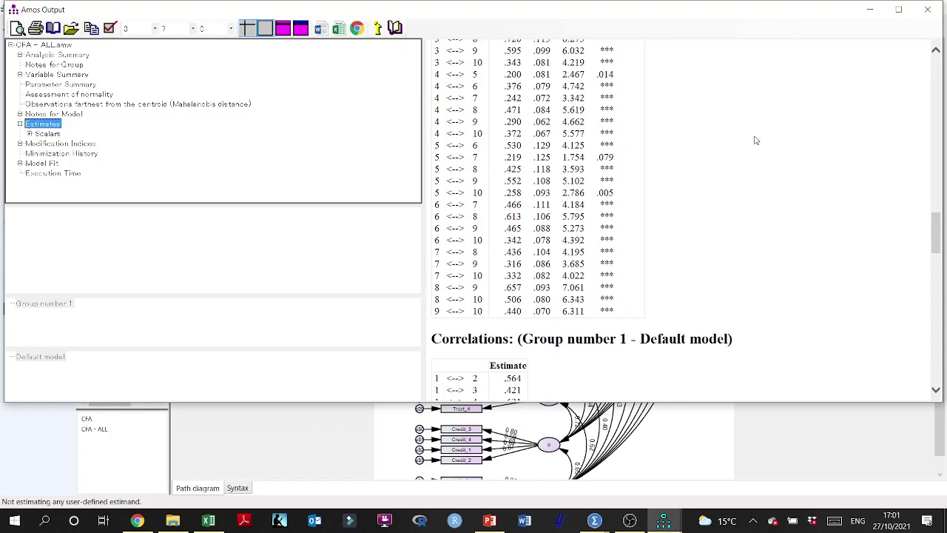
pyautogui.click(881, 9)
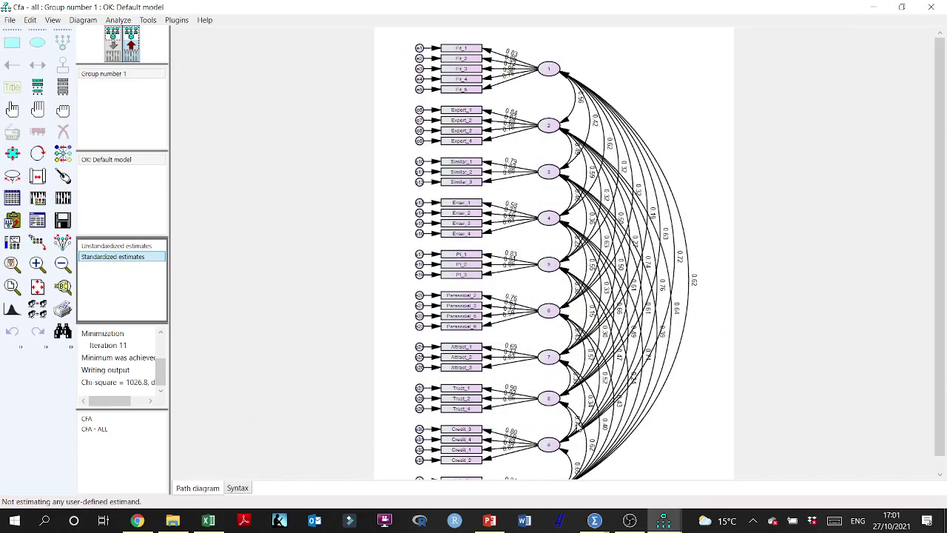
# Move the correlation label between factors 8 and 9 to the inner side of its curve on the path diagram.
pyautogui.click(12, 175)
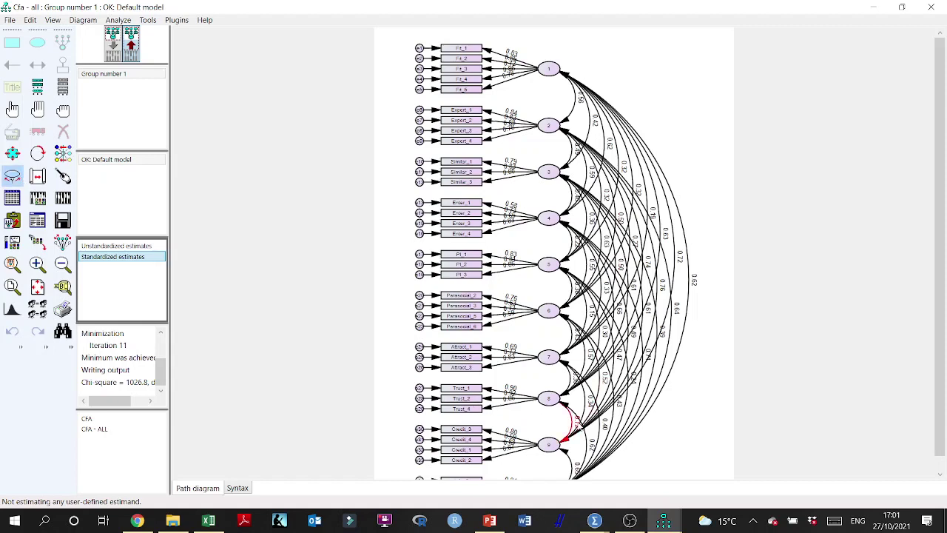
pyautogui.moveTo(577, 426); pyautogui.dragTo(565, 419)
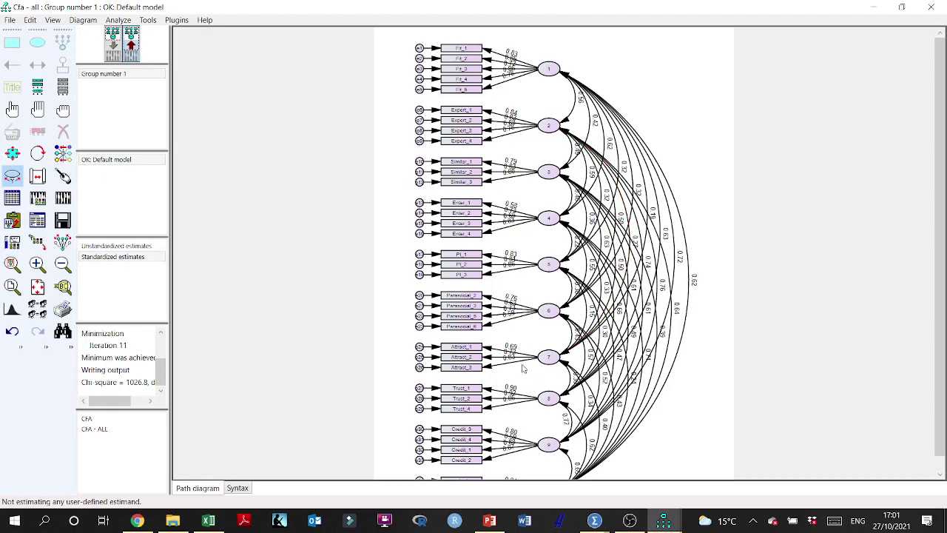
pyautogui.scroll(-3, 418, 281)
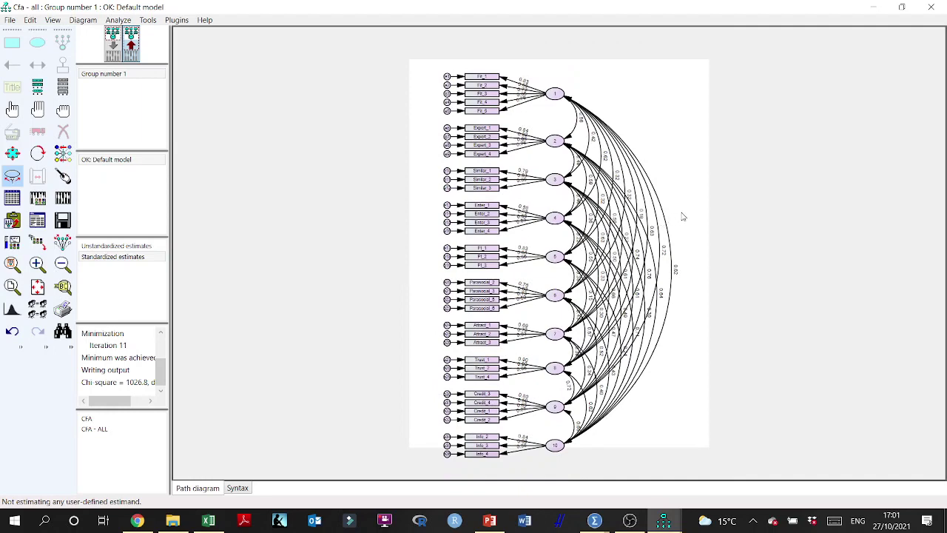
pyautogui.scroll(3, 683, 216)
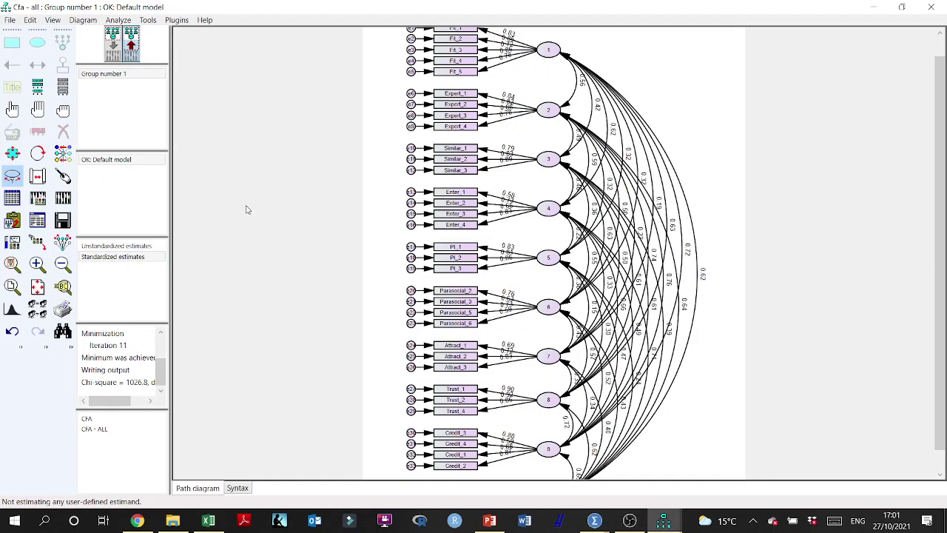
pyautogui.scroll(-4, 400, 267)
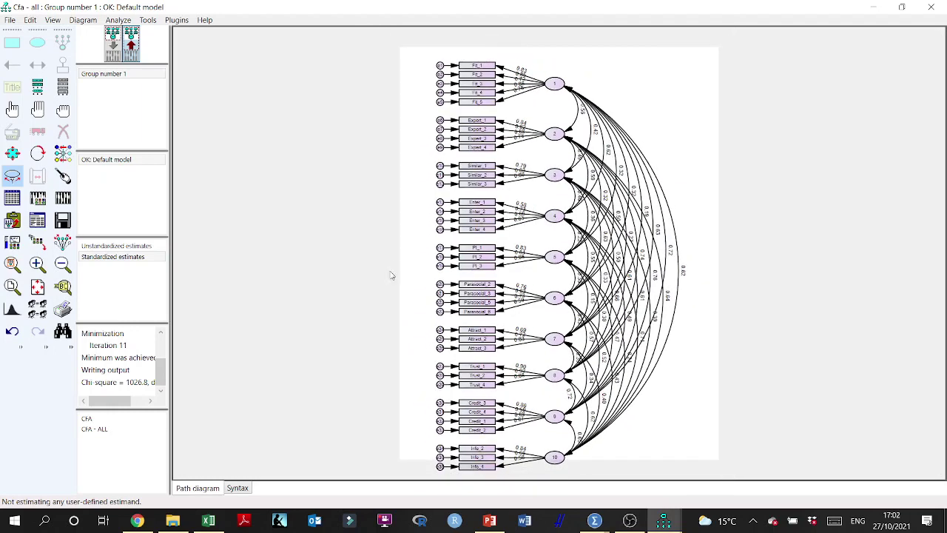
# Delete factor 9 from the input diagram together with its four Credit items and their error terms.
pyautogui.click(114, 50)
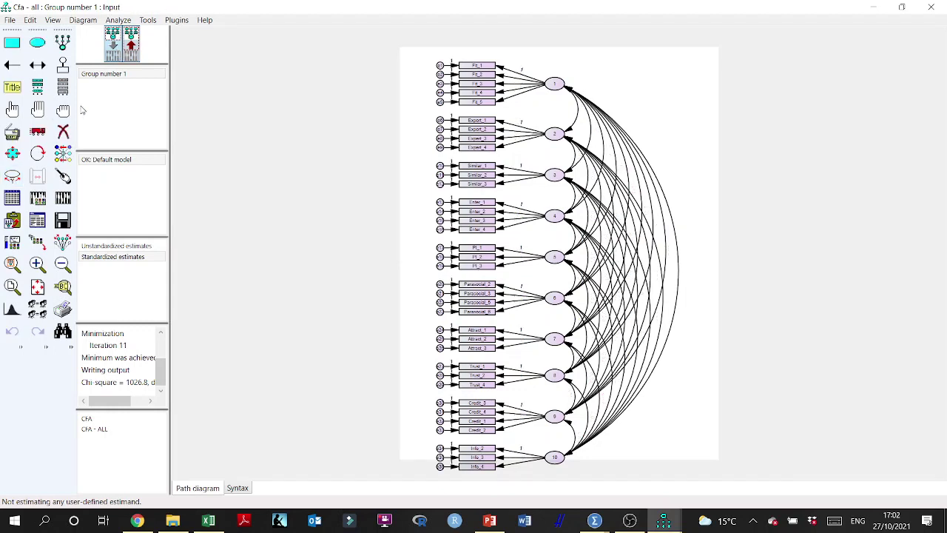
pyautogui.click(63, 131)
pyautogui.click(560, 418)
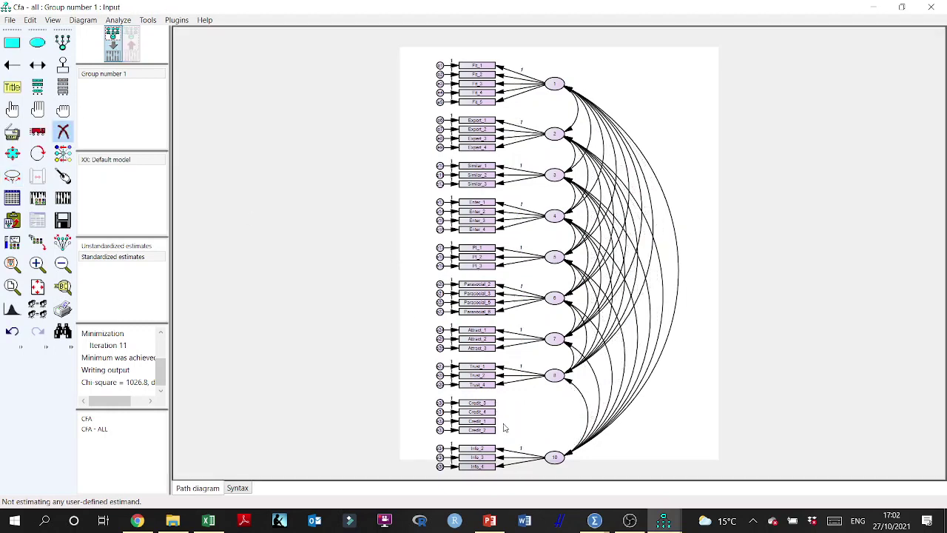
pyautogui.click(477, 430)
pyautogui.click(477, 421)
pyautogui.click(477, 412)
pyautogui.click(478, 403)
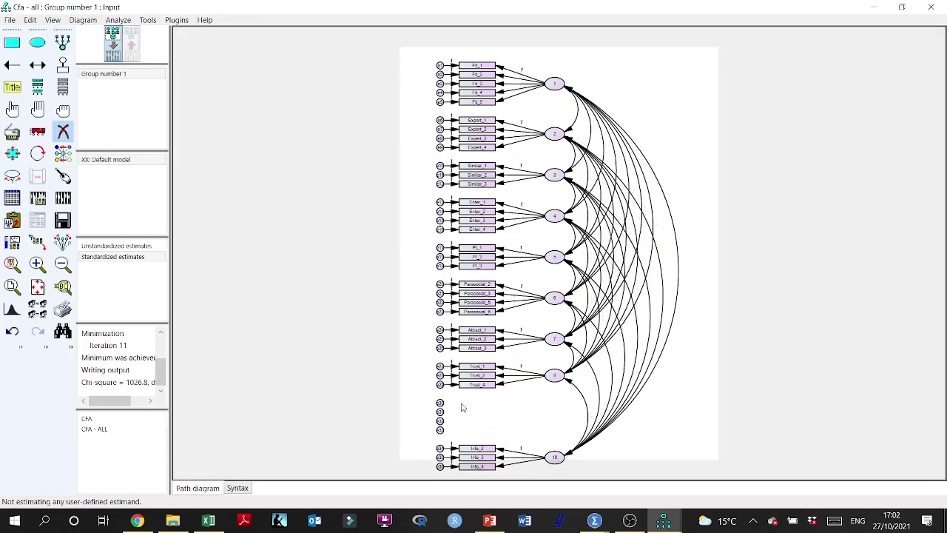
pyautogui.click(440, 402)
pyautogui.click(439, 412)
pyautogui.click(439, 420)
pyautogui.click(440, 429)
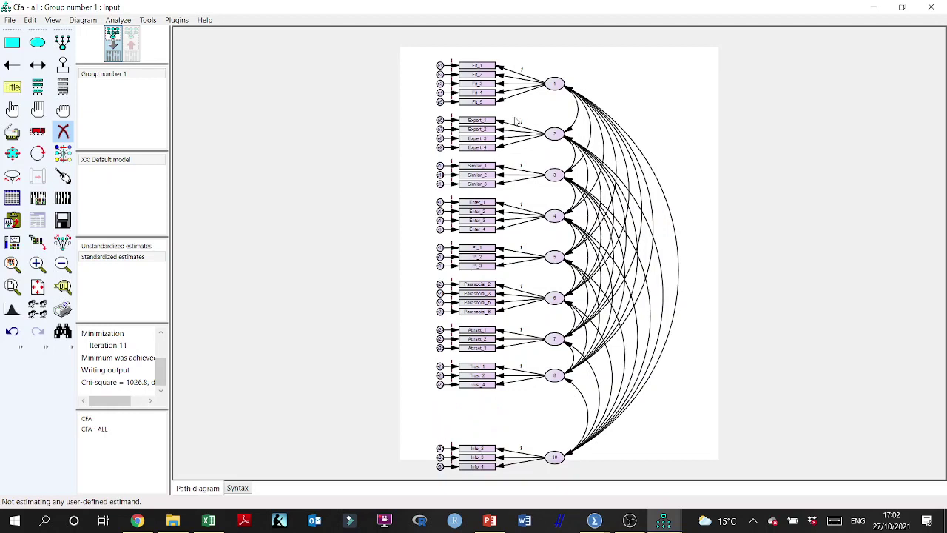
# Recalculate the estimates without the Credit factor and review the regression weights and covariances in the text output.
pyautogui.click(63, 197)
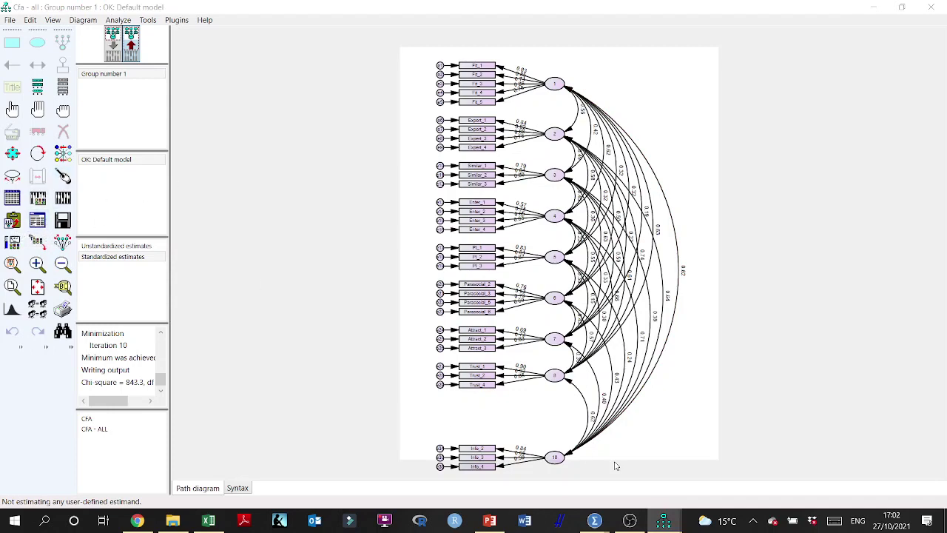
pyautogui.moveTo(664, 520)
pyautogui.click(730, 455)
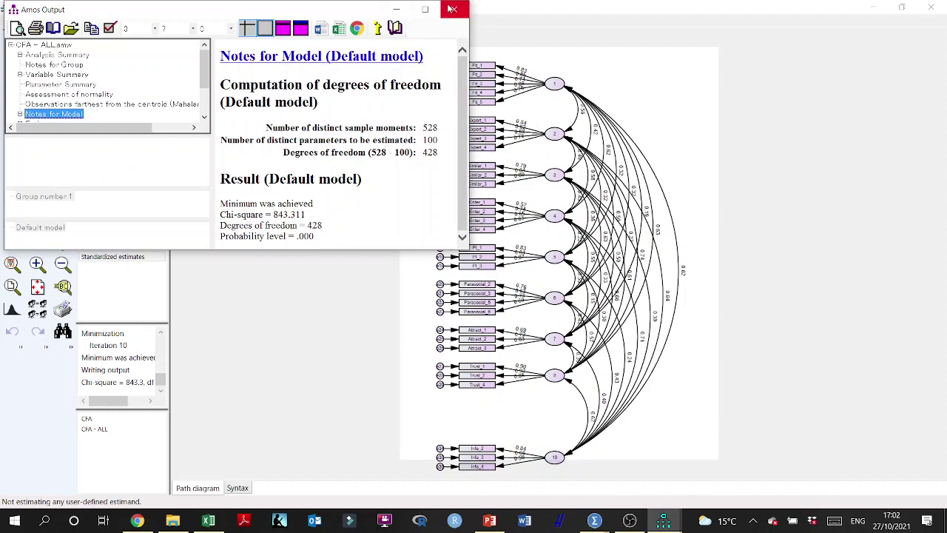
pyautogui.click(425, 9)
pyautogui.click(29, 120)
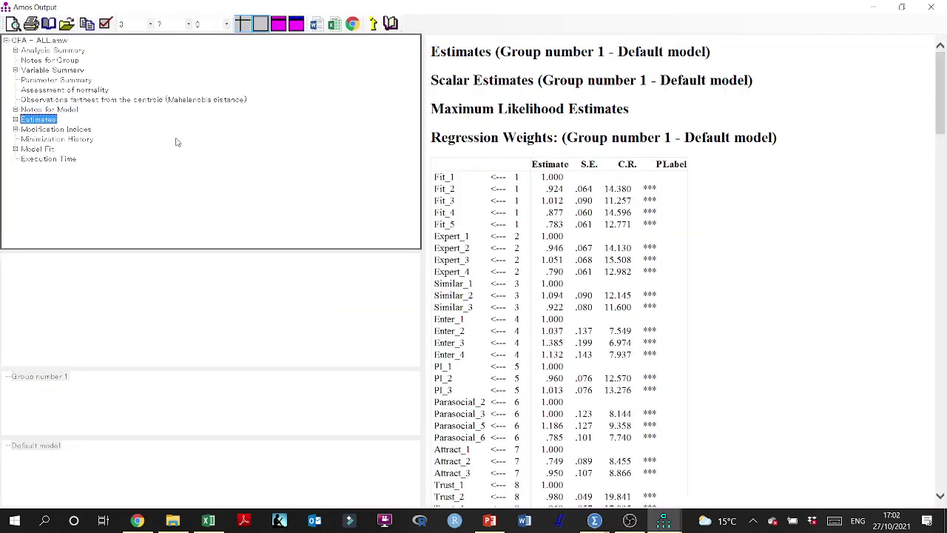
pyautogui.scroll(-15, 609, 289)
pyautogui.scroll(3, 609, 280)
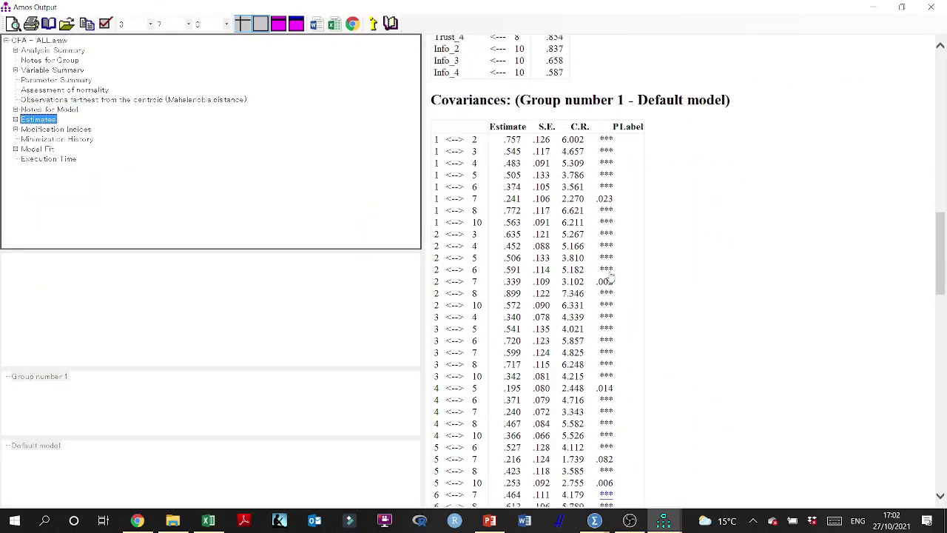
pyautogui.scroll(-3, 592, 232)
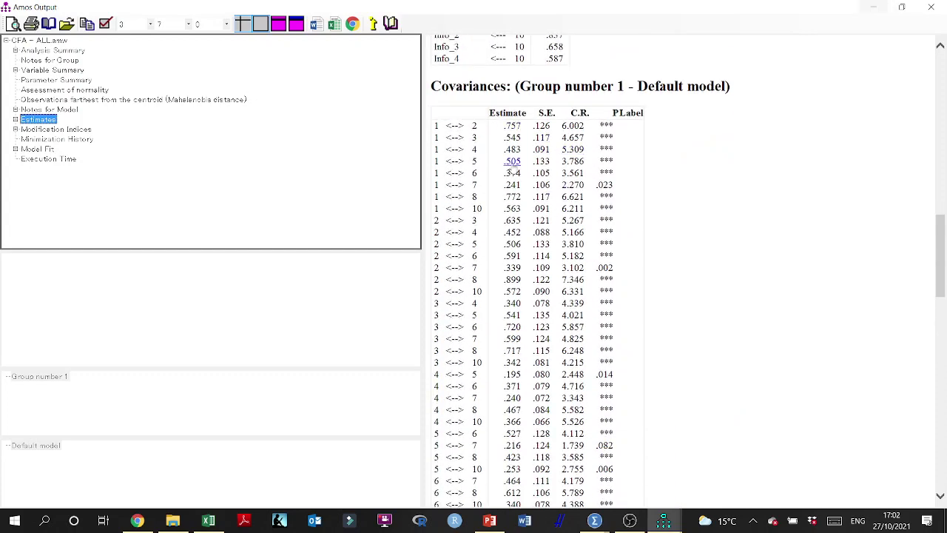
pyautogui.click(874, 6)
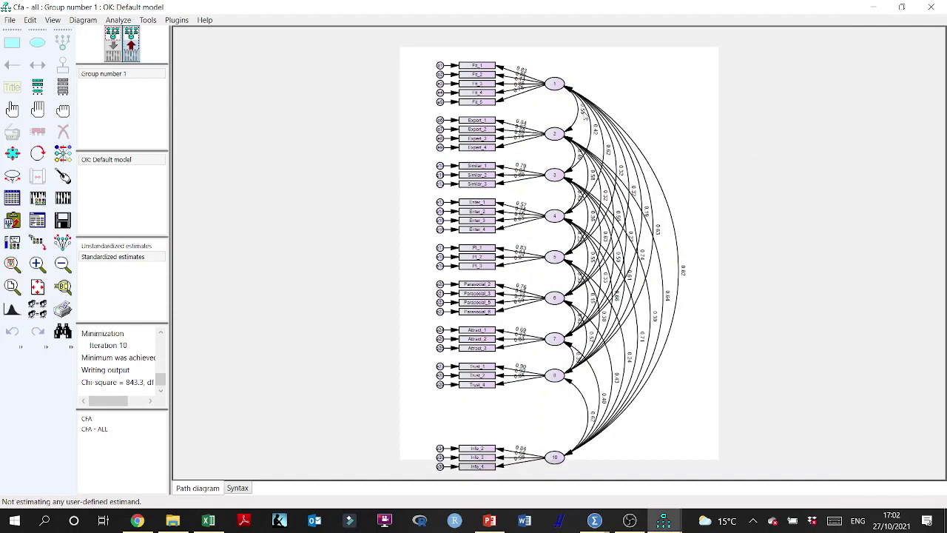
# Move the correlation label between factors 1 and 2 to the inner side of its curve.
pyautogui.click(12, 175)
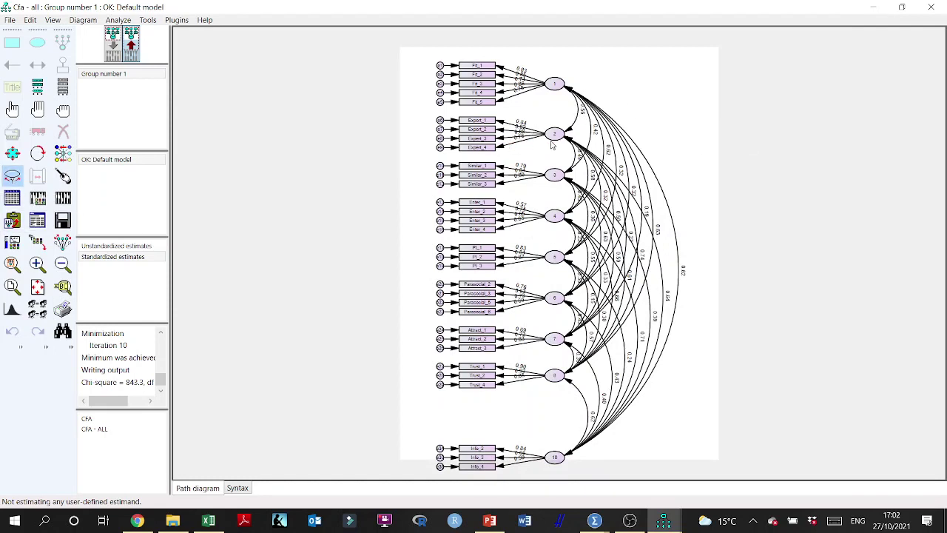
pyautogui.moveTo(583, 116); pyautogui.dragTo(576, 113)
# Examine the reduced model's estimates in the text output, from the loadings and covariances to the variances and factor correlations.
pyautogui.click(37, 220)
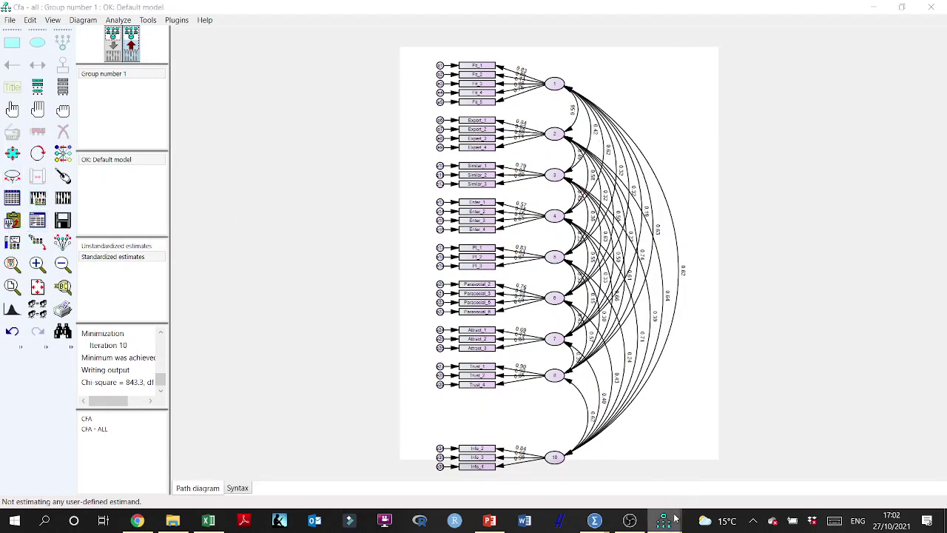
pyautogui.click(730, 467)
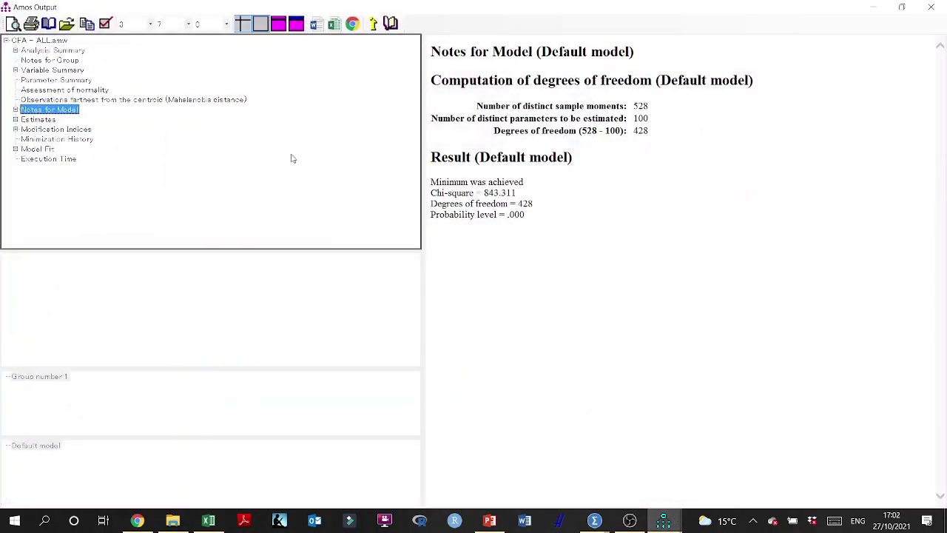
pyautogui.click(37, 120)
pyautogui.scroll(-1, 560, 214)
pyautogui.scroll(-20, 560, 215)
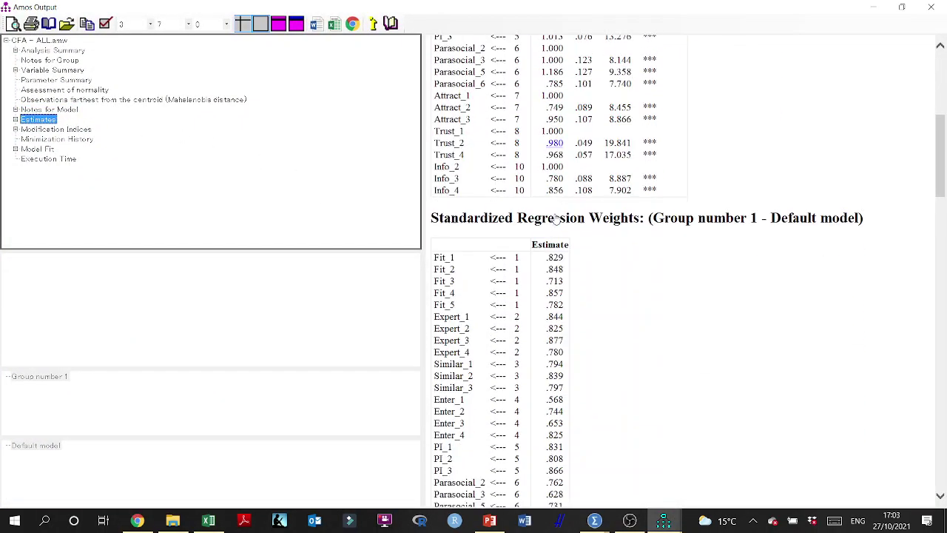
pyautogui.scroll(-20, 584, 185)
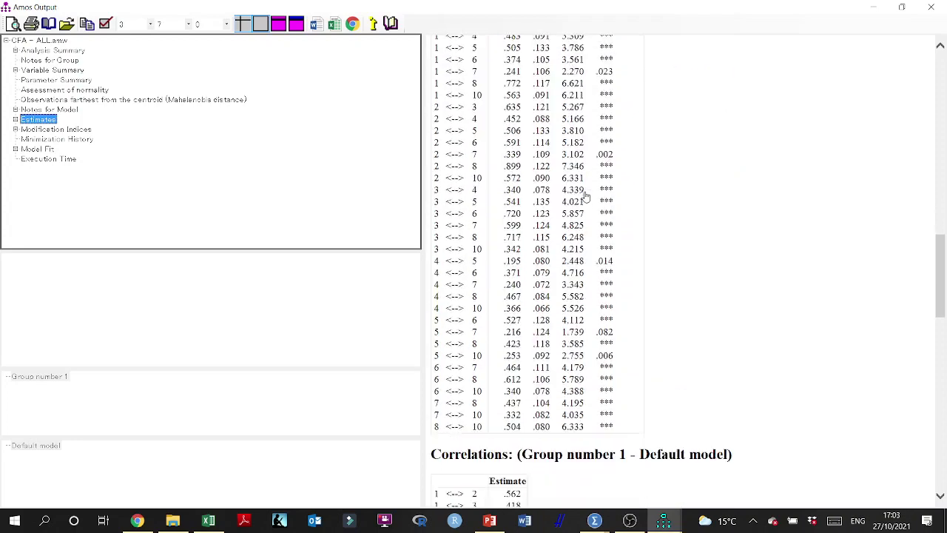
pyautogui.scroll(-12, 586, 197)
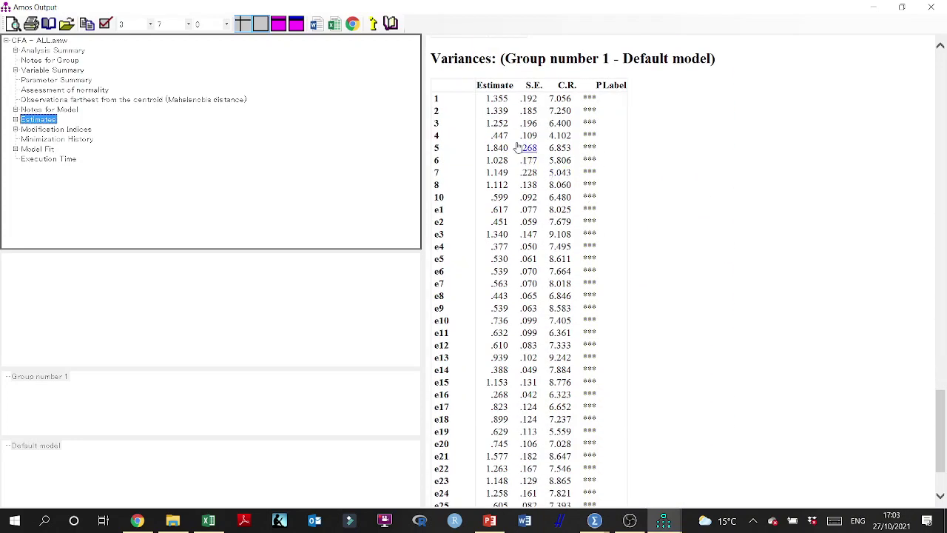
pyautogui.scroll(-3, 522, 152)
pyautogui.scroll(9, 539, 185)
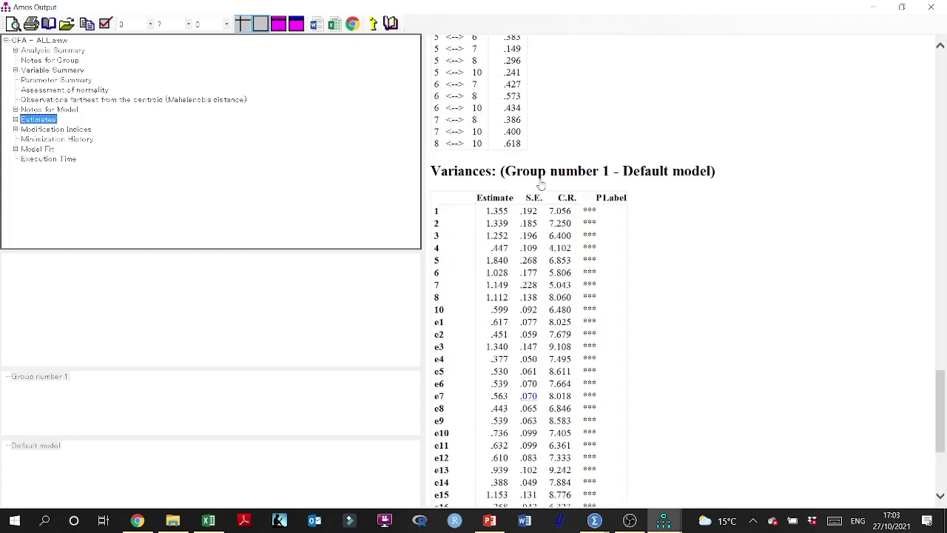
pyautogui.scroll(4, 590, 186)
pyautogui.scroll(6, 589, 187)
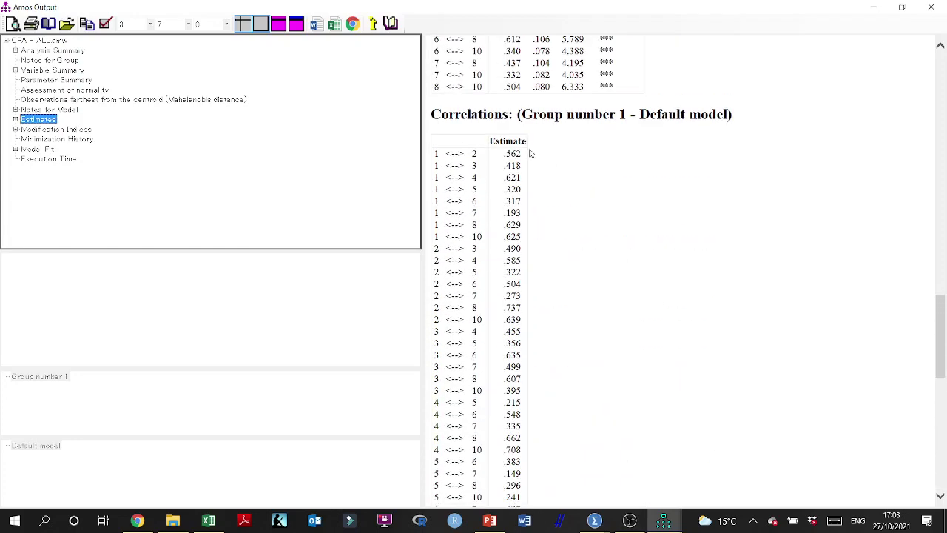
# Compare the factor covariances with the path diagram, and review the standardized regression weights in the text output.
pyautogui.scroll(12, 578, 156)
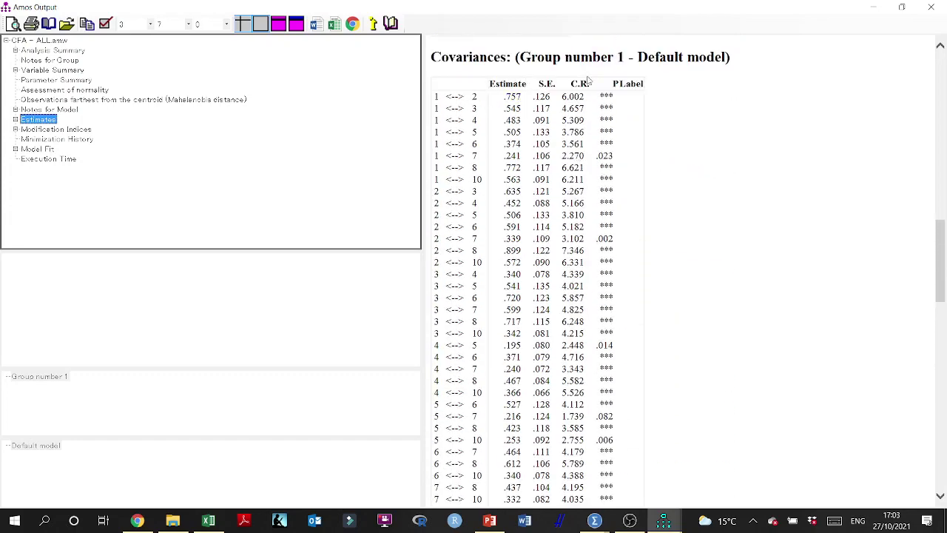
pyautogui.click(901, 7)
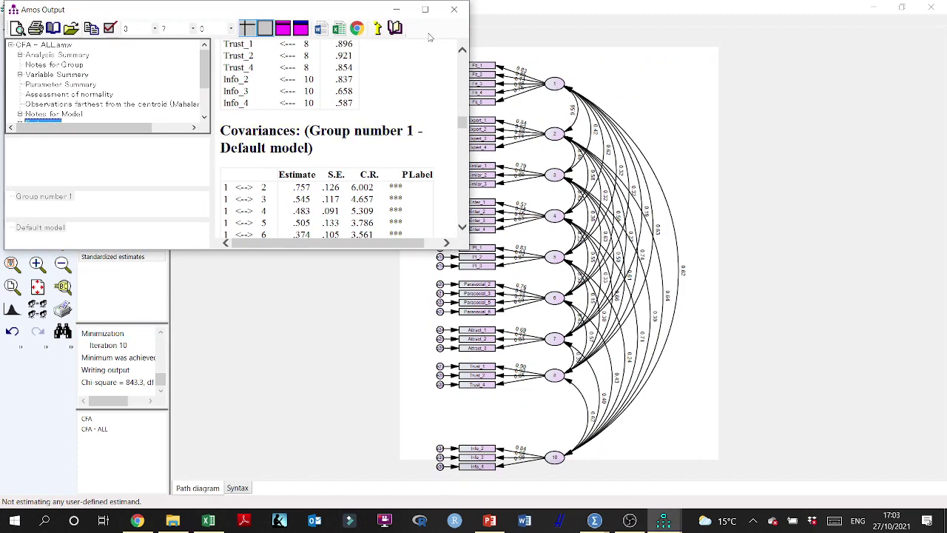
pyautogui.click(425, 9)
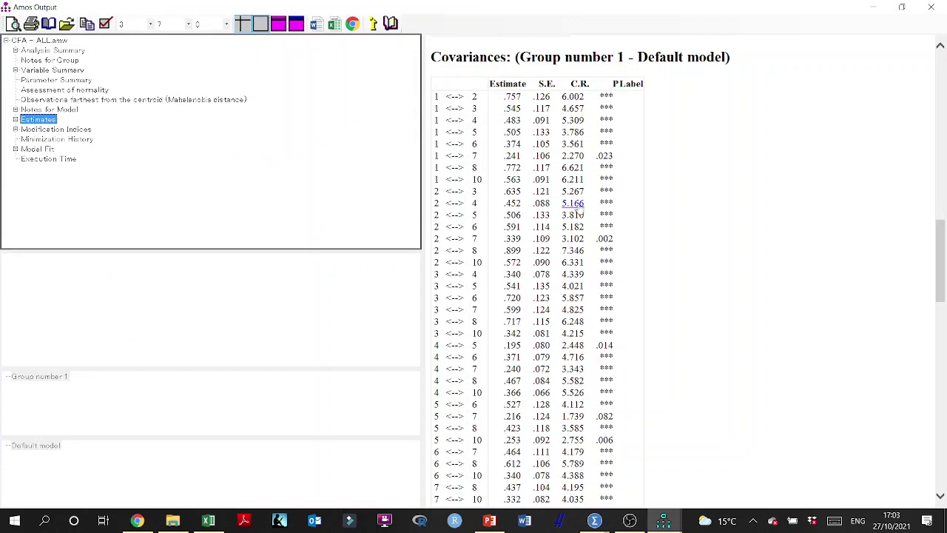
pyautogui.scroll(4, 580, 209)
pyautogui.scroll(3, 580, 208)
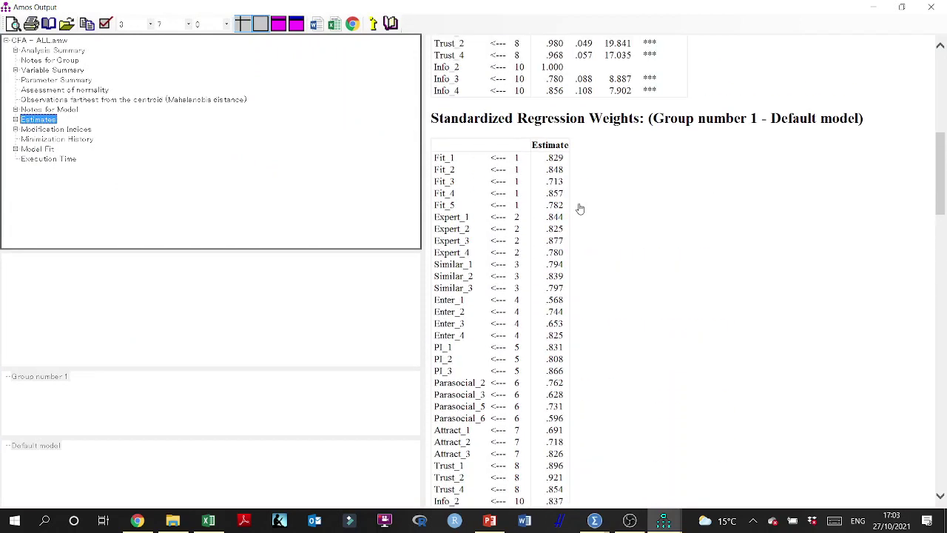
pyautogui.scroll(1, 581, 208)
pyautogui.scroll(-1, 581, 209)
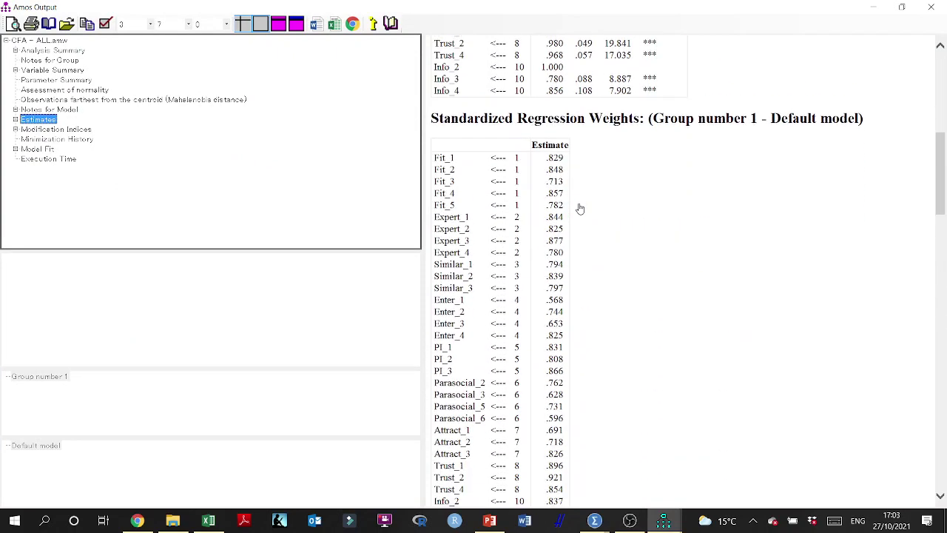
# Show the covariances and the variances as separate scalar estimate tables and examine them against the path diagram.
pyautogui.click(15, 119)
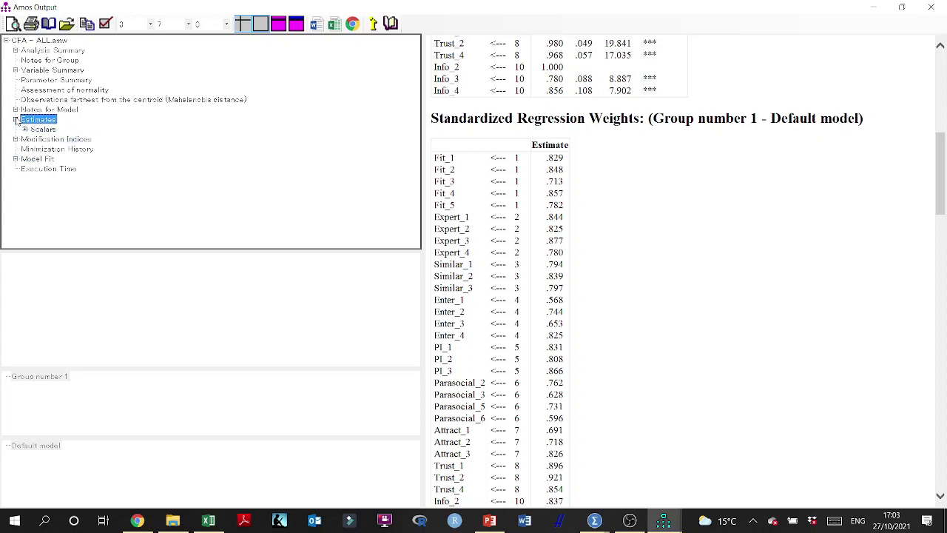
pyautogui.click(25, 130)
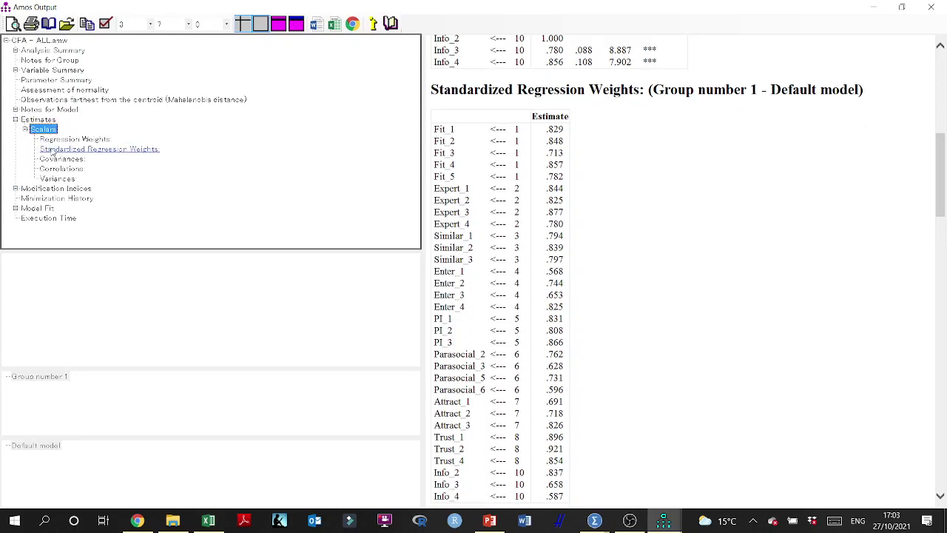
pyautogui.click(62, 160)
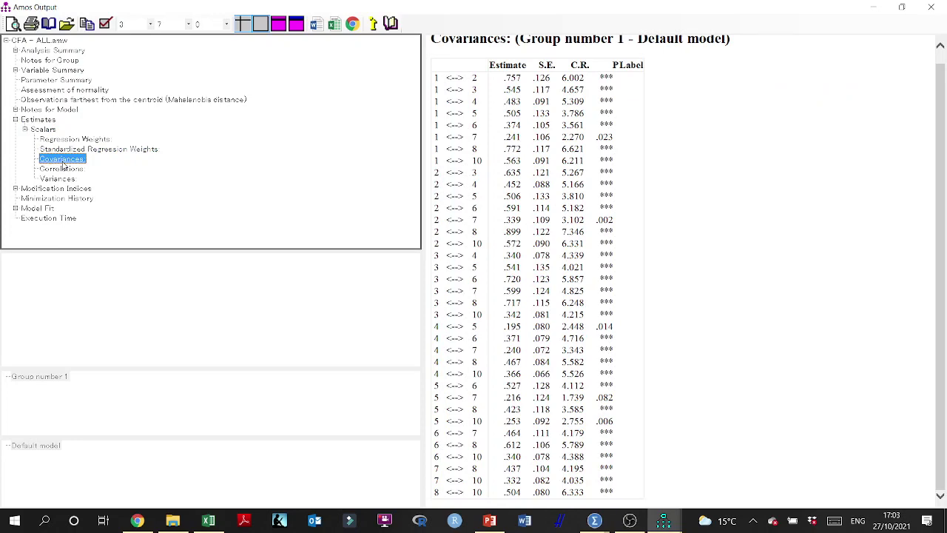
pyautogui.click(901, 8)
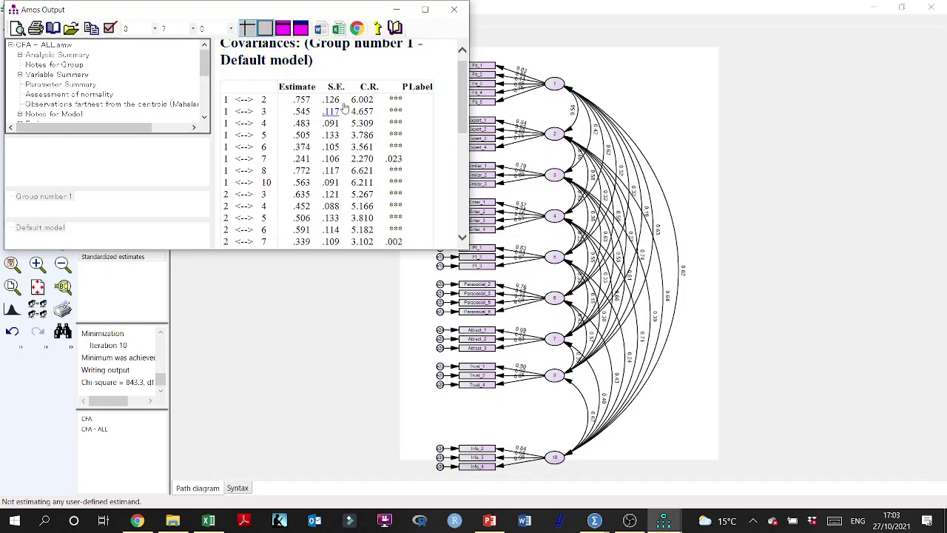
pyautogui.click(425, 9)
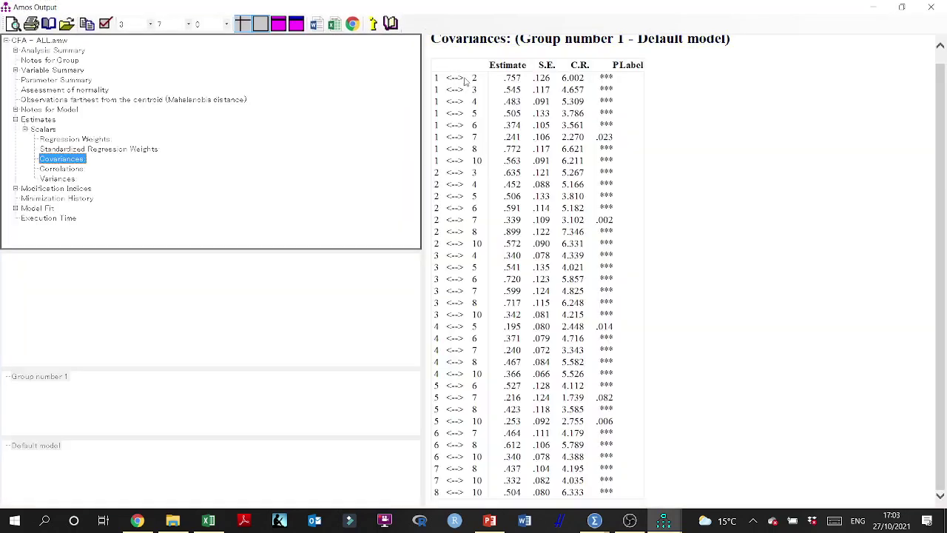
pyautogui.scroll(1, 461, 75)
pyautogui.click(63, 178)
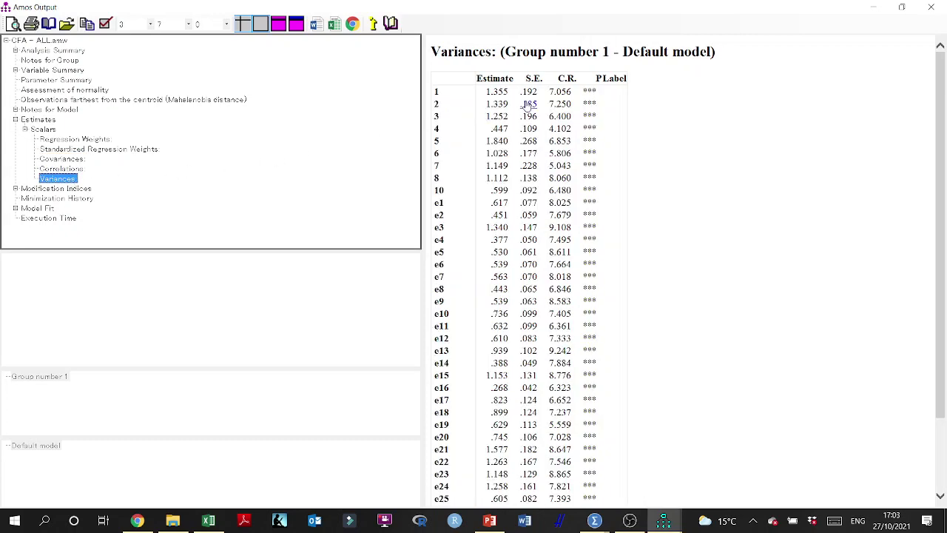
pyautogui.scroll(-3, 510, 202)
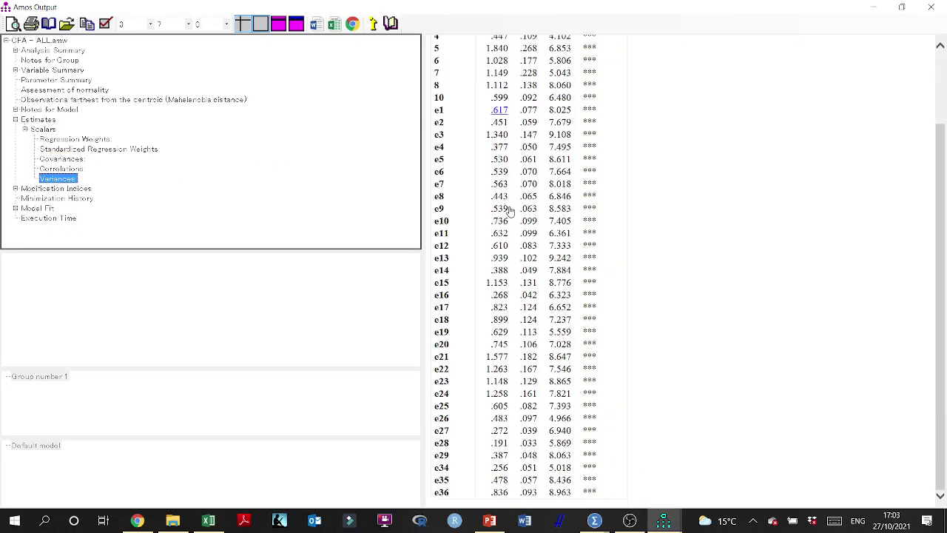
pyautogui.scroll(3, 510, 202)
# Review the full estimates again from the regression weights through the covariances, and return to the path diagram.
pyautogui.click(37, 120)
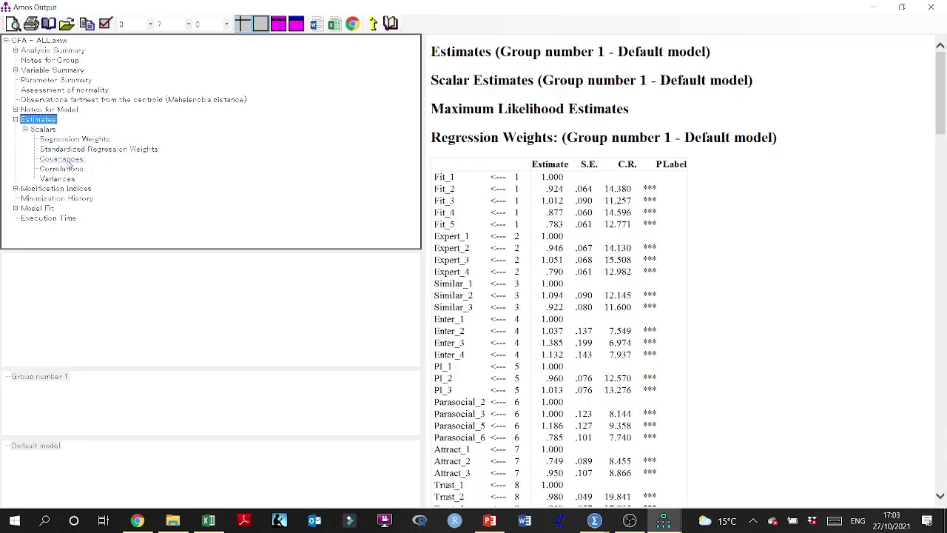
pyautogui.scroll(-10, 652, 214)
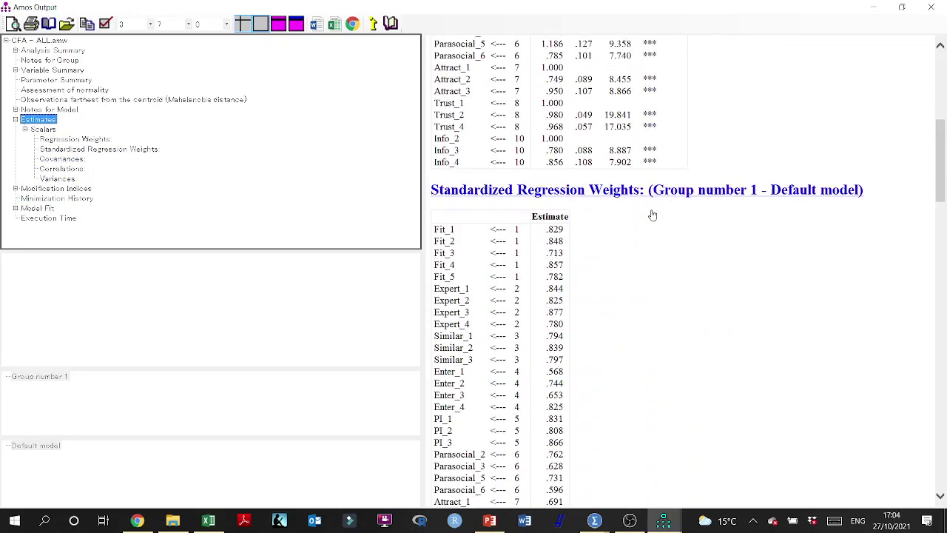
pyautogui.scroll(-3, 653, 214)
pyautogui.scroll(6, 652, 215)
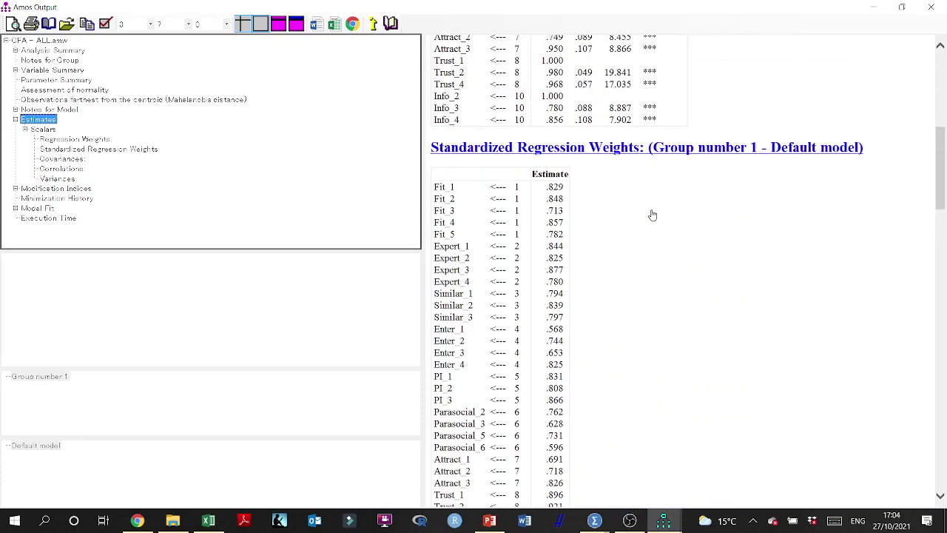
pyautogui.scroll(-12, 652, 214)
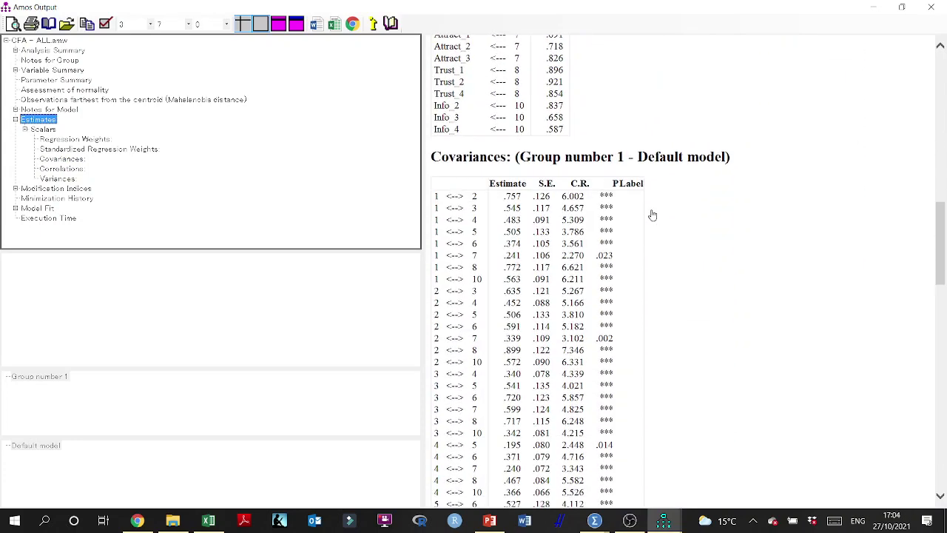
pyautogui.scroll(-1, 652, 214)
pyautogui.scroll(-5, 652, 215)
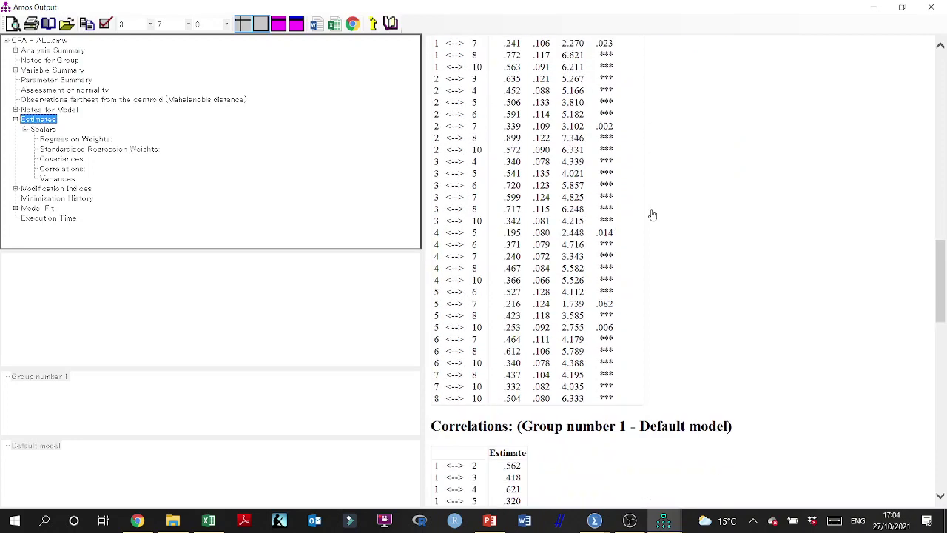
pyautogui.click(901, 7)
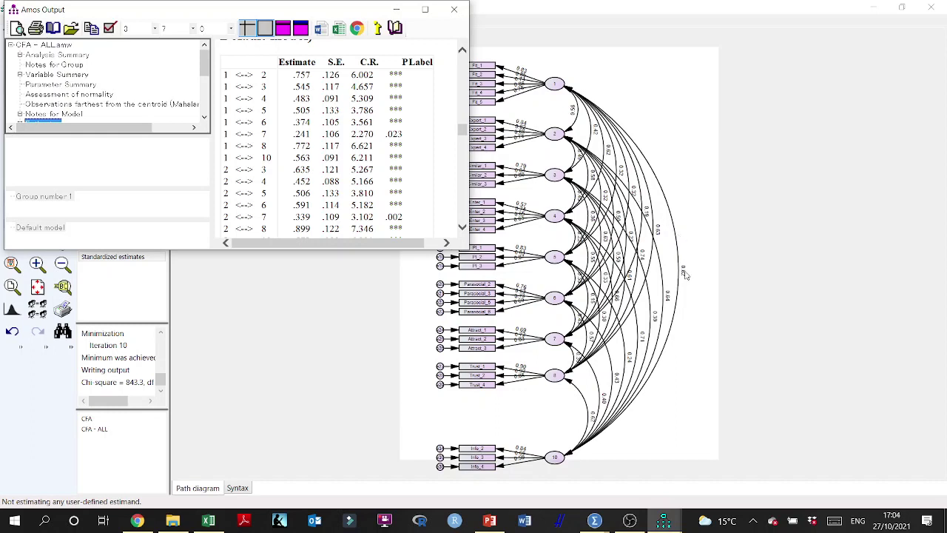
pyautogui.click(645, 341)
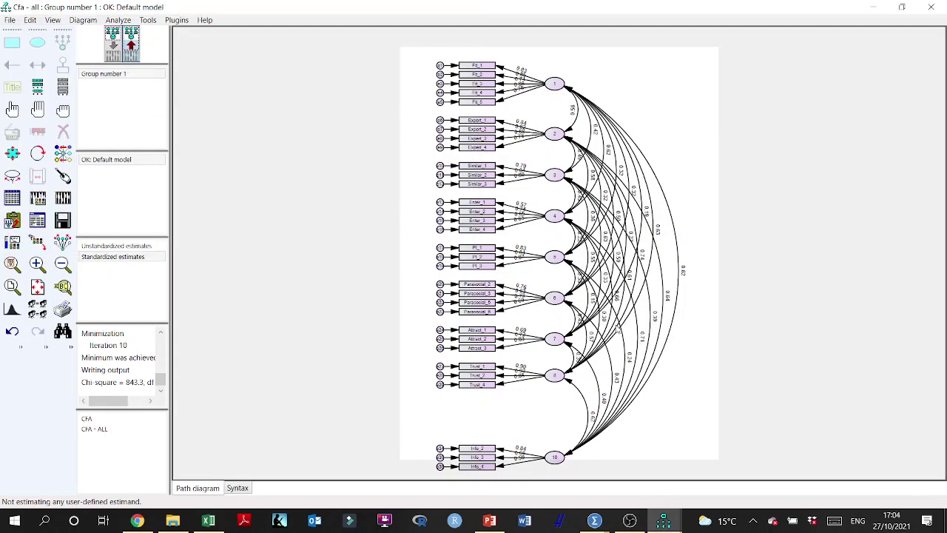
# Switch to the input diagram and move factor 10 with its three Info items up to close the gap beneath factor 8.
pyautogui.click(115, 47)
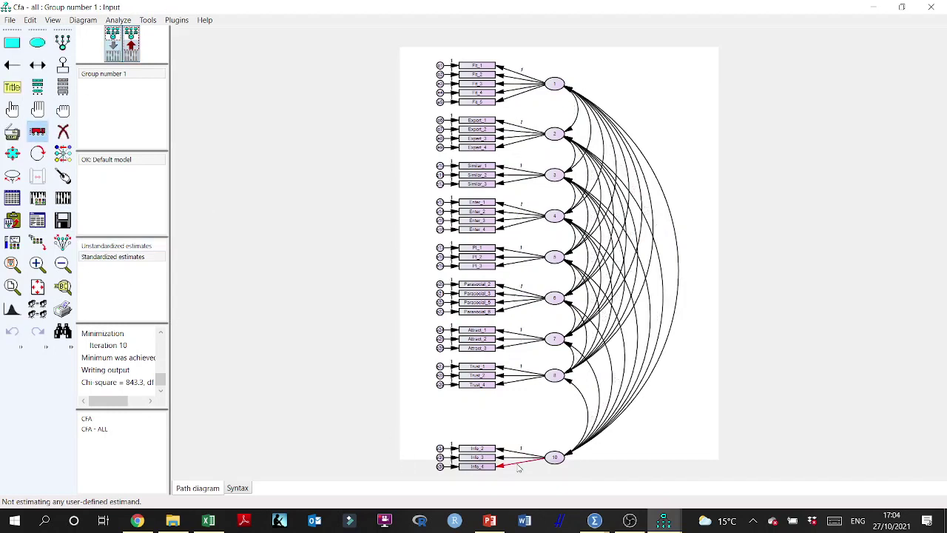
pyautogui.moveTo(554, 459); pyautogui.dragTo(560, 464)
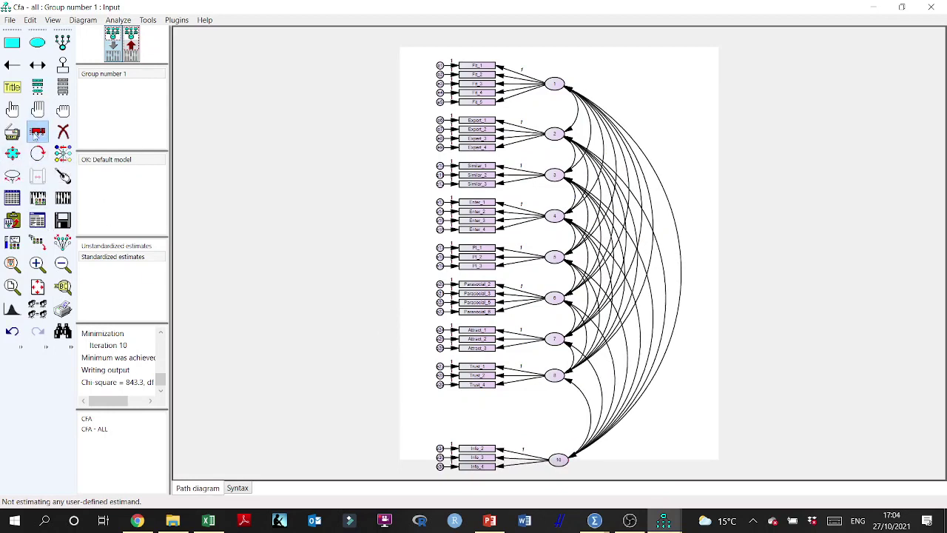
pyautogui.click(62, 241)
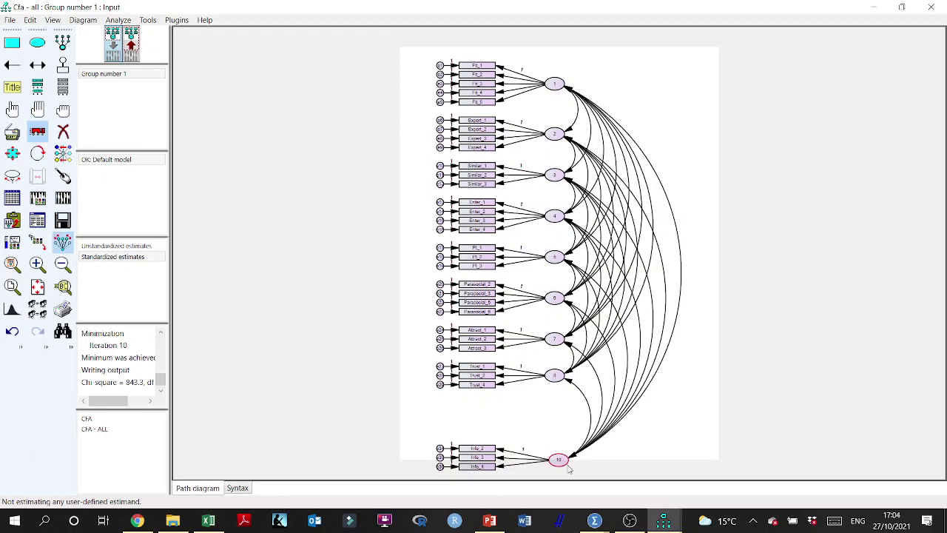
pyautogui.moveTo(568, 469); pyautogui.dragTo(569, 423)
pyautogui.moveTo(566, 416); pyautogui.dragTo(563, 416)
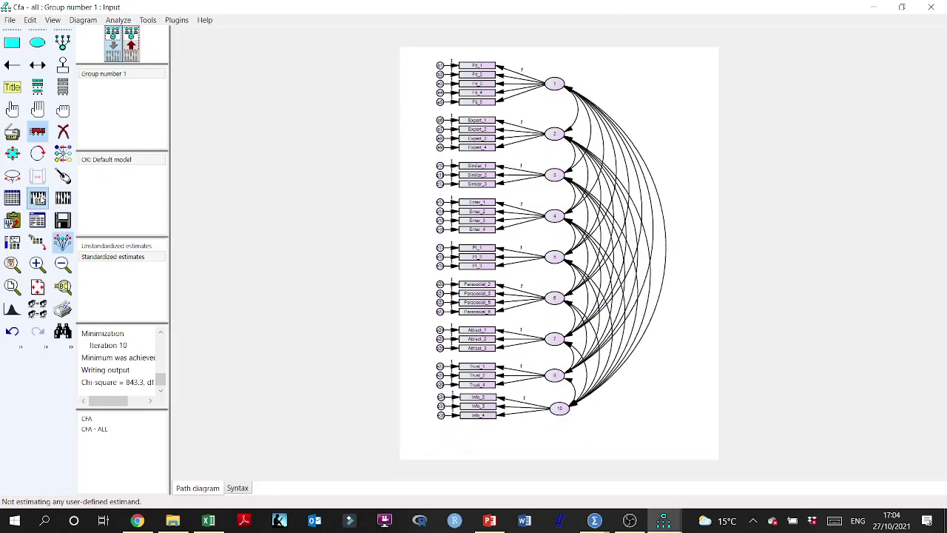
# Examine the Model Fit summary in the text output, covering CMIN/DF, GFI, the baseline comparisons and RMSEA.
pyautogui.click(38, 198)
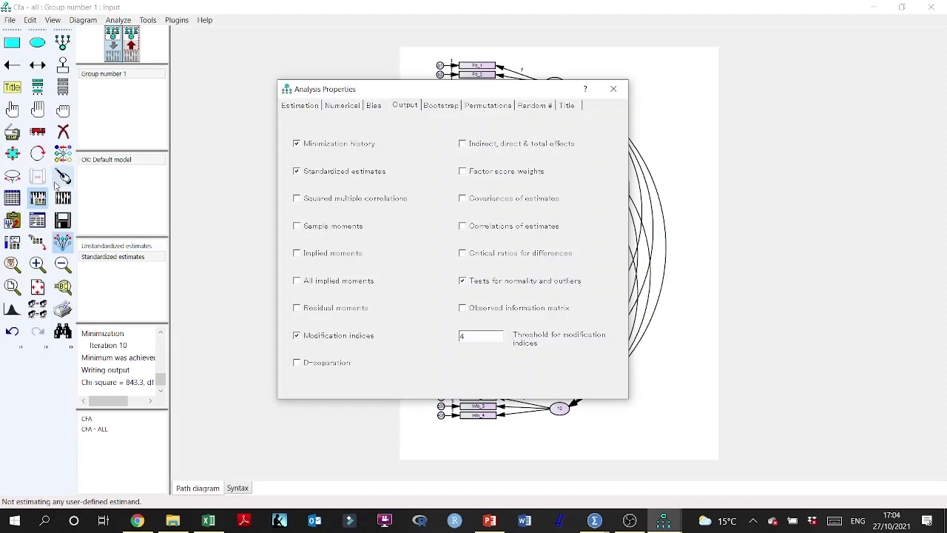
pyautogui.click(614, 90)
pyautogui.click(38, 219)
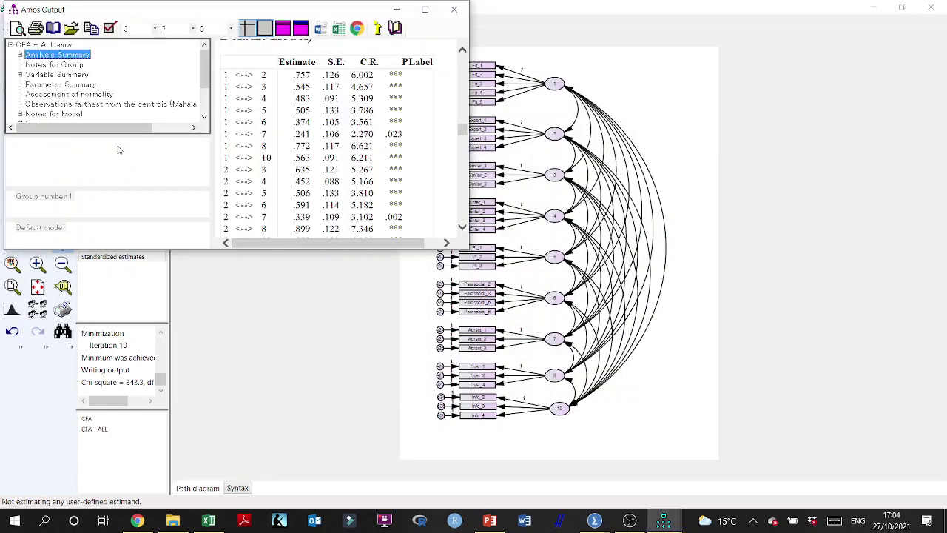
pyautogui.click(425, 8)
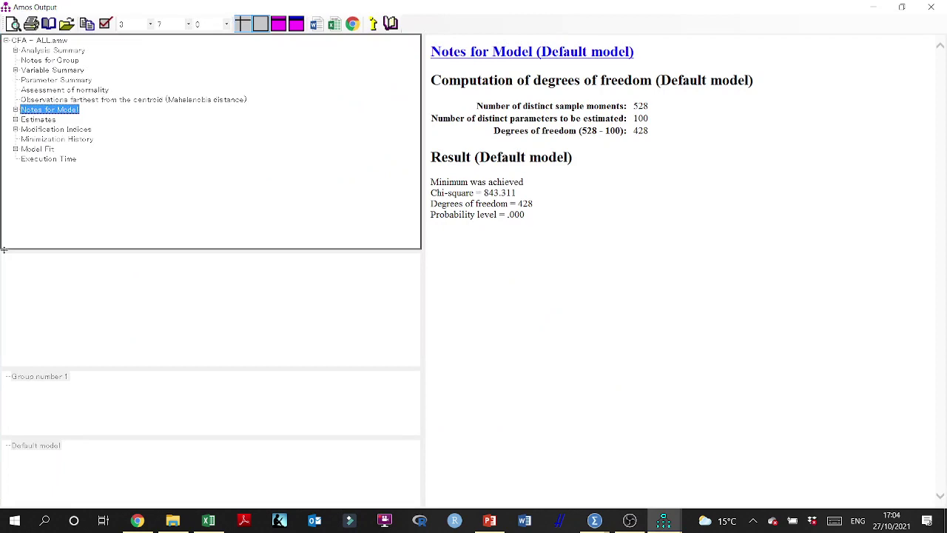
pyautogui.click(33, 149)
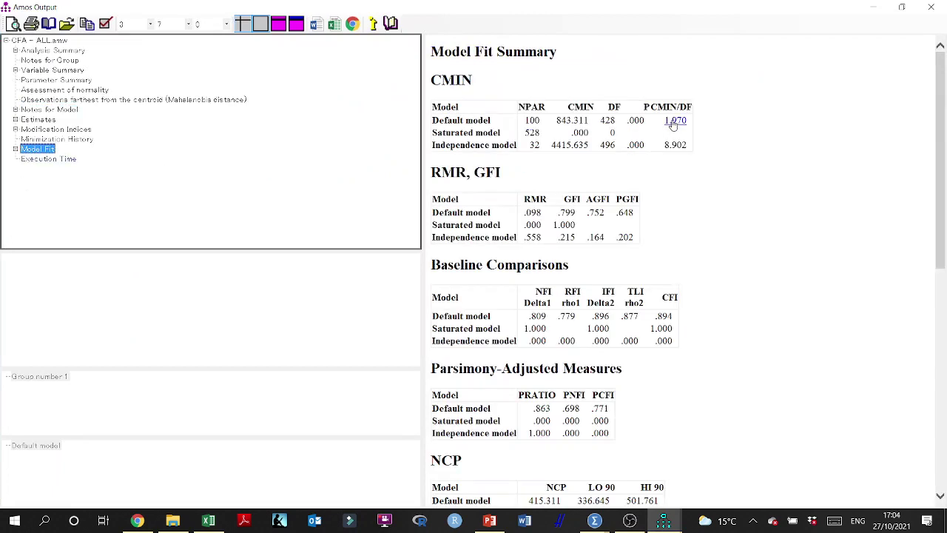
pyautogui.scroll(-2, 741, 154)
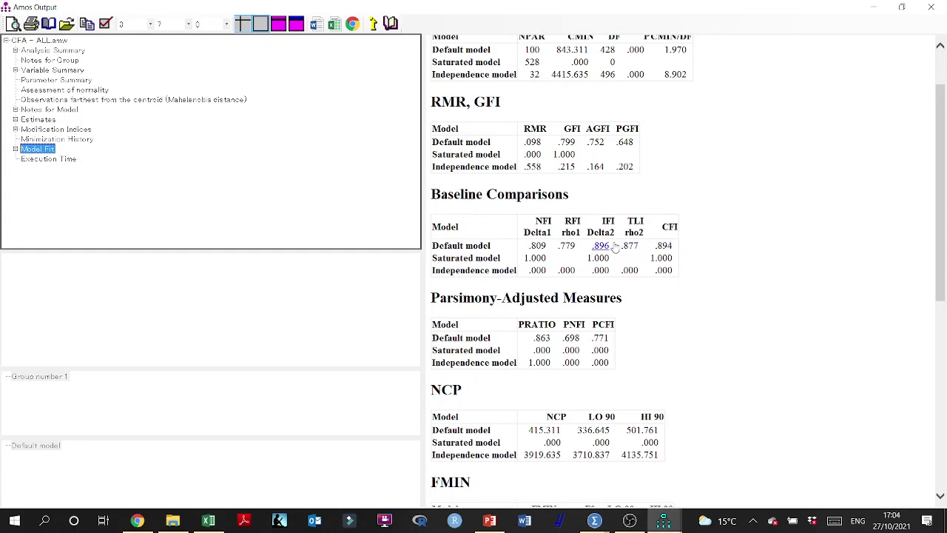
pyautogui.scroll(-5, 731, 237)
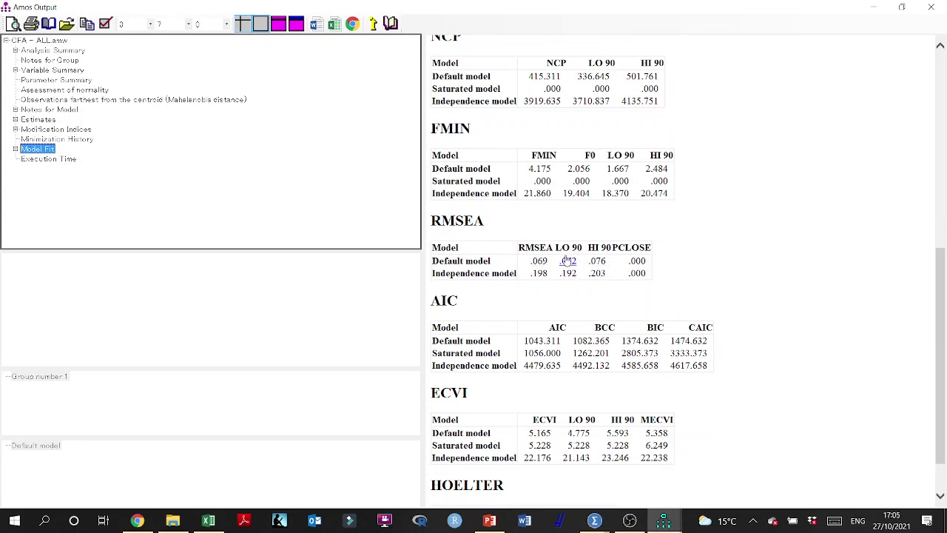
pyautogui.scroll(6, 689, 251)
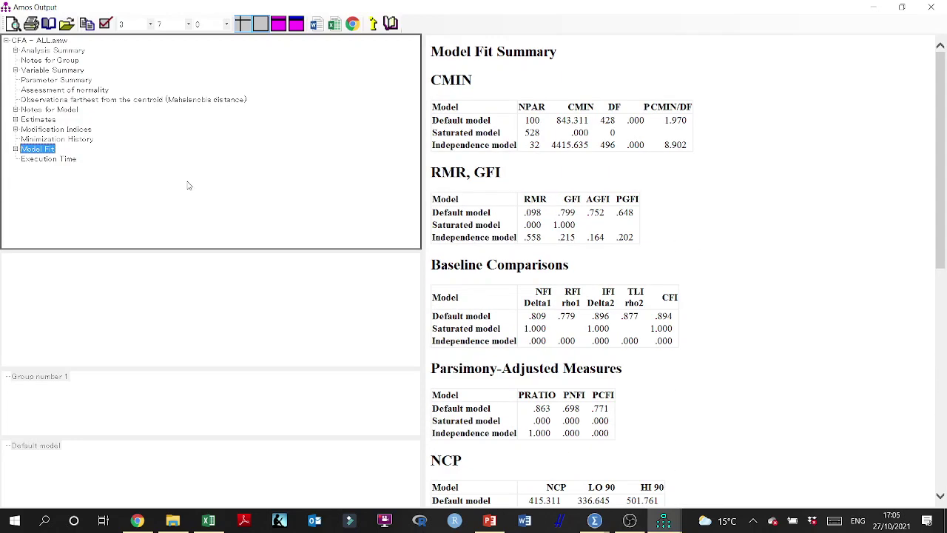
# Show the modification indices for the covariances and examine the listed pairs against the error terms and factors in the path diagram.
pyautogui.click(47, 131)
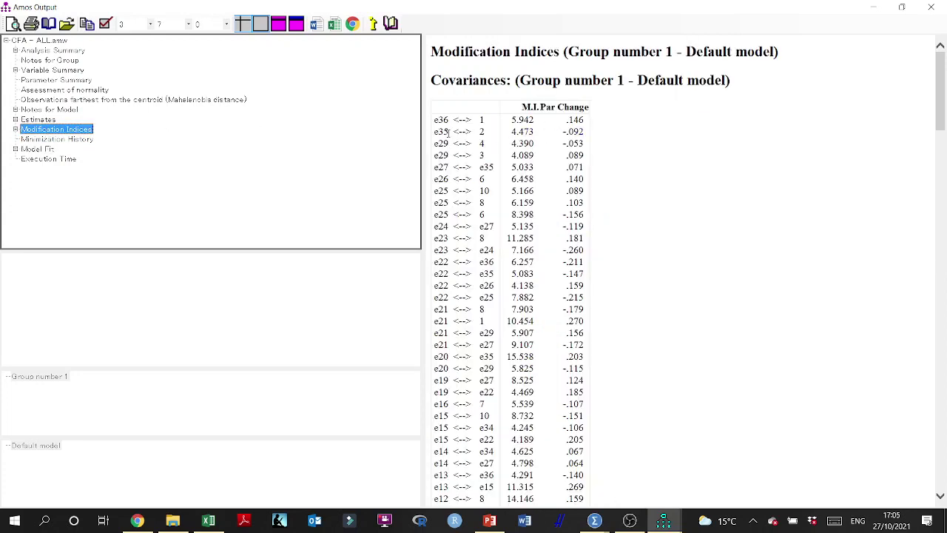
pyautogui.click(460, 130)
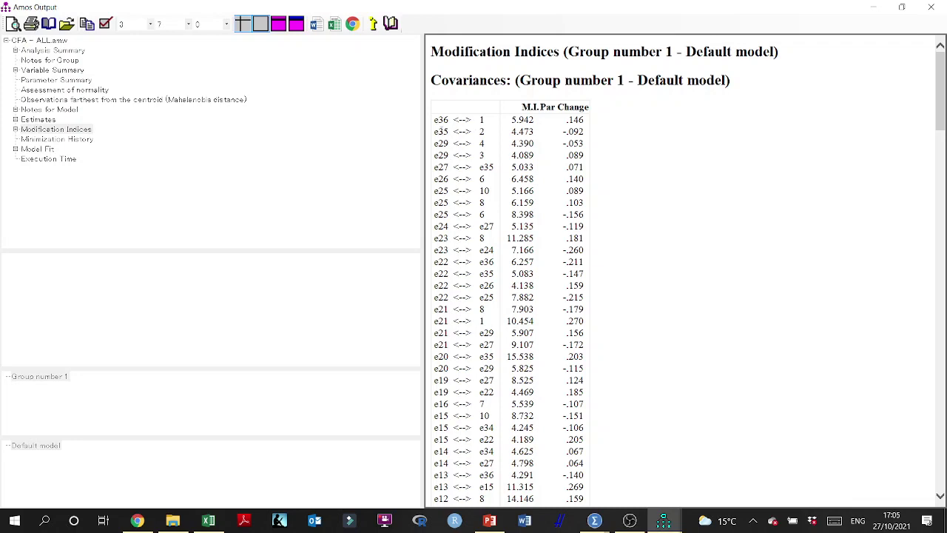
pyautogui.click(873, 7)
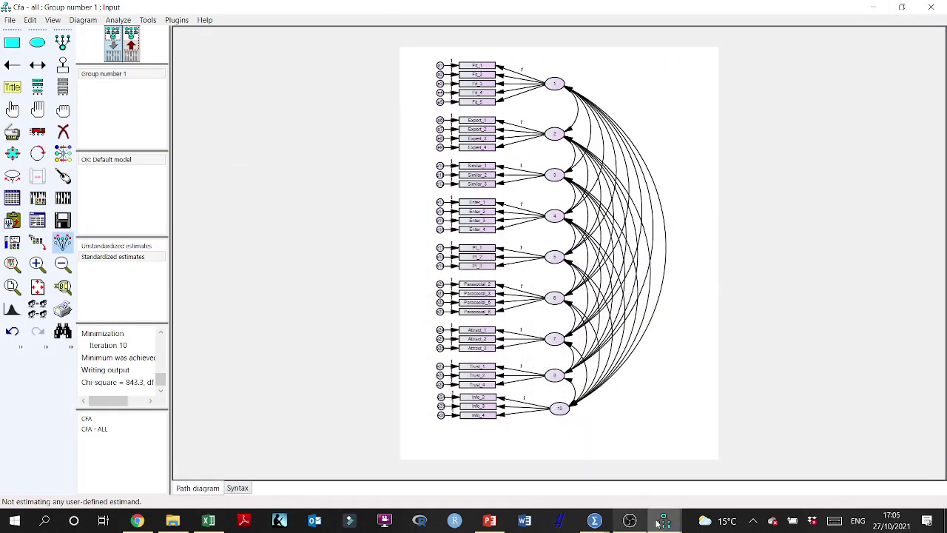
pyautogui.moveTo(664, 521)
pyautogui.click(711, 493)
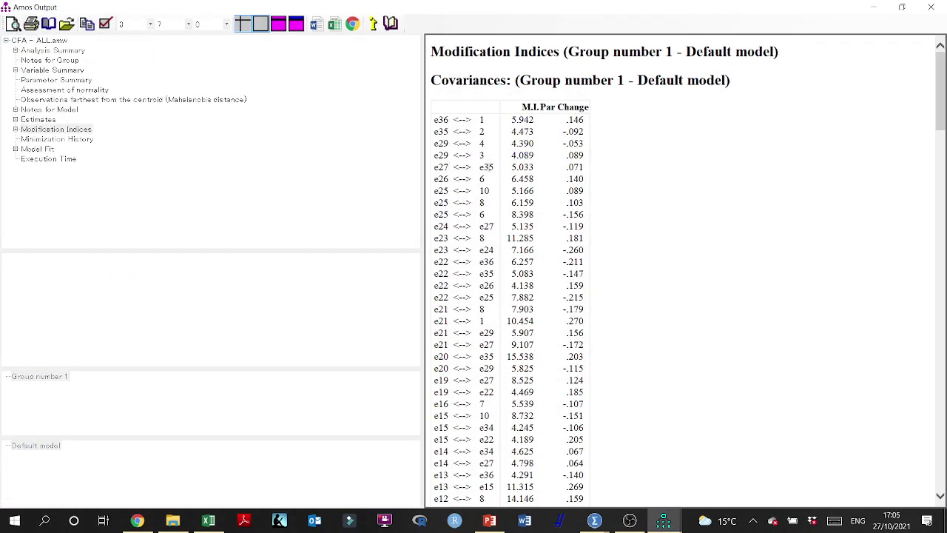
pyautogui.scroll(-2, 489, 168)
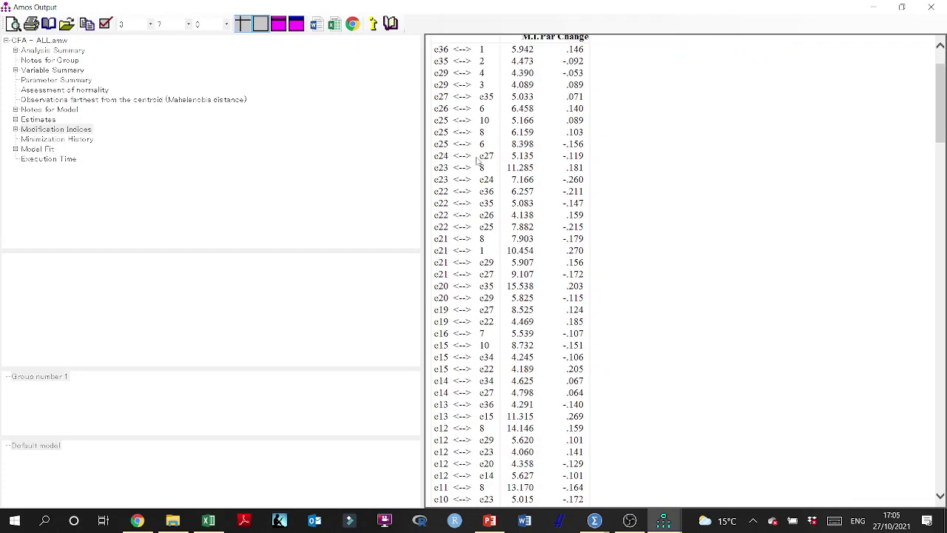
pyautogui.click(873, 7)
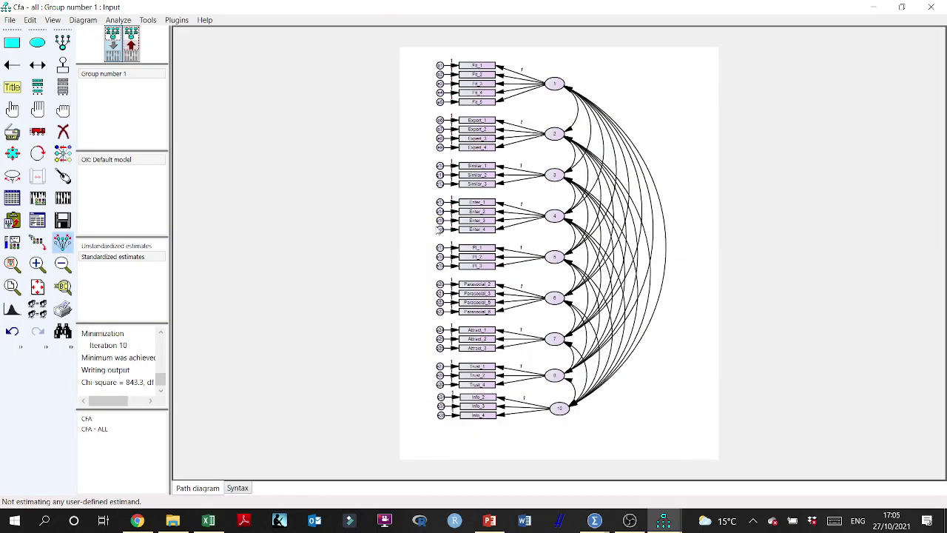
pyautogui.scroll(5, 504, 251)
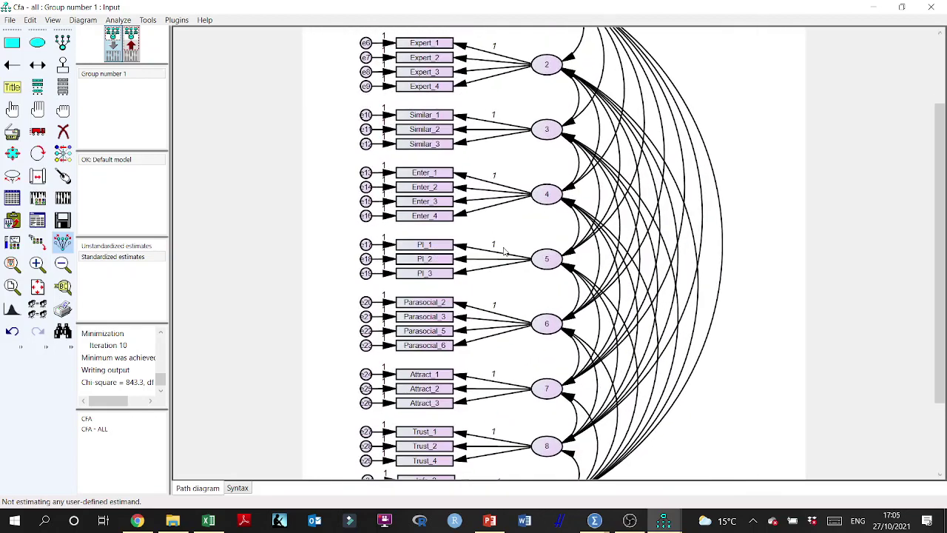
pyautogui.scroll(-3, 925, 348)
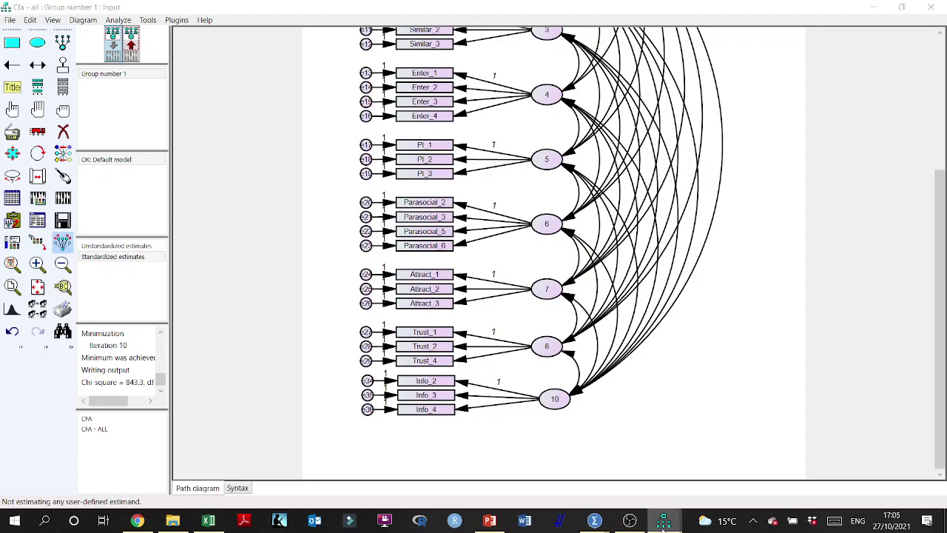
pyautogui.click(717, 493)
pyautogui.scroll(-2, 493, 178)
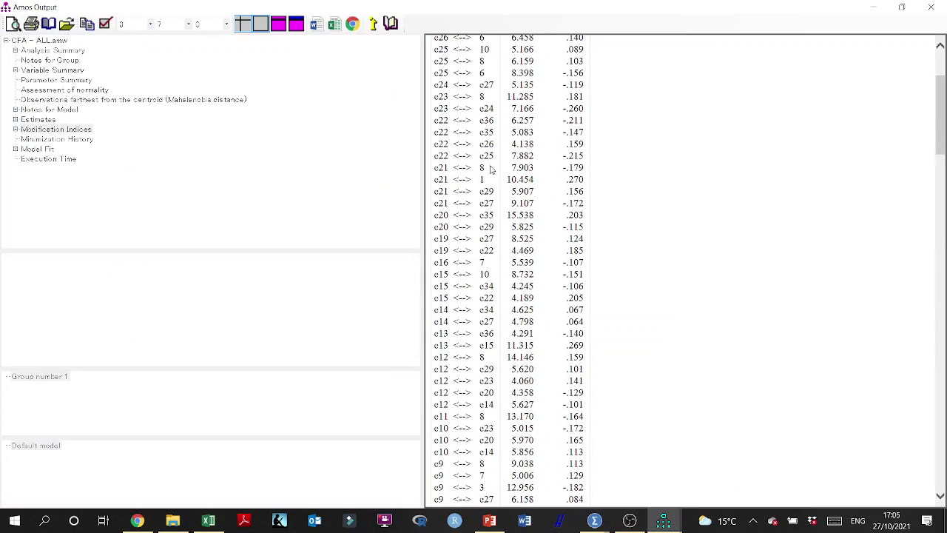
pyautogui.scroll(4, 488, 148)
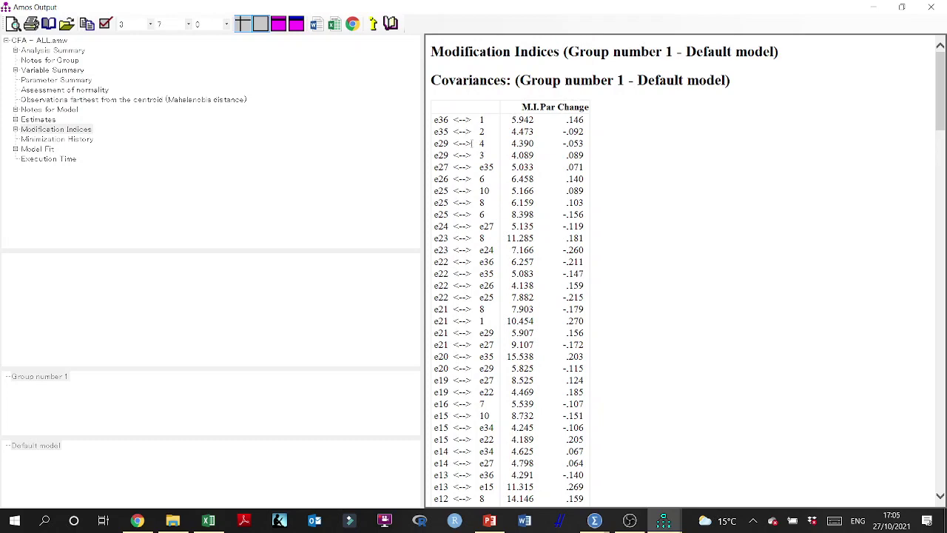
# Copy the Covariances modification indices table from the Amos output into Sheet1 of the Book1 workbook in Excel, starting at cell F4.
pyautogui.scroll(-1, 471, 143)
pyautogui.rightClick(477, 142)
pyautogui.click(501, 163)
pyautogui.scroll(1, 501, 163)
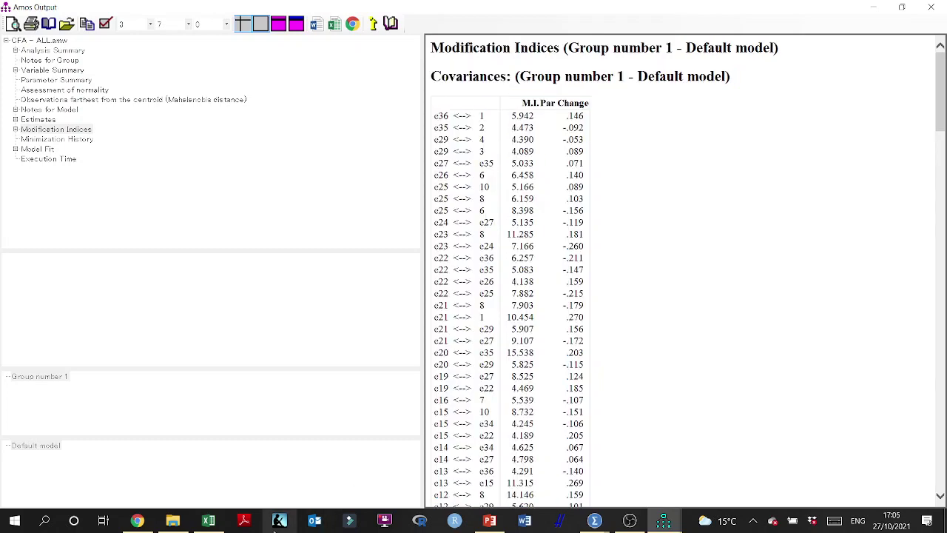
pyautogui.click(208, 521)
pyautogui.scroll(9, 454, 249)
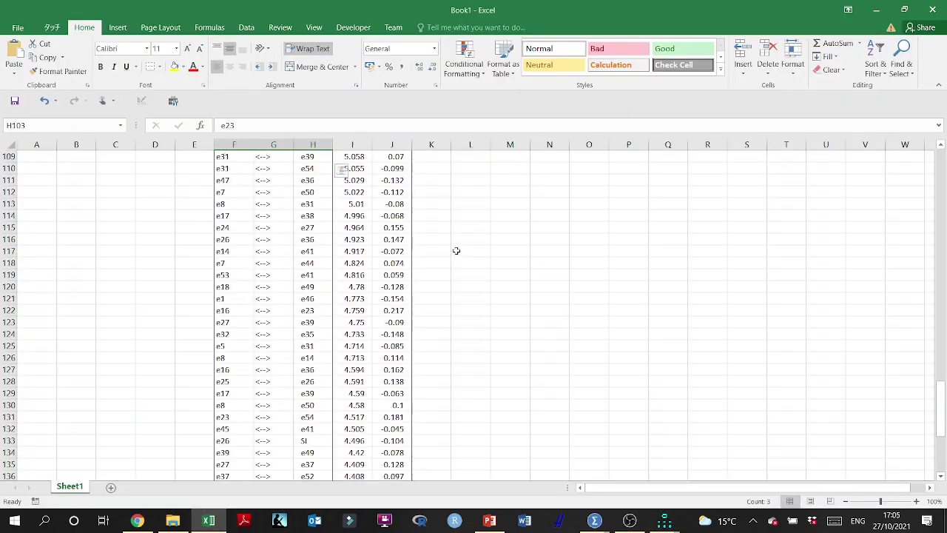
pyautogui.scroll(20, 457, 251)
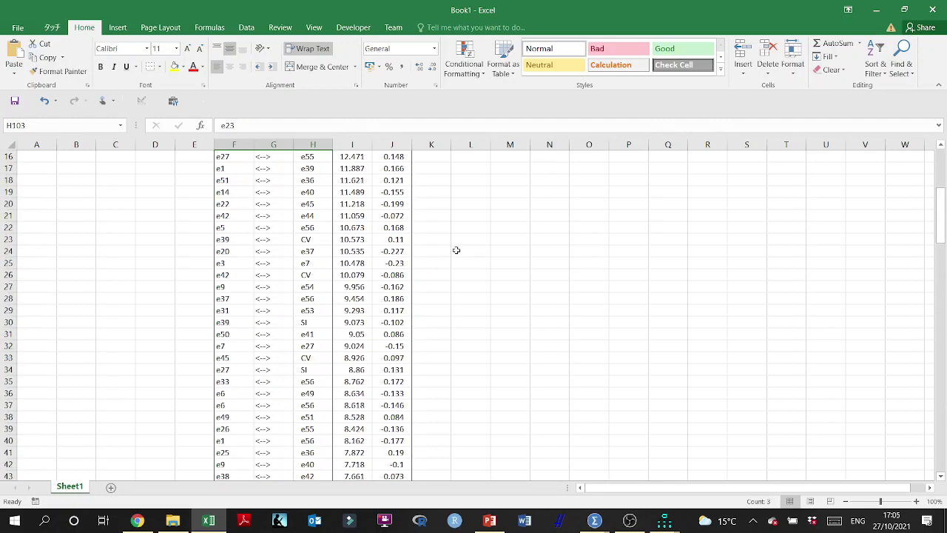
pyautogui.scroll(5, 456, 251)
pyautogui.click(235, 213)
pyautogui.hotkey('ctrl', 'v')
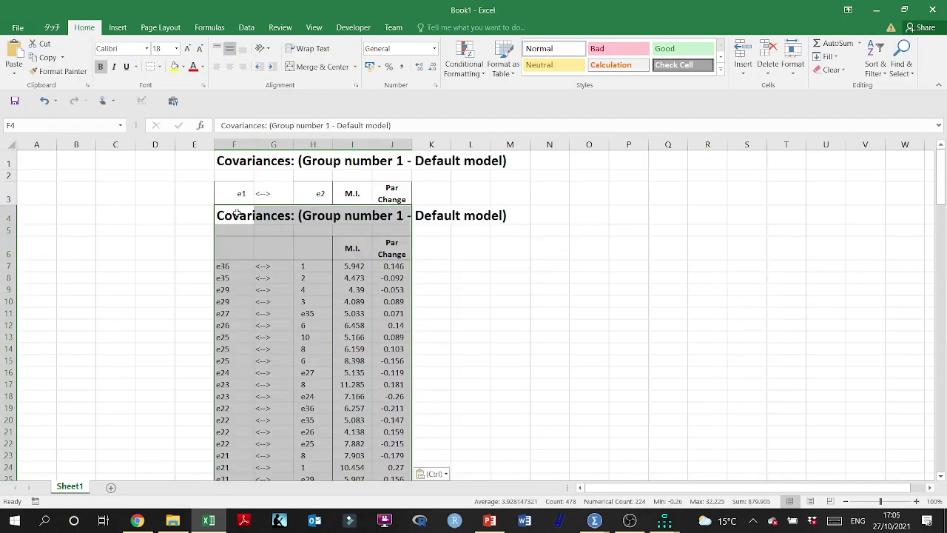
# Copy the row 3 headers e1, <-->, e2, M.I. and Par Change onto the pasted table's header row 6.
pyautogui.moveTo(244, 194); pyautogui.dragTo(396, 194)
pyautogui.hotkey('ctrl', 'c')
pyautogui.moveTo(228, 248); pyautogui.dragTo(380, 247)
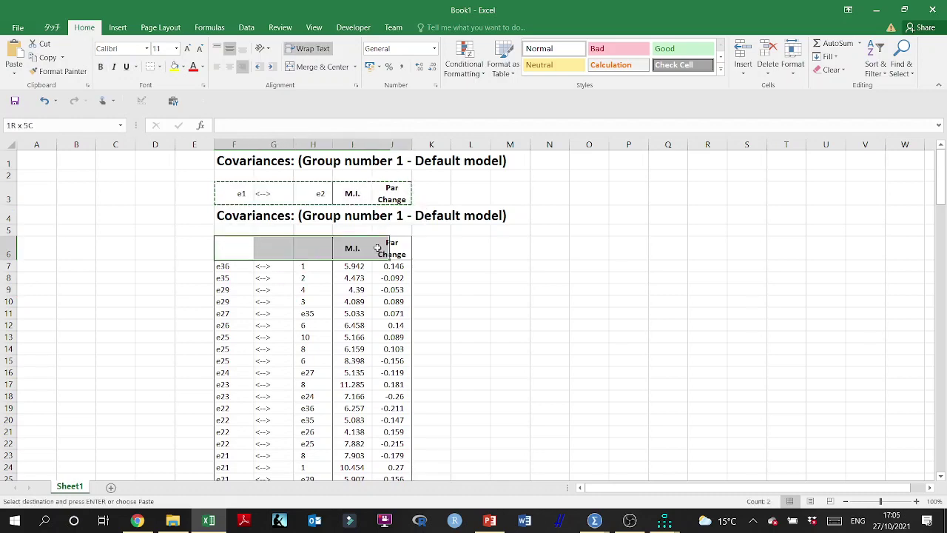
pyautogui.hotkey('ctrl', 'v')
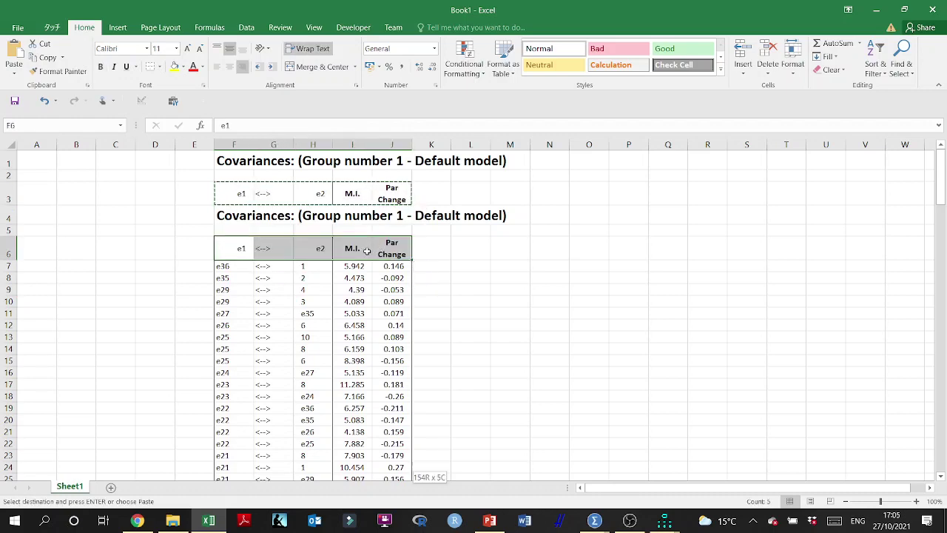
# Sort the covariance table from row 6 downward by the M.I. column, largest to smallest.
pyautogui.hotkey('ctrl', 'shift', 'Down')
pyautogui.click(876, 59)
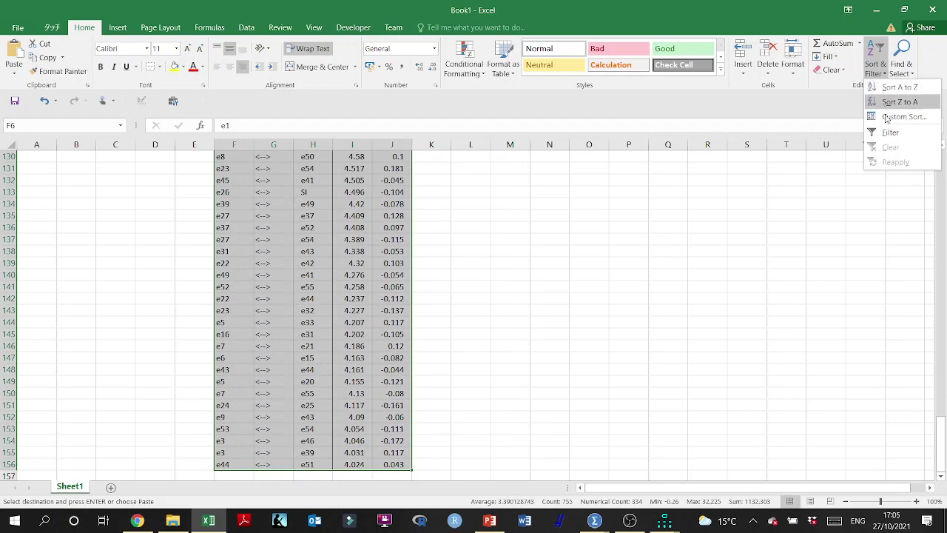
pyautogui.click(868, 135)
pyautogui.click(503, 262)
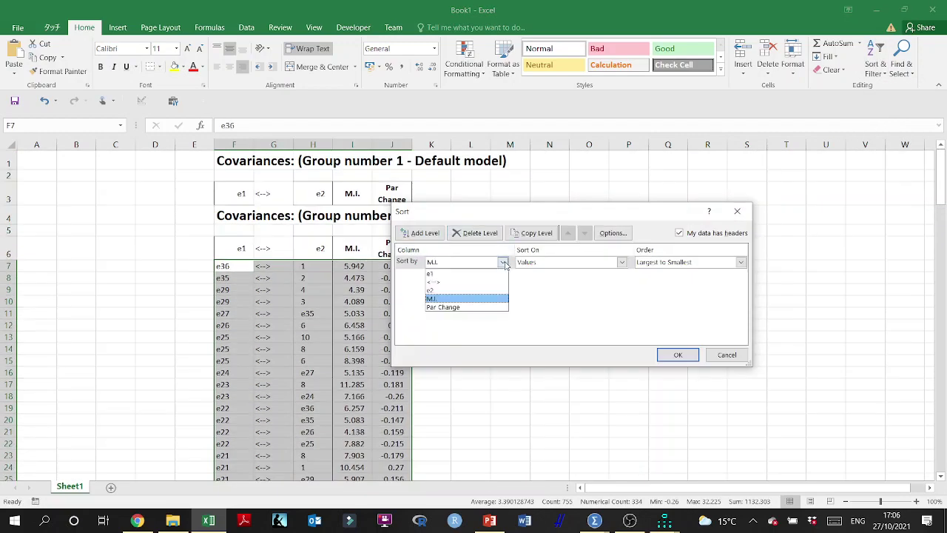
pyautogui.click(444, 296)
pyautogui.click(678, 355)
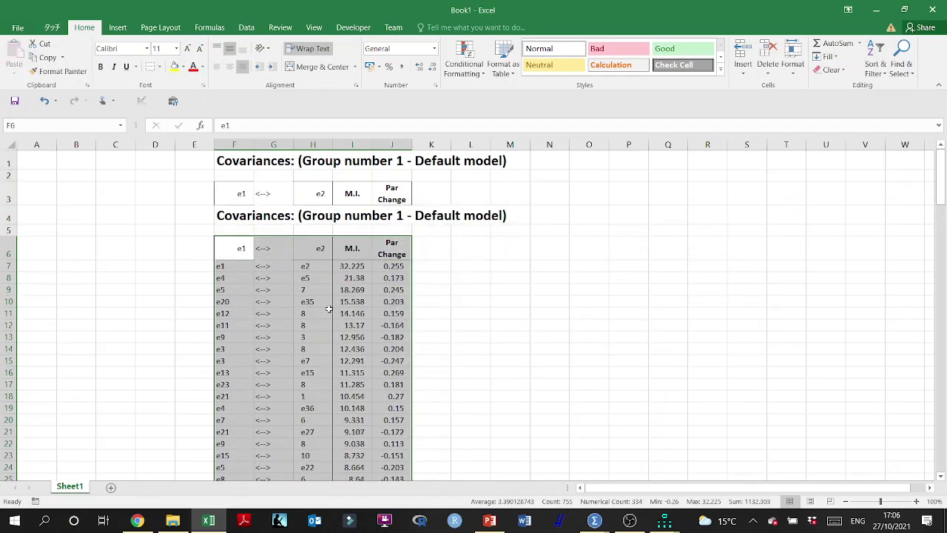
# Mark the two top-ranked pairs in the sheet and draw covariances between e1 and e2 and between e4 and e5 in the Amos input diagram.
pyautogui.moveTo(324, 267); pyautogui.dragTo(243, 274)
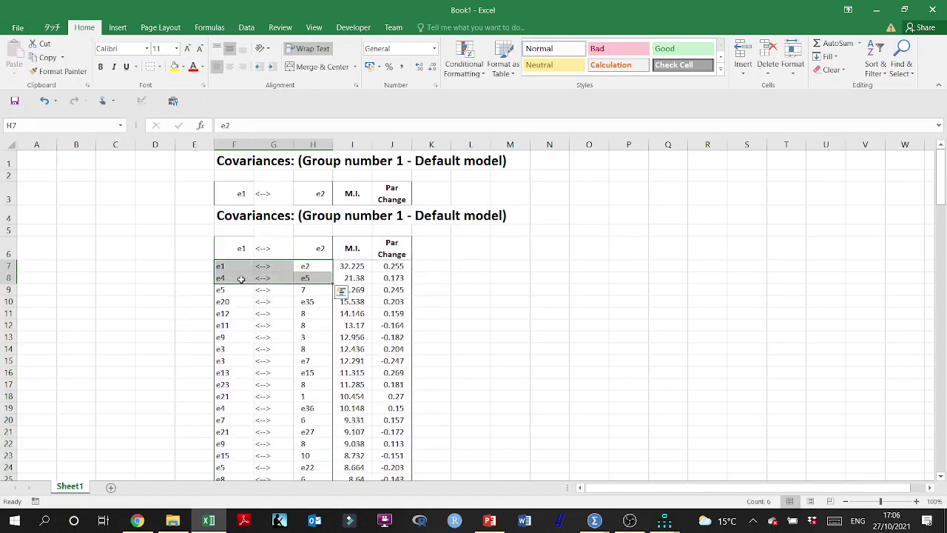
pyautogui.click(876, 11)
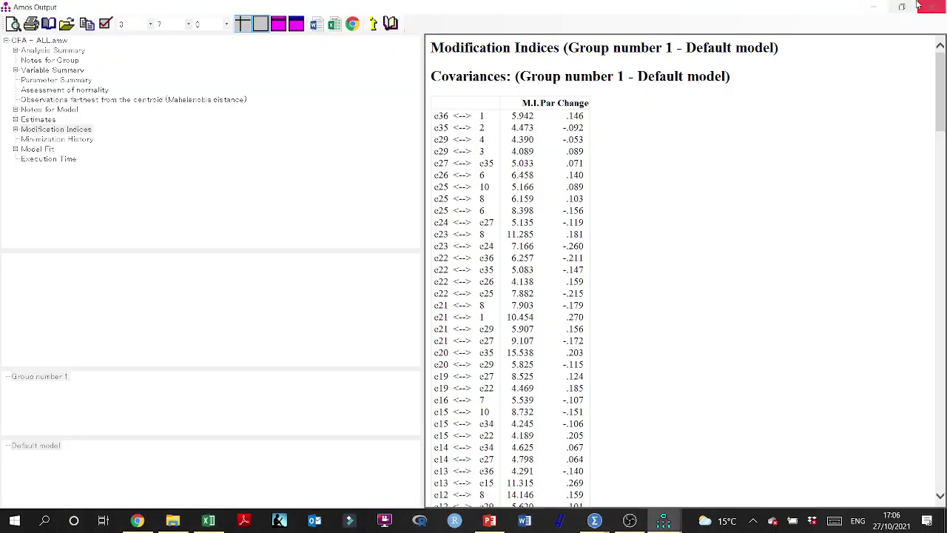
pyautogui.click(874, 7)
pyautogui.scroll(2, 374, 182)
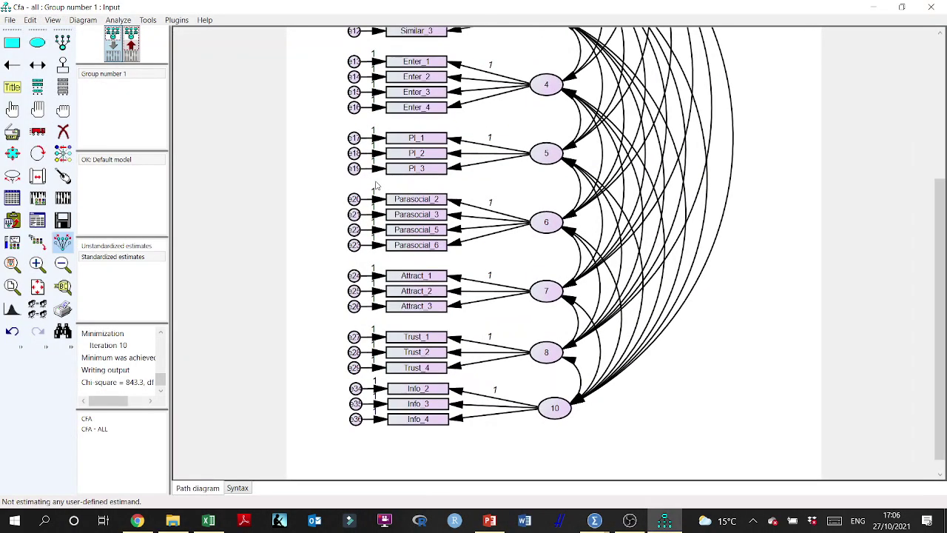
pyautogui.moveTo(934, 209); pyautogui.dragTo(919, 62)
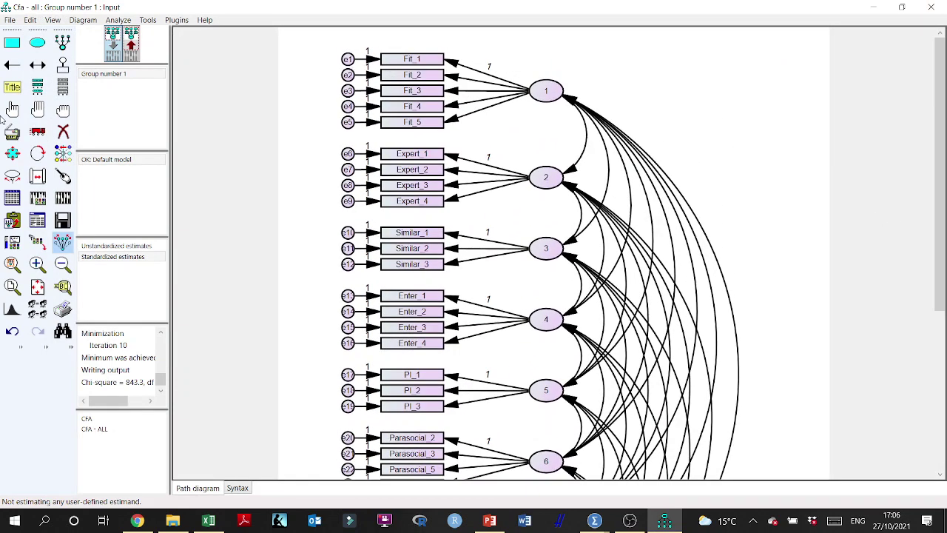
pyautogui.click(37, 65)
pyautogui.moveTo(344, 74); pyautogui.dragTo(344, 60)
pyautogui.moveTo(345, 122); pyautogui.dragTo(347, 106)
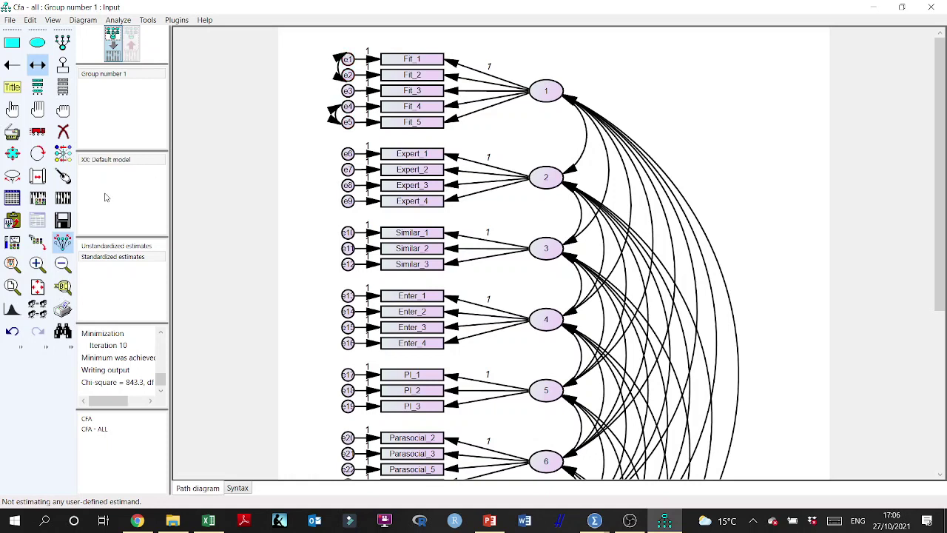
# Re-estimate the model and examine the Model Fit summary from CMIN through RMSEA, then return to the path diagram.
pyautogui.click(63, 197)
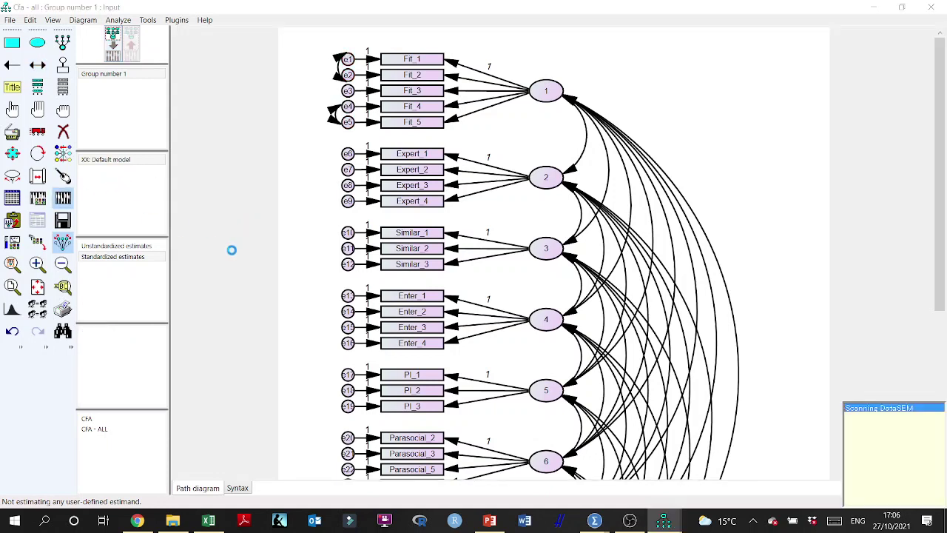
pyautogui.click(37, 220)
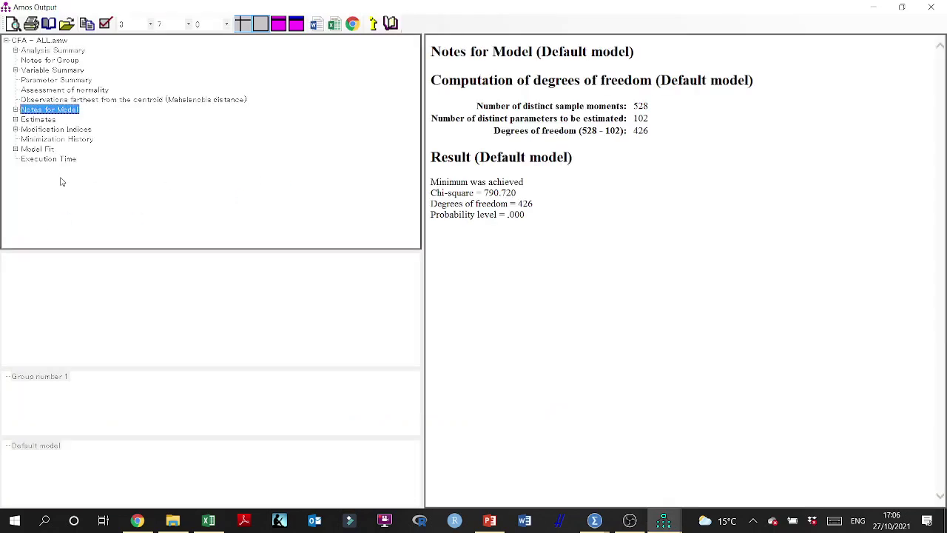
pyautogui.click(37, 149)
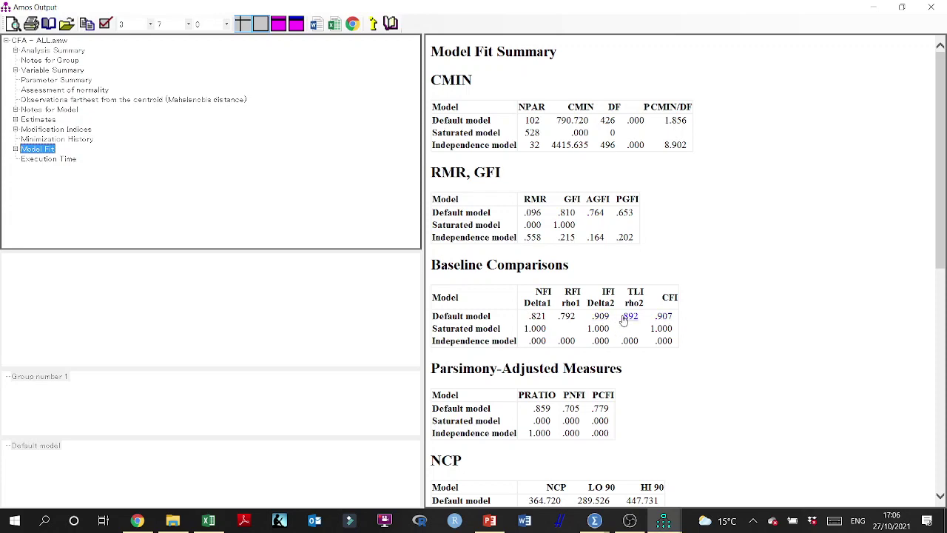
pyautogui.scroll(-10, 684, 322)
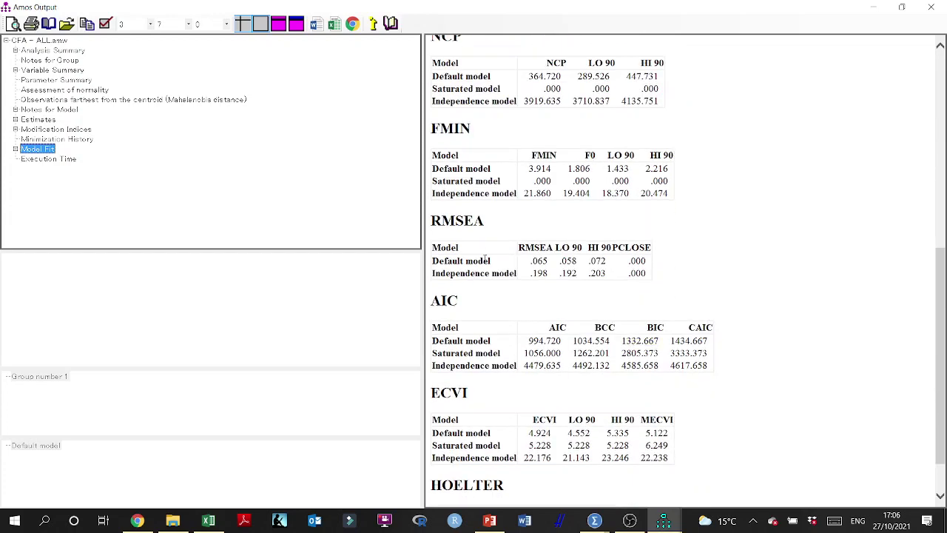
pyautogui.click(931, 7)
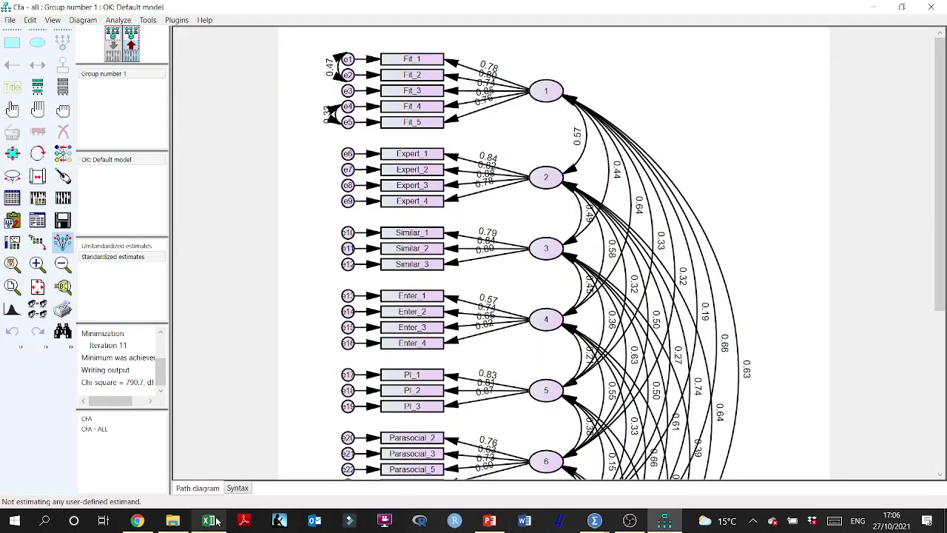
# Switch to the Excel sheet and bold the pairs e1 <--> e2 and e4 <--> e5.
pyautogui.click(209, 520)
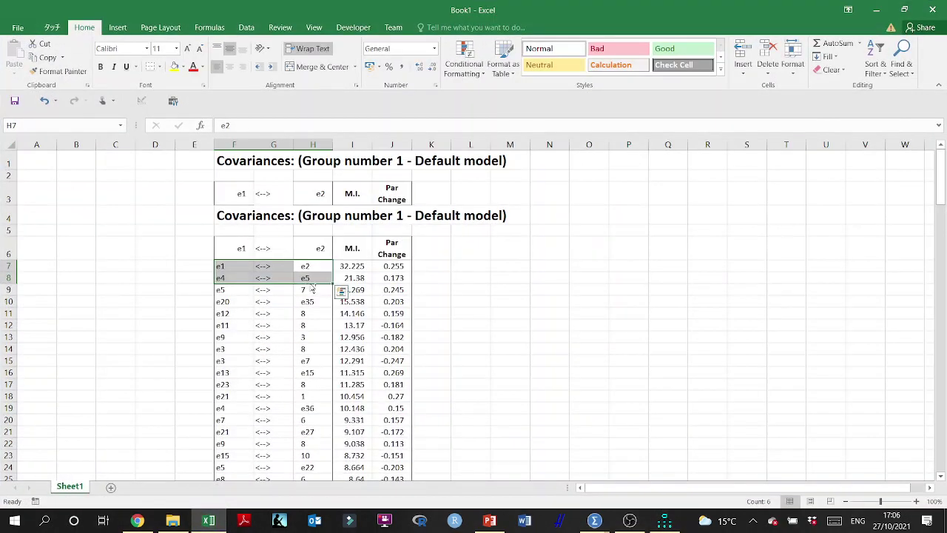
pyautogui.hotkey('ctrl', 'b')
pyautogui.scroll(-1, 311, 288)
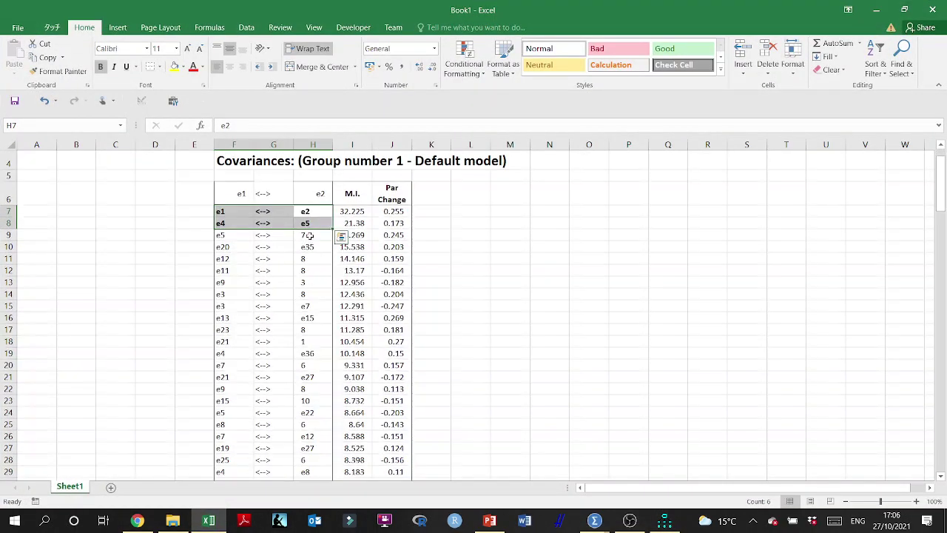
# Check the pairs e20 <--> e35 and e3 <--> e7 in the sheet against the factors in the Amos path diagram.
pyautogui.moveTo(234, 247); pyautogui.dragTo(309, 248)
pyautogui.moveTo(313, 305); pyautogui.dragTo(245, 306)
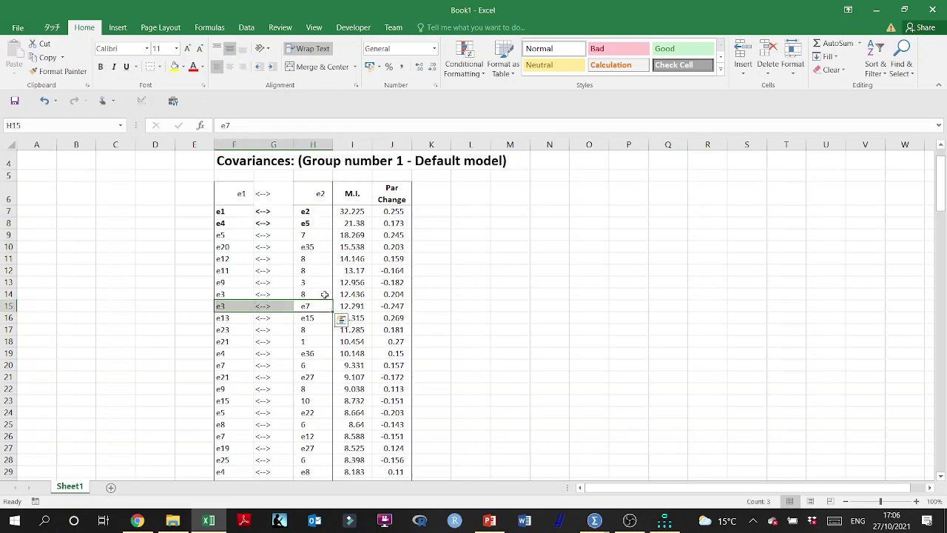
pyautogui.click(664, 521)
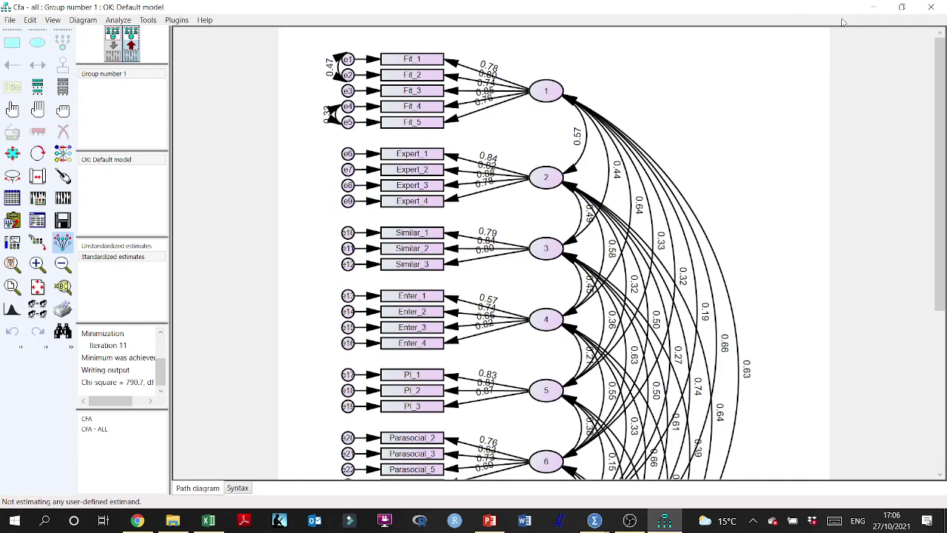
pyautogui.click(874, 7)
# Check whether e21 <--> e27 and e4 <--> e8 in the sorted list belong to the same factor, consulting the Amos diagram.
pyautogui.scroll(-2, 277, 277)
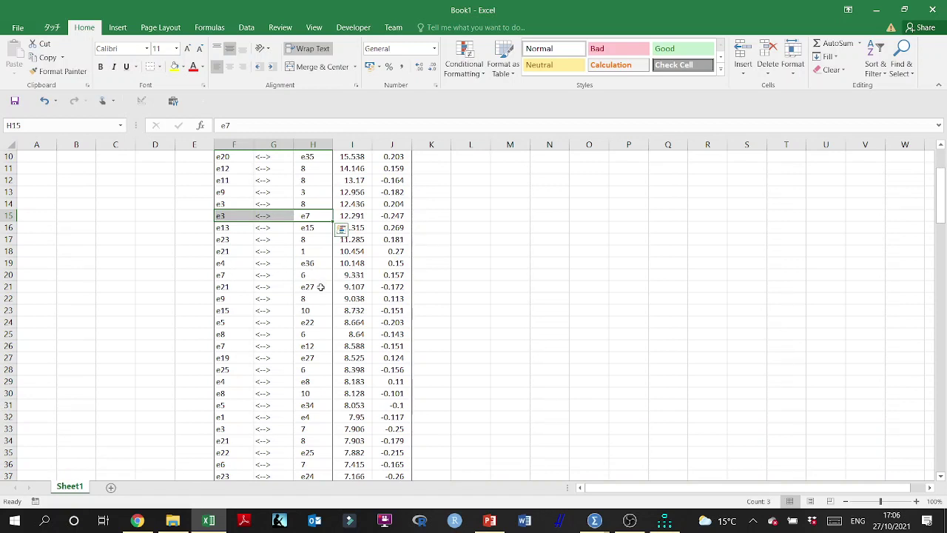
pyautogui.moveTo(321, 288); pyautogui.dragTo(233, 288)
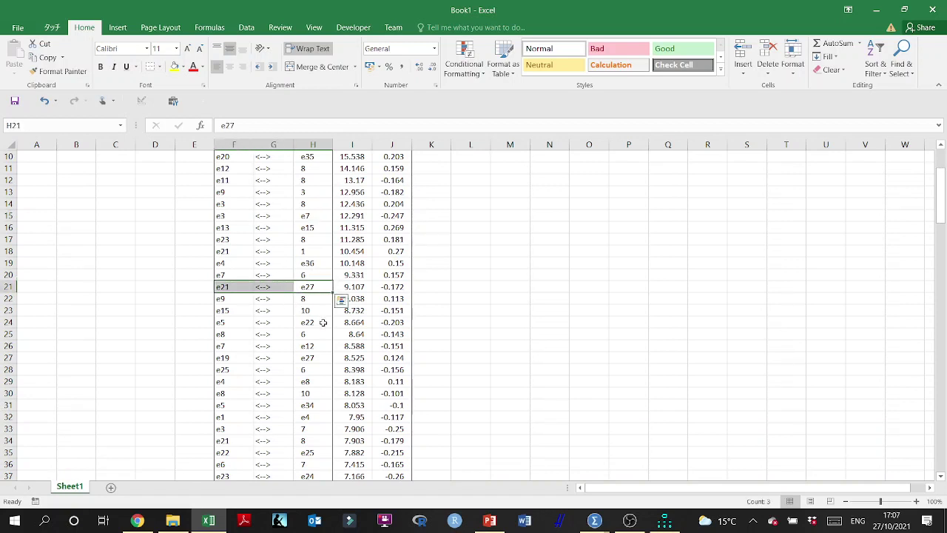
pyautogui.scroll(-2, 316, 309)
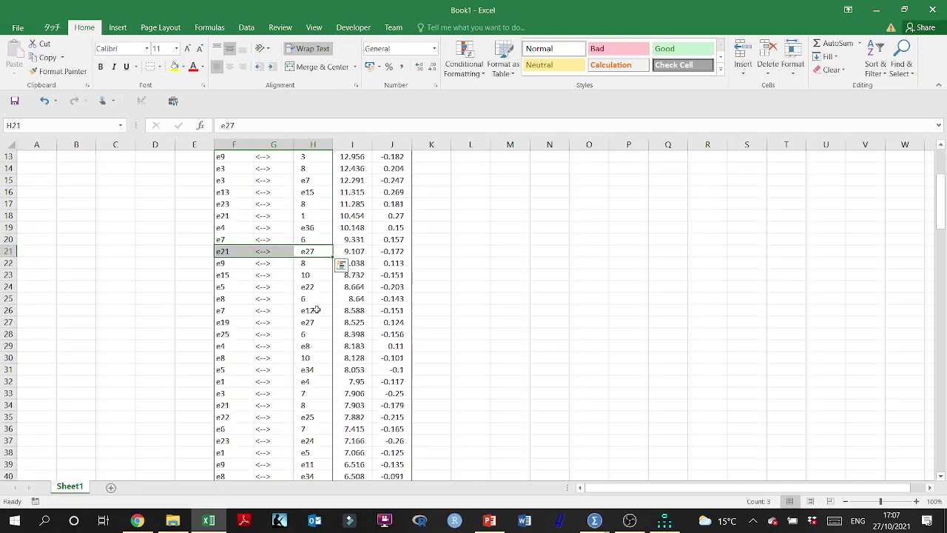
pyautogui.scroll(-1, 317, 296)
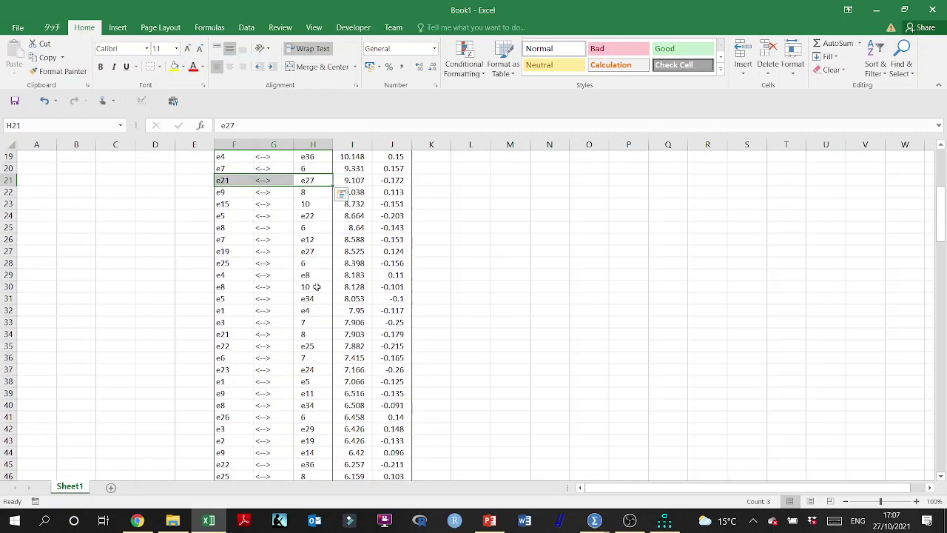
pyautogui.moveTo(310, 276); pyautogui.dragTo(220, 276)
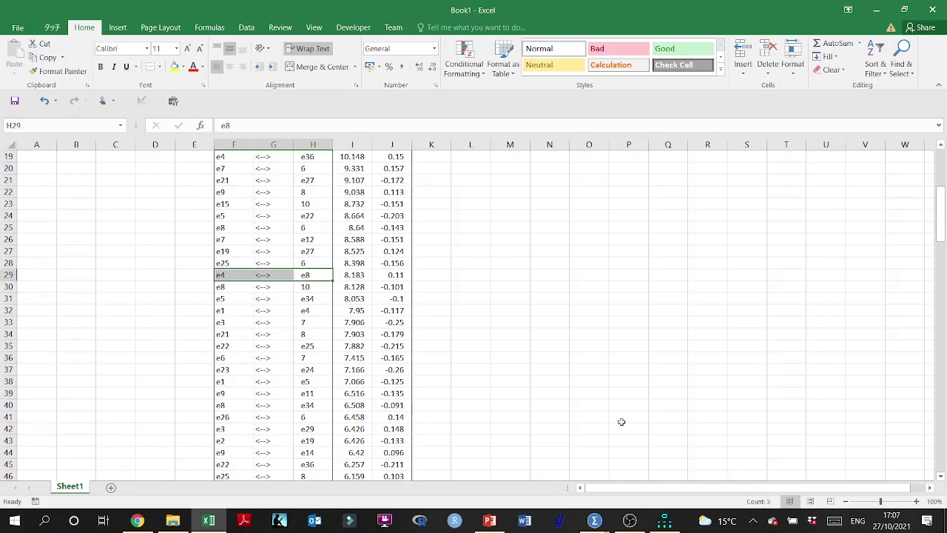
pyautogui.click(665, 521)
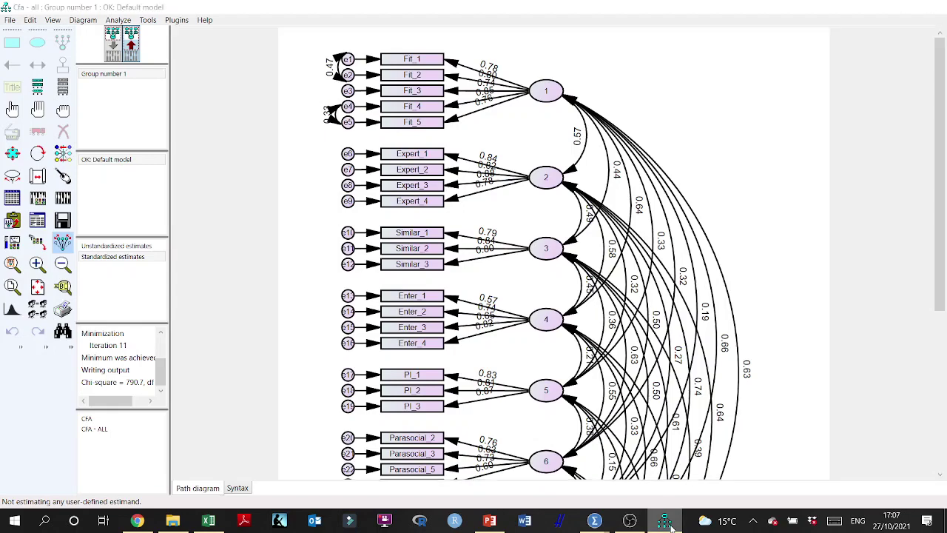
pyautogui.click(666, 521)
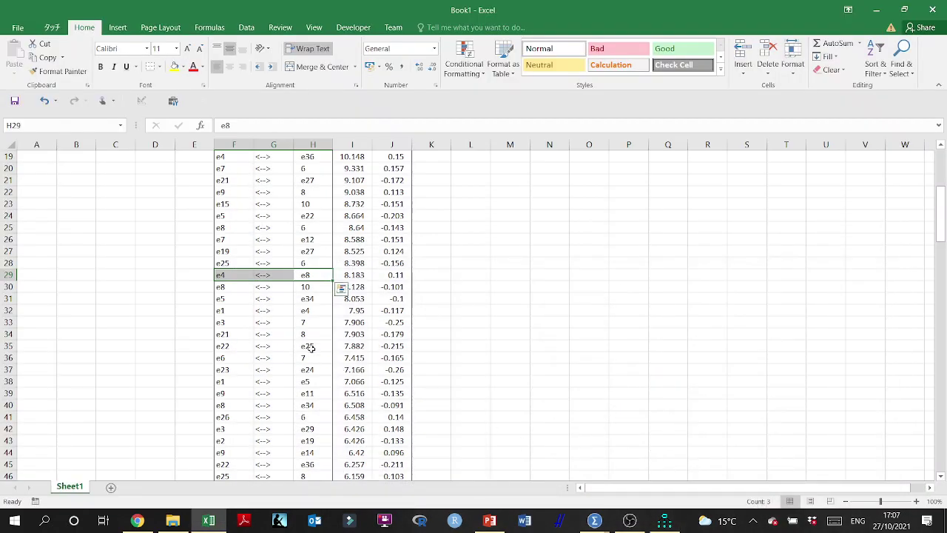
# Check the pairs e22 <--> e25 and e23 <--> e24 against the Parasocial and Attract error terms in the Amos diagram.
pyautogui.moveTo(310, 347); pyautogui.dragTo(221, 346)
pyautogui.click(665, 521)
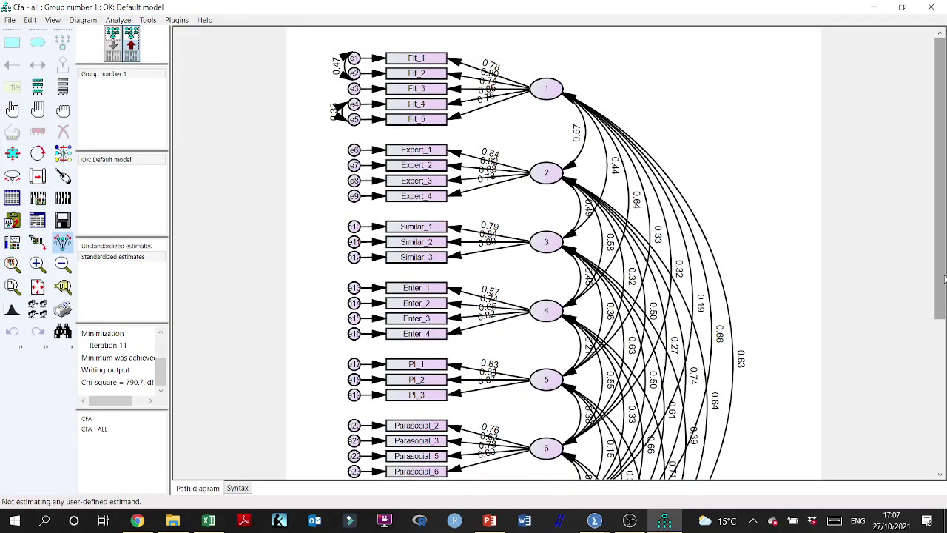
pyautogui.moveTo(942, 278); pyautogui.dragTo(942, 439)
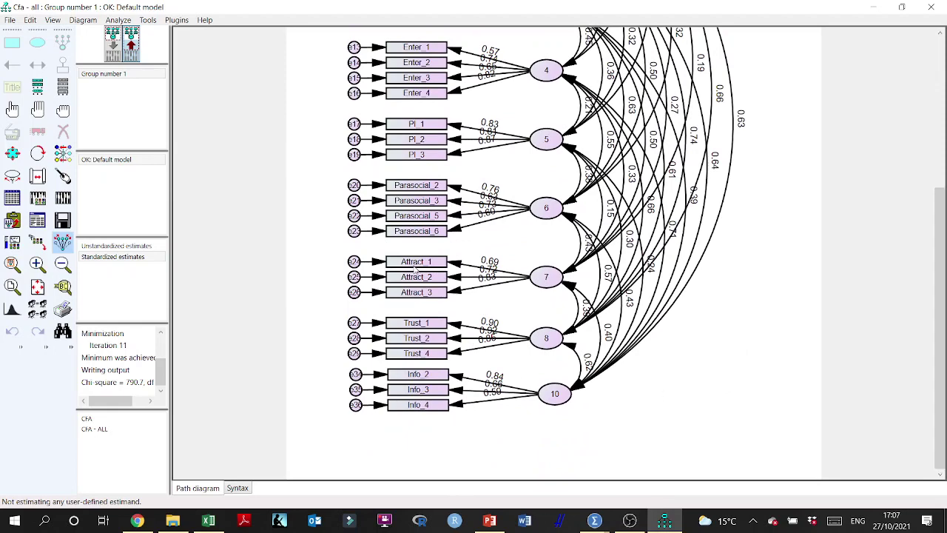
pyautogui.click(665, 520)
pyautogui.scroll(-1, 243, 347)
pyautogui.scroll(-2, 243, 346)
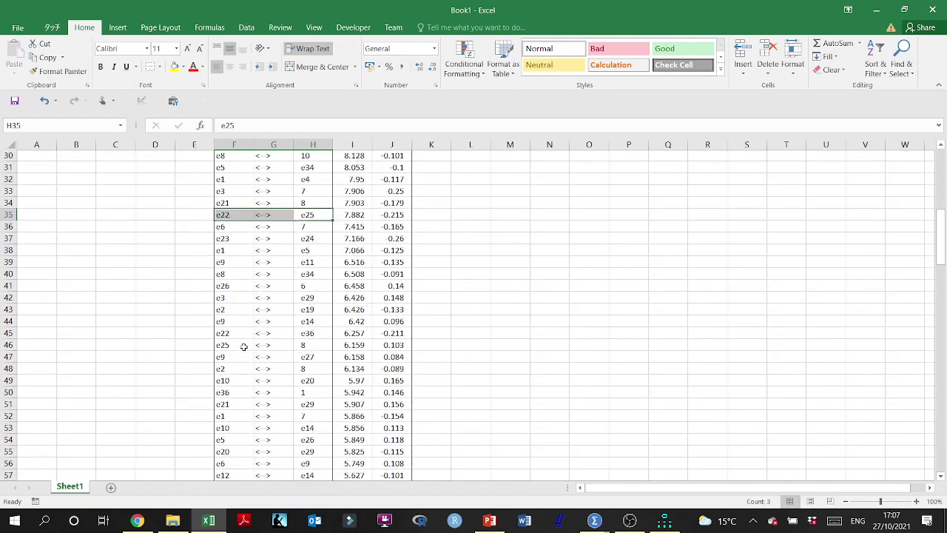
pyautogui.moveTo(222, 227); pyautogui.dragTo(308, 228)
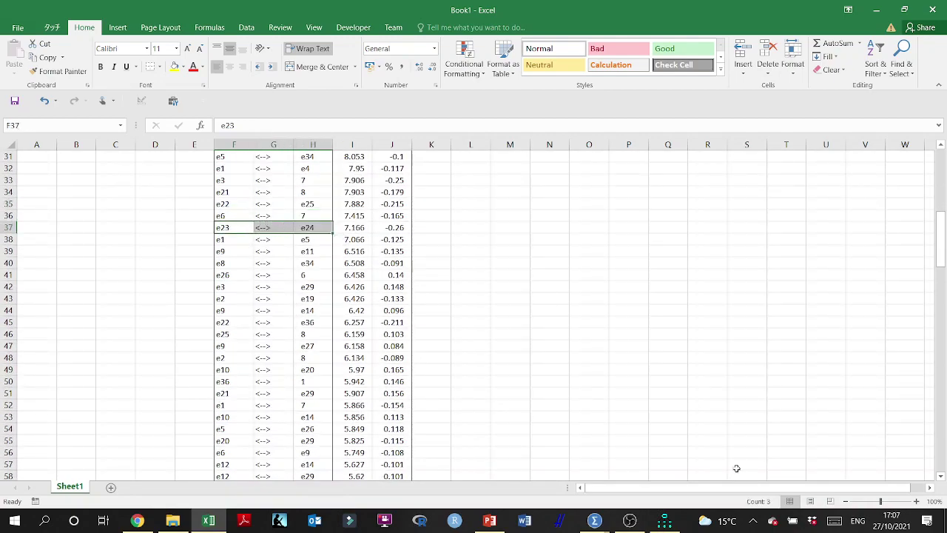
pyautogui.click(342, 241)
pyautogui.click(664, 520)
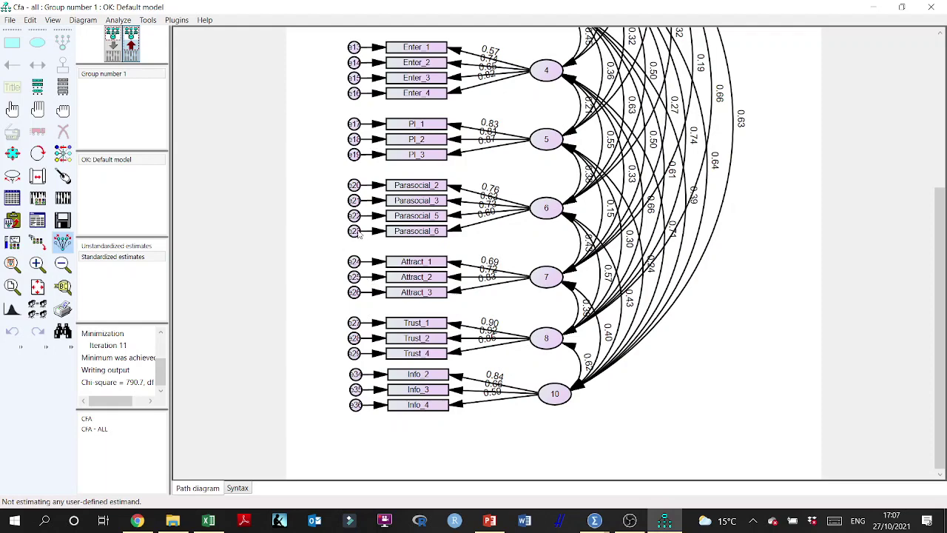
pyautogui.click(664, 520)
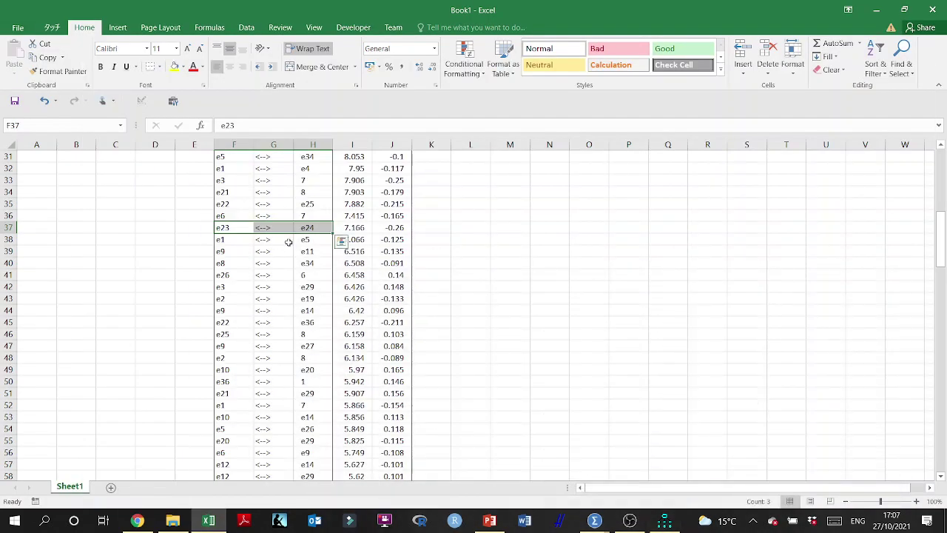
# Bold the pair e1 <--> e5 in the sheet and draw a covariance between e5 and e1 in the Amos input diagram.
pyautogui.moveTo(220, 240); pyautogui.dragTo(321, 239)
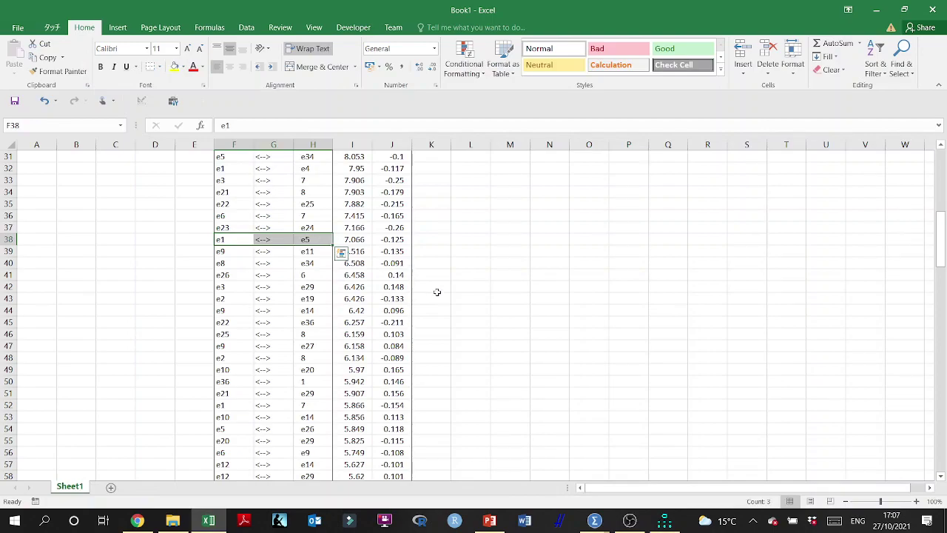
pyautogui.hotkey('ctrl', 'b')
pyautogui.click(664, 520)
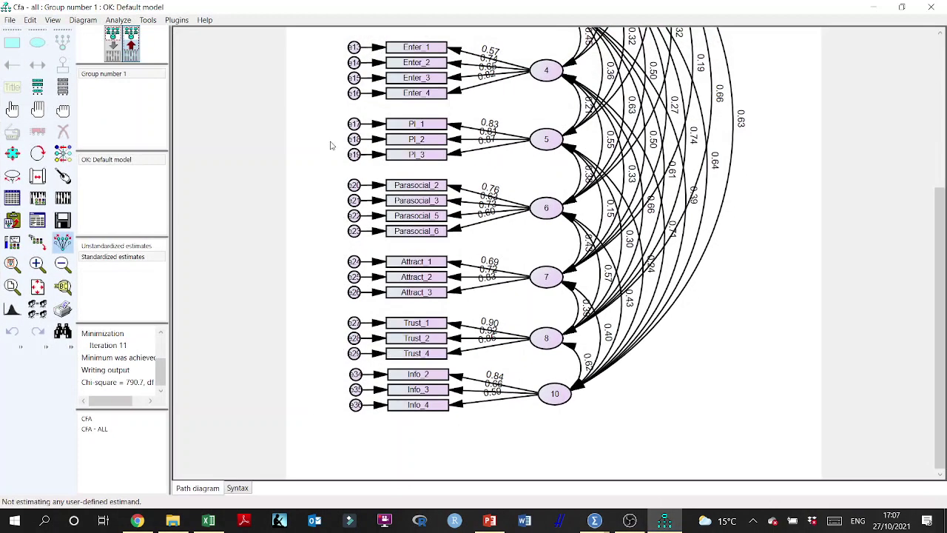
pyautogui.moveTo(940, 318); pyautogui.dragTo(911, 56)
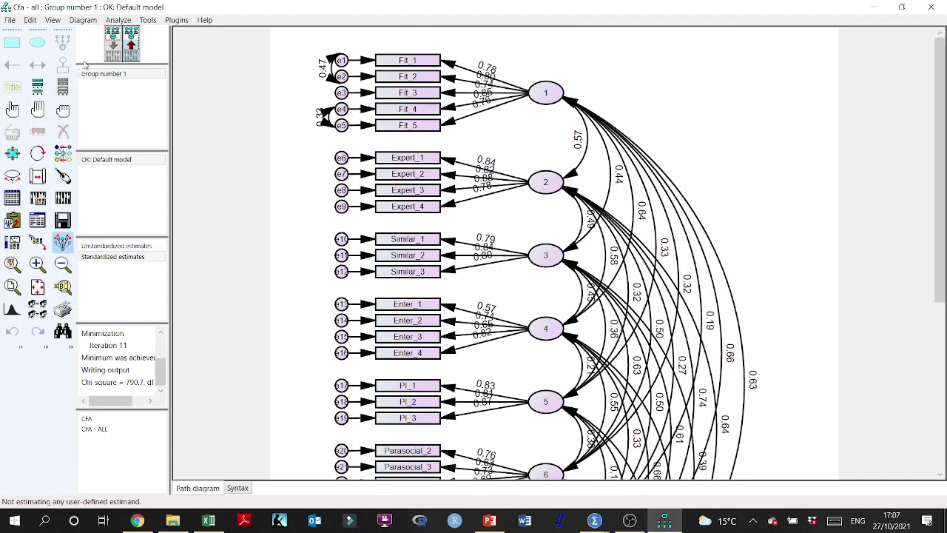
pyautogui.click(107, 50)
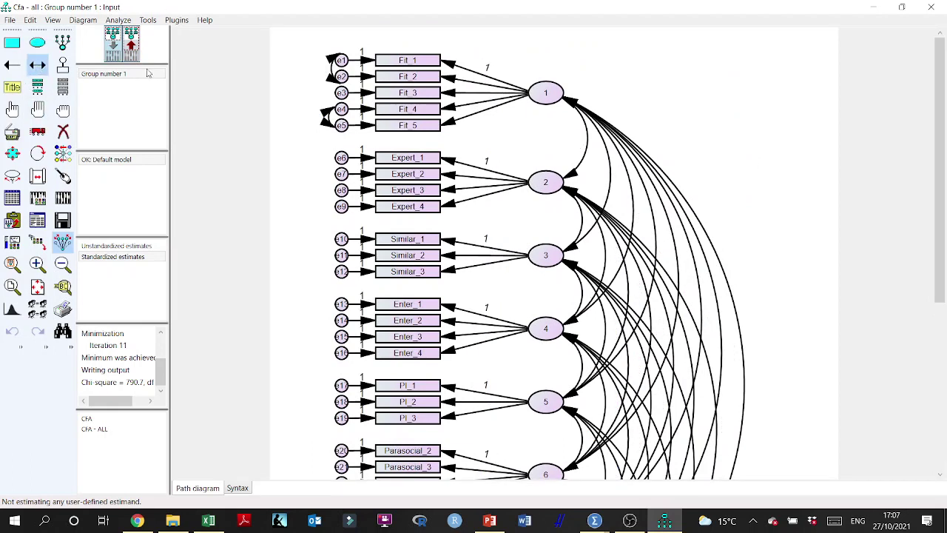
pyautogui.click(316, 79)
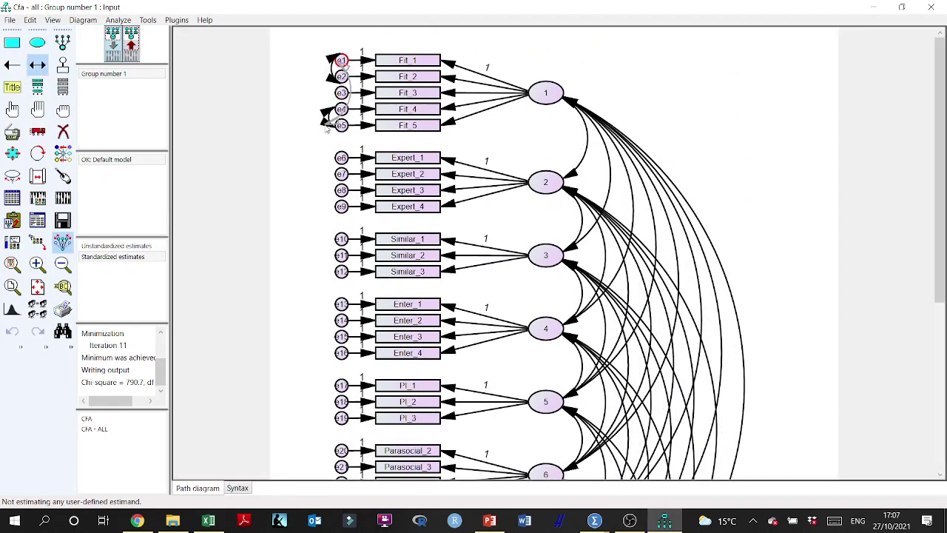
pyautogui.moveTo(341, 125); pyautogui.dragTo(341, 60)
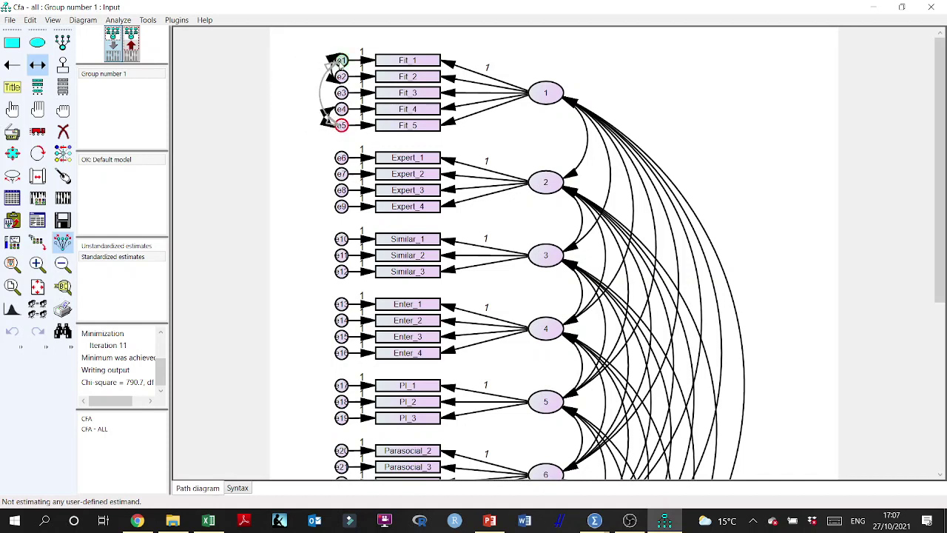
# Re-estimate the model with the e1–e5 covariance and examine CMIN/DF, GFI and RMSEA in the Model Fit summary, then close the output.
pyautogui.click(63, 198)
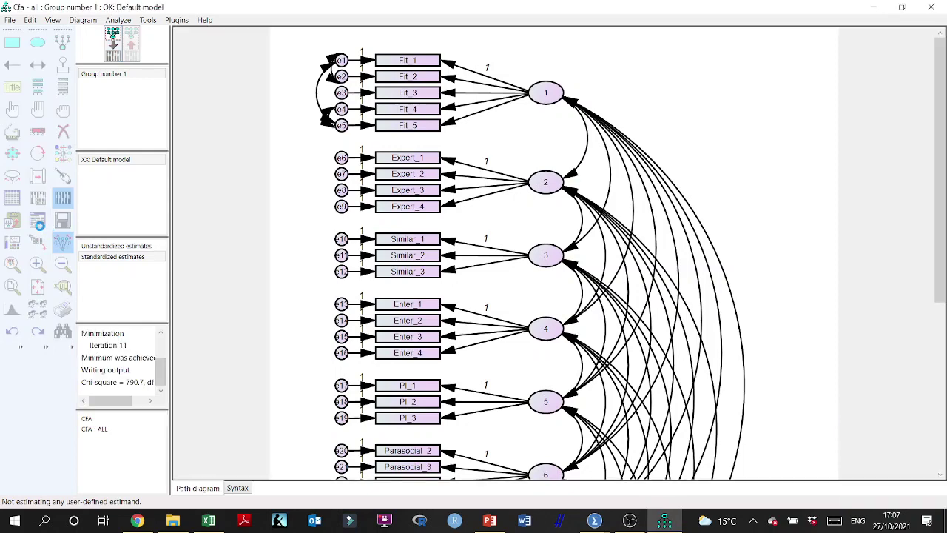
pyautogui.click(38, 222)
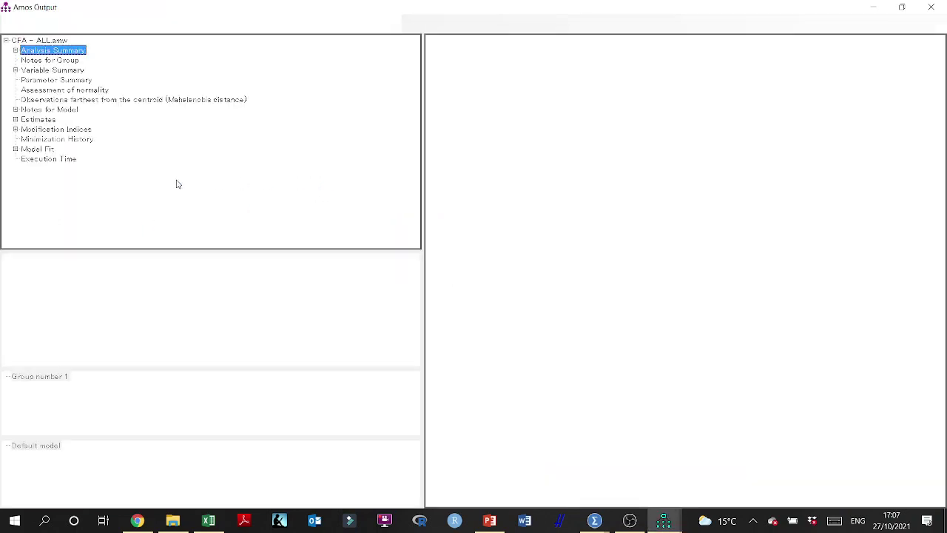
pyautogui.click(37, 149)
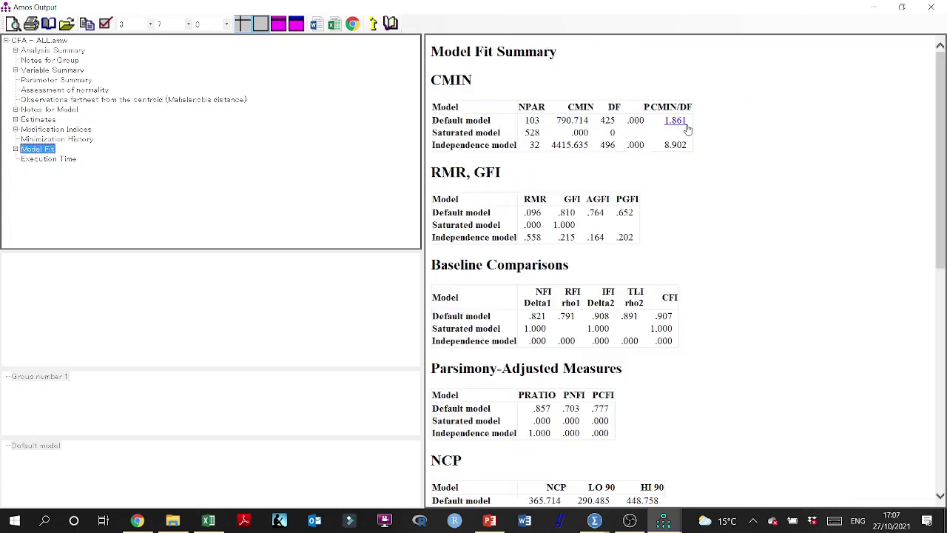
pyautogui.click(567, 214)
pyautogui.scroll(-10, 736, 316)
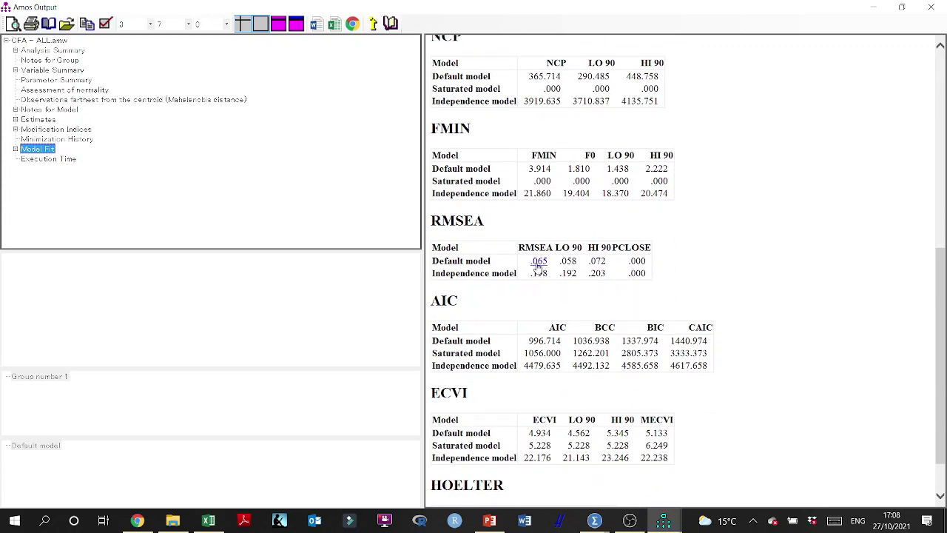
pyautogui.click(932, 6)
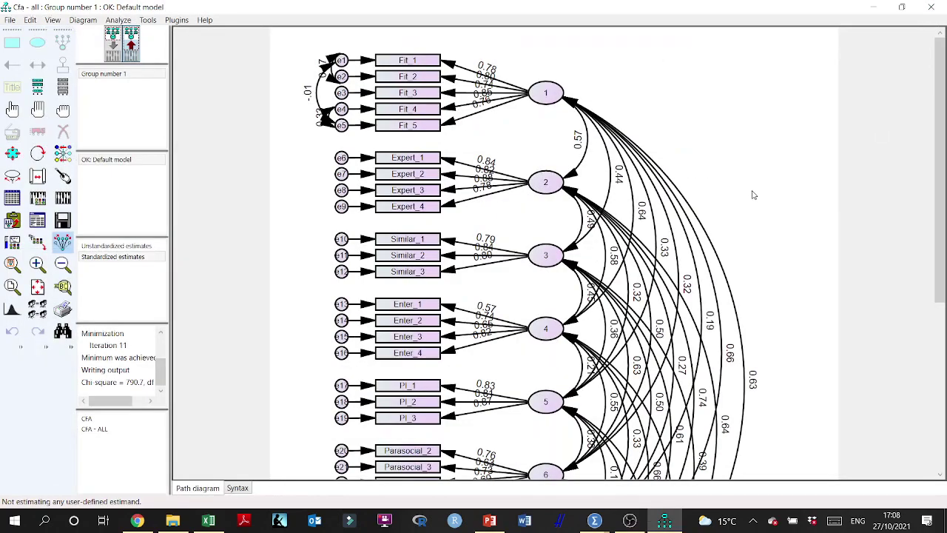
# View the whole path diagram with its standardized estimates, from factor 1 through factor 10.
pyautogui.scroll(-1, 751, 196)
pyautogui.scroll(-2, 752, 196)
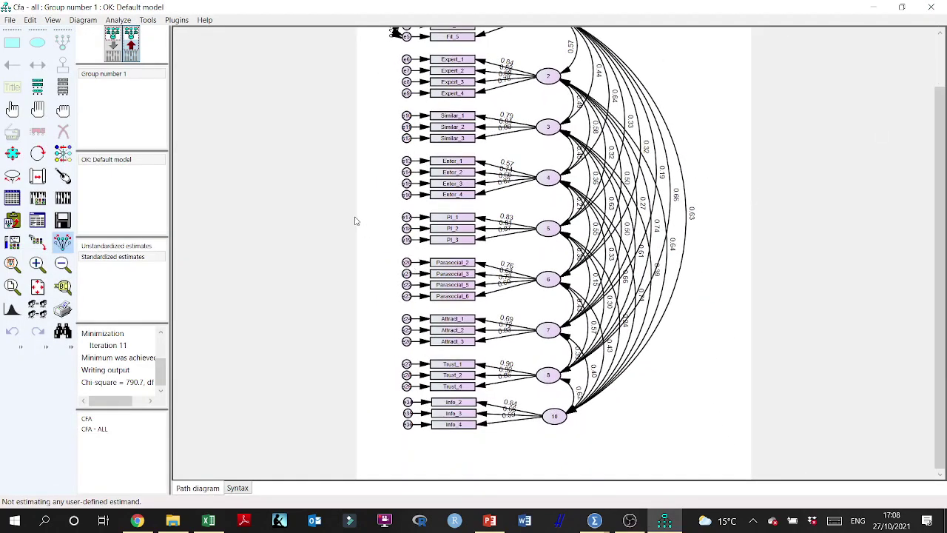
pyautogui.scroll(1, 454, 199)
pyautogui.scroll(-1, 454, 198)
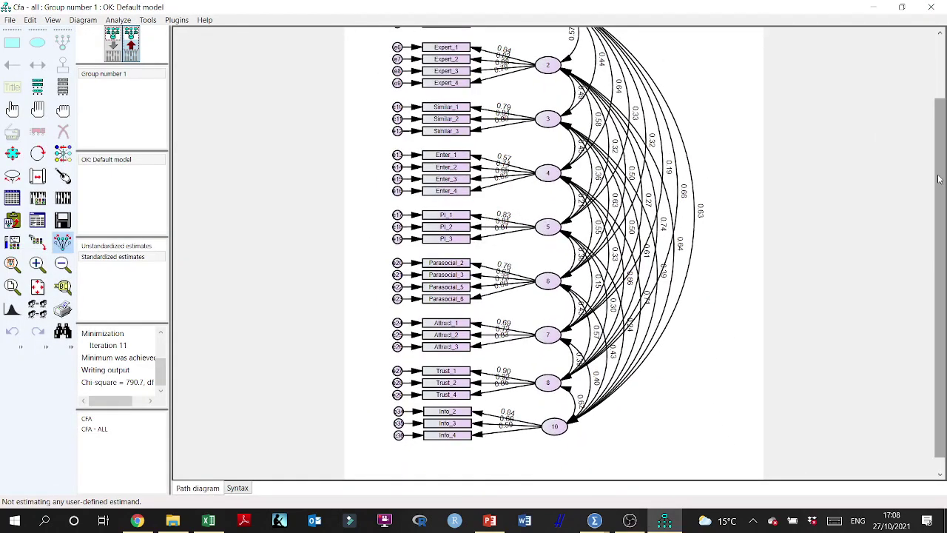
pyautogui.moveTo(939, 172); pyautogui.dragTo(938, 126)
pyautogui.scroll(-3, 738, 184)
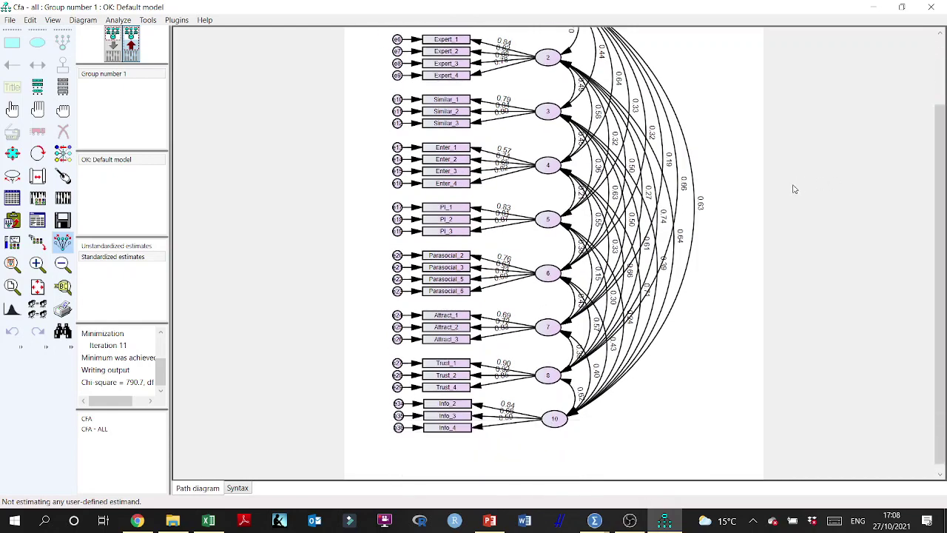
pyautogui.scroll(-2, 727, 197)
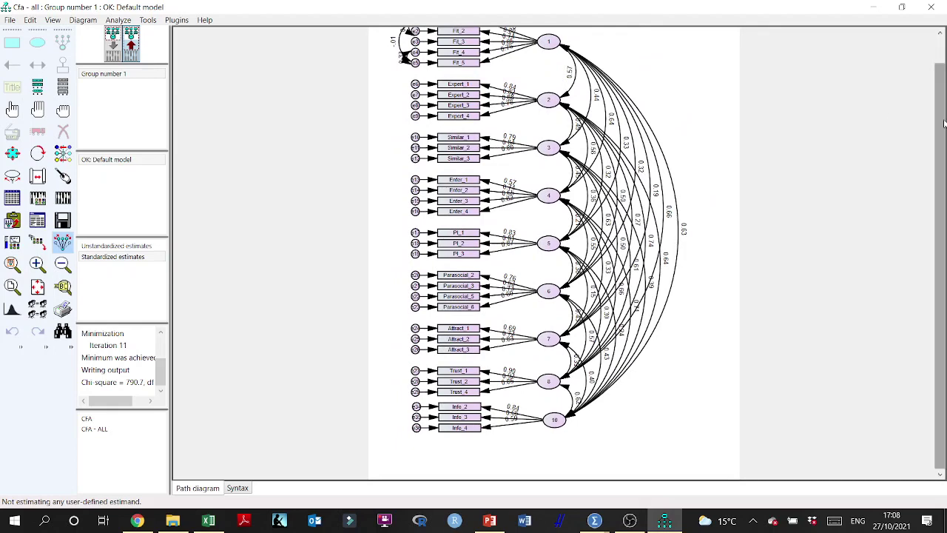
pyautogui.moveTo(943, 104); pyautogui.dragTo(943, 88)
# Review the analysis output options, including tests for normality and outliers, and re-estimate the model.
pyautogui.click(38, 198)
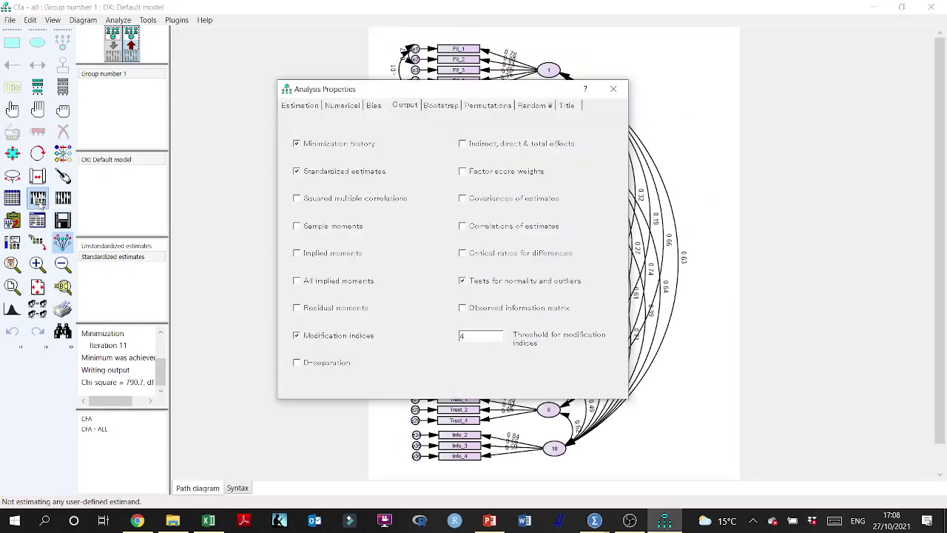
pyautogui.click(613, 88)
pyautogui.click(63, 198)
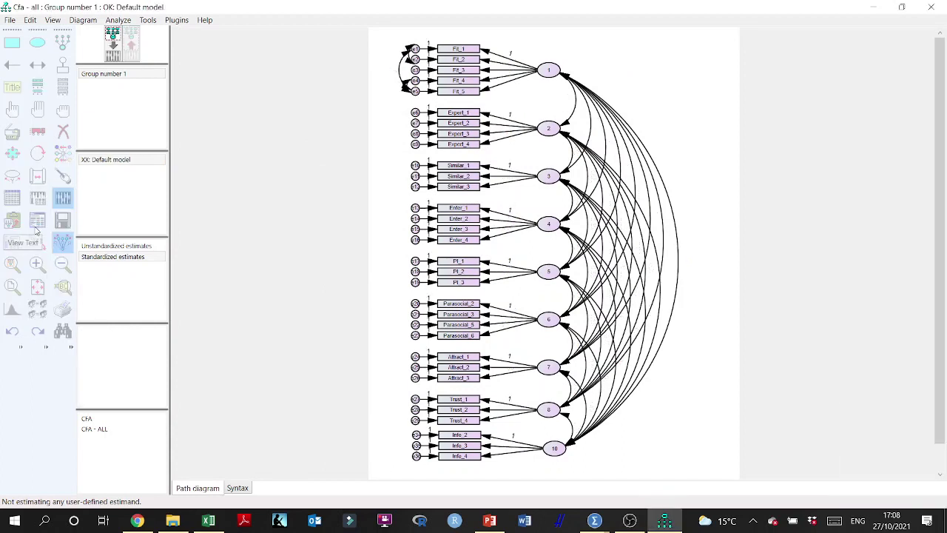
# Examine the Assessment of normality table and the Mahalanobis distance list of farthest observations in the text output.
pyautogui.click(37, 224)
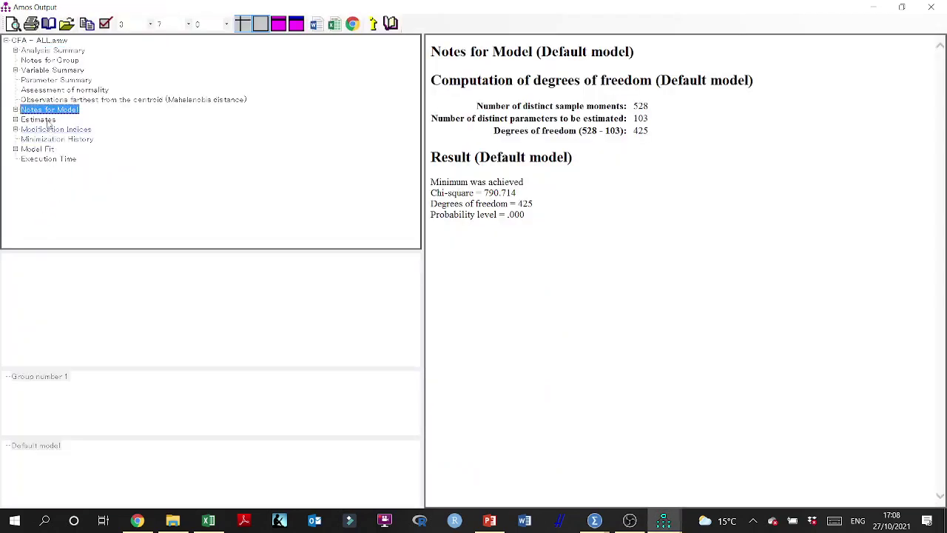
pyautogui.click(40, 90)
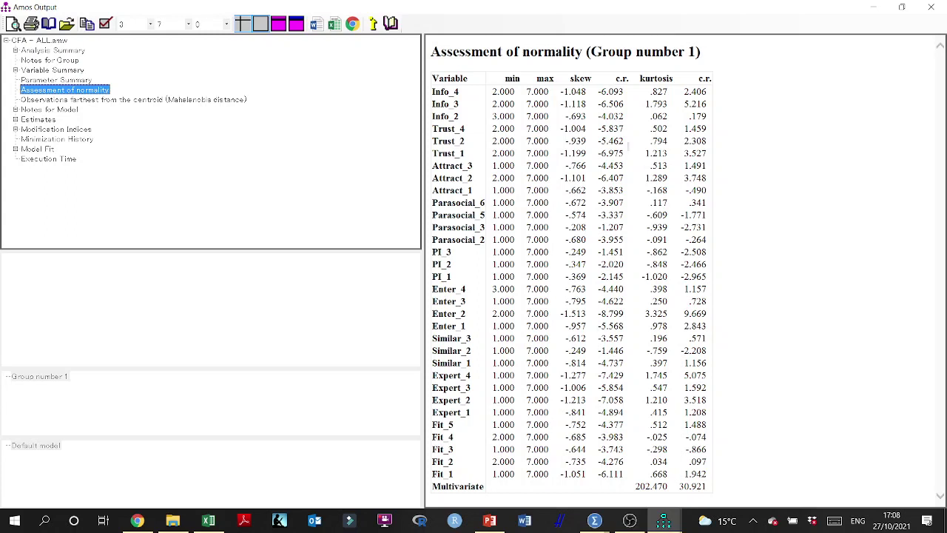
pyautogui.click(75, 102)
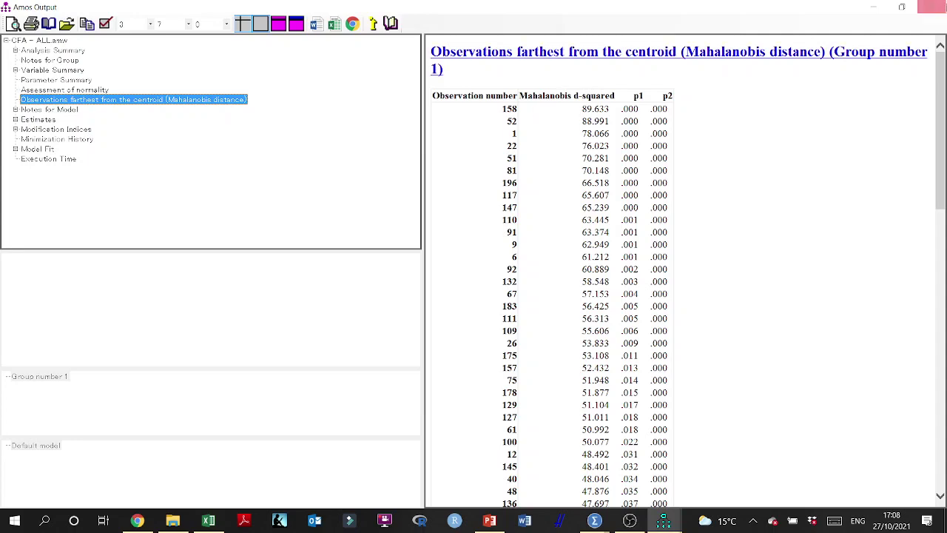
# Close the text output and replace Group number 1's data file with DataSEM-Cleaned from the Data Analysis folder.
pyautogui.click(931, 7)
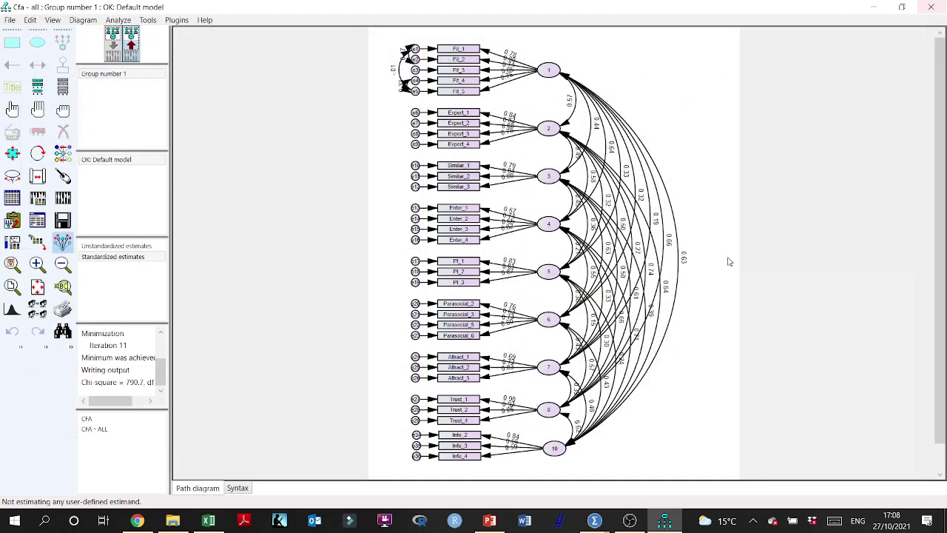
pyautogui.click(12, 198)
pyautogui.click(428, 308)
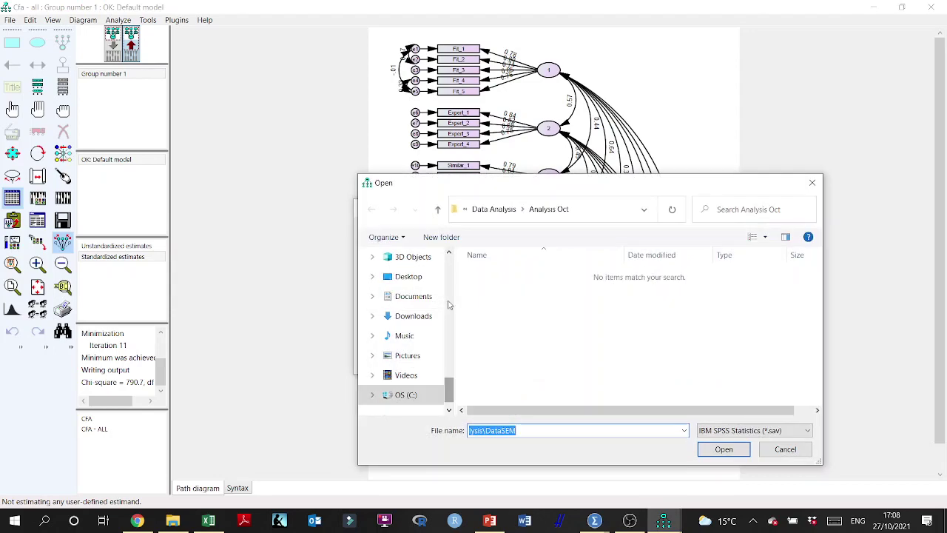
pyautogui.click(507, 216)
pyautogui.click(519, 315)
pyautogui.click(722, 449)
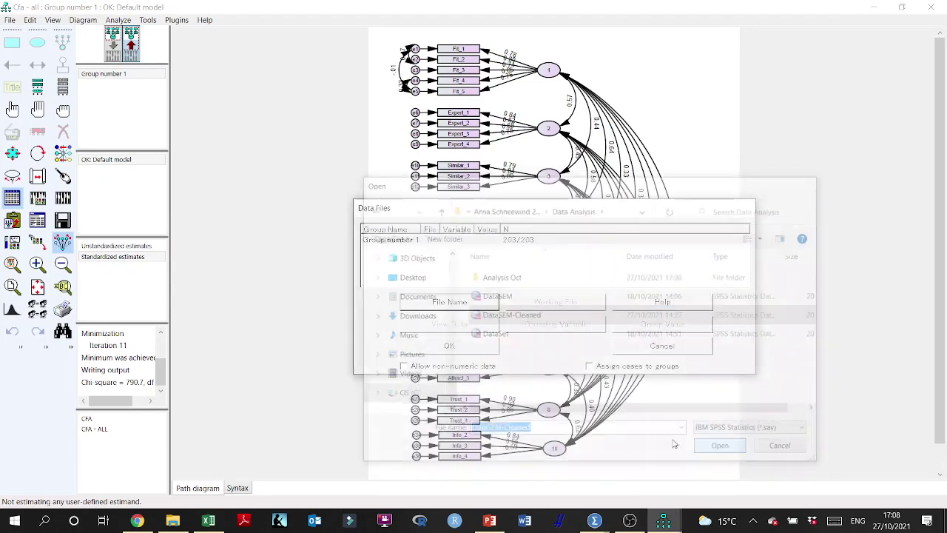
pyautogui.click(449, 345)
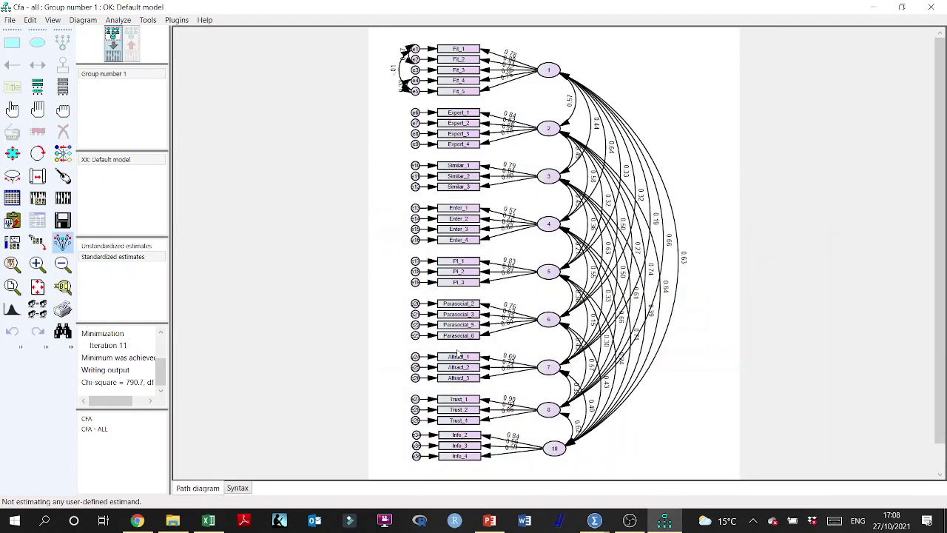
# Re-estimate the model with the cleaned data and examine CMIN/DF, GFI, TLI, CFI and RMSEA in the Model Fit summary.
pyautogui.click(62, 198)
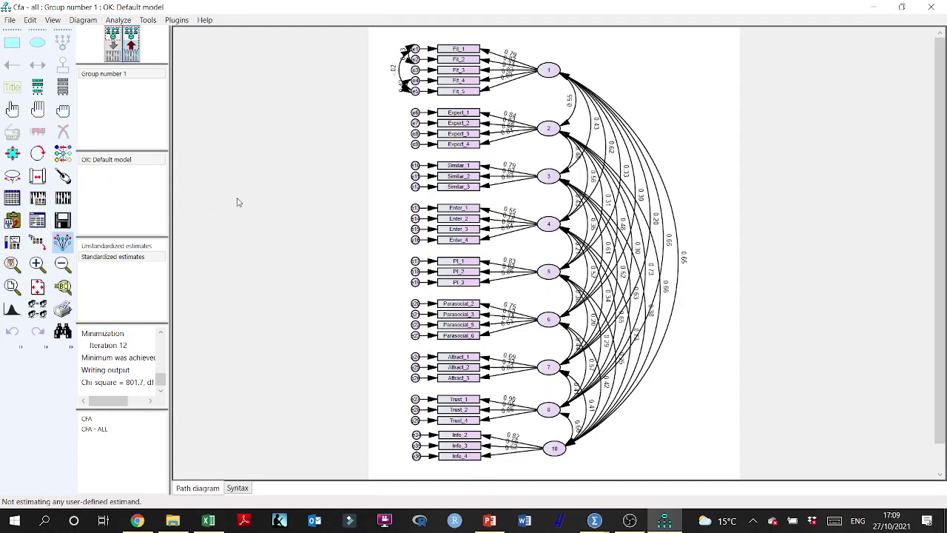
pyautogui.click(37, 222)
pyautogui.click(49, 108)
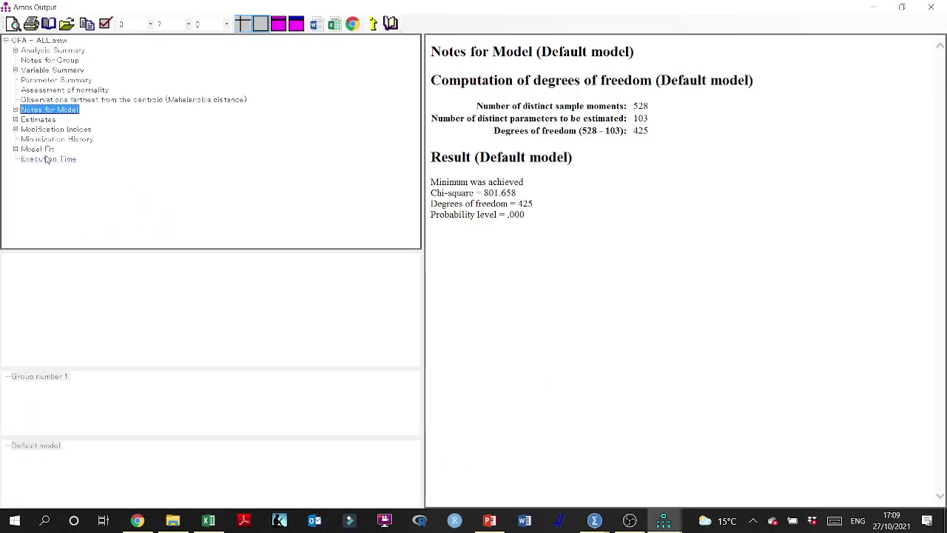
pyautogui.click(37, 149)
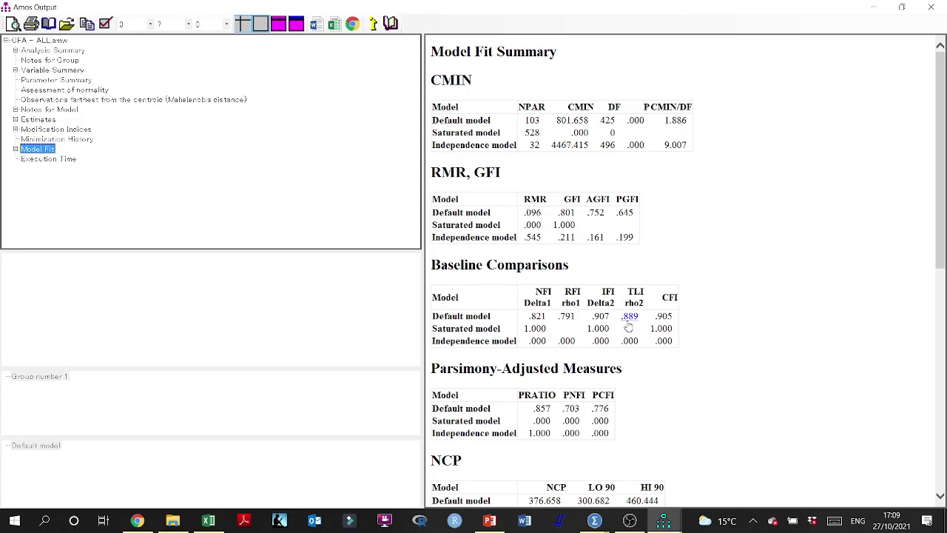
pyautogui.scroll(-10, 721, 316)
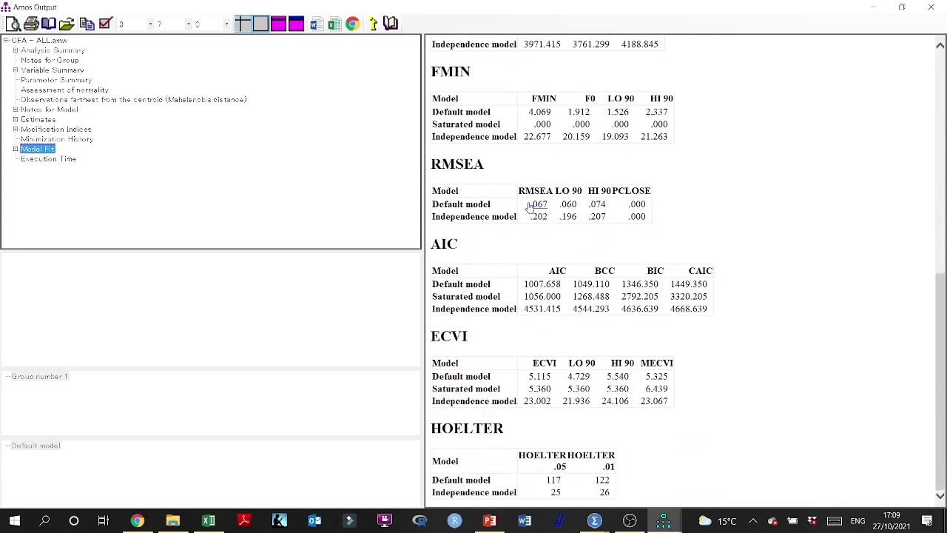
pyautogui.scroll(10, 825, 200)
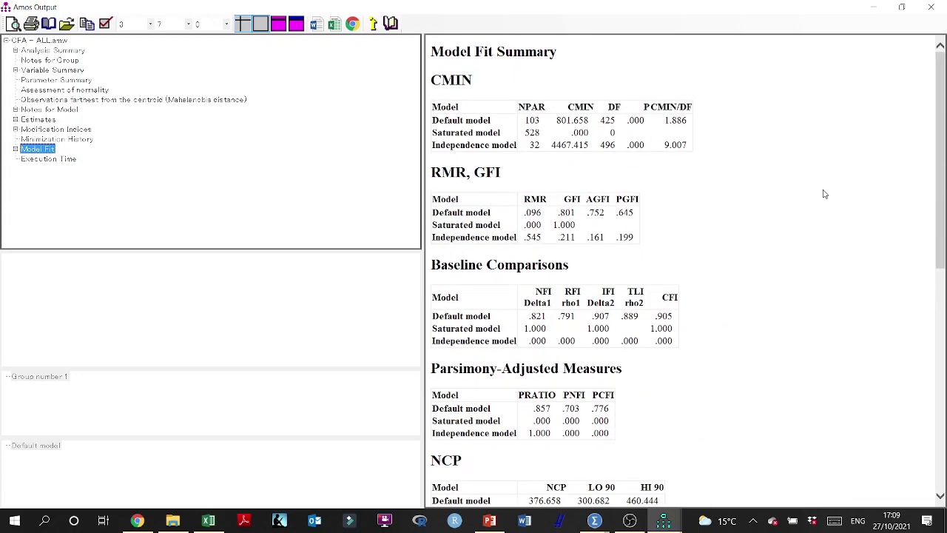
# Compare the Assessment of normality table with the Mahalanobis distance list, checking the multivariate kurtosis critical ratio.
pyautogui.click(63, 90)
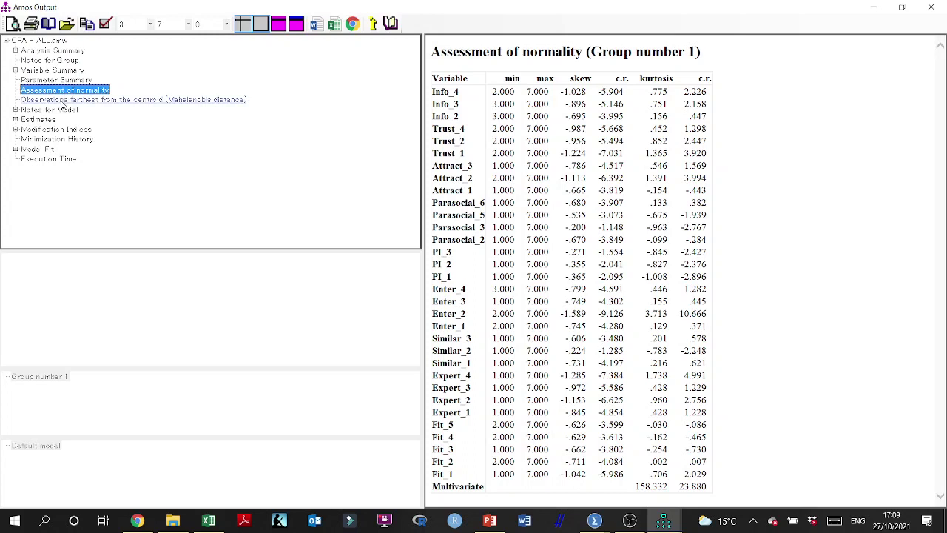
pyautogui.click(89, 100)
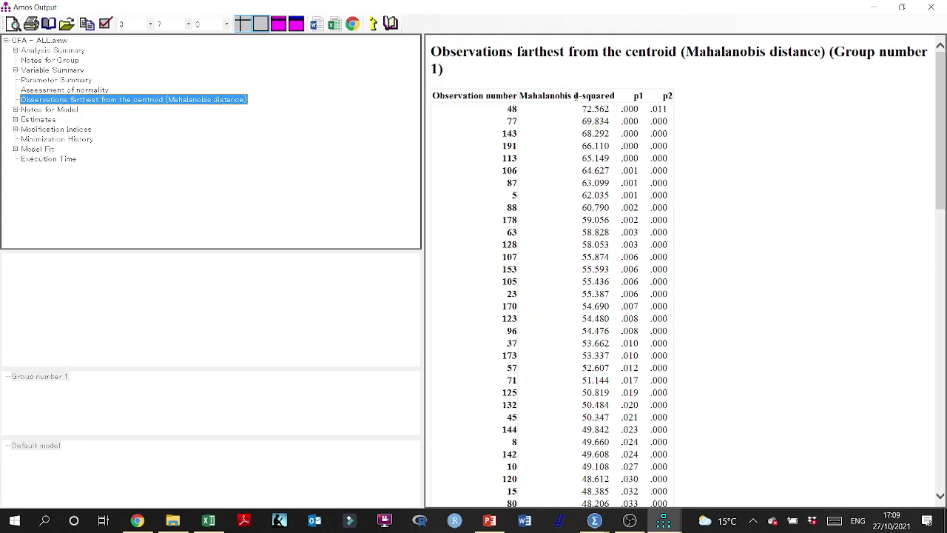
pyautogui.scroll(-15, 675, 271)
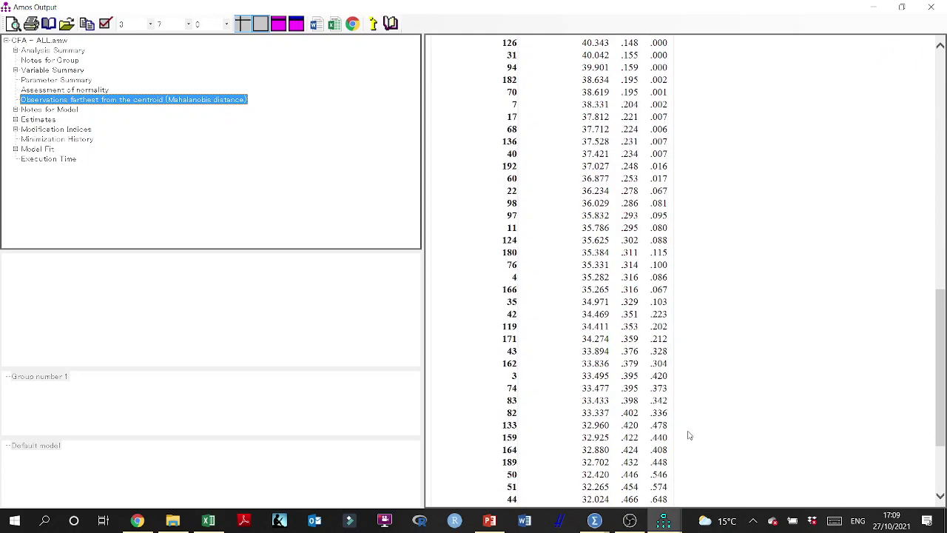
pyautogui.click(65, 90)
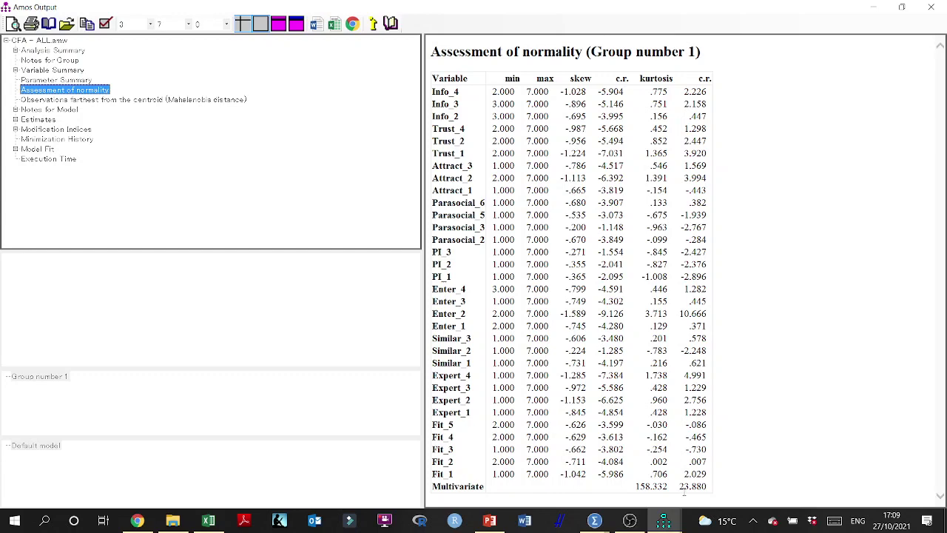
pyautogui.click(74, 81)
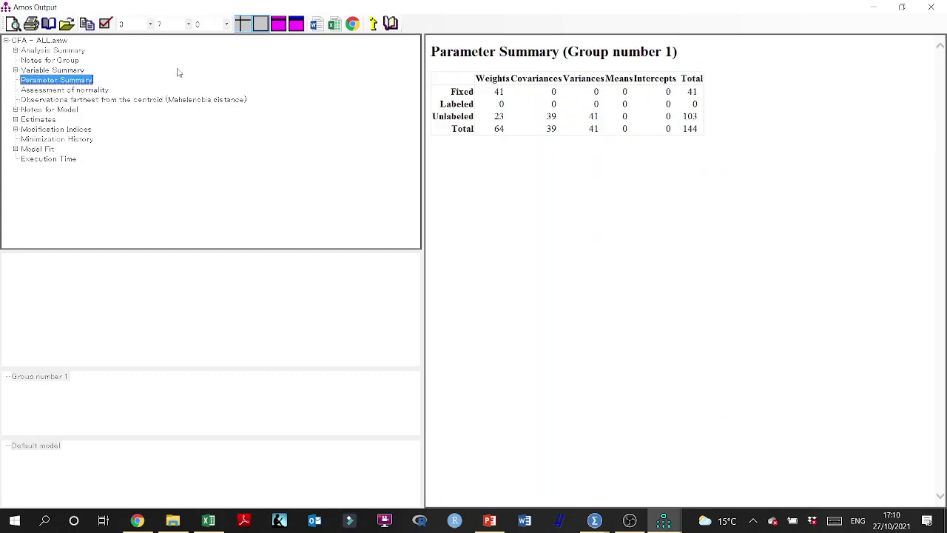
# Examine the farthest observations in the Mahalanobis distance list, highlighting observation 48 and the rows from observation 77 through 107.
pyautogui.click(133, 99)
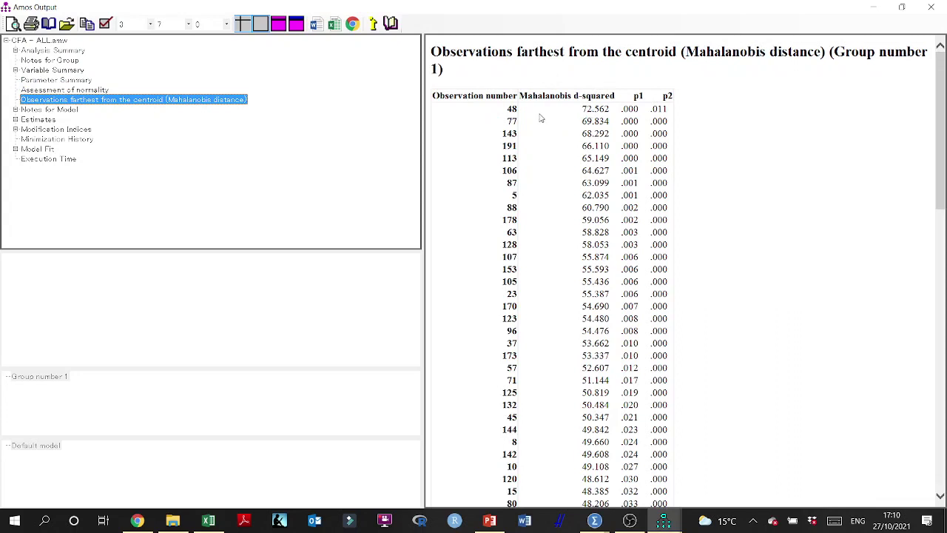
pyautogui.moveTo(505, 109); pyautogui.dragTo(520, 109)
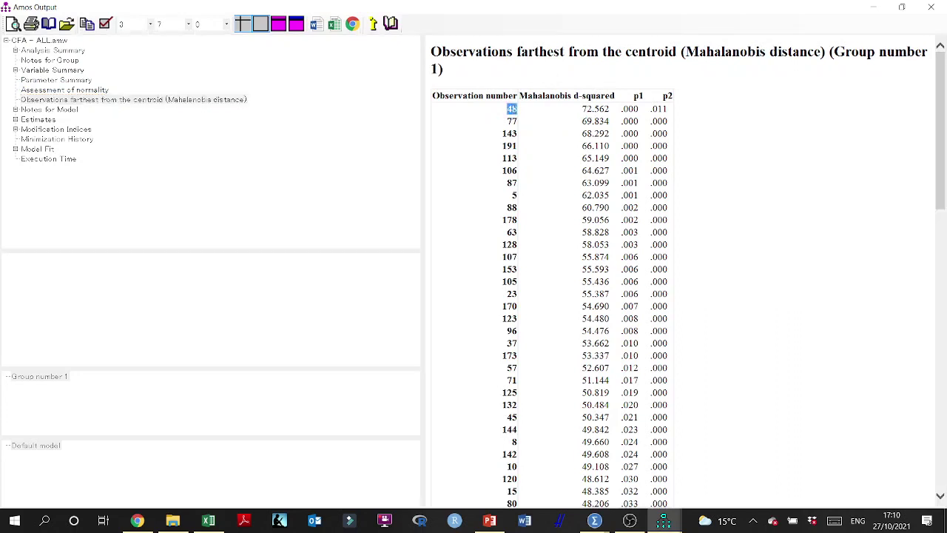
pyautogui.scroll(-1, 540, 116)
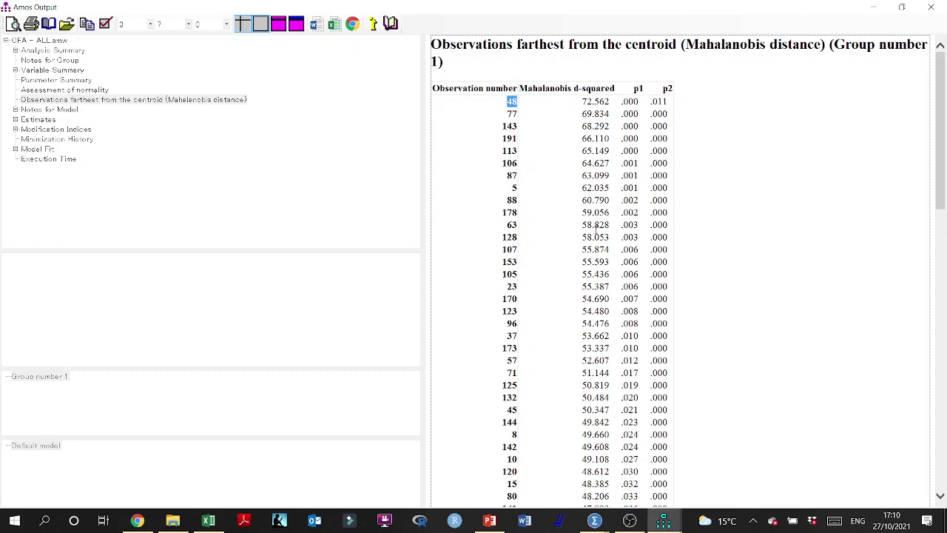
pyautogui.moveTo(583, 241); pyautogui.dragTo(596, 252)
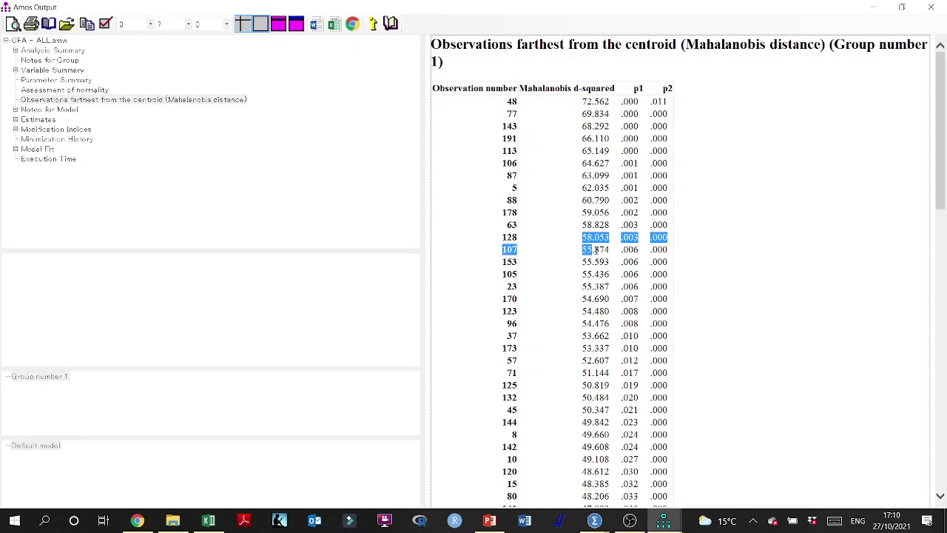
pyautogui.moveTo(668, 254); pyautogui.dragTo(509, 114)
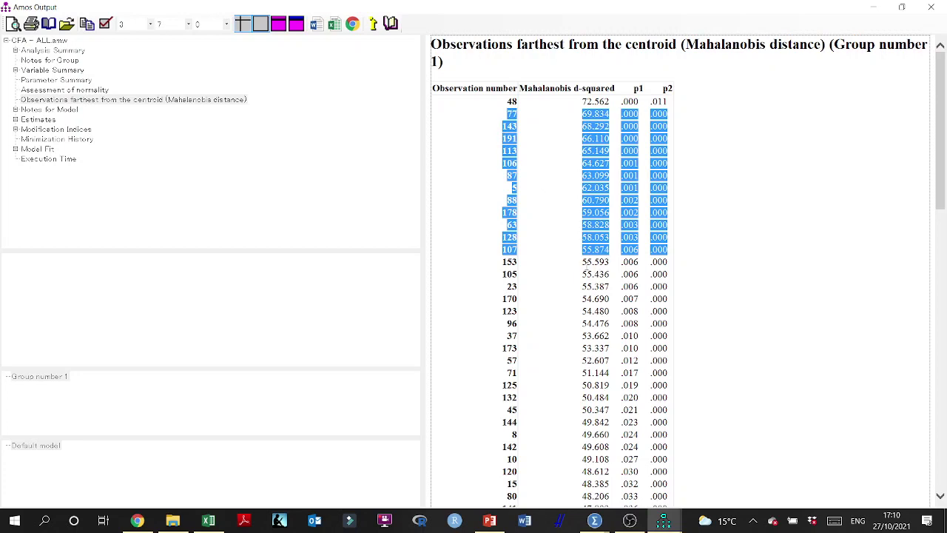
pyautogui.scroll(-2, 585, 264)
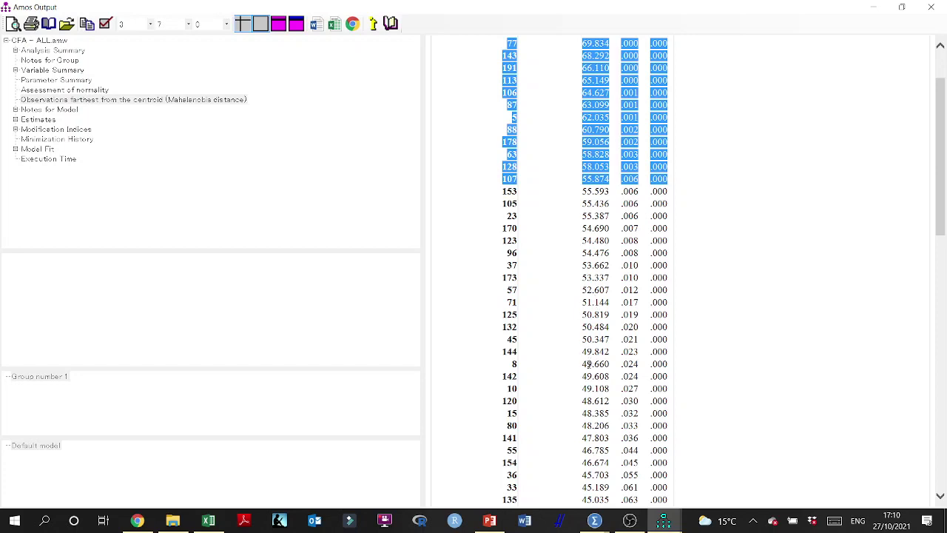
pyautogui.scroll(-2, 595, 413)
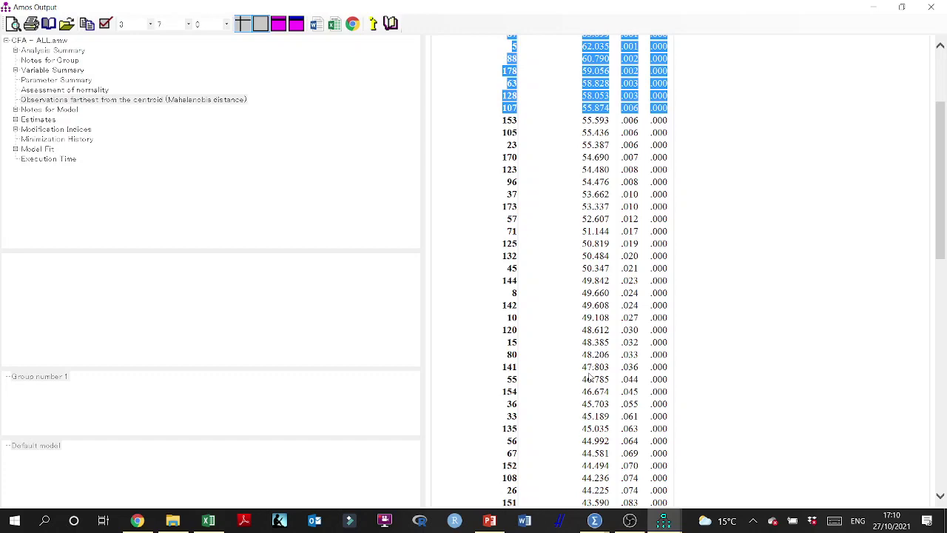
pyautogui.scroll(4, 590, 377)
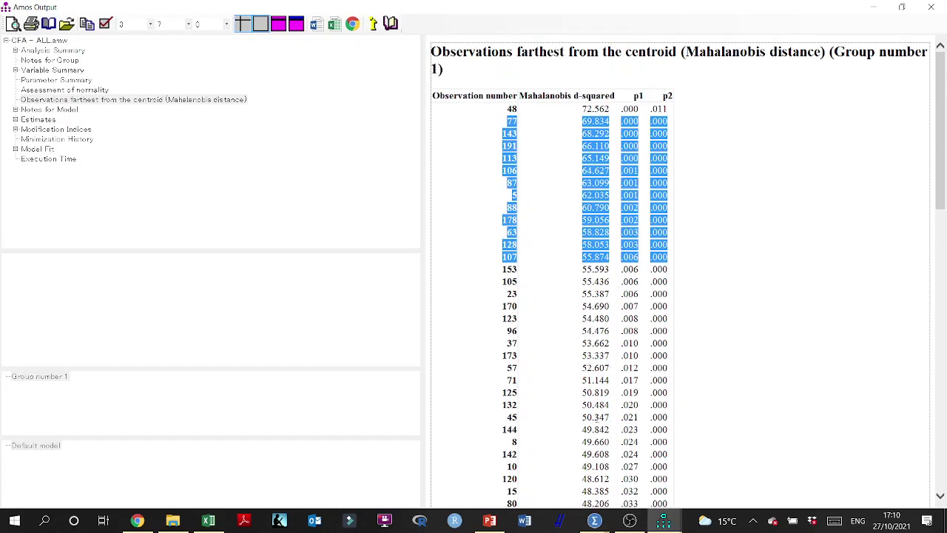
# Close the text output, return to the path diagram and save the current CFA model.
pyautogui.click(931, 6)
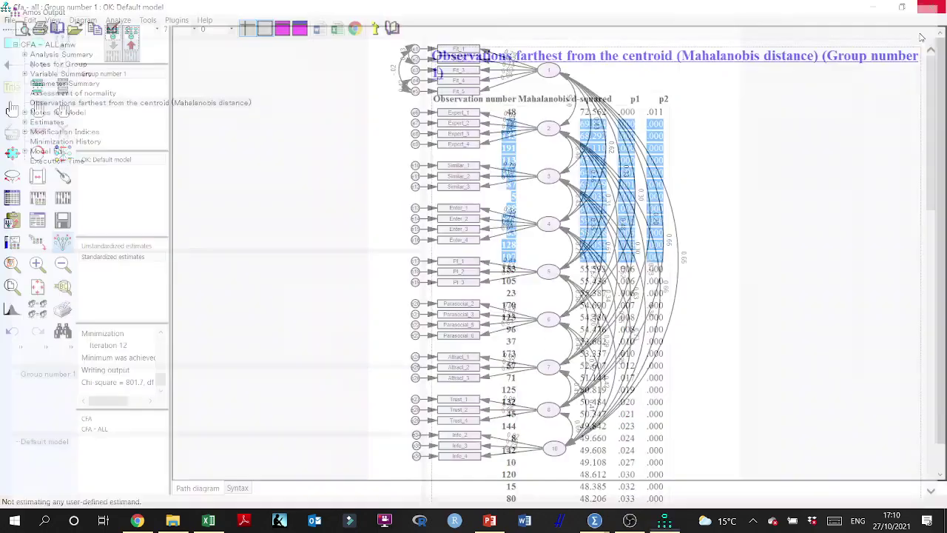
pyautogui.click(664, 522)
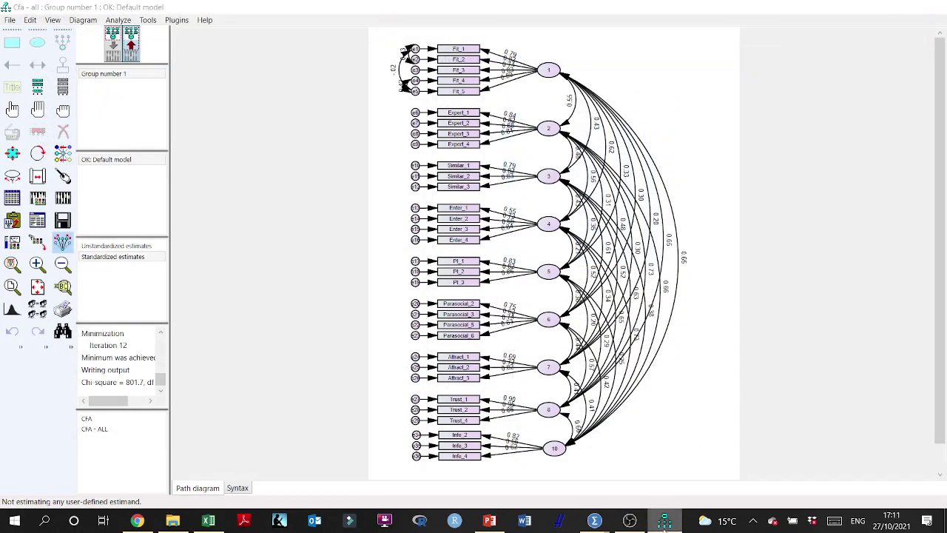
pyautogui.click(664, 522)
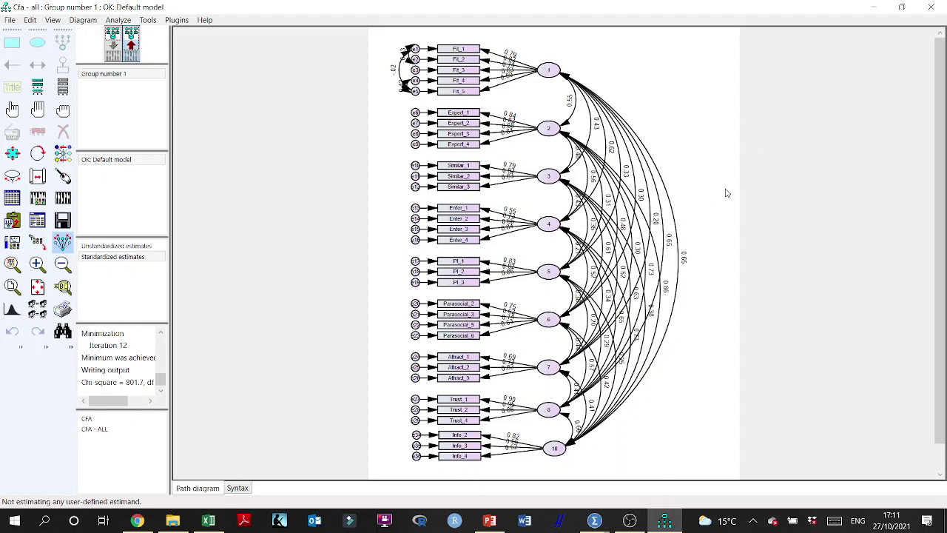
pyautogui.click(63, 221)
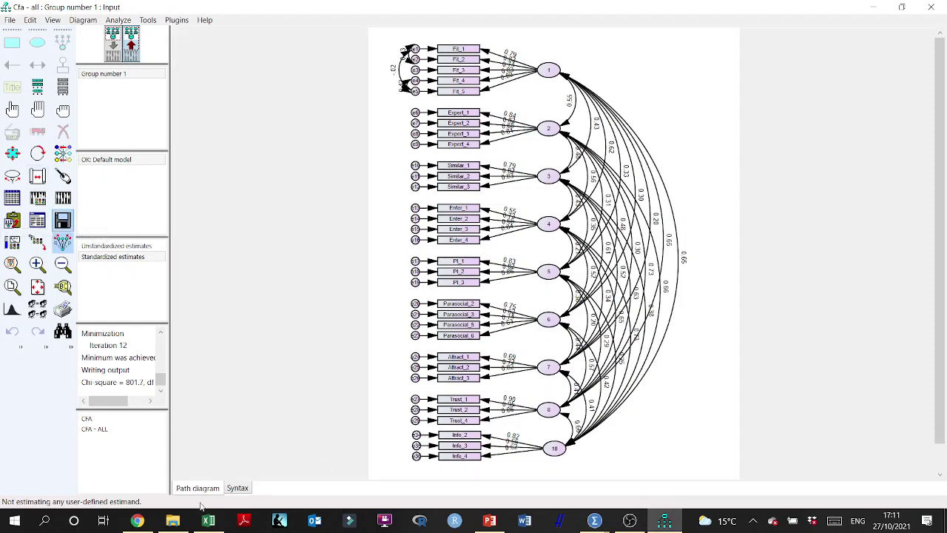
# Switch to File Explorer, browse to the student's Data Analysis folder under Master Students Thesis TIU, and briefly open the CFA - 2 NoTrust due Multicollin output.
pyautogui.click(172, 520)
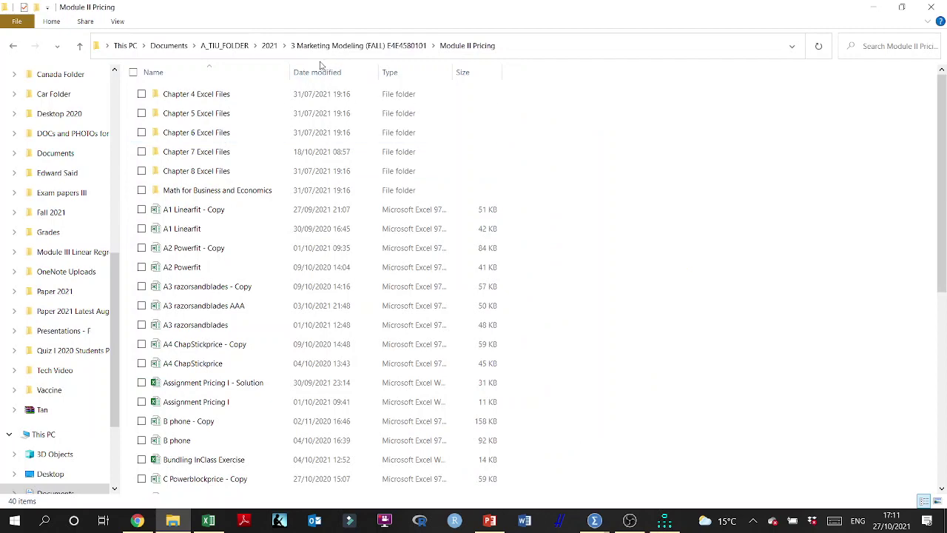
pyautogui.click(219, 46)
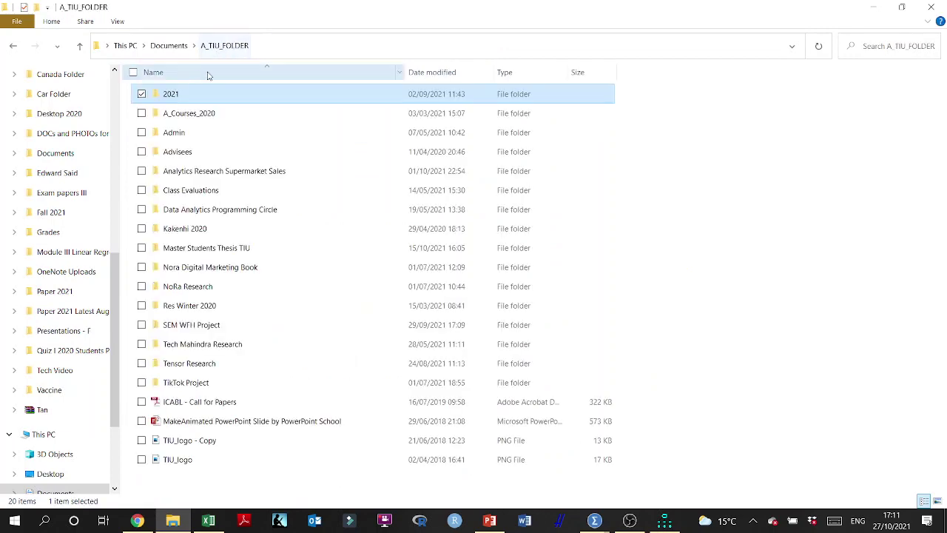
pyautogui.click(178, 46)
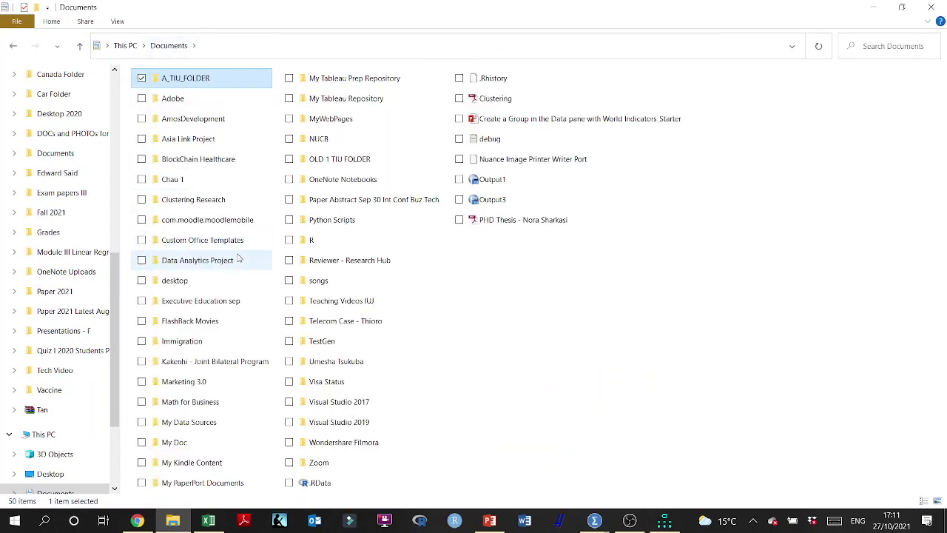
pyautogui.doubleClick(211, 77)
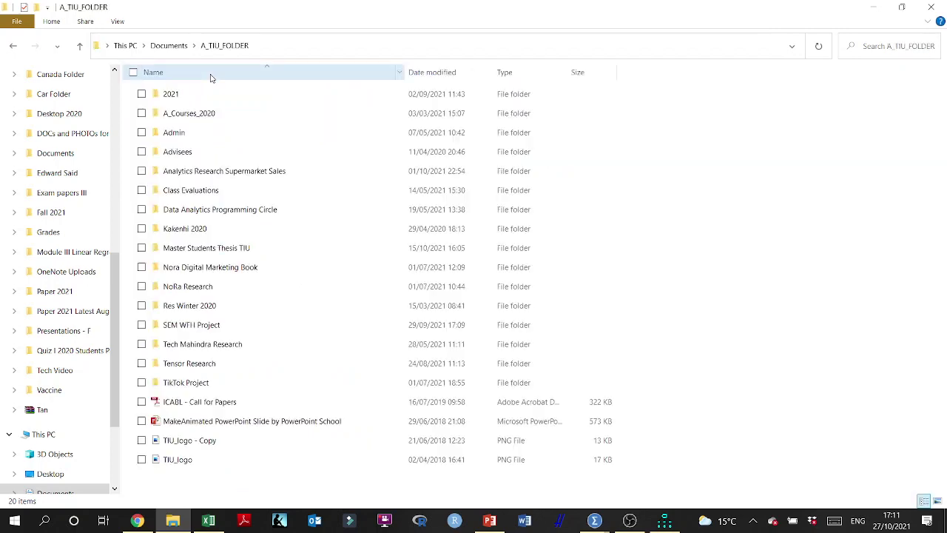
pyautogui.doubleClick(241, 248)
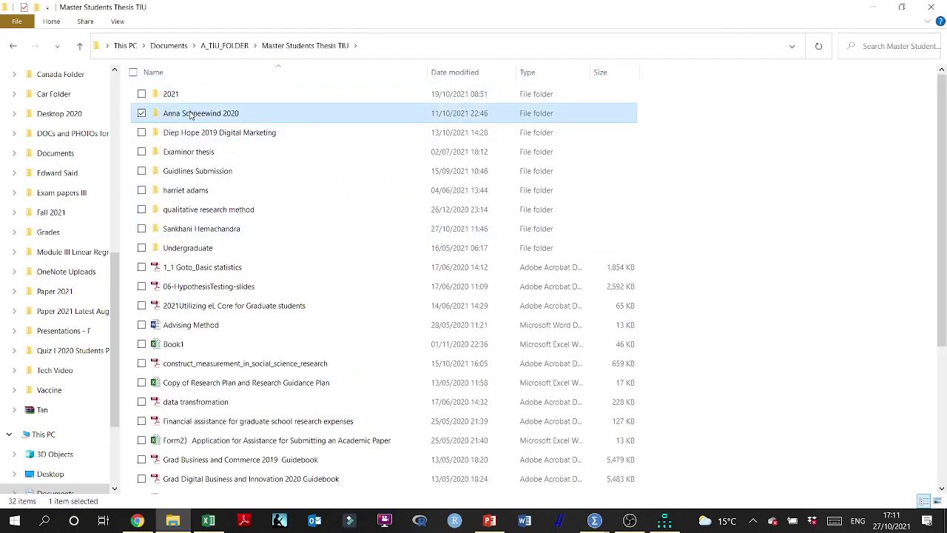
pyautogui.doubleClick(189, 113)
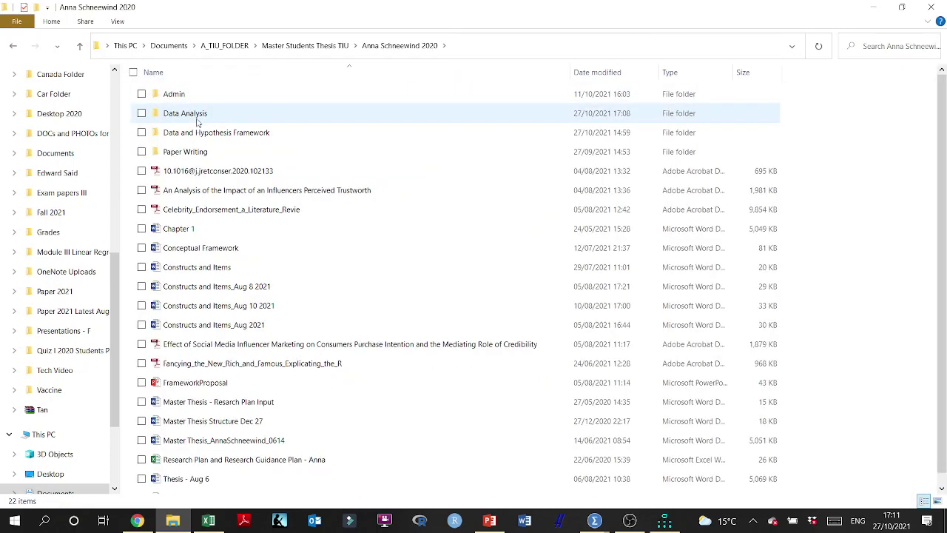
pyautogui.doubleClick(194, 114)
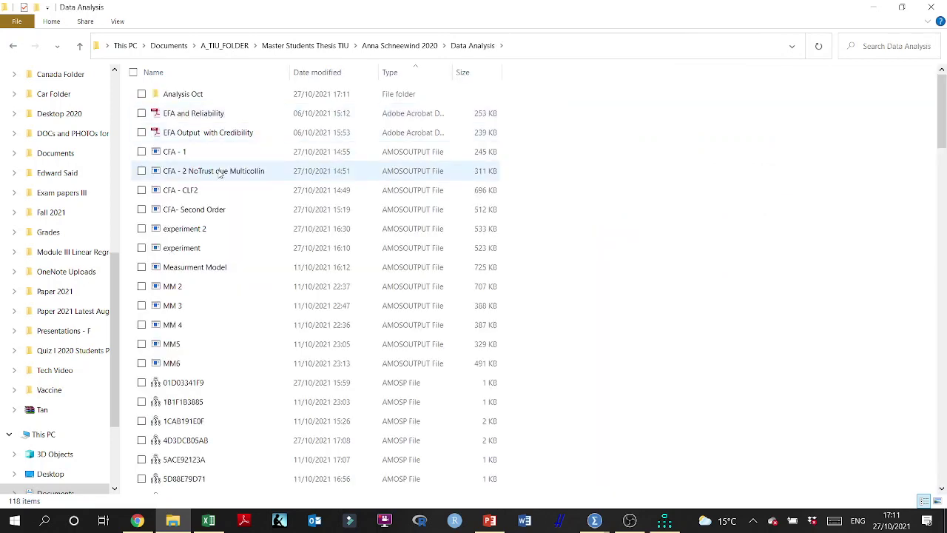
pyautogui.click(222, 174)
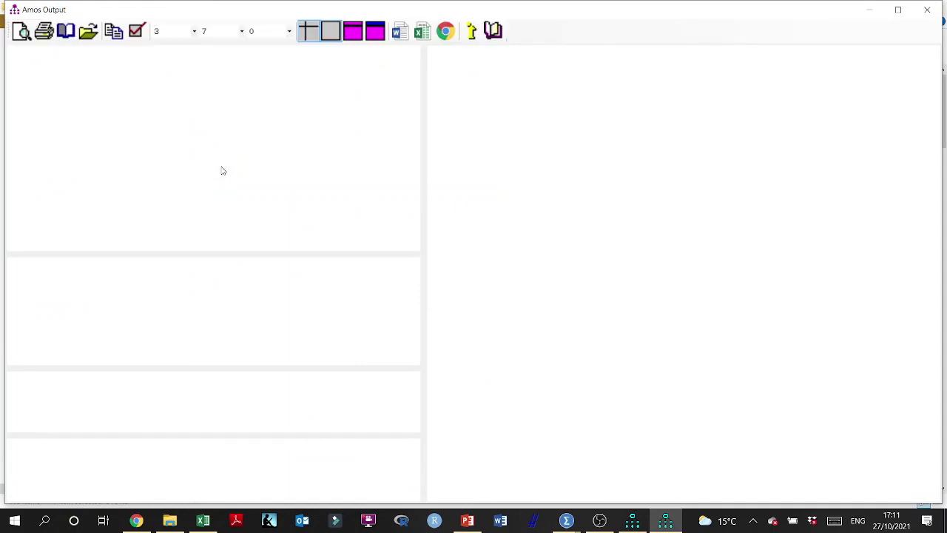
pyautogui.click(927, 10)
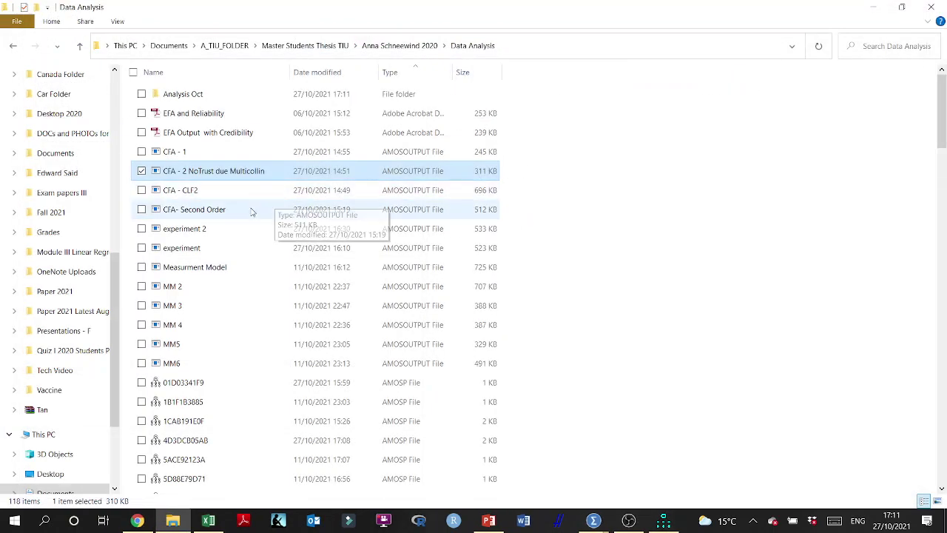
# Find the CFA - 2 NoTrust due Multicollin path diagram in the Data Analysis folder, view it in Amos and minimize its window.
pyautogui.scroll(-3, 247, 185)
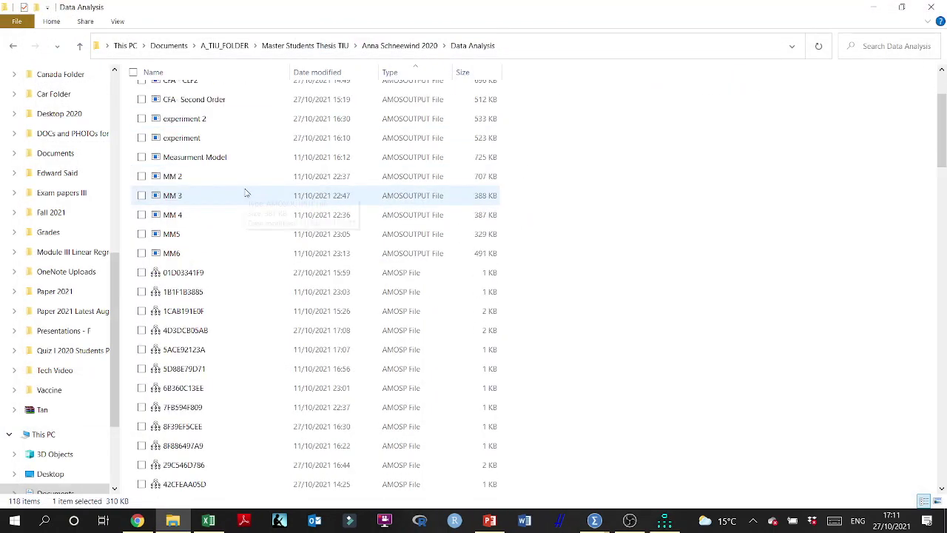
pyautogui.scroll(-1, 247, 196)
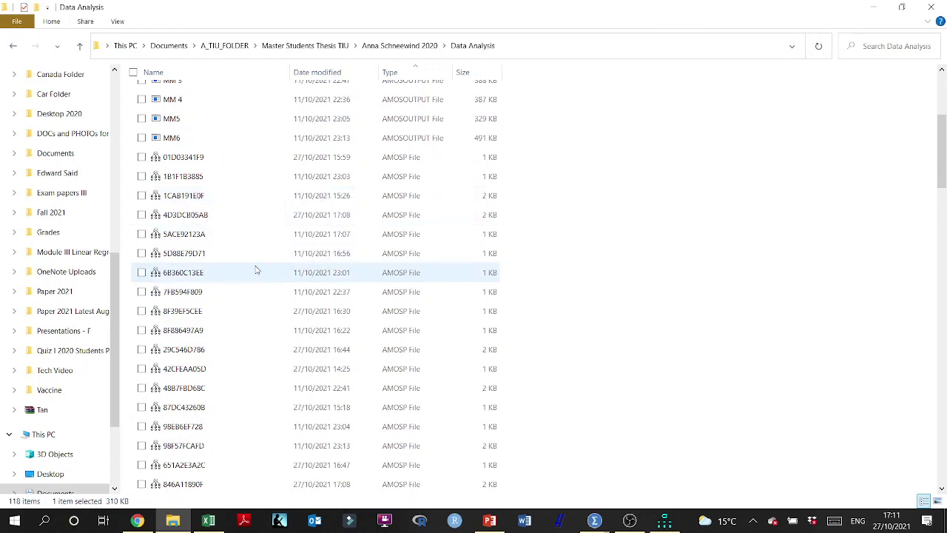
pyautogui.scroll(-1, 257, 273)
pyautogui.scroll(-2, 256, 275)
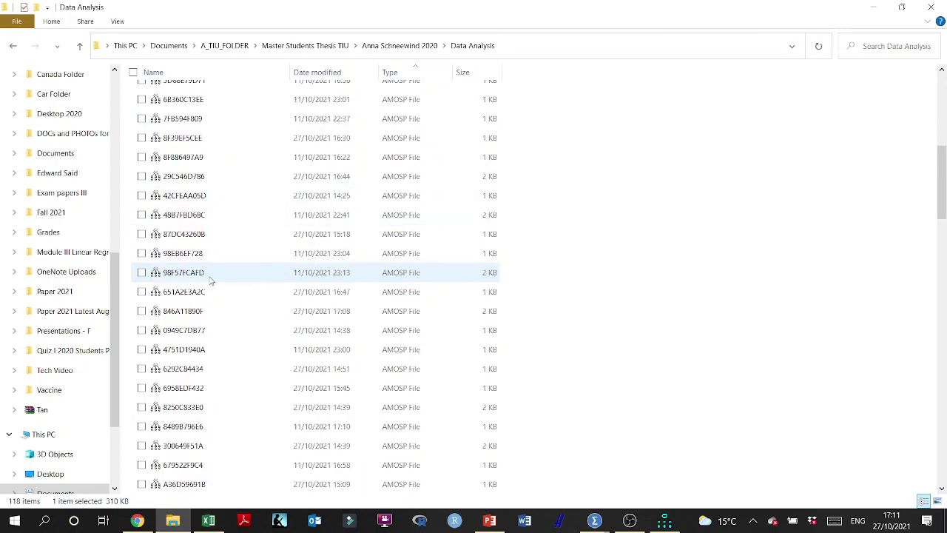
pyautogui.scroll(-13, 211, 276)
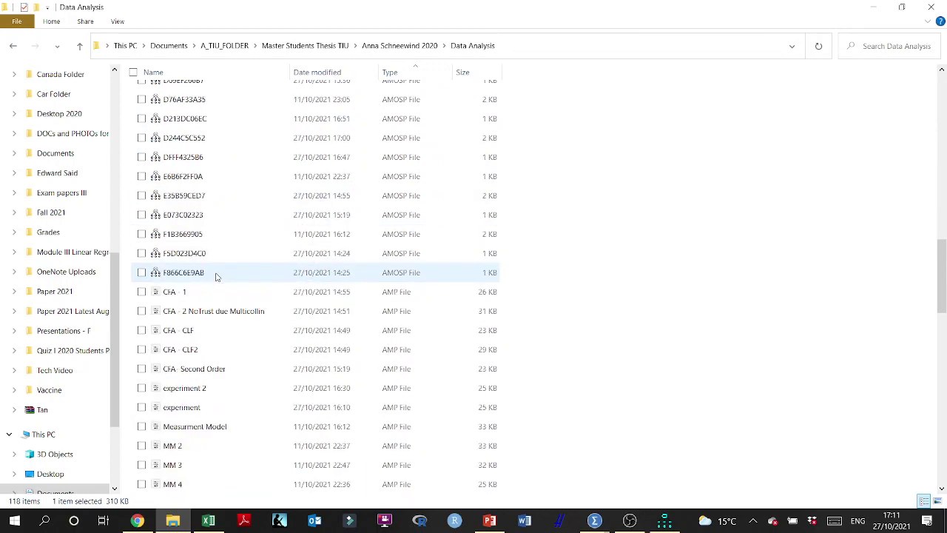
pyautogui.doubleClick(223, 275)
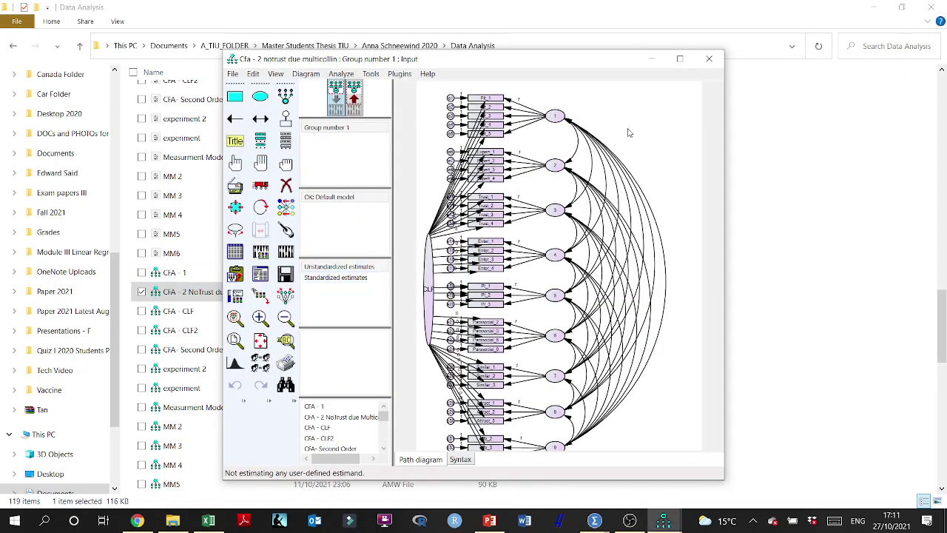
pyautogui.click(651, 58)
# Open the experiment 2 AMW model from the Data Analysis folder in Amos and maximize its path diagram.
pyautogui.scroll(-1, 231, 369)
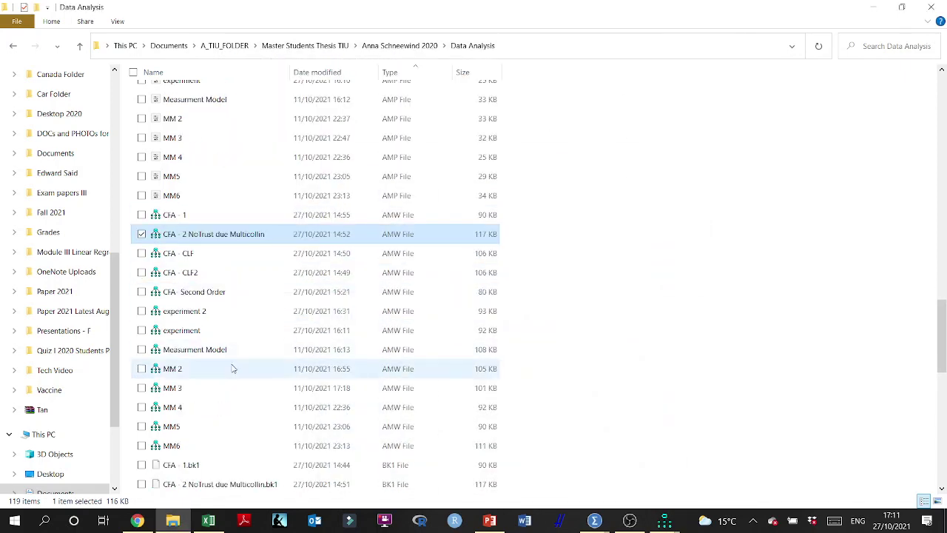
pyautogui.doubleClick(202, 312)
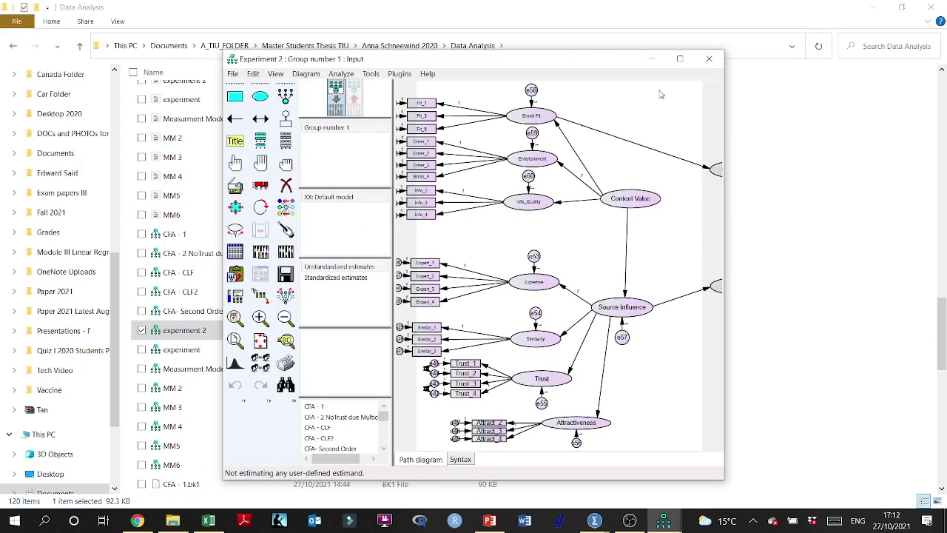
pyautogui.click(679, 59)
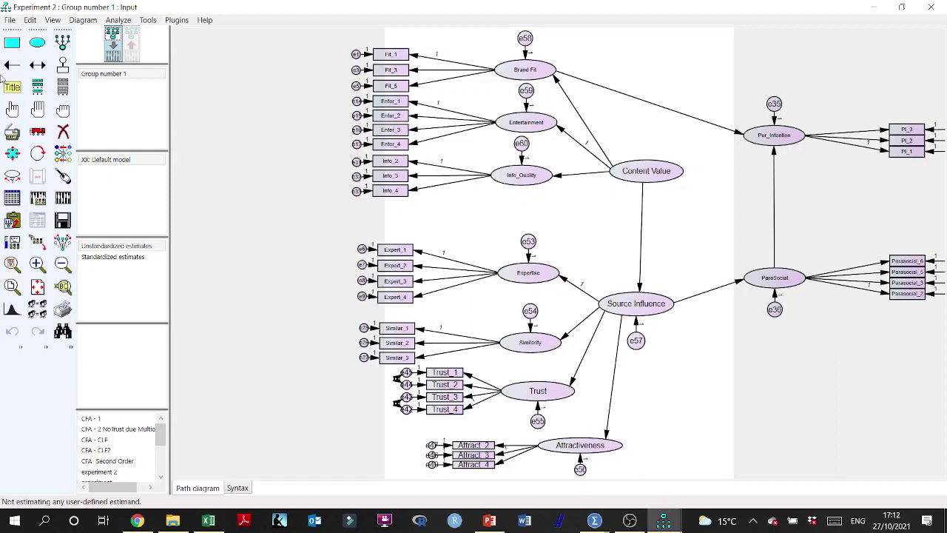
# Draw a trial unobserved-variable ellipse between Info_Quality and Expertise and erase it, undoing the last stray edit.
pyautogui.click(37, 43)
pyautogui.moveTo(495, 212); pyautogui.dragTo(594, 234)
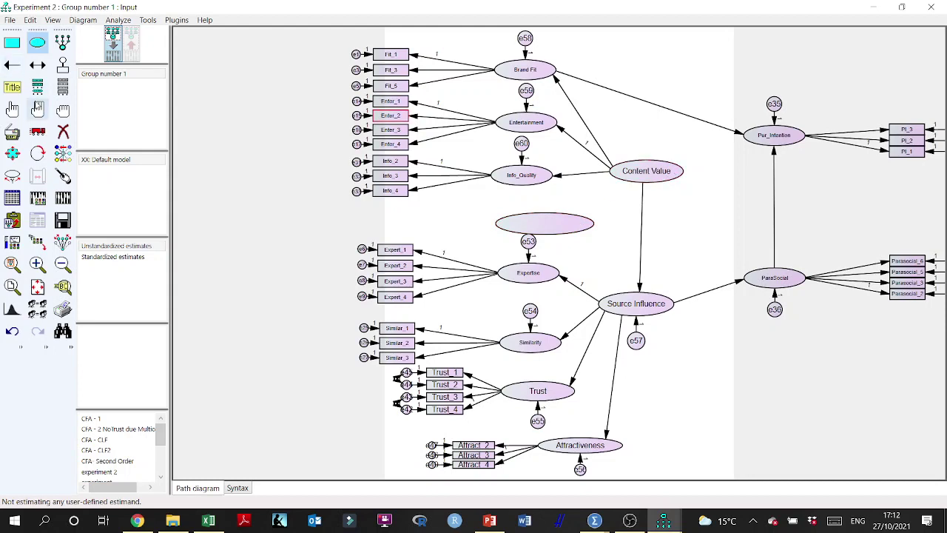
pyautogui.click(63, 131)
pyautogui.click(533, 220)
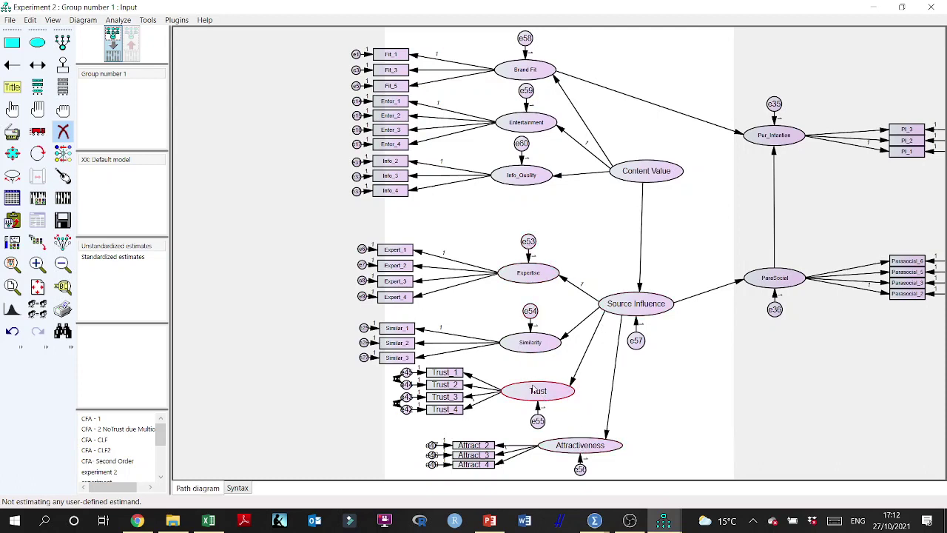
pyautogui.click(581, 292)
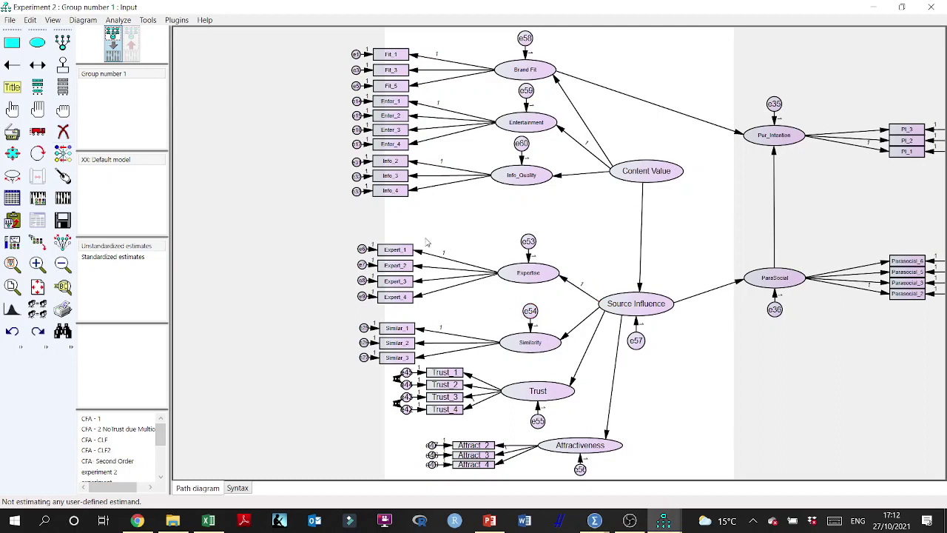
pyautogui.hotkey('ctrl', 'z')
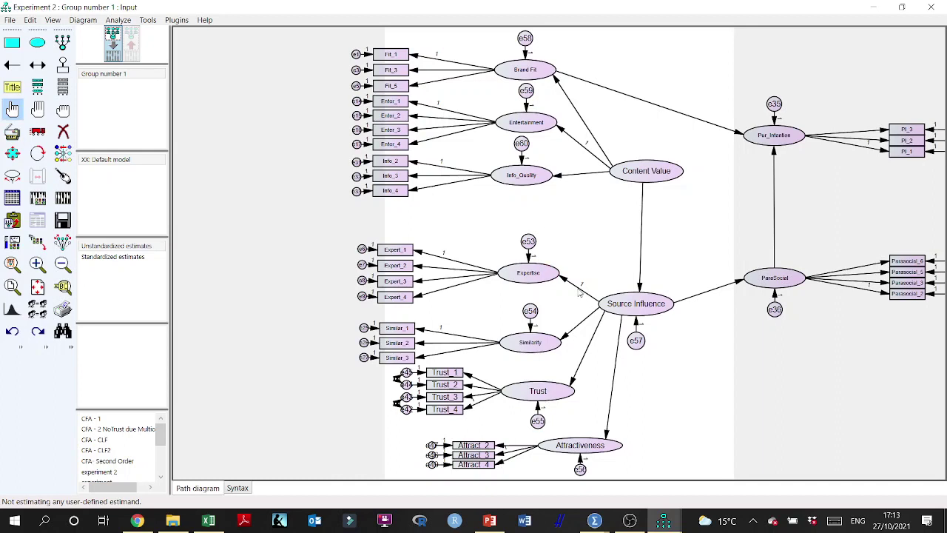